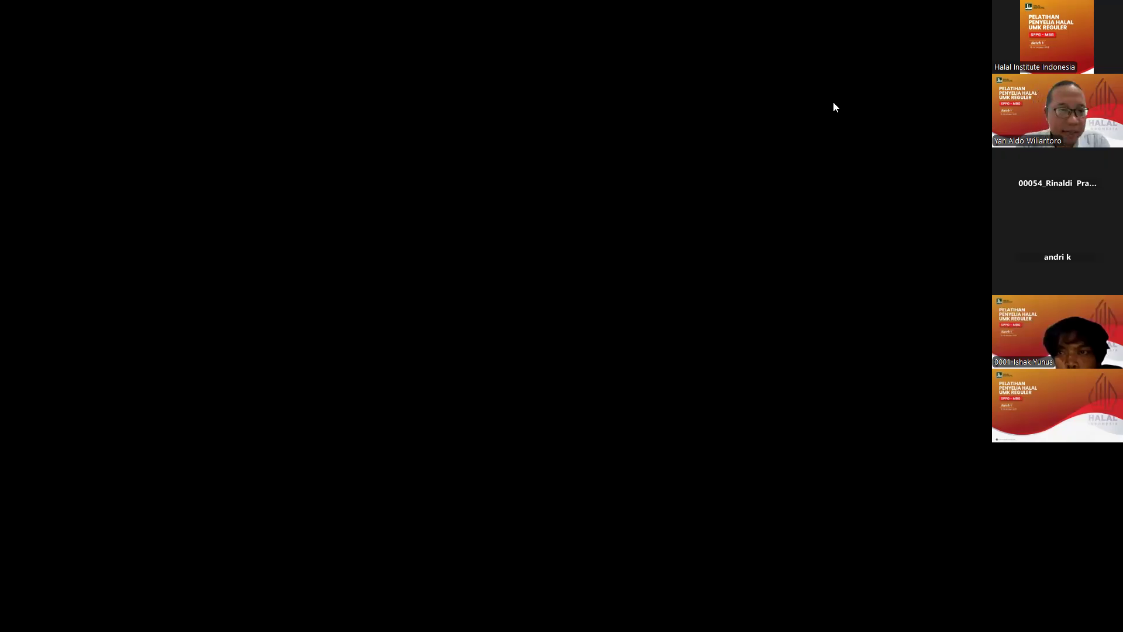
Go back from the /register page to the SiHalal login page.
key("alt+Left")
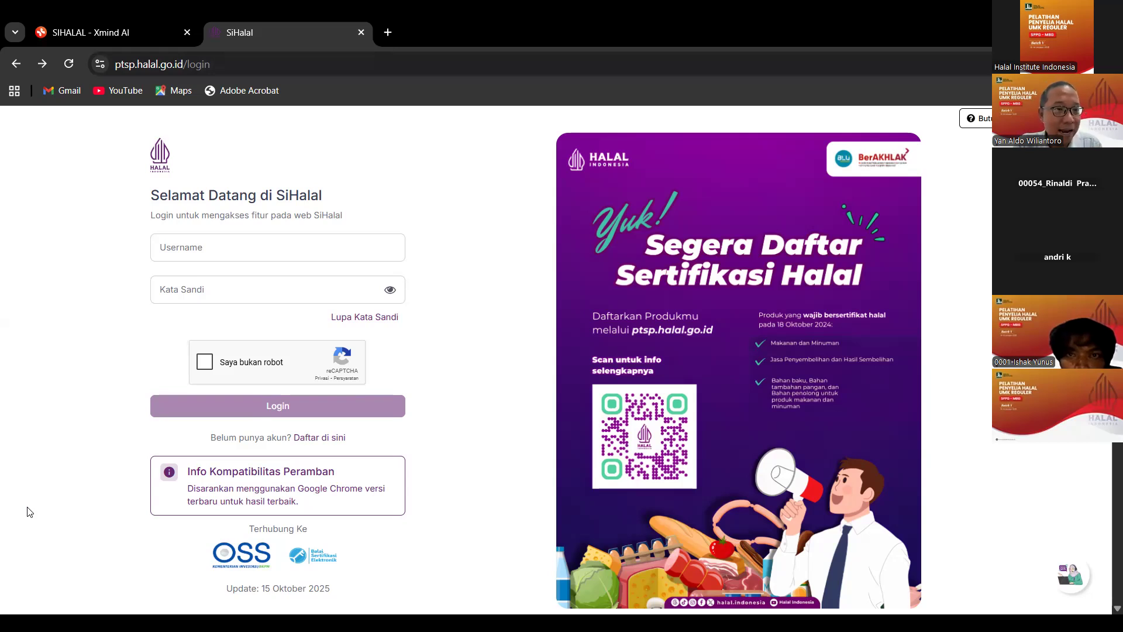
left_click(261, 134)
type("Www.ptsp")
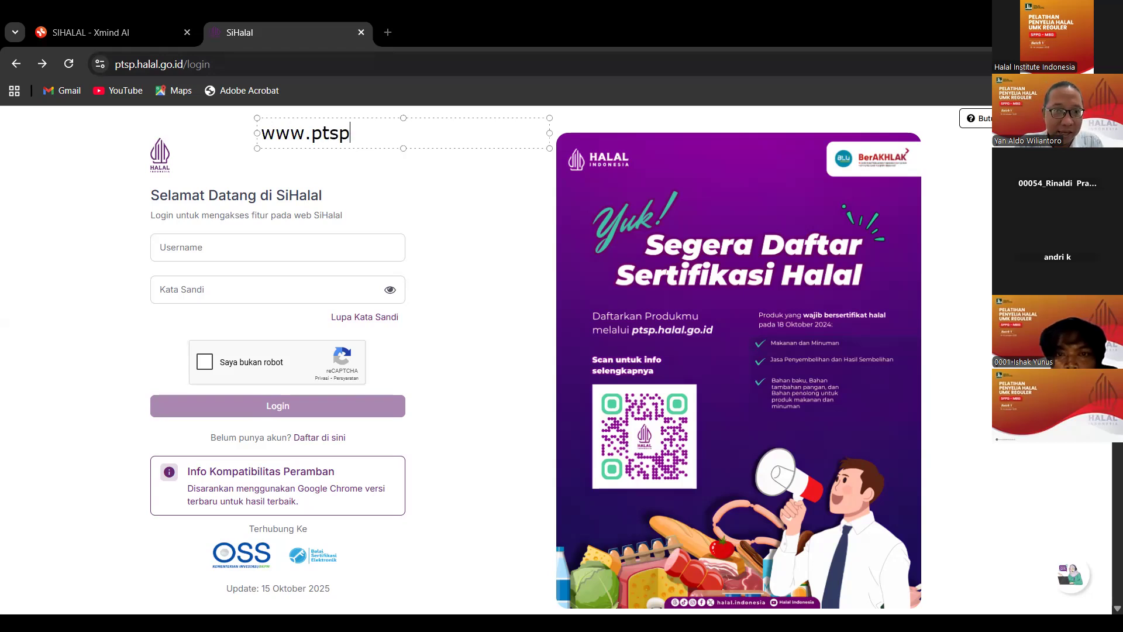
type(".halal.go.id")
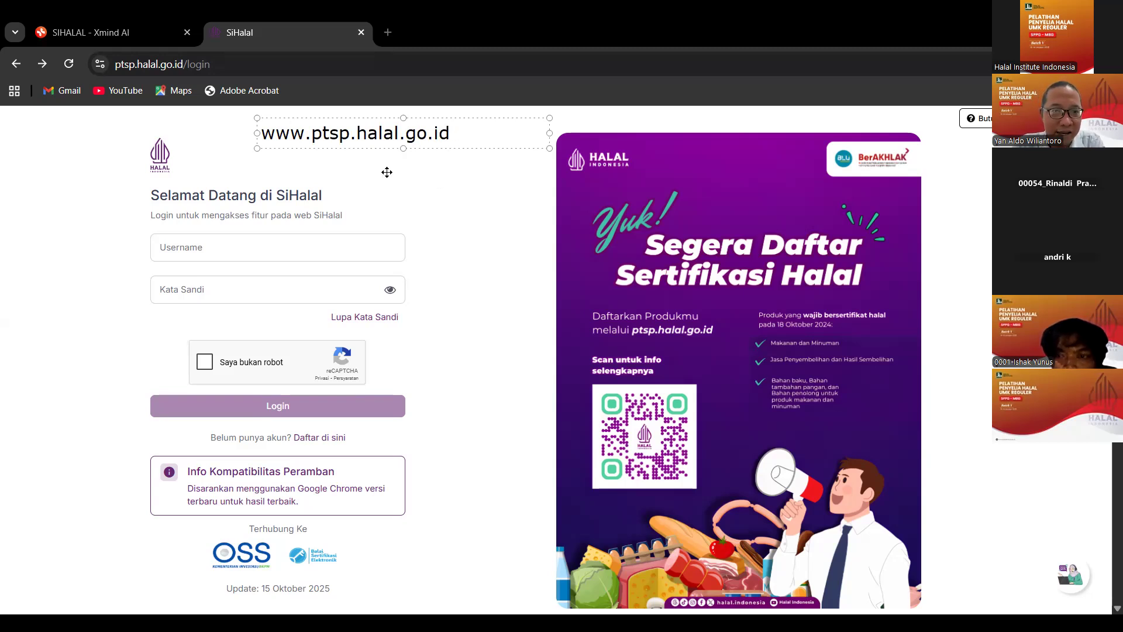
left_click_drag(449, 145, 380, 171)
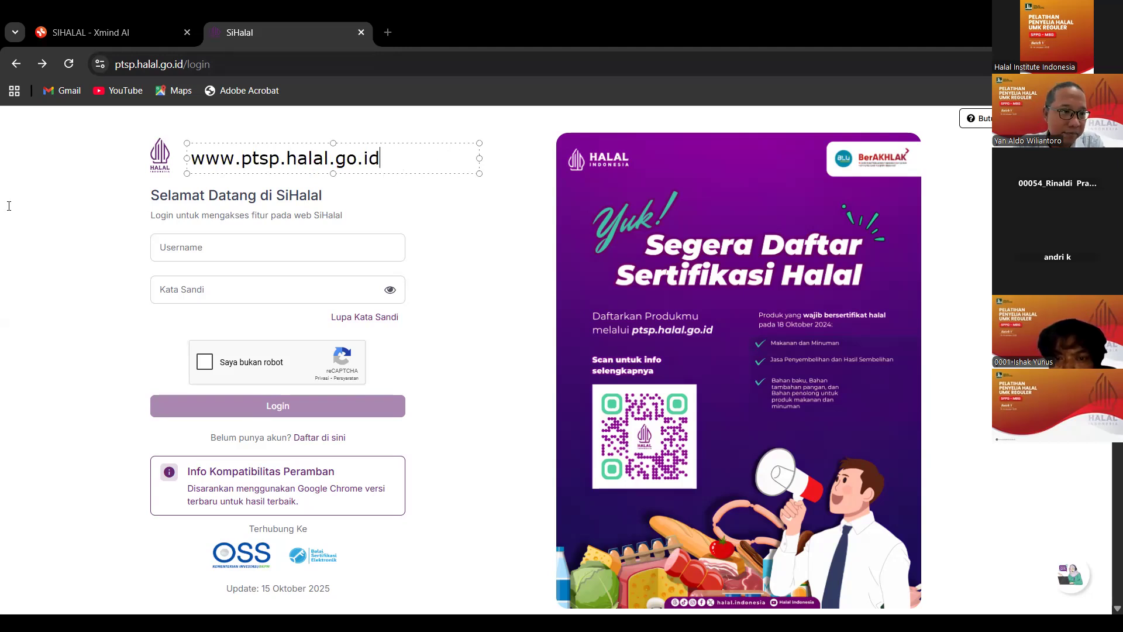
left_click(221, 62)
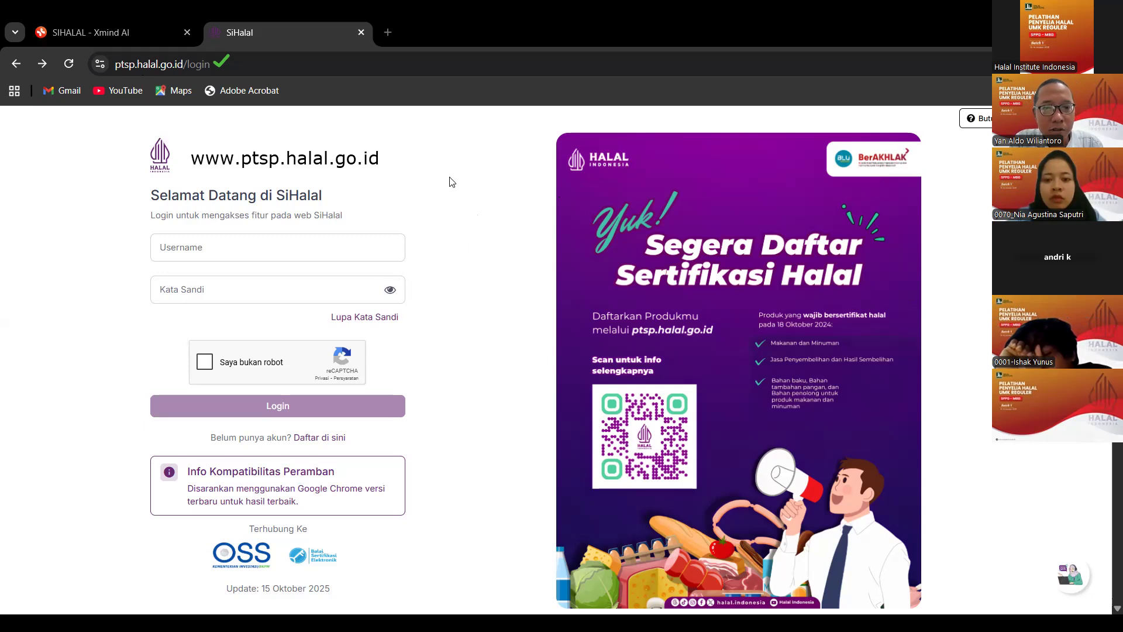
key("ctrl+l")
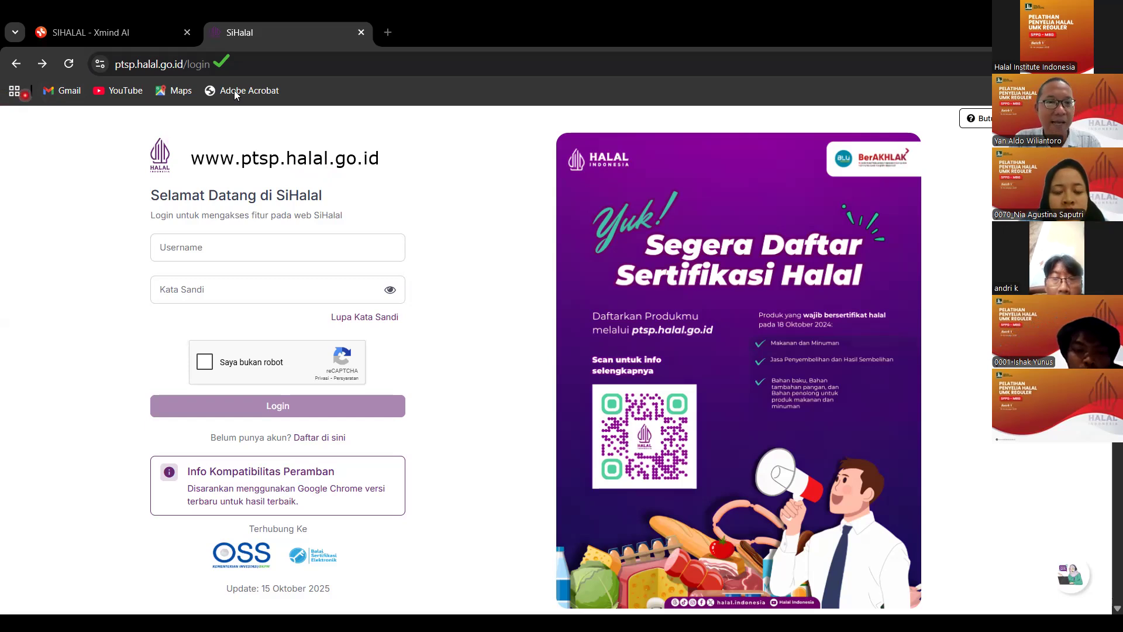
Close the SiHalal tab and load ptsp.halal.go.id again in a new tab.
left_click(360, 33)
left_click(215, 29)
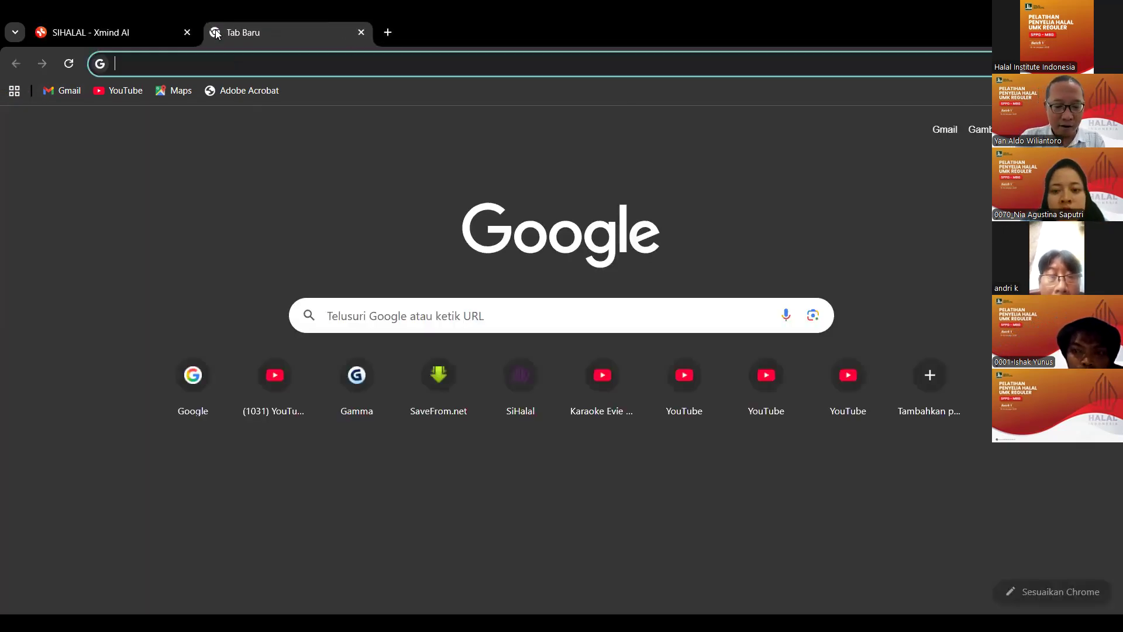
type("www.")
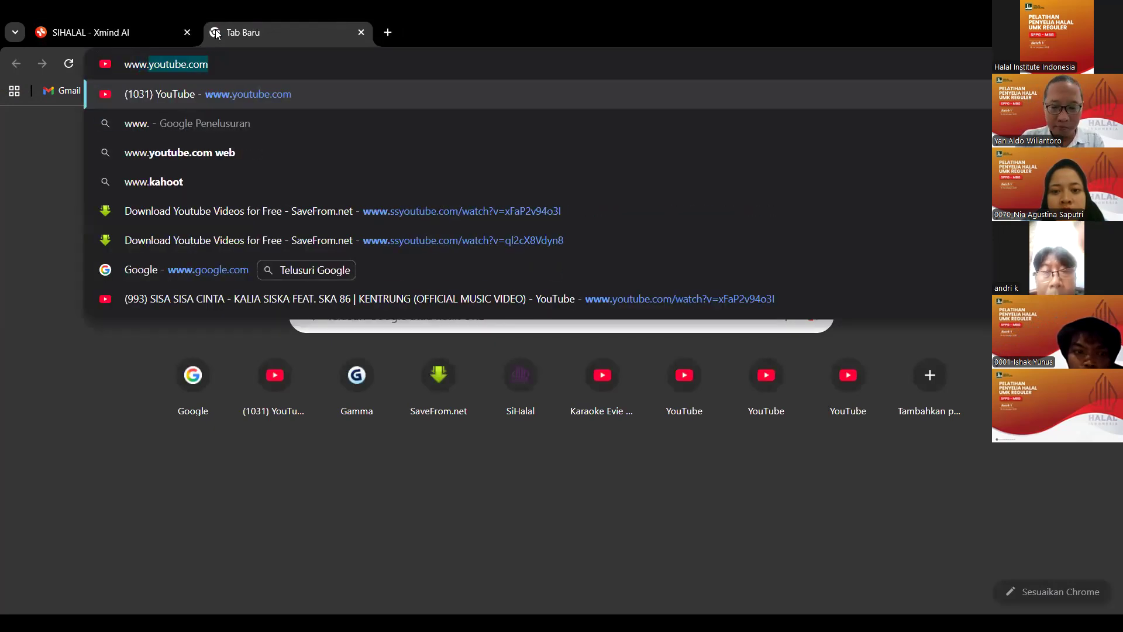
type("ptsp")
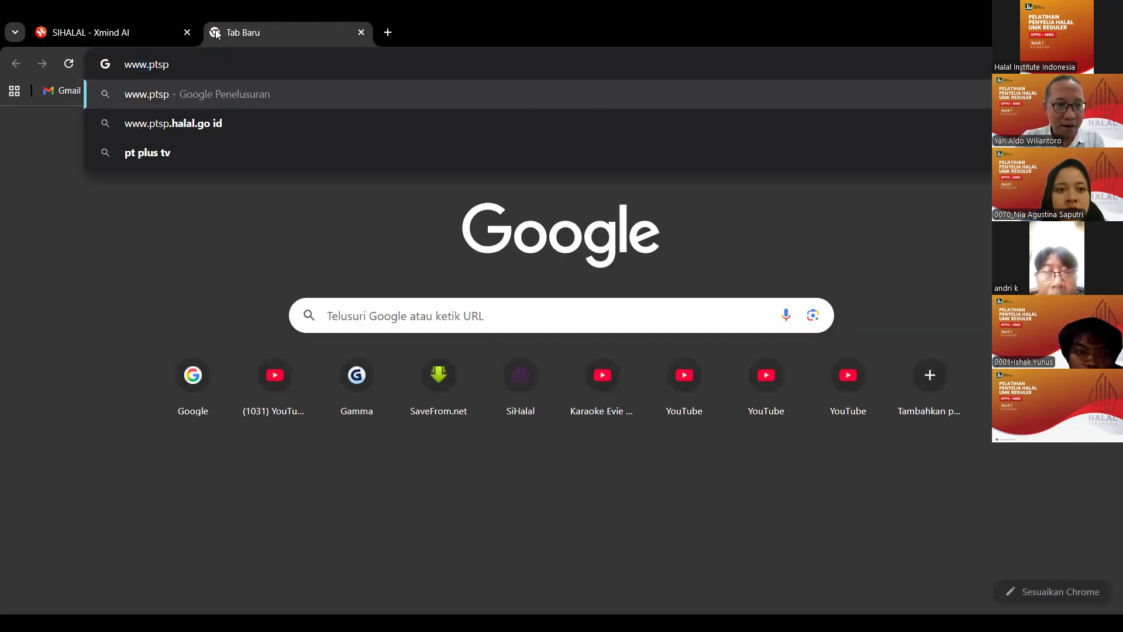
type(".halal")
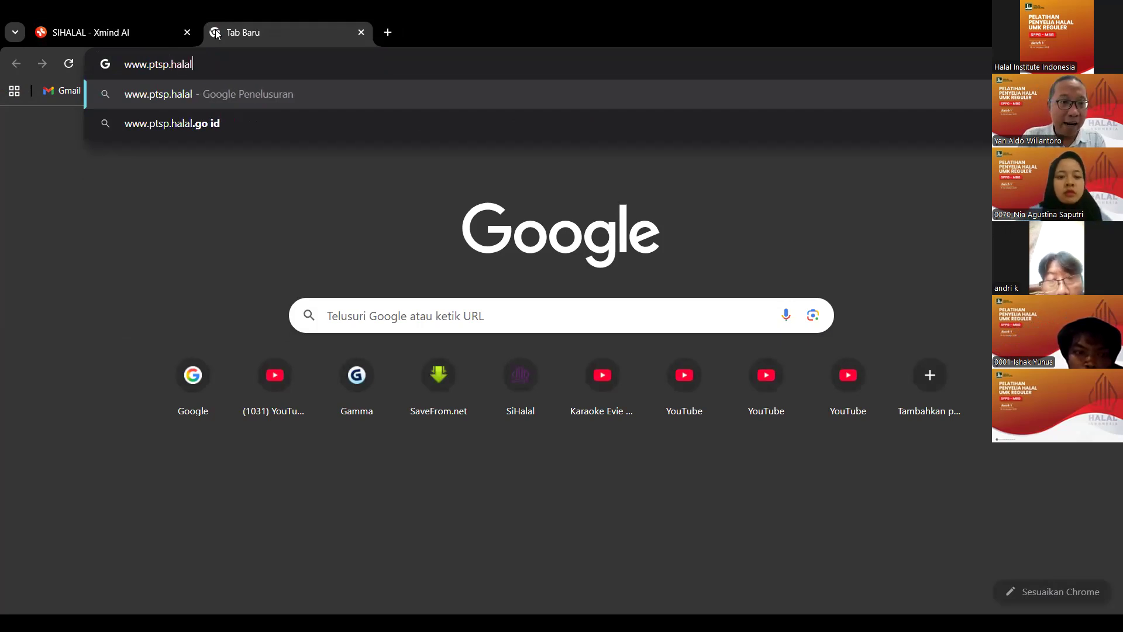
type(".go.id")
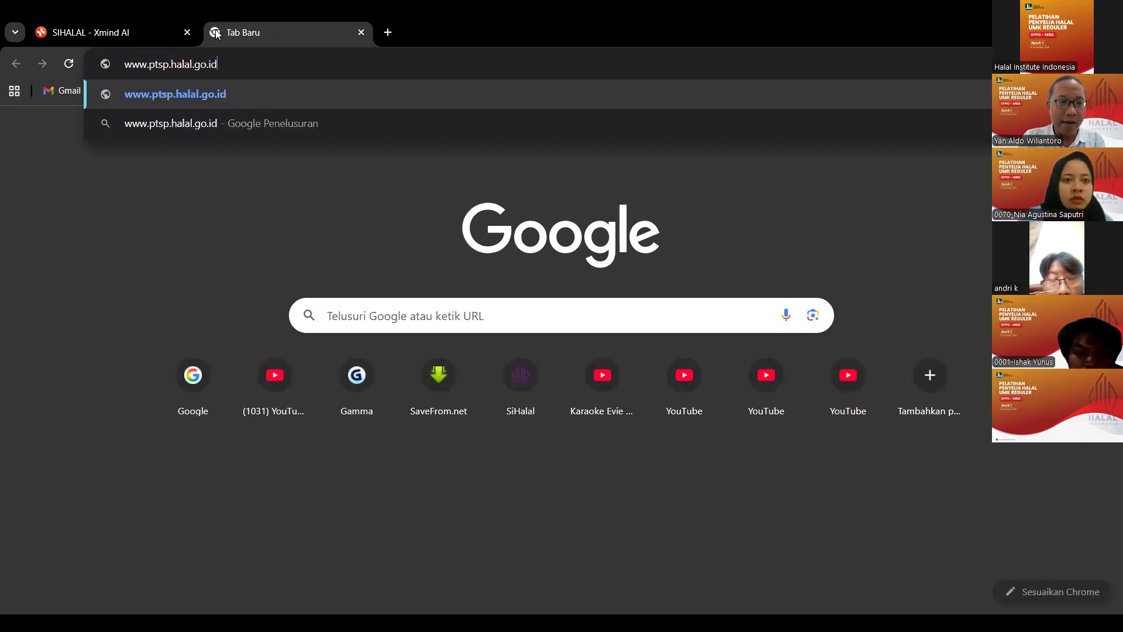
key("Return")
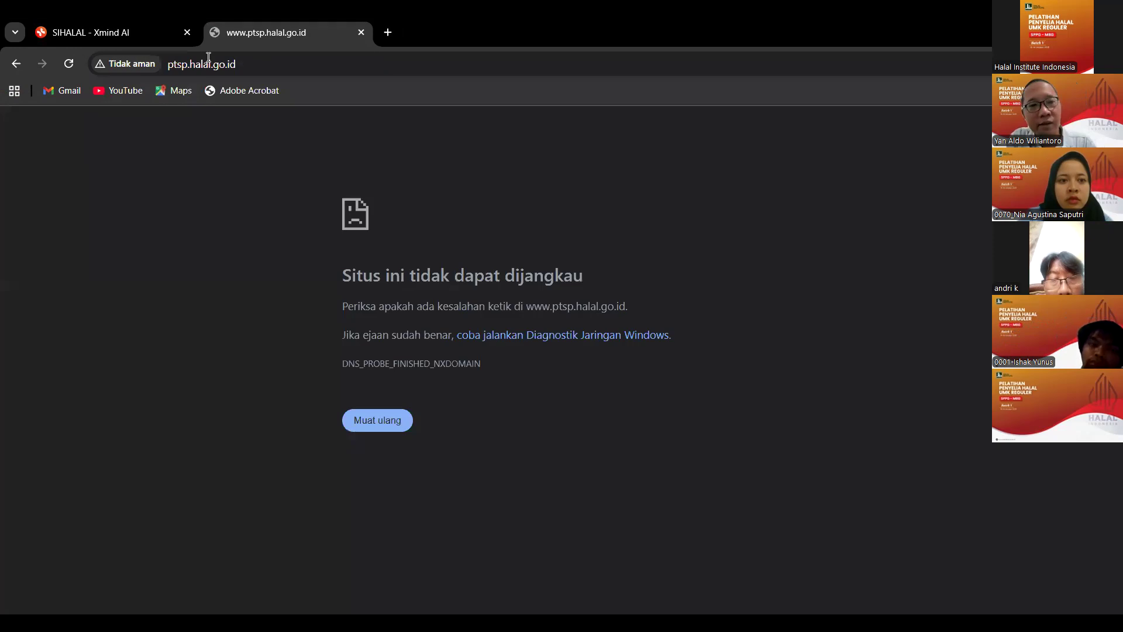
left_click(187, 70)
type("pt")
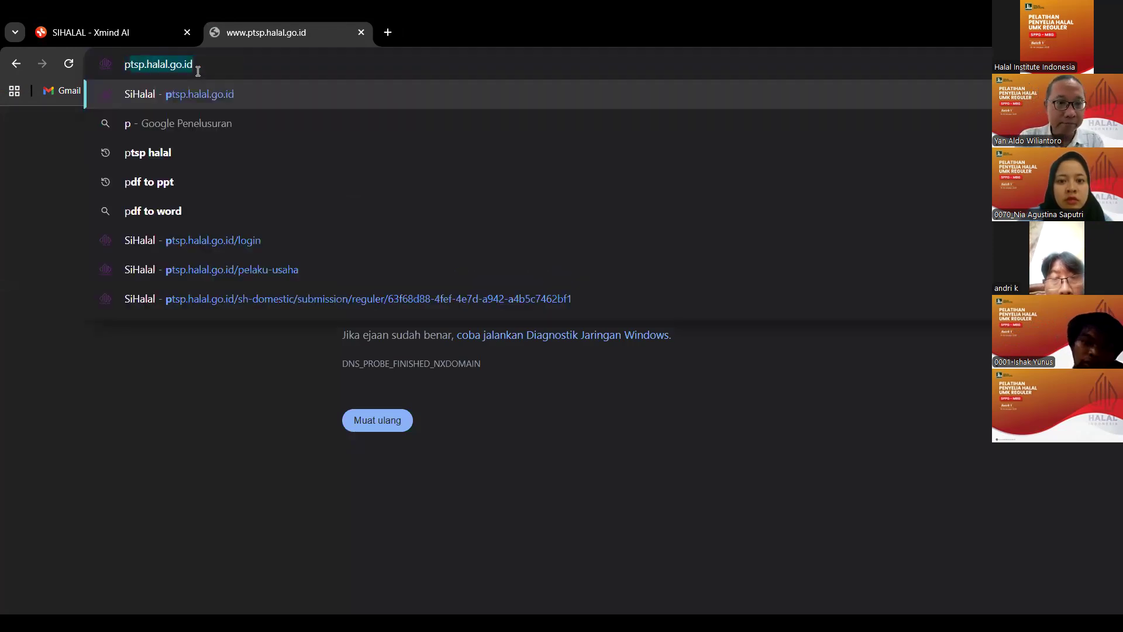
key("Return")
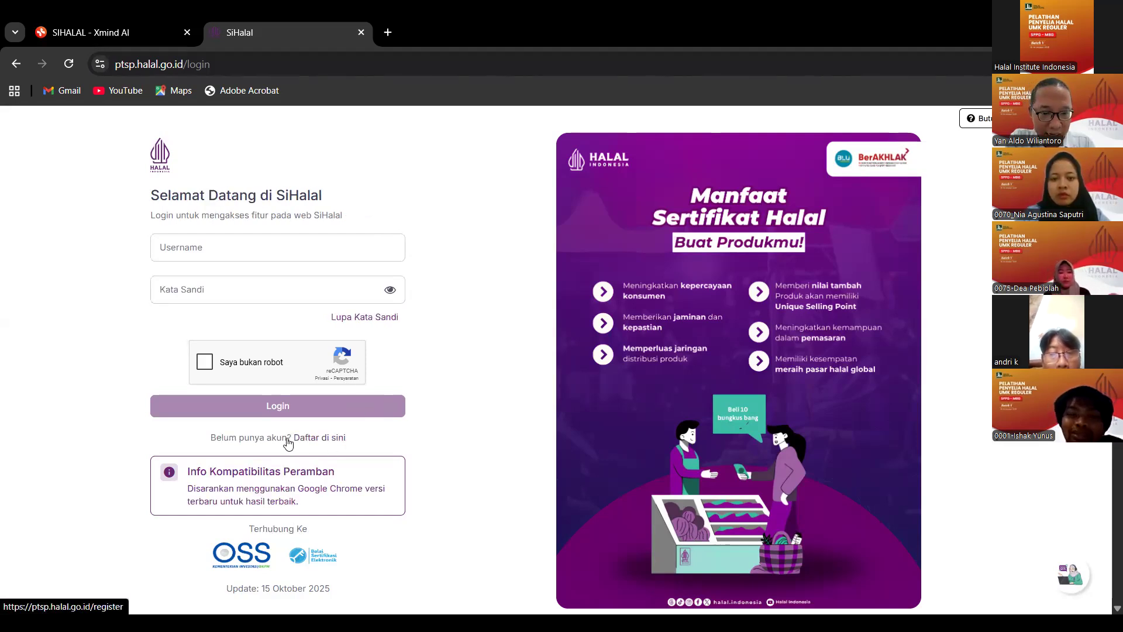
Open the 'Daftar di sini' registration form and pick Pelaku Usaha as Tipe Pengguna.
left_click(327, 438)
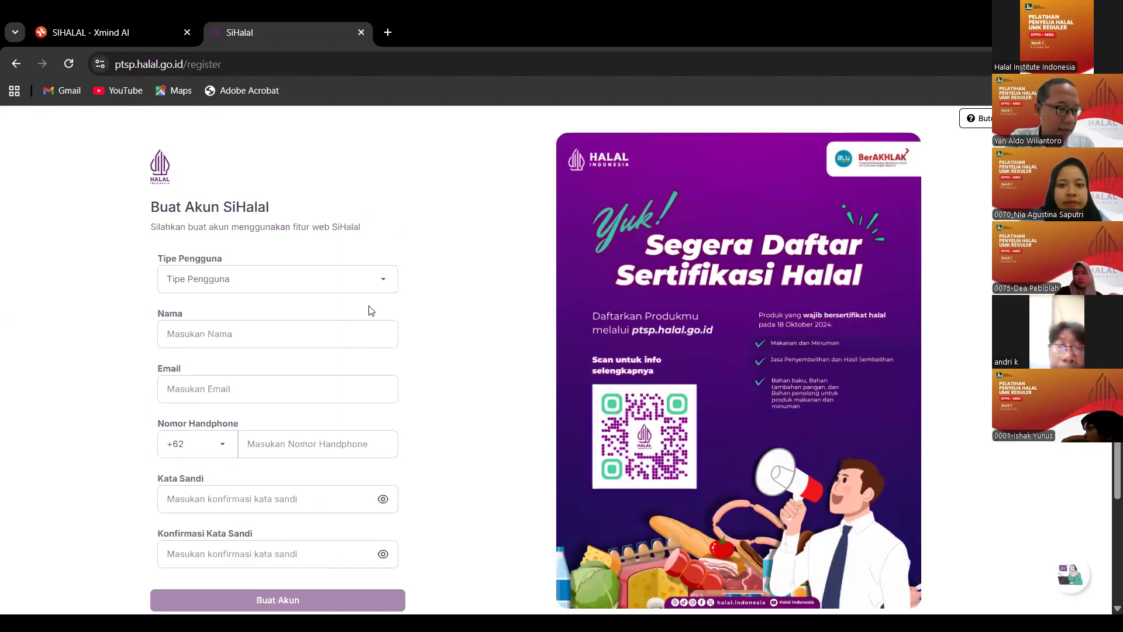
left_click(384, 283)
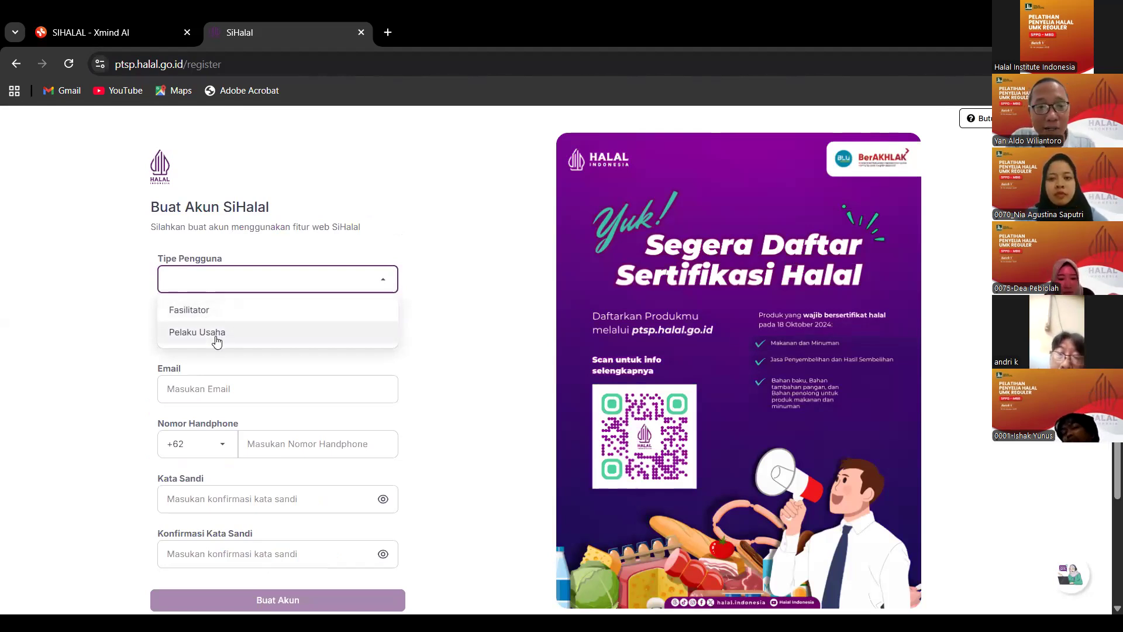
left_click(217, 332)
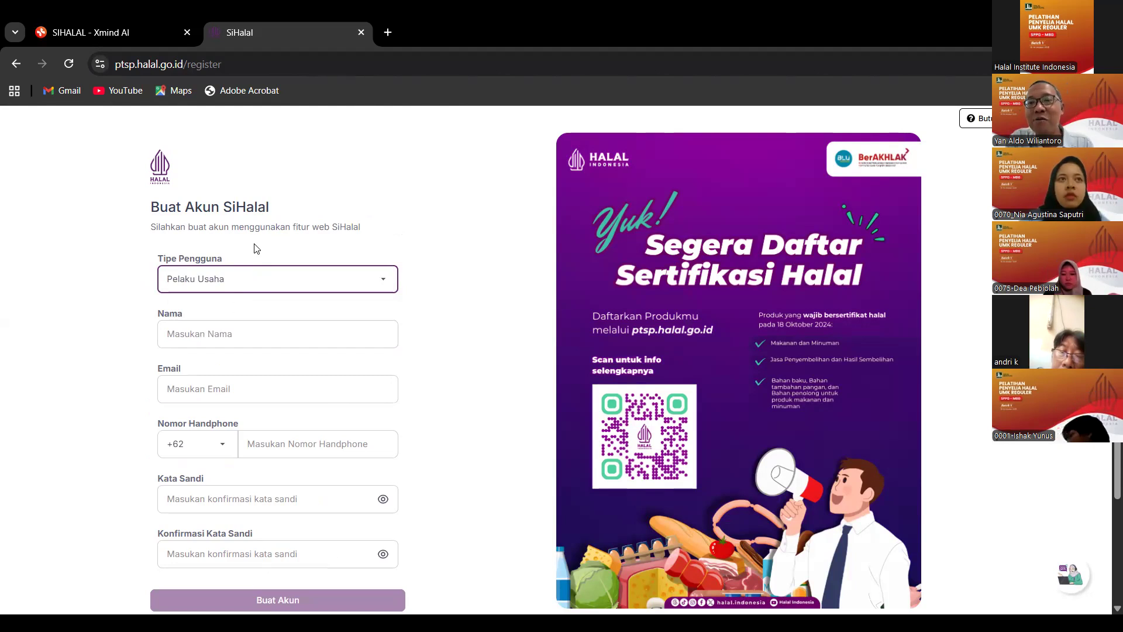
left_click(255, 333)
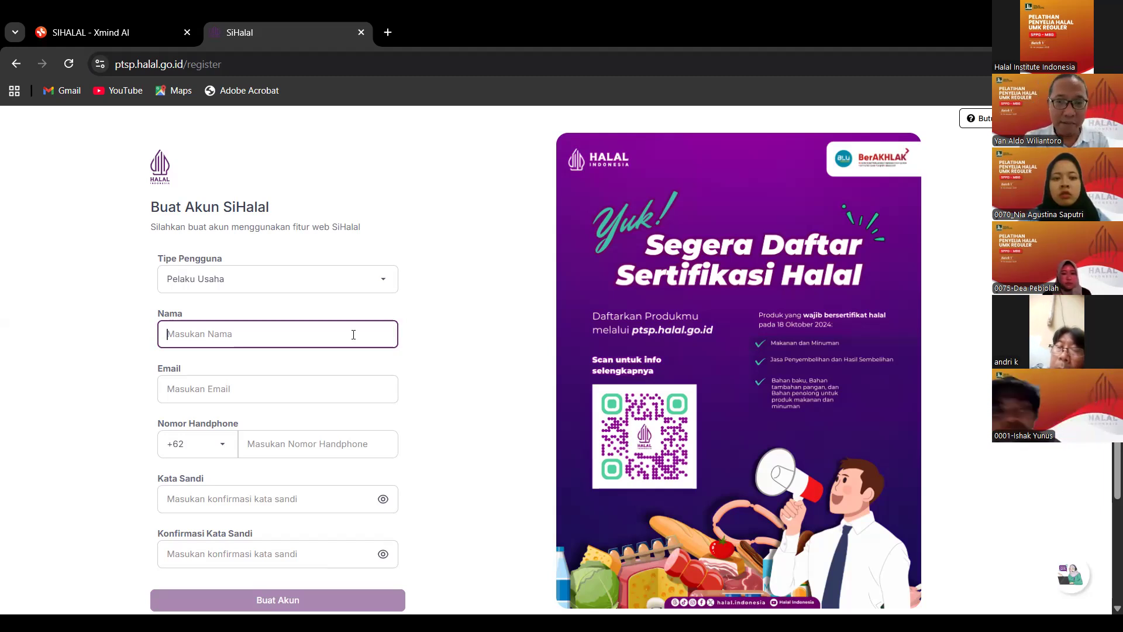
Enter 'yayasan MBG' as Nama and type the contact's e-mail address, fixing its typos.
type("ya")
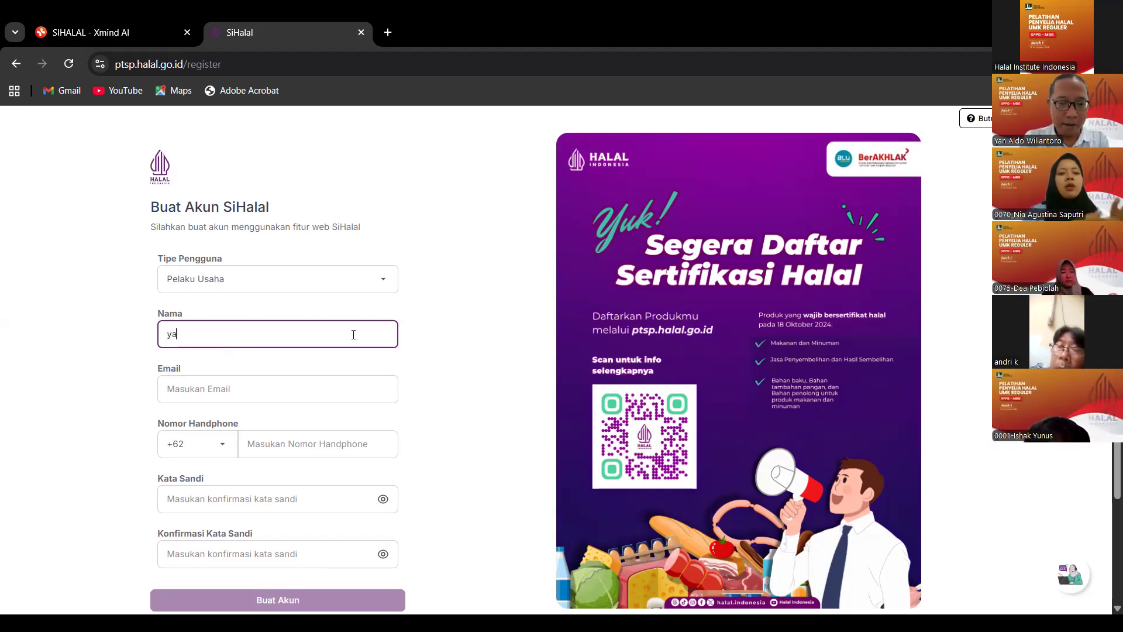
type("yasan")
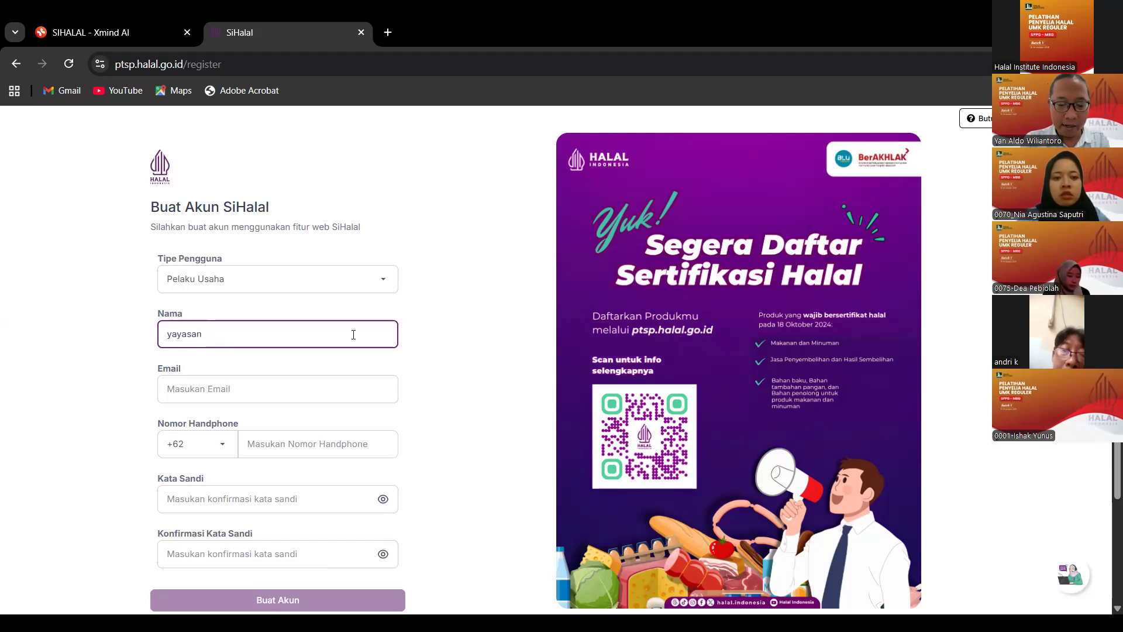
type("MBG")
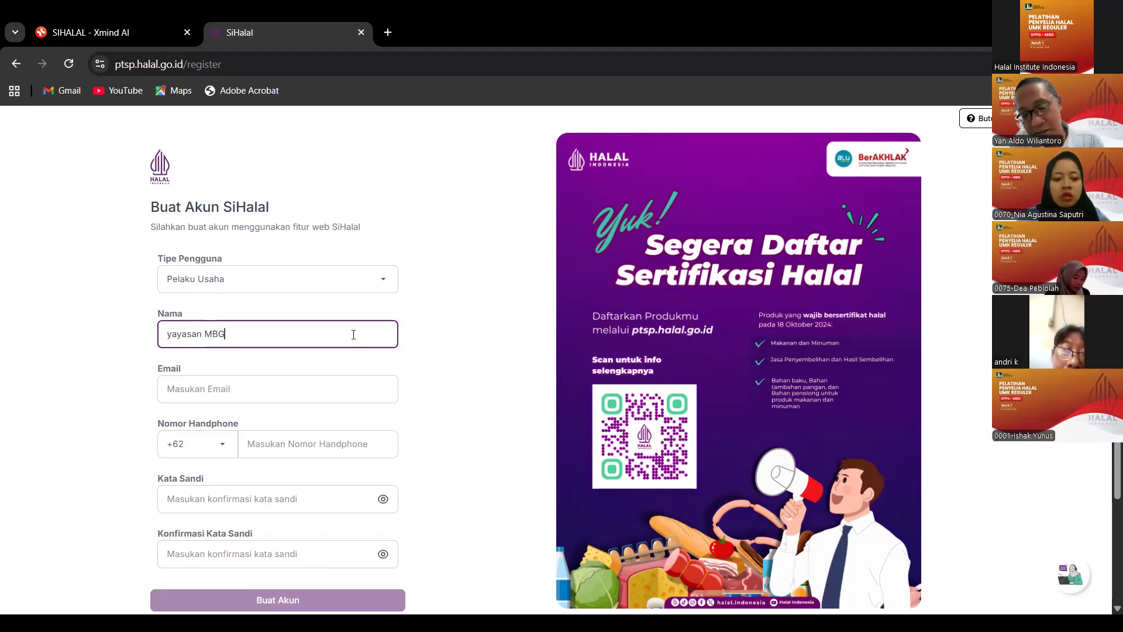
left_click(276, 379)
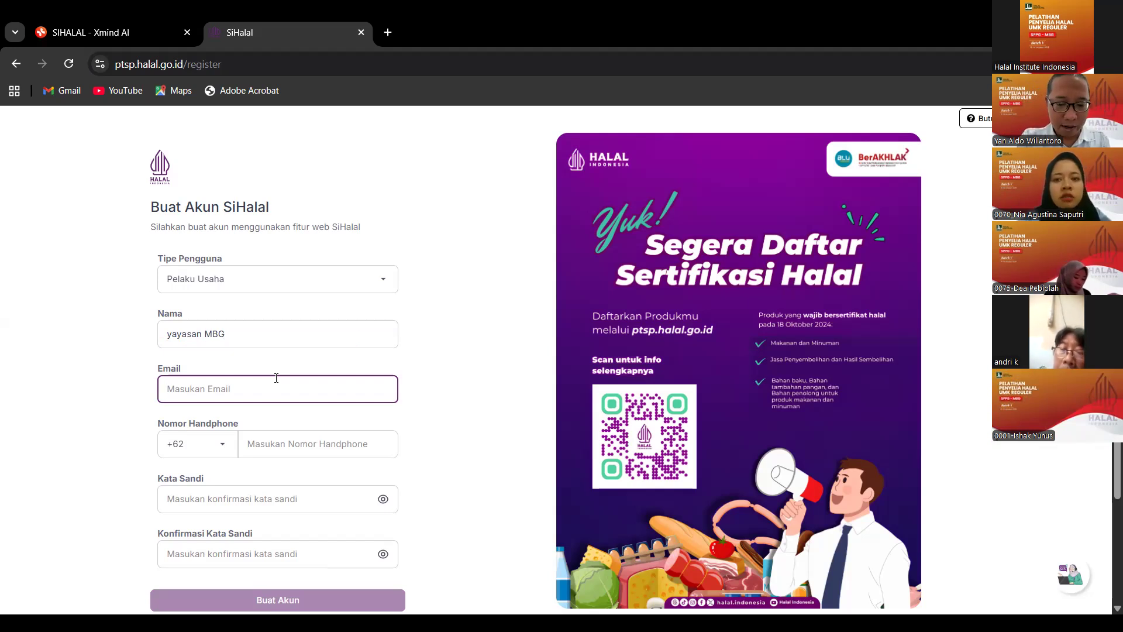
type("and")
key("BackSpace")
key("BackSpace")
key("BackSpace")
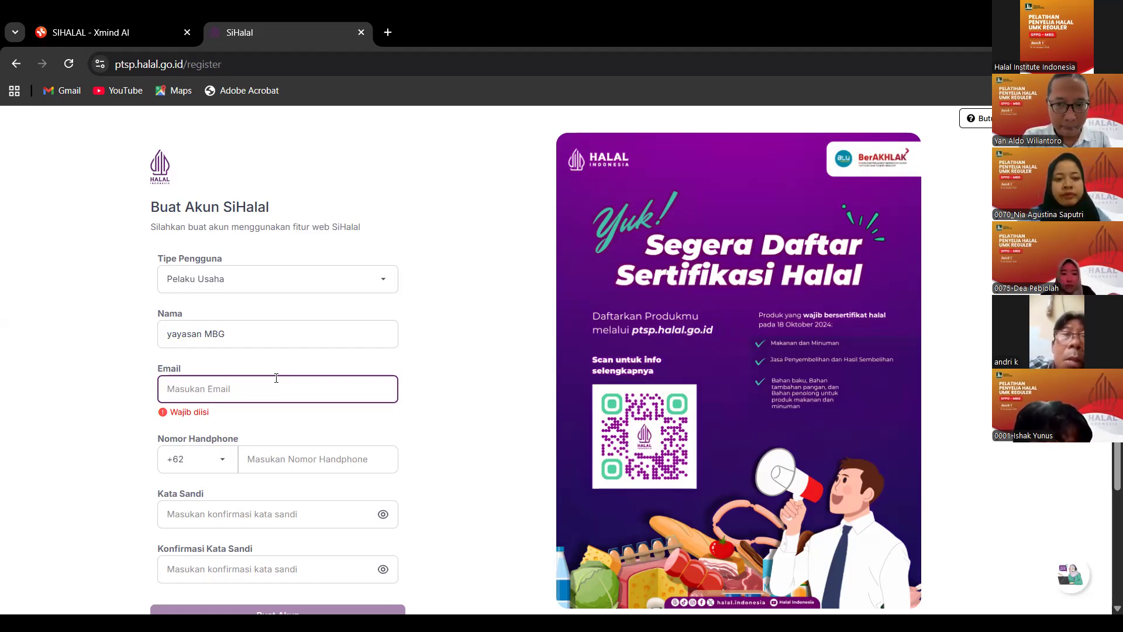
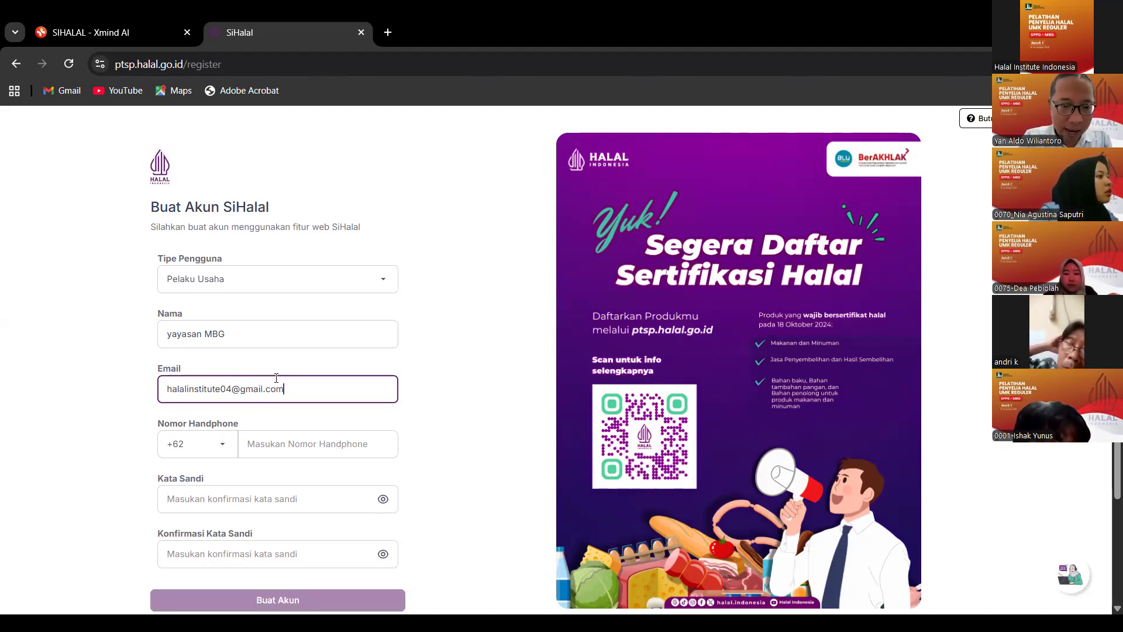
left_click(311, 444)
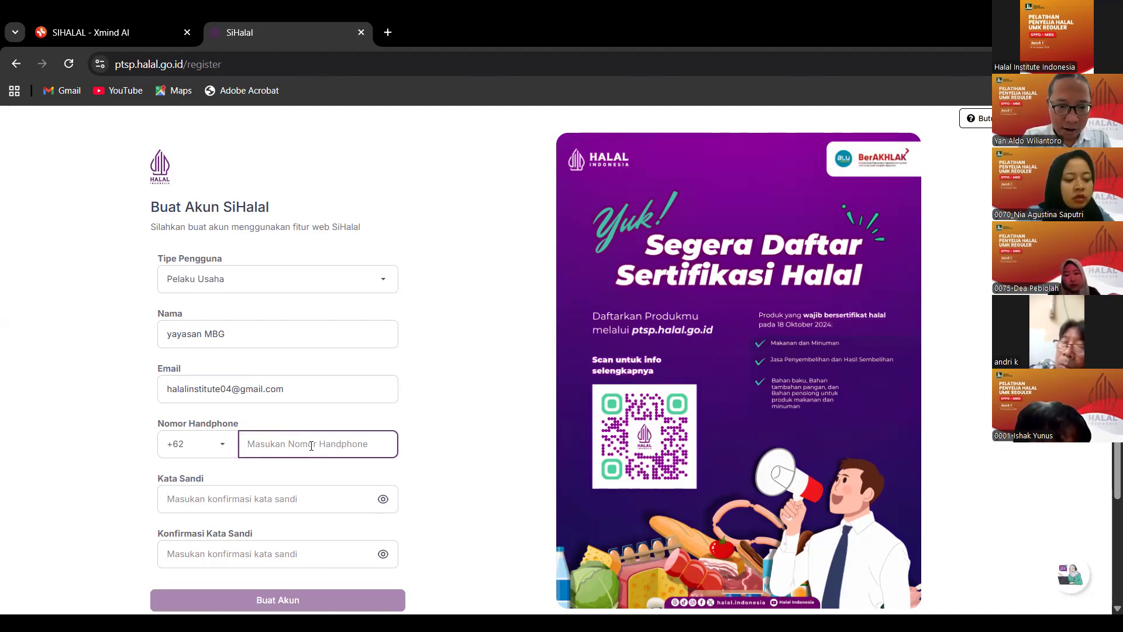
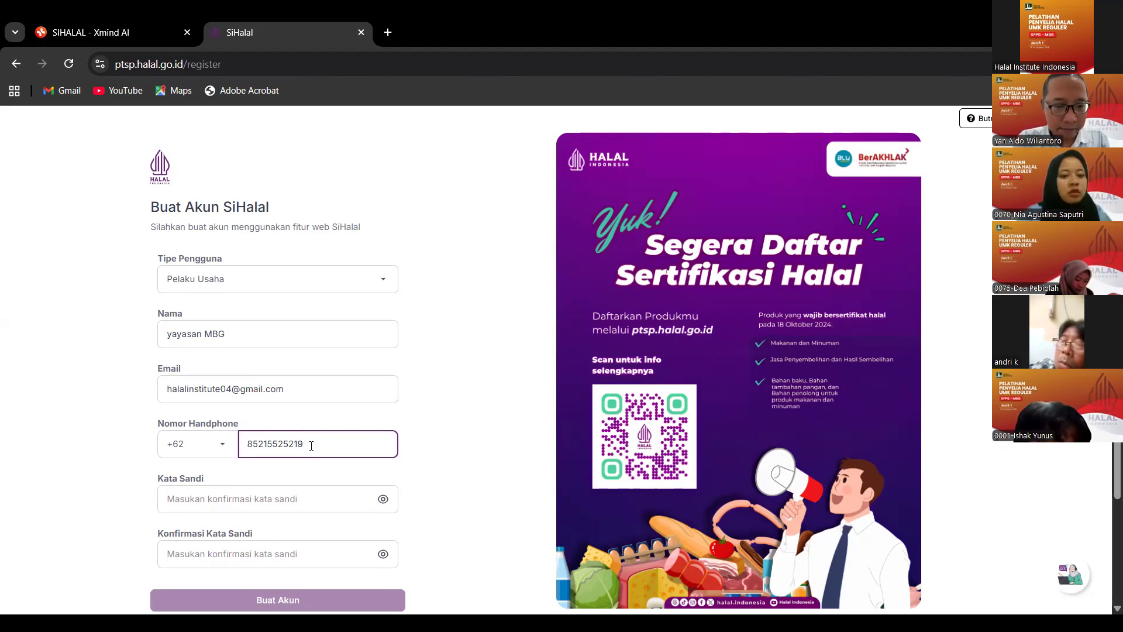
Enter the phone number and the same account password in both password fields, declining Chrome's suggestion.
left_click(283, 504)
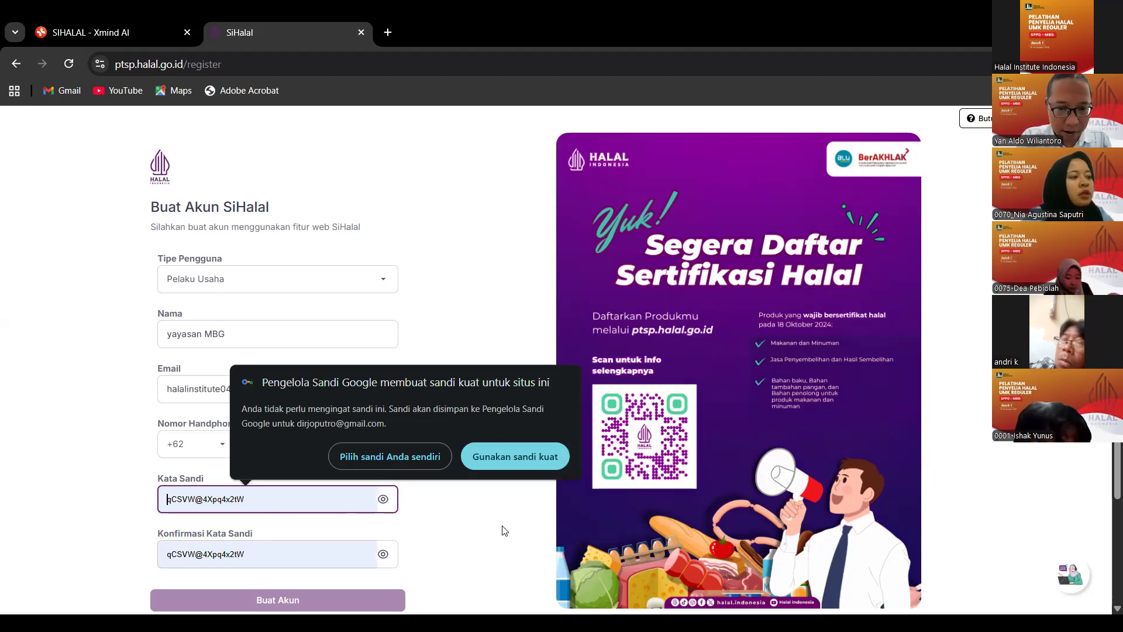
left_click(351, 462)
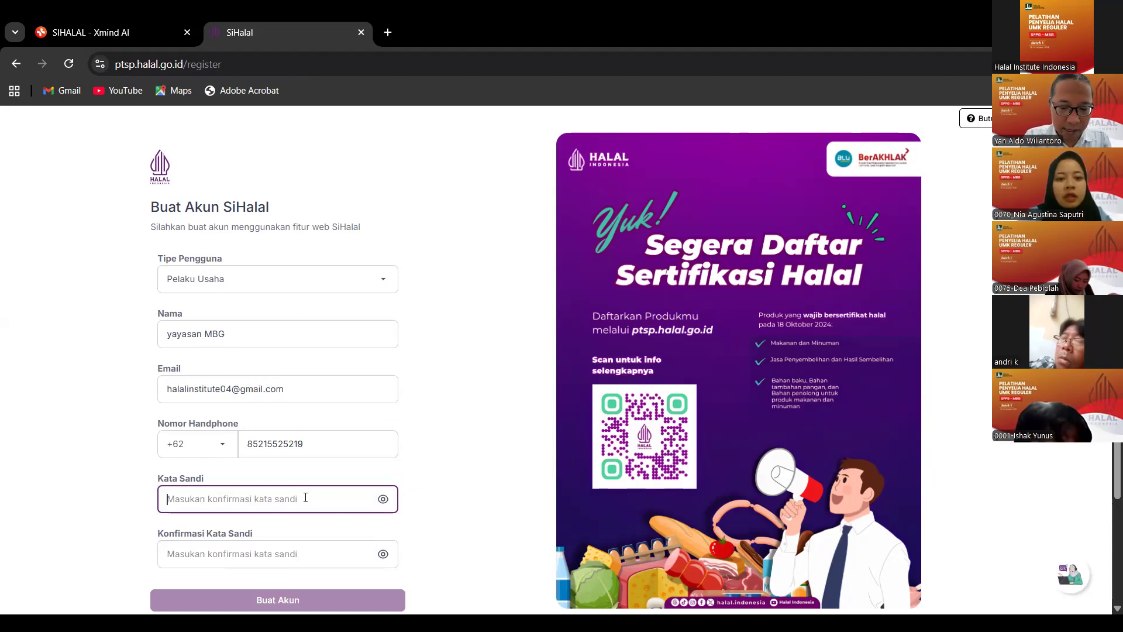
type("********")
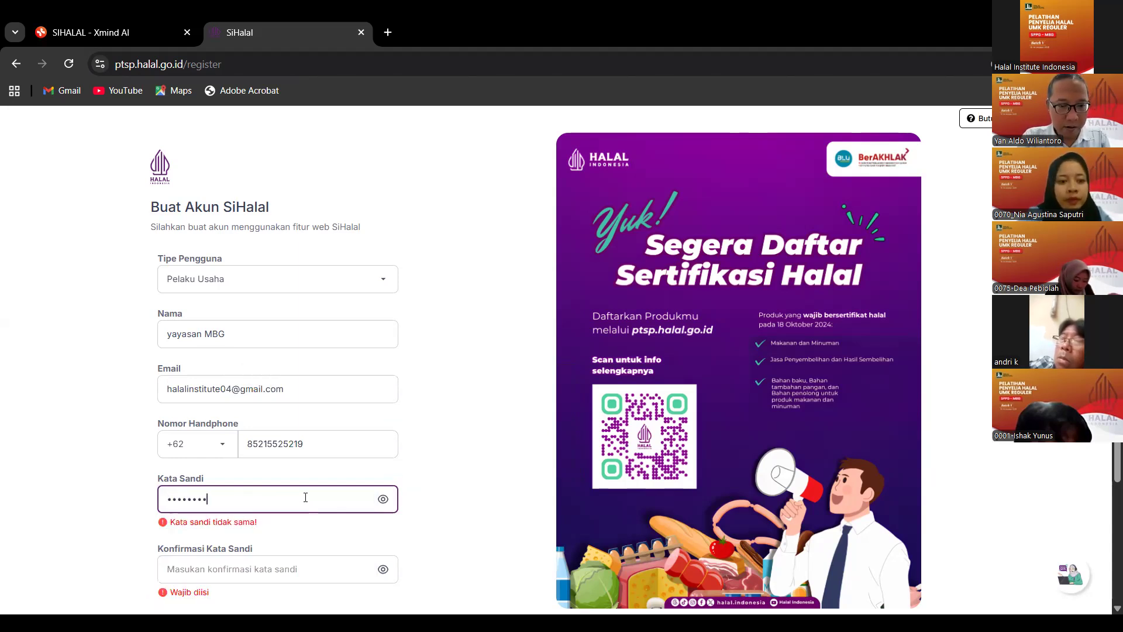
left_click(317, 569)
type("******")
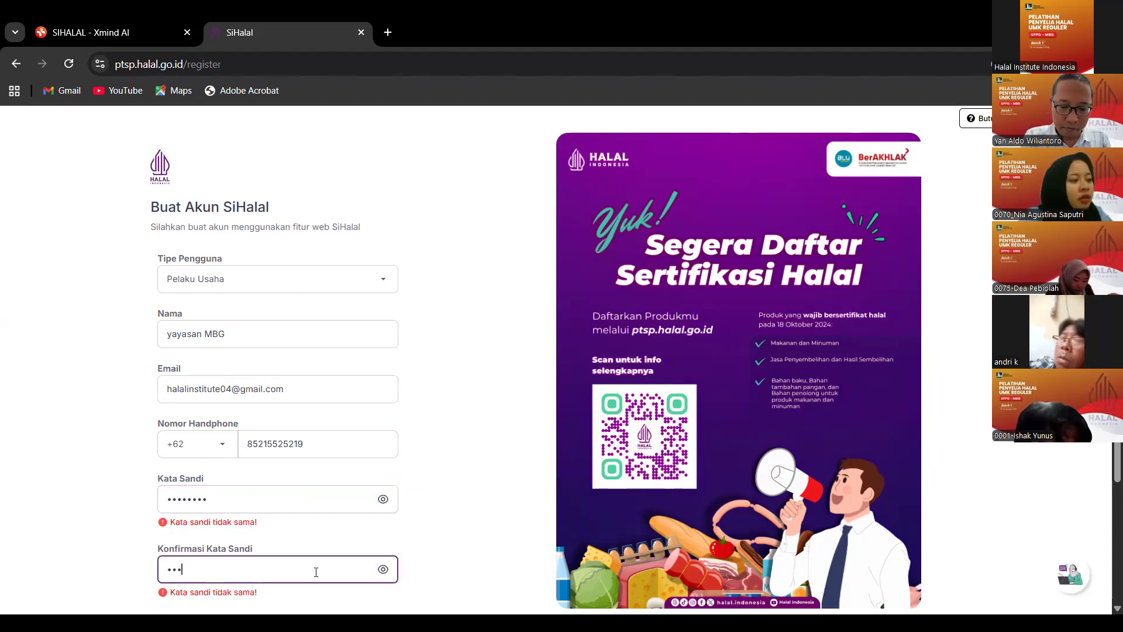
type("**")
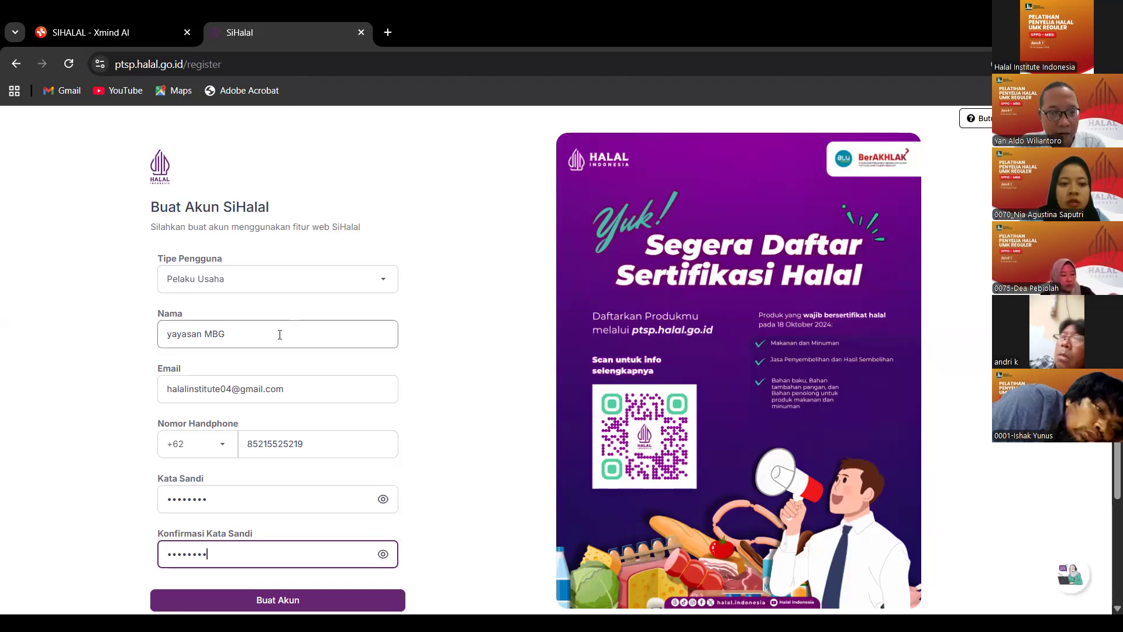
left_click(261, 339)
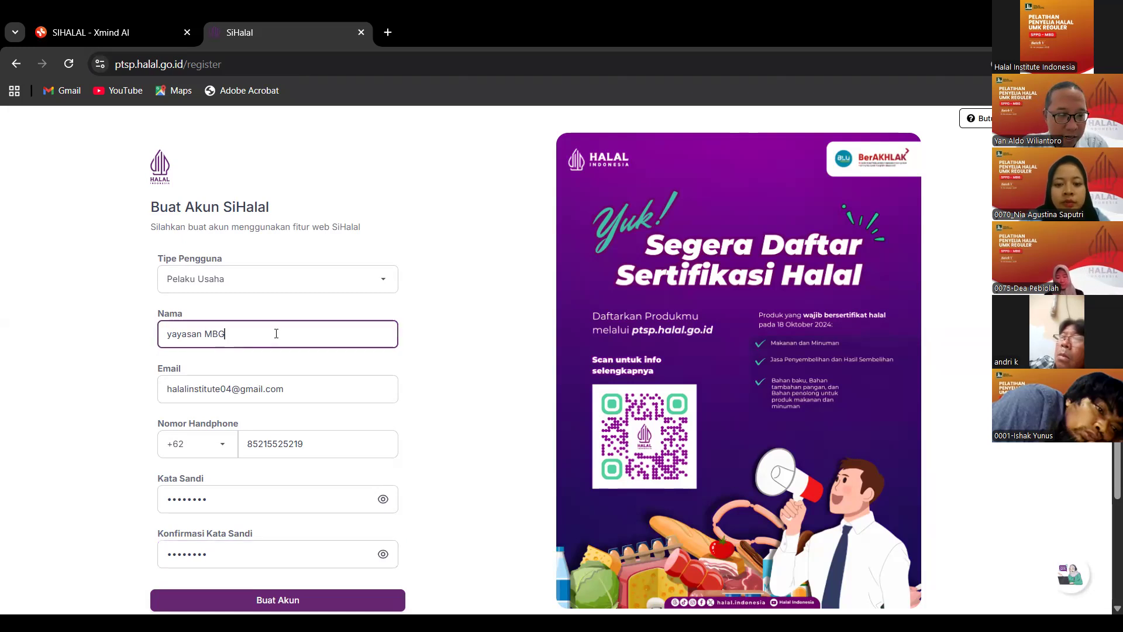
left_click_drag(278, 333, 158, 328)
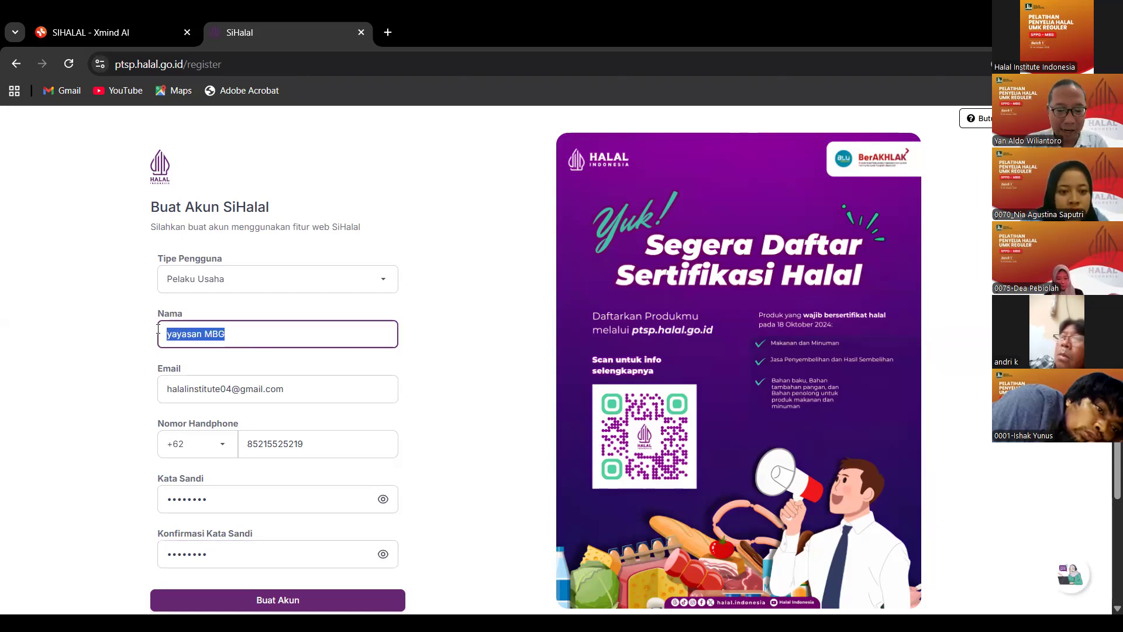
Overwrite the selected name with 'Yayasan' and scroll down to the Buat Akun button.
type("Yayasan")
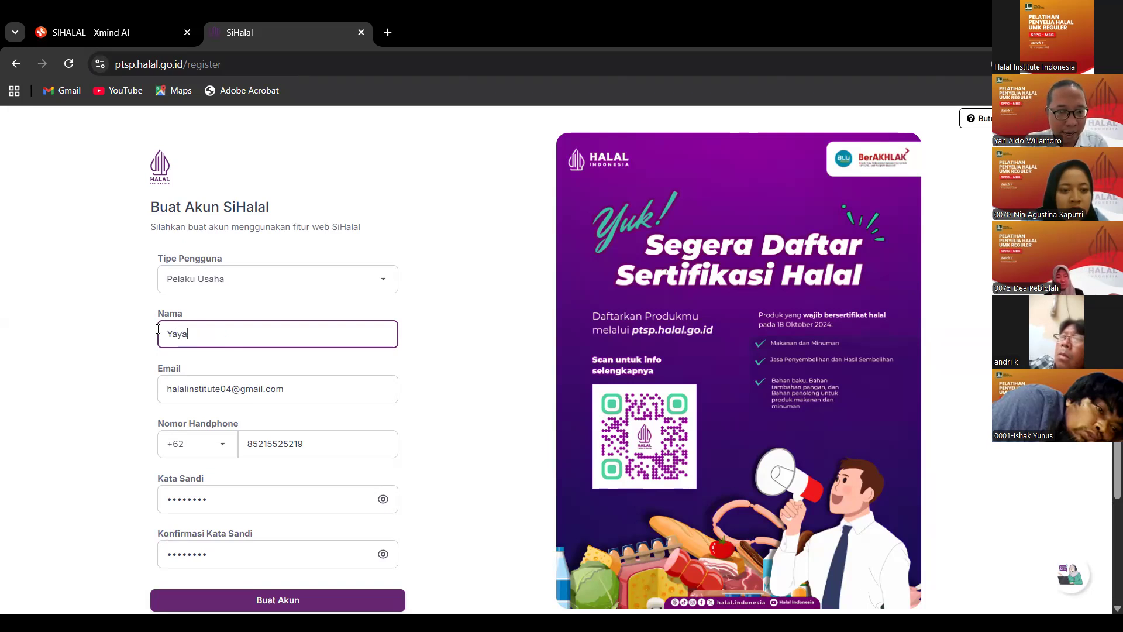
left_click(459, 322)
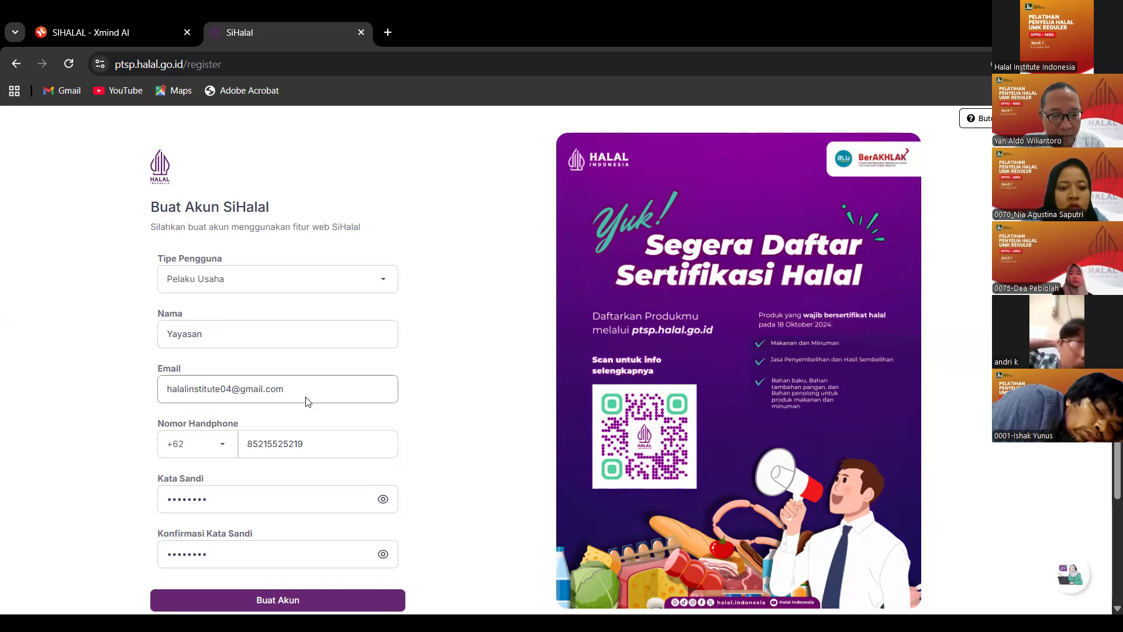
scroll(309, 422, "down", 1)
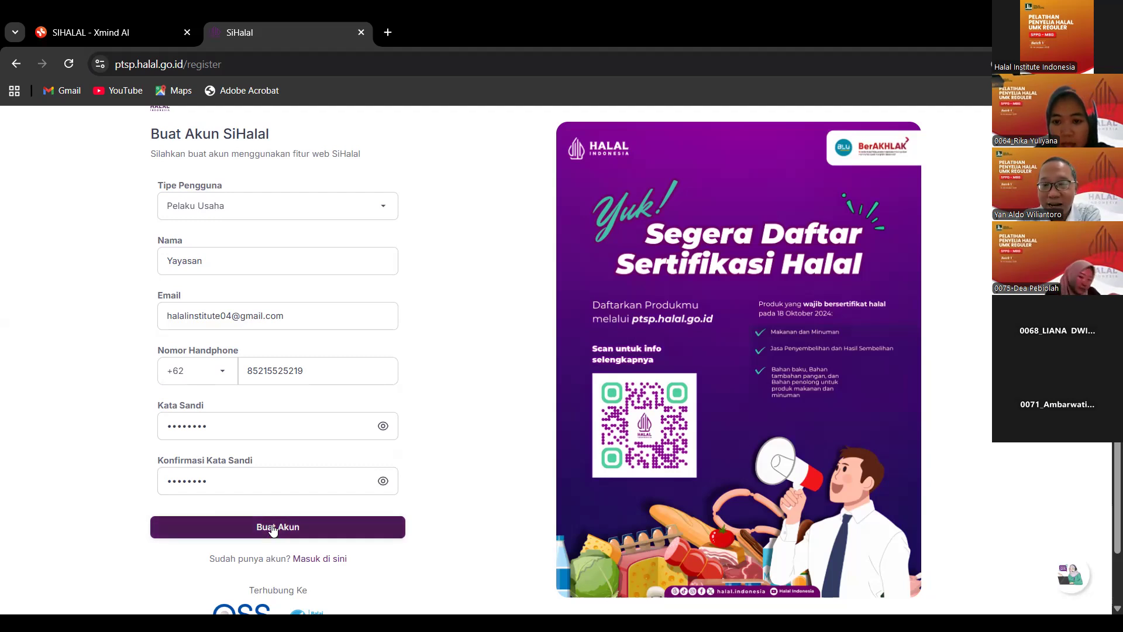
Submit the form, then change the e-mail's last digit after the 'Email sudah terdaftar' error.
left_click(273, 529)
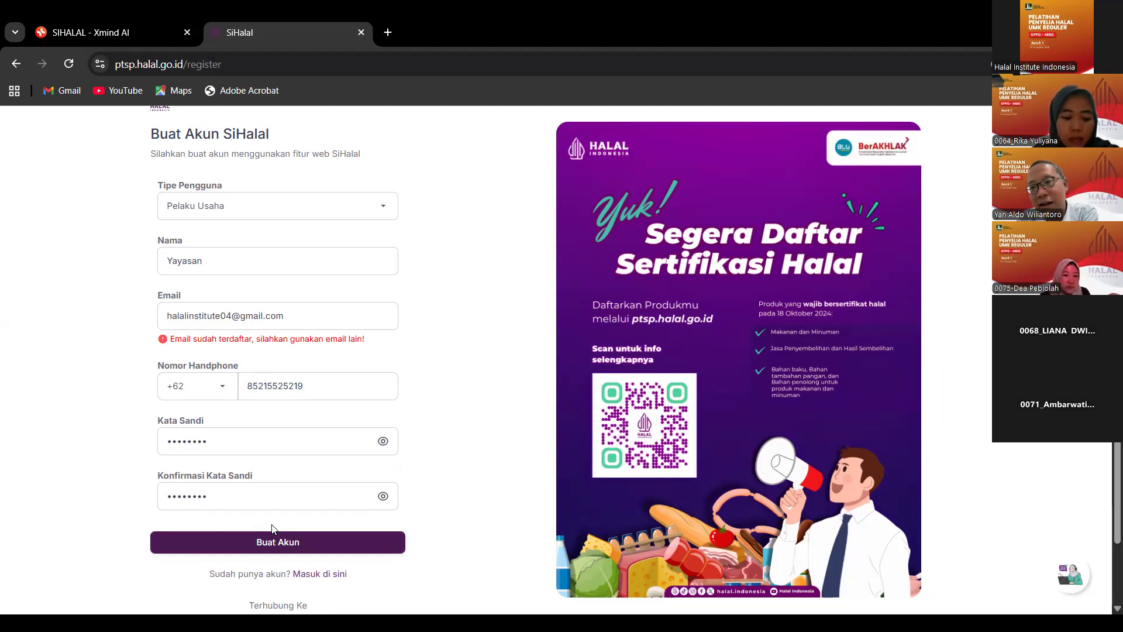
left_click(209, 327)
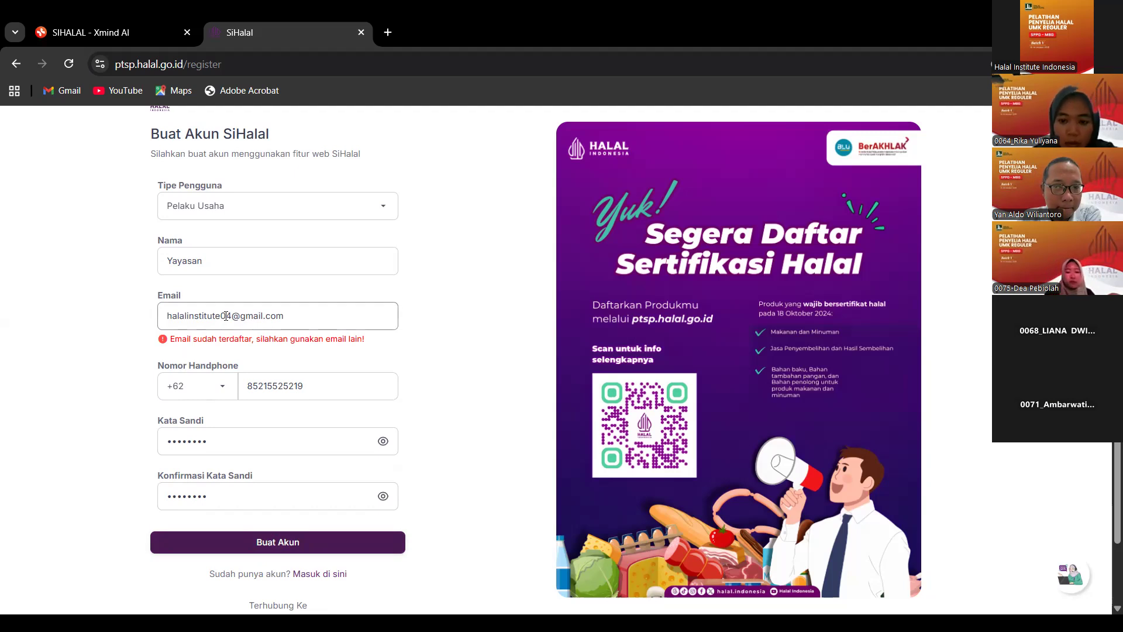
left_click(233, 316)
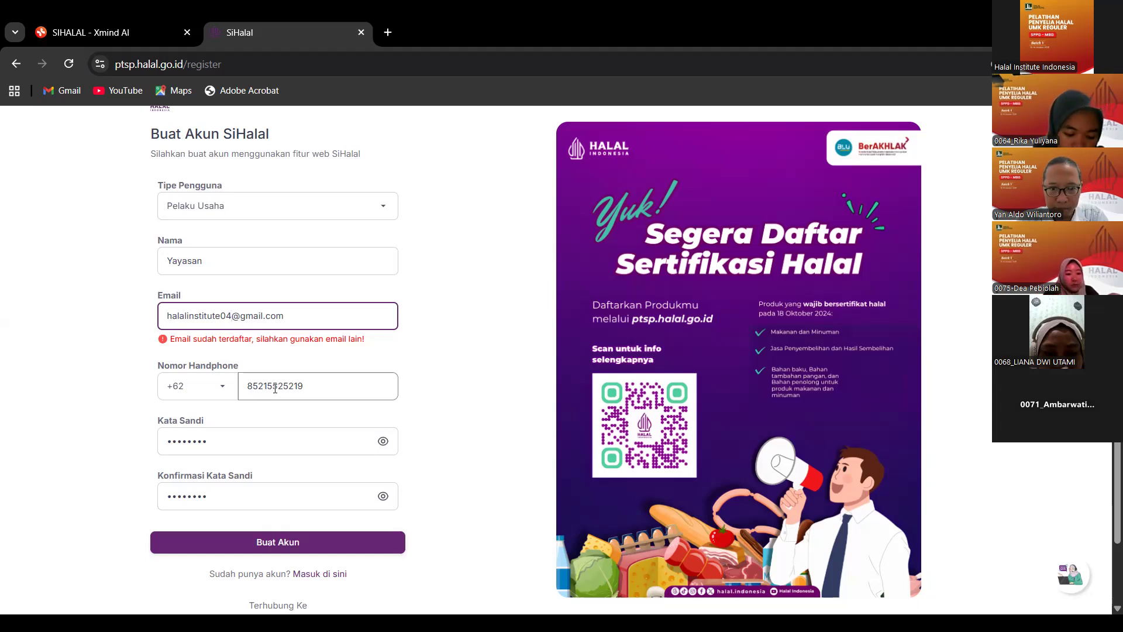
key("BackSpace")
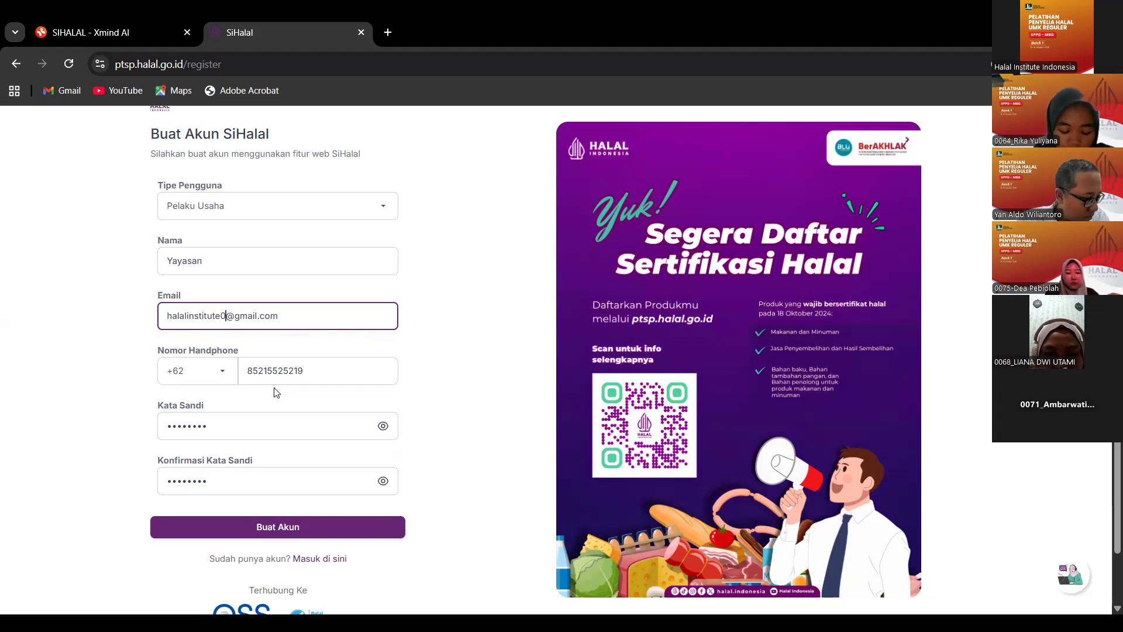
type("5")
key("BackSpace")
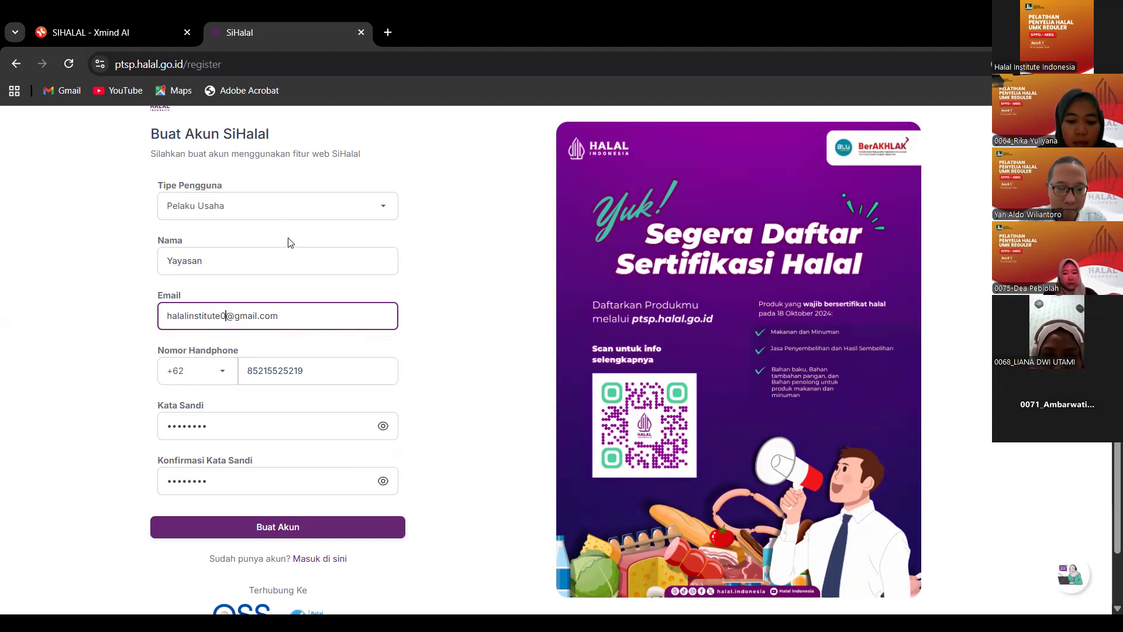
type("5")
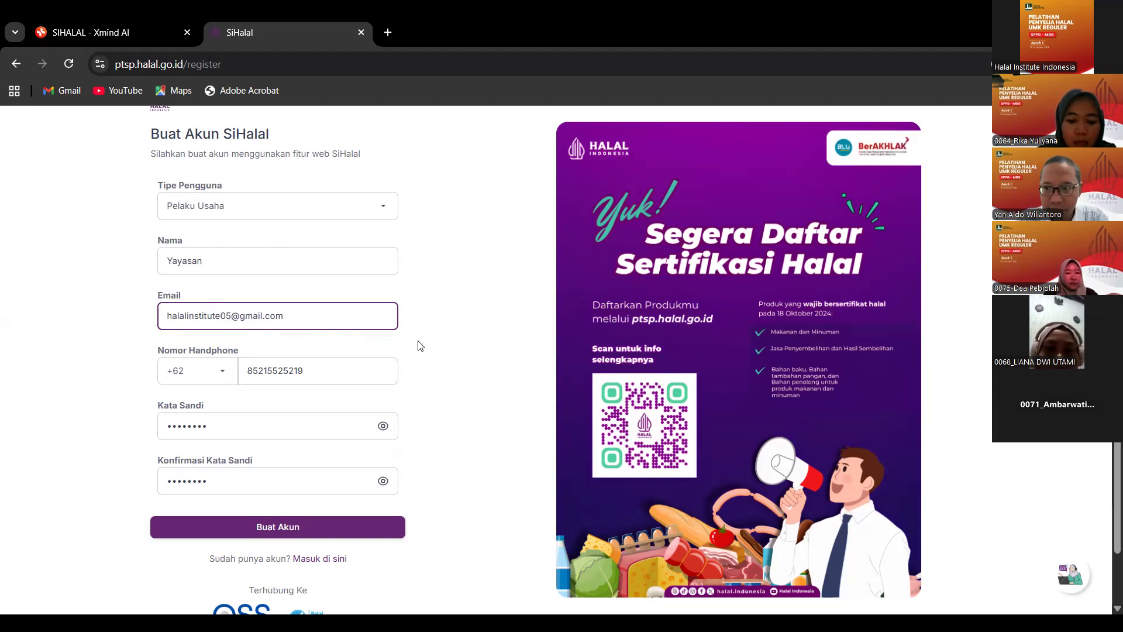
Submit Buat Akun and request a verification code to the phone number.
left_click(285, 528)
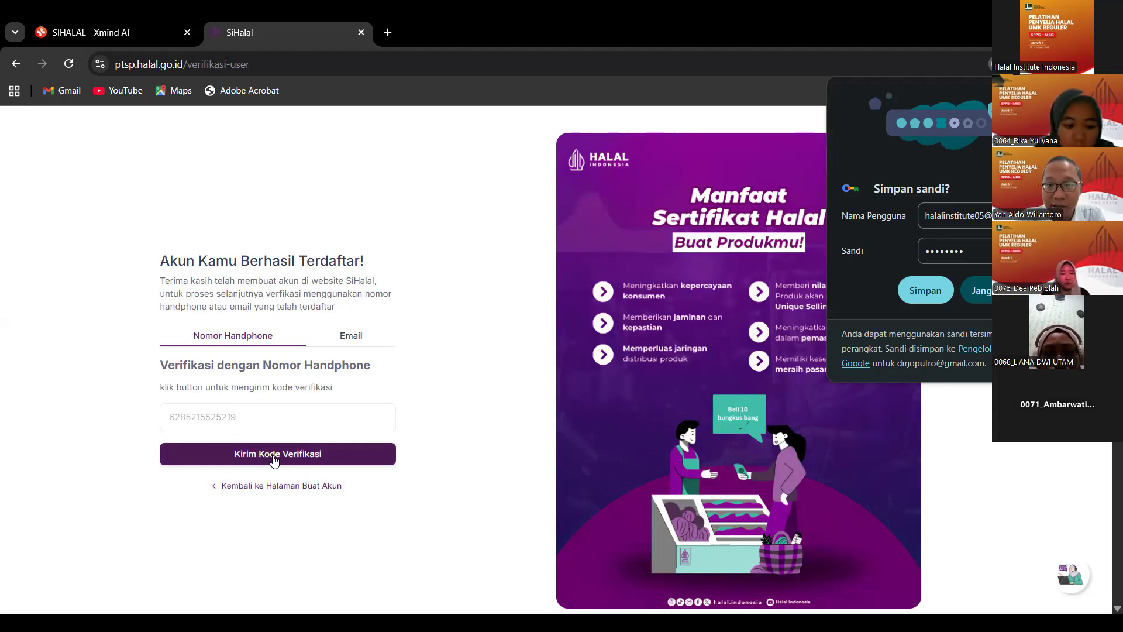
left_click(275, 461)
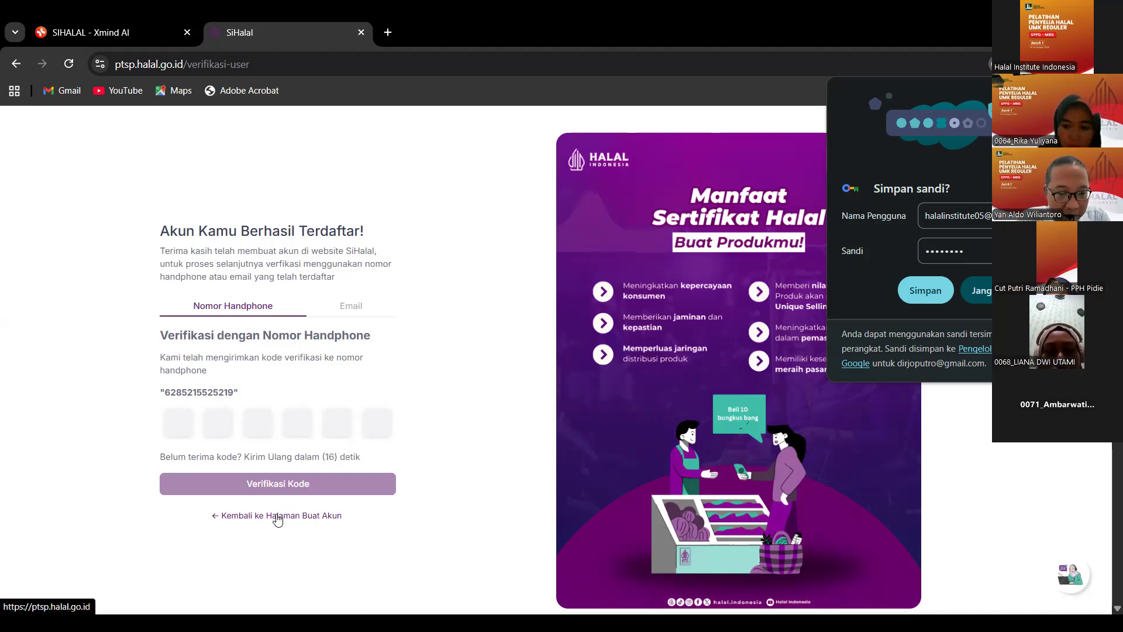
Restart registration as Pelaku Usaha with Nama 'Yayasan' and the new e-mail address.
left_click(277, 515)
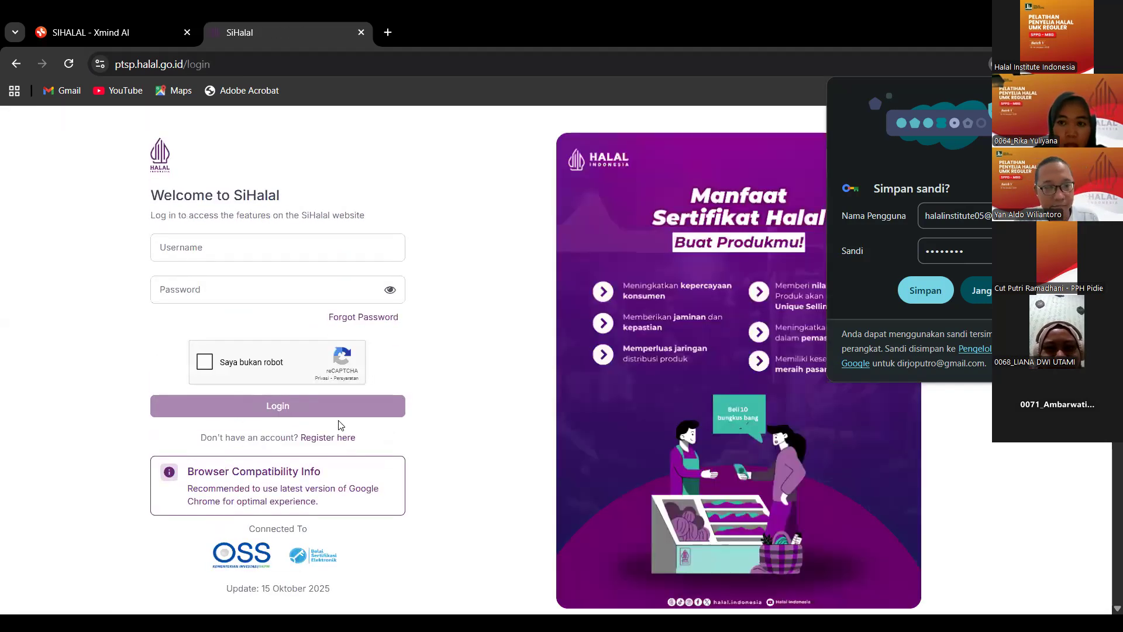
left_click(334, 440)
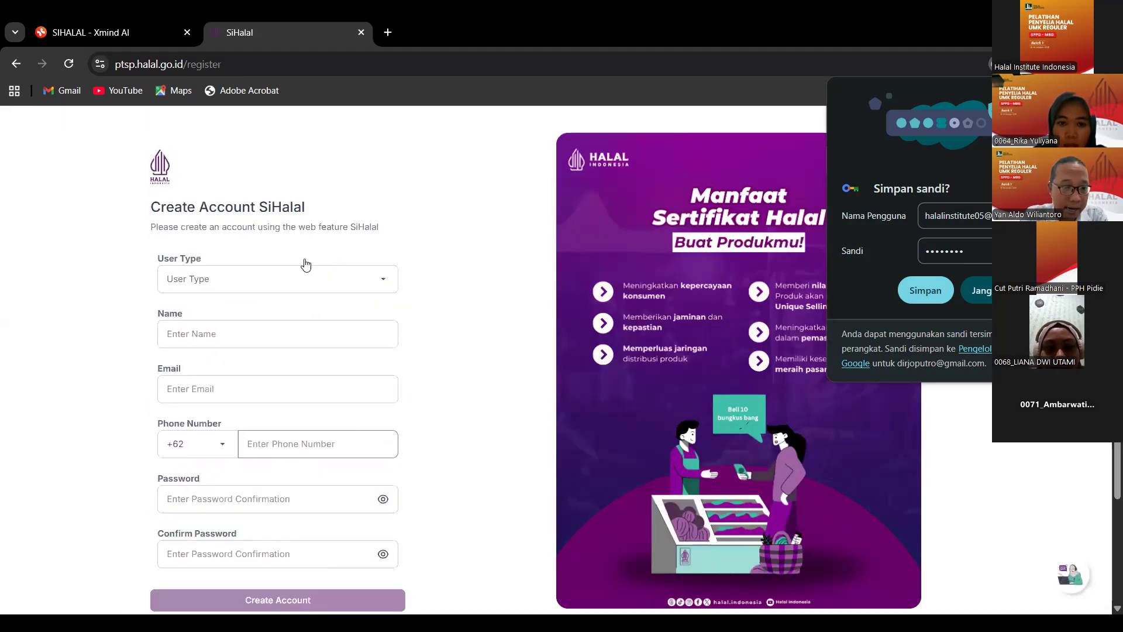
left_click(314, 283)
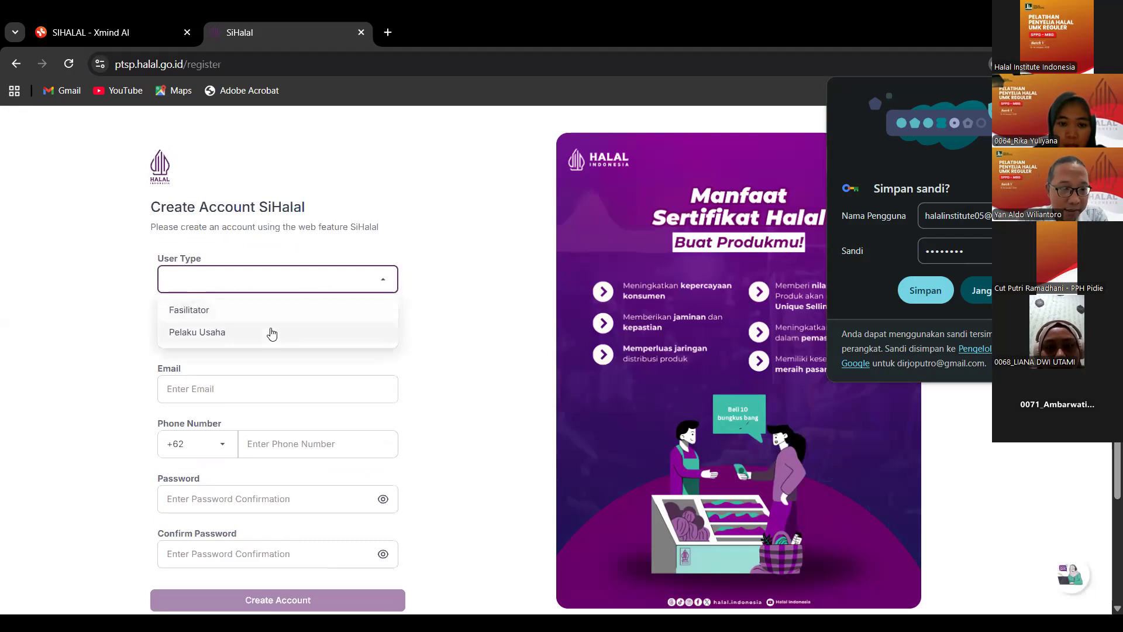
left_click(271, 333)
left_click(258, 339)
type("Yayasan")
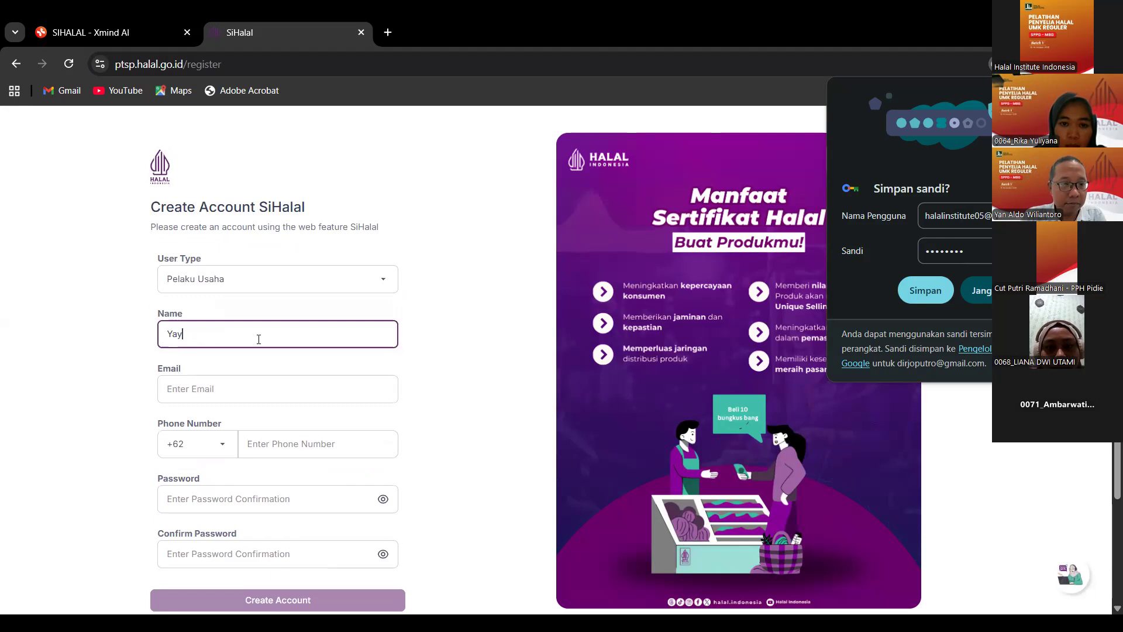
left_click(255, 394)
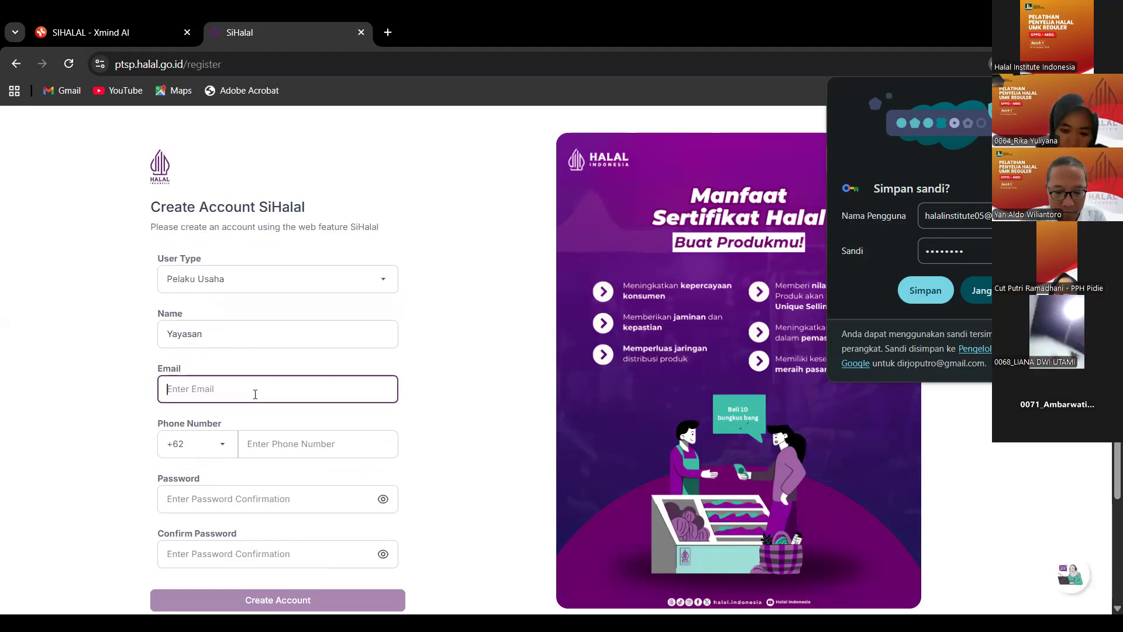
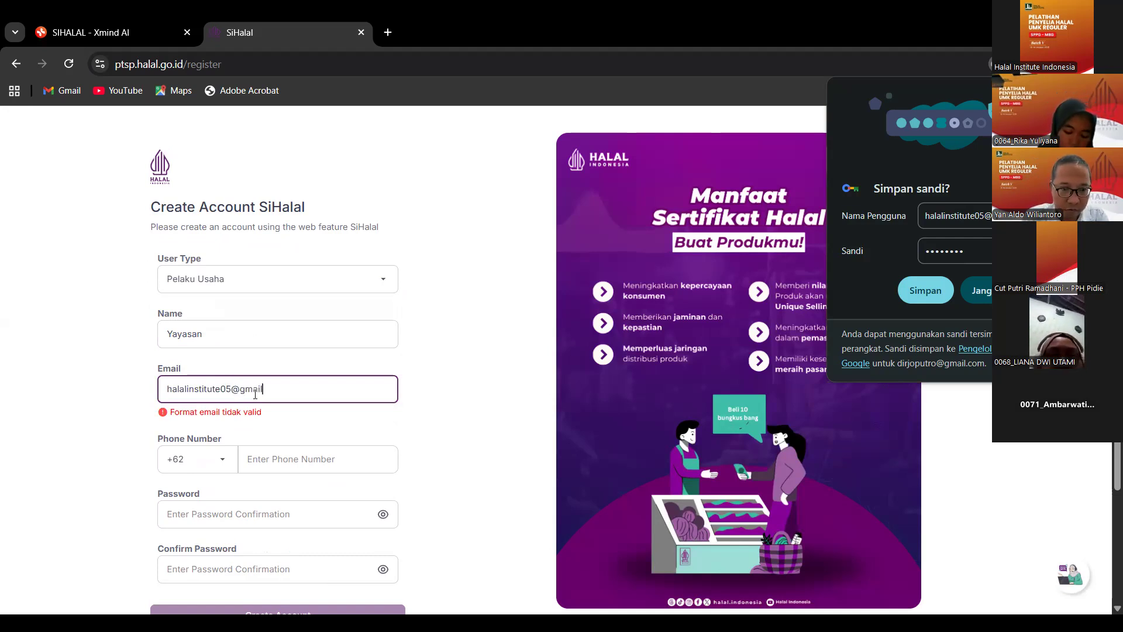
Enter the phone number and type the password in both Kata Sandi fields.
left_click(276, 444)
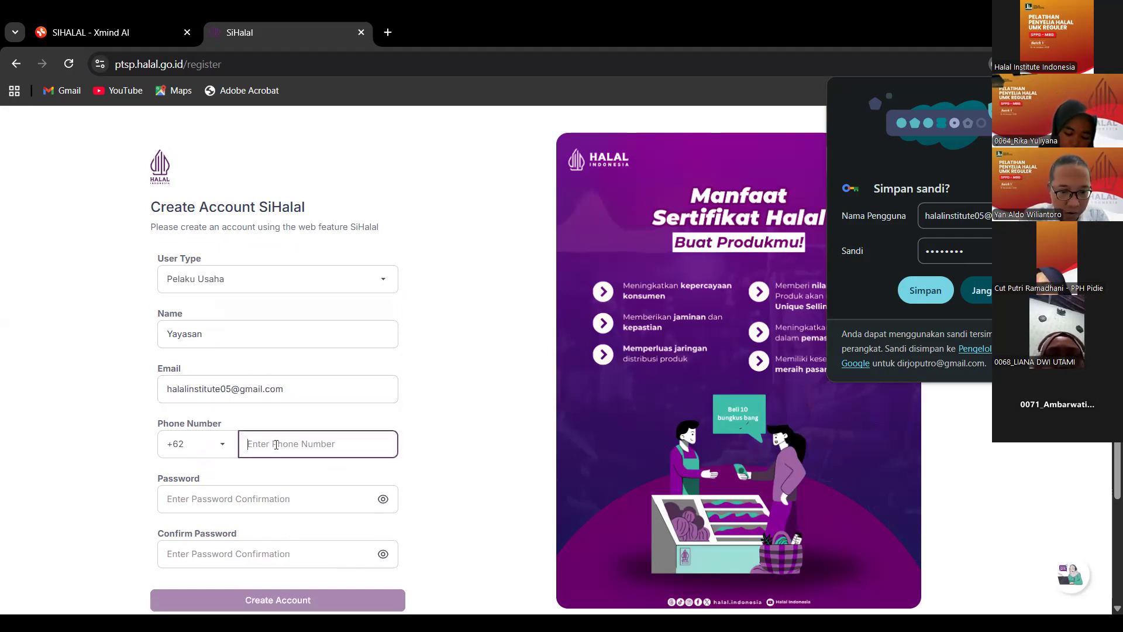
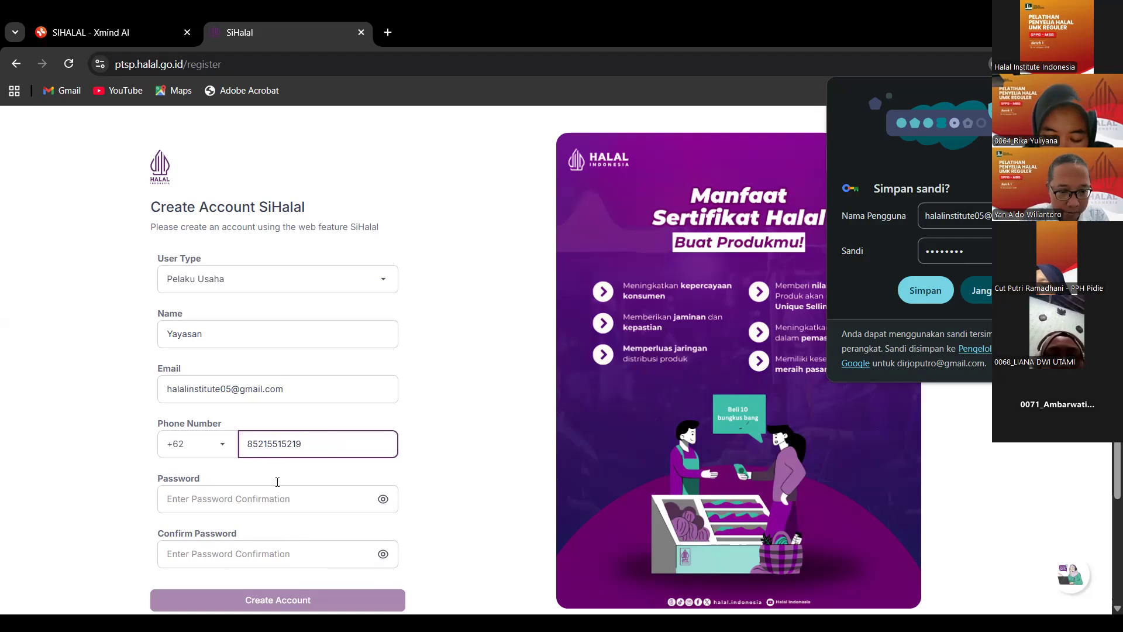
left_click(277, 483)
type("••••••••")
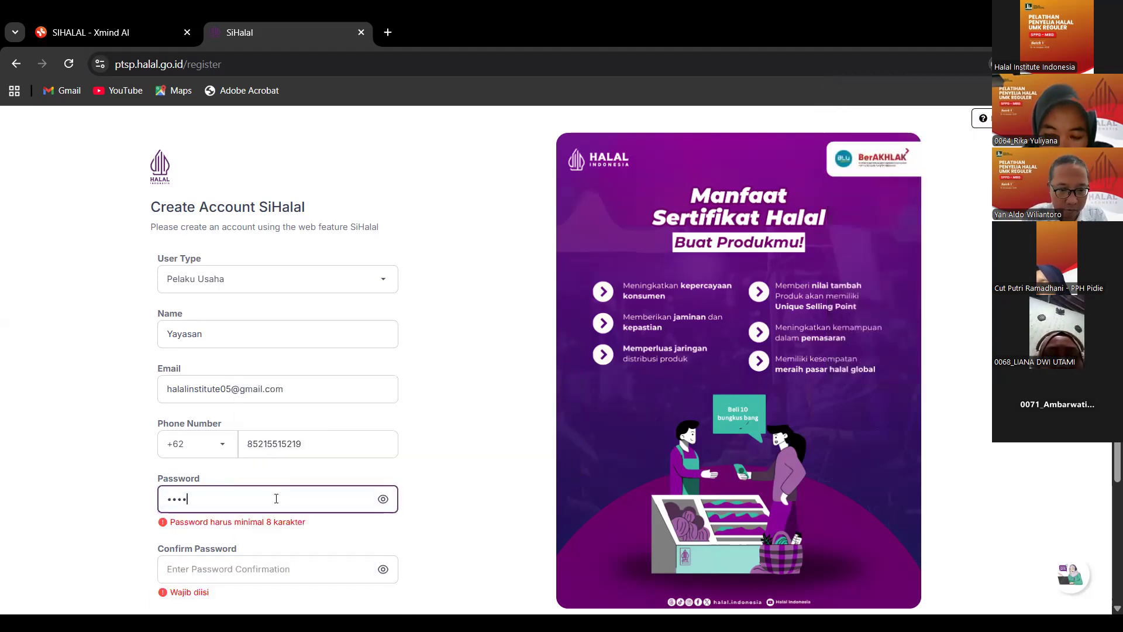
left_click(321, 568)
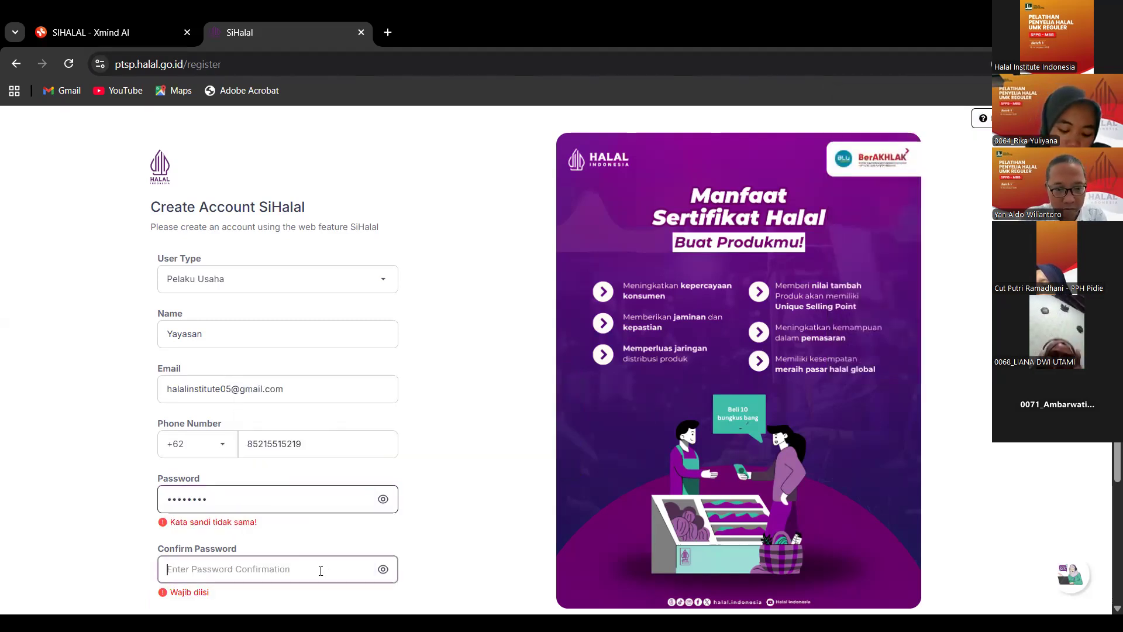
type("••••••")
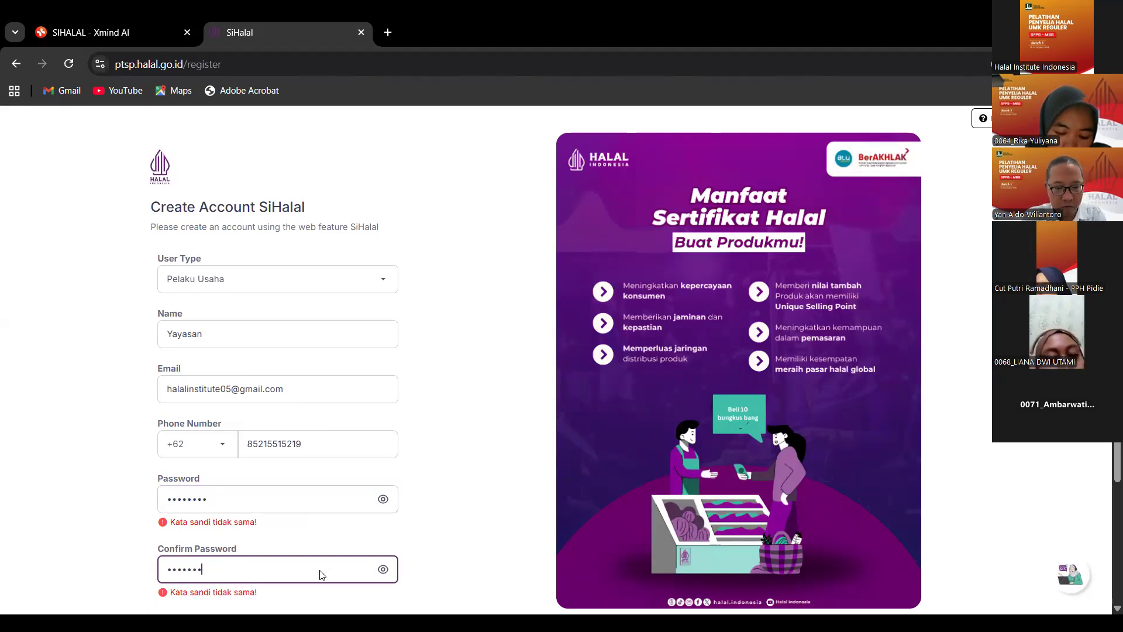
type("••")
Submit the account registration, see the 'Email sudah terdaftar' error, and select the email's username part.
left_click(295, 600)
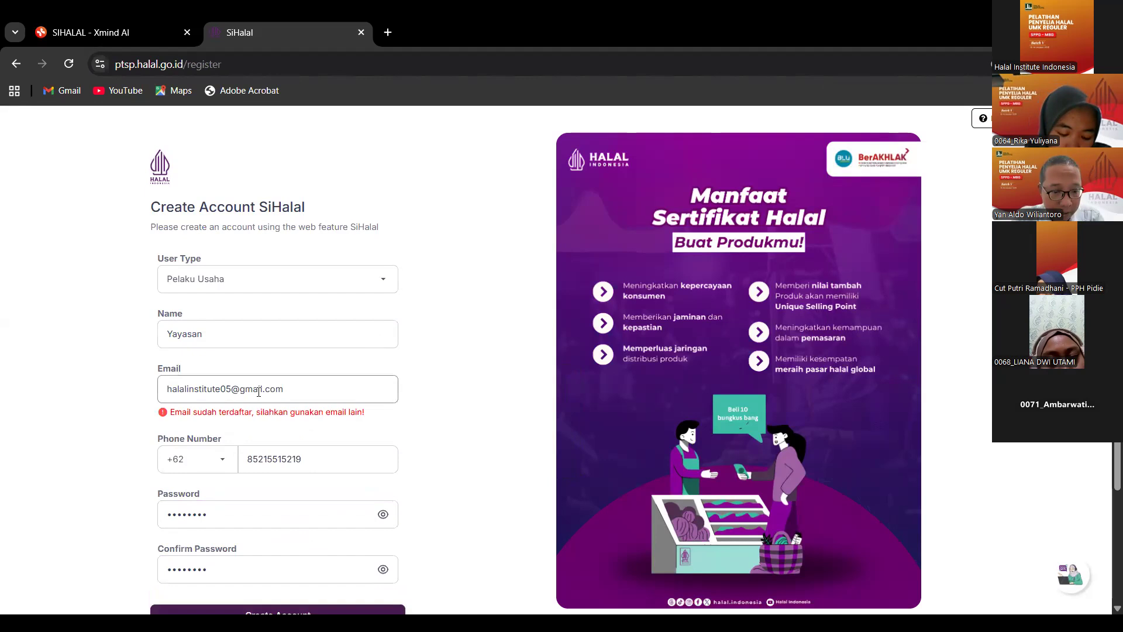
left_click_drag(231, 389, 163, 389)
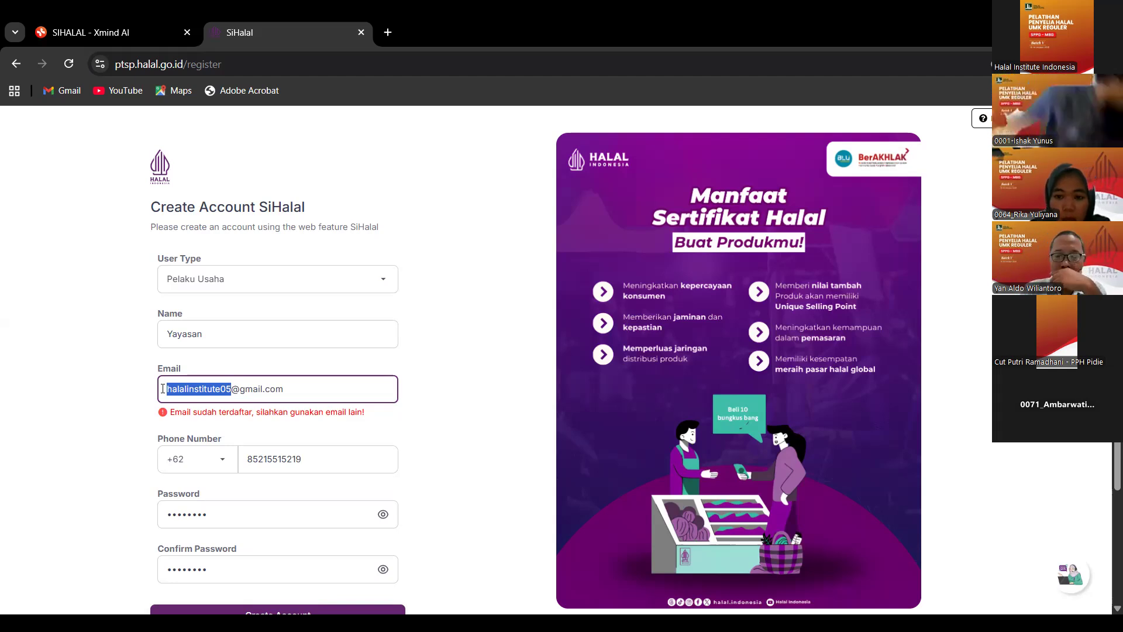
key("BackSpace")
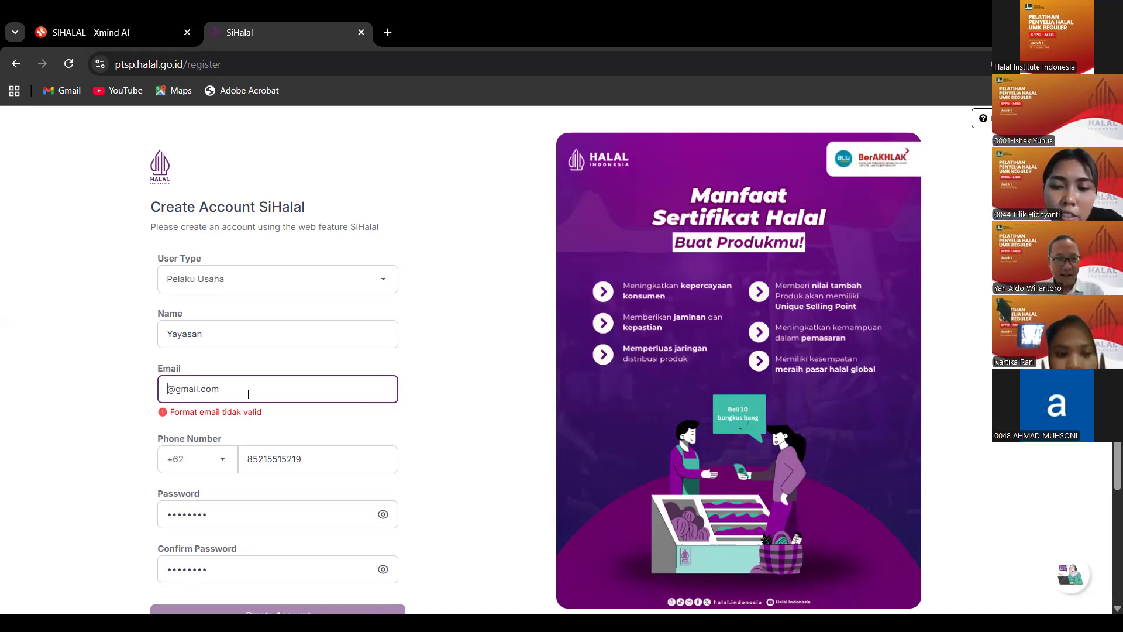
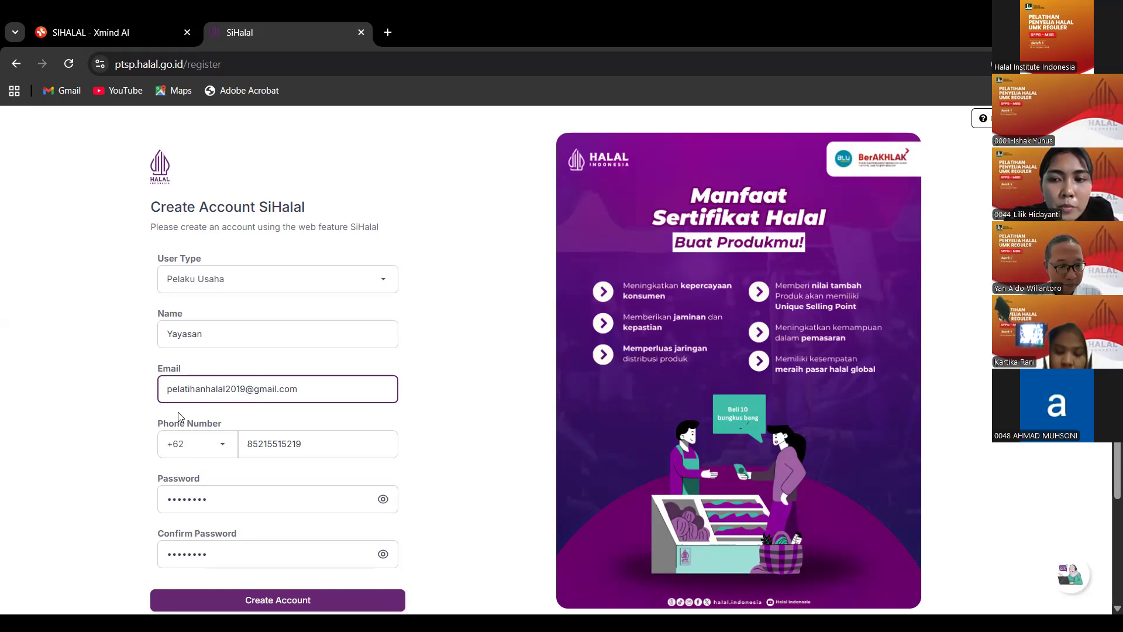
scroll(328, 432, "down", 3)
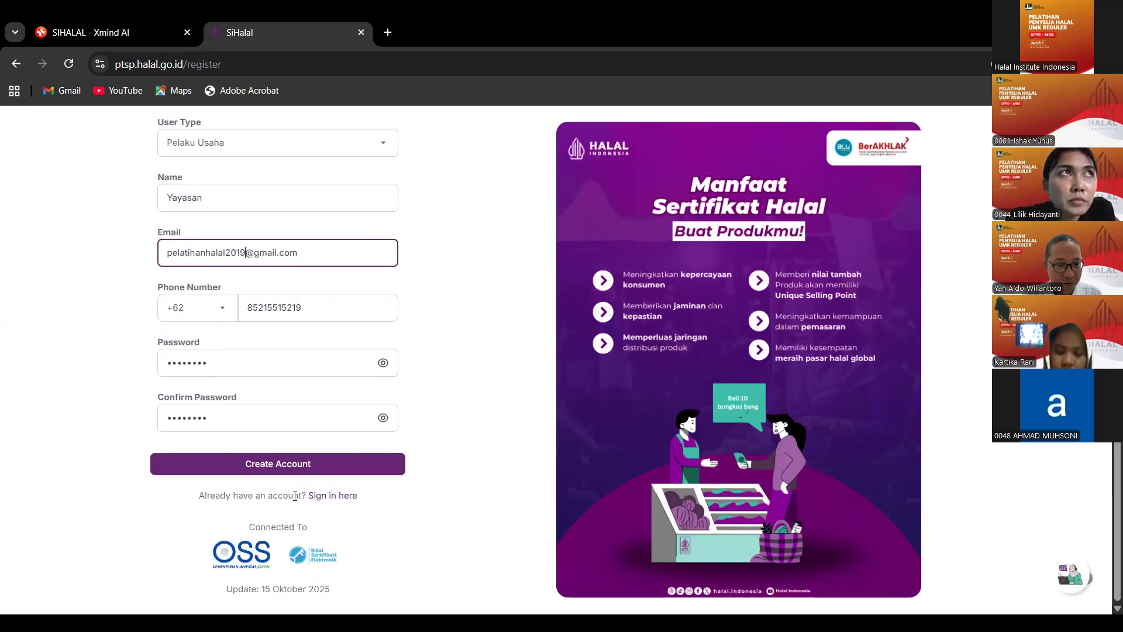
left_click(284, 472)
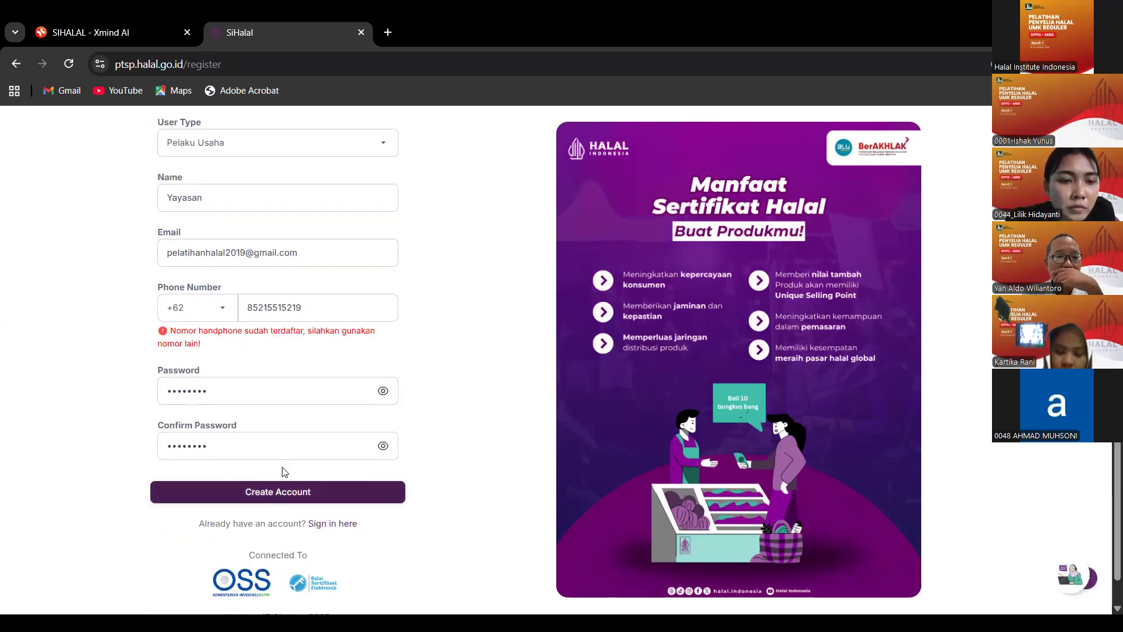
scroll(283, 472, "up", 1)
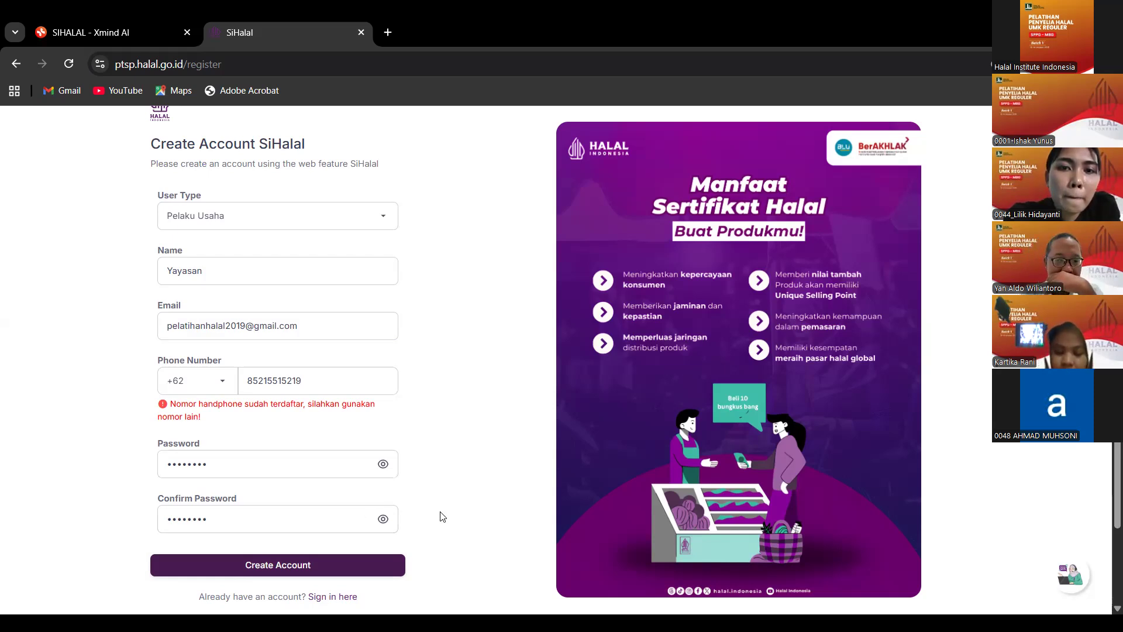
scroll(409, 519, "down", 1)
left_click(349, 524)
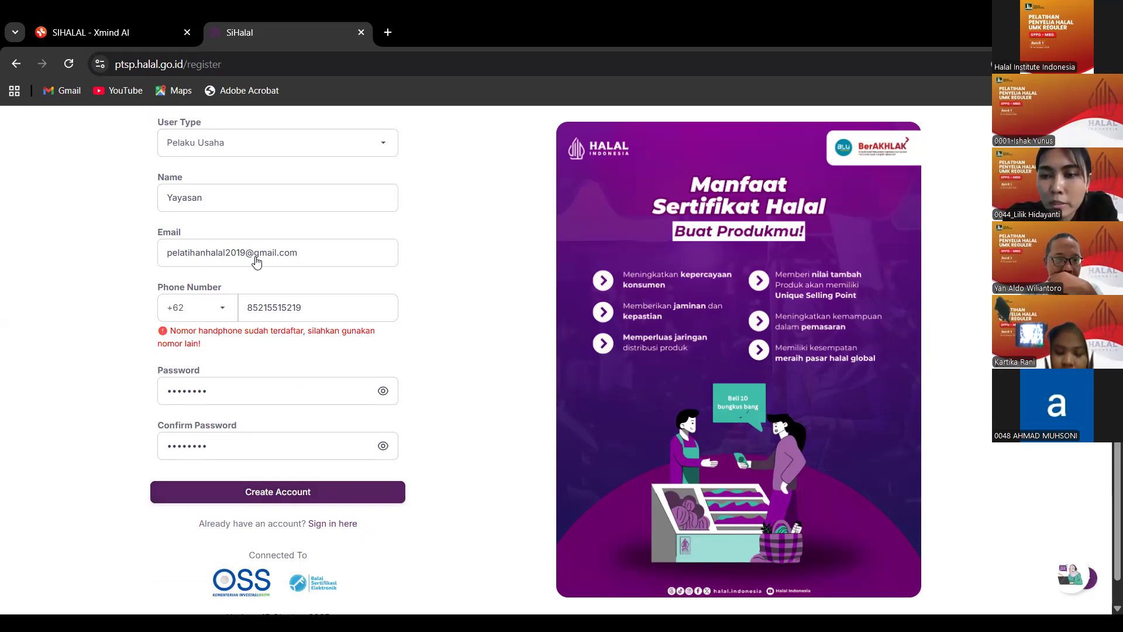
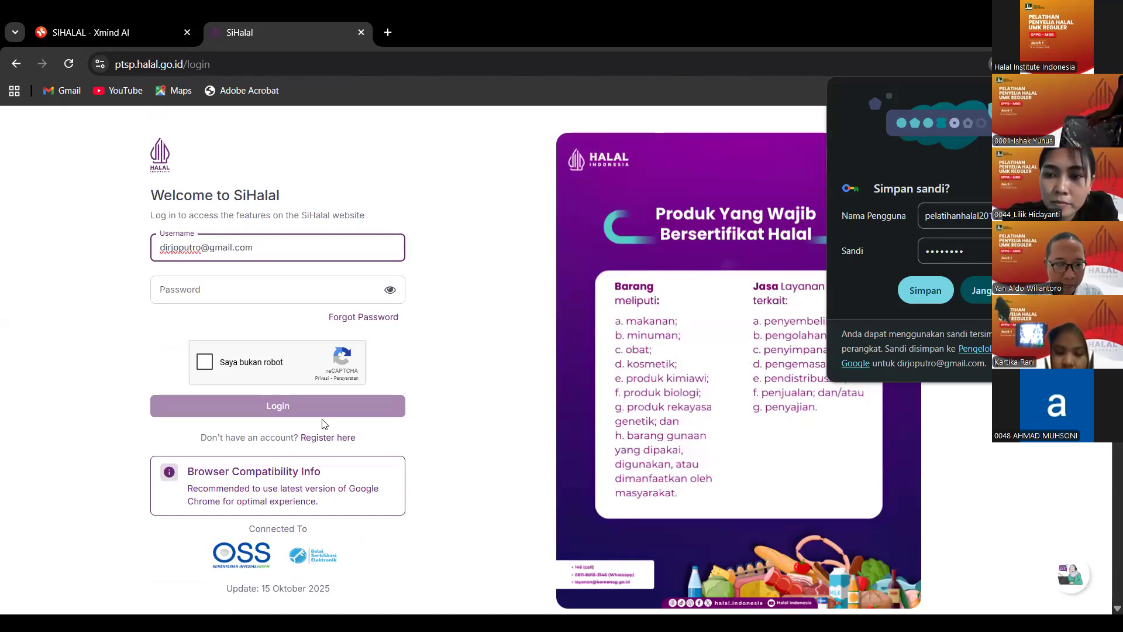
Log in with the account's email and password after ticking the reCAPTCHA check.
left_click(239, 280)
type("••••••••")
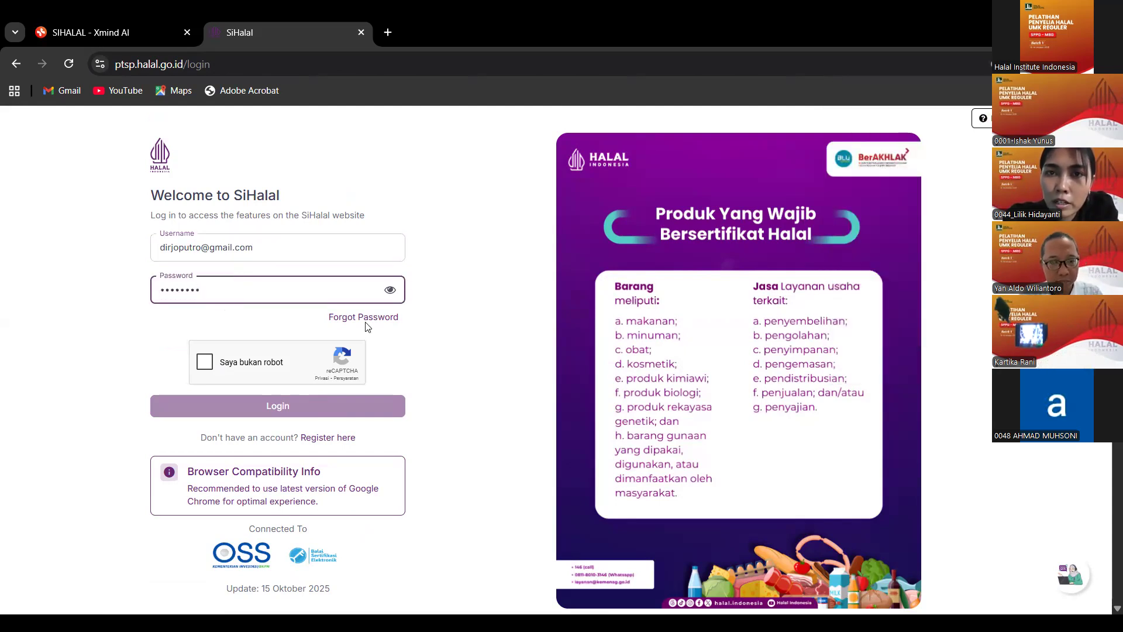
left_click(204, 361)
left_click(300, 411)
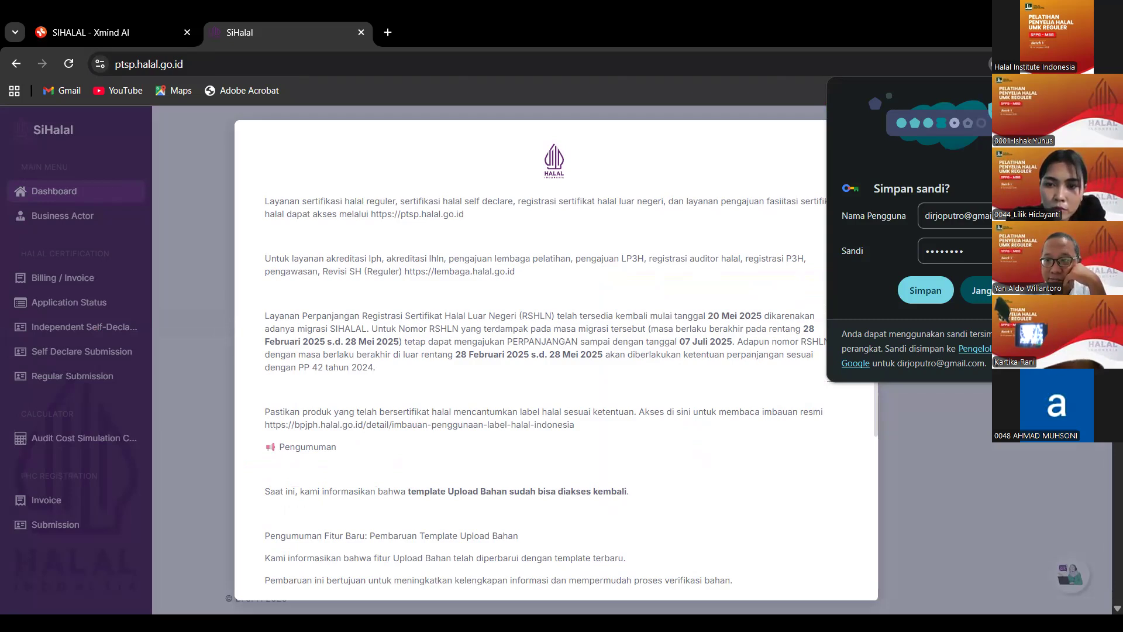
Dismiss Chrome's Simpan sandi popup and close the dashboard announcement modal.
left_click(1055, 94)
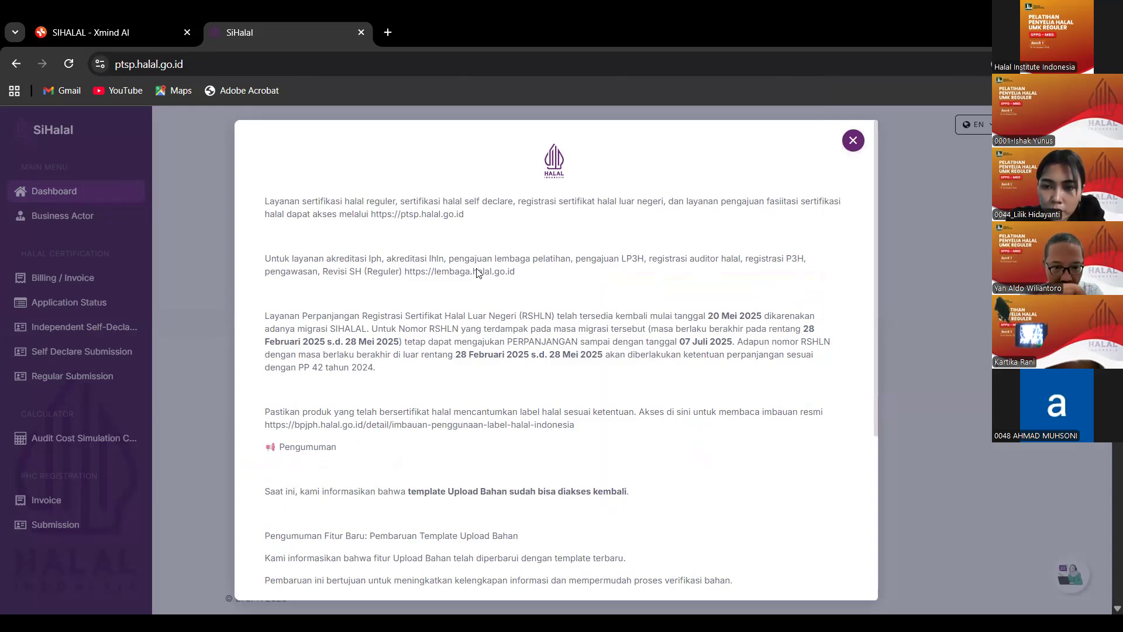
scroll(478, 272, "down", 4)
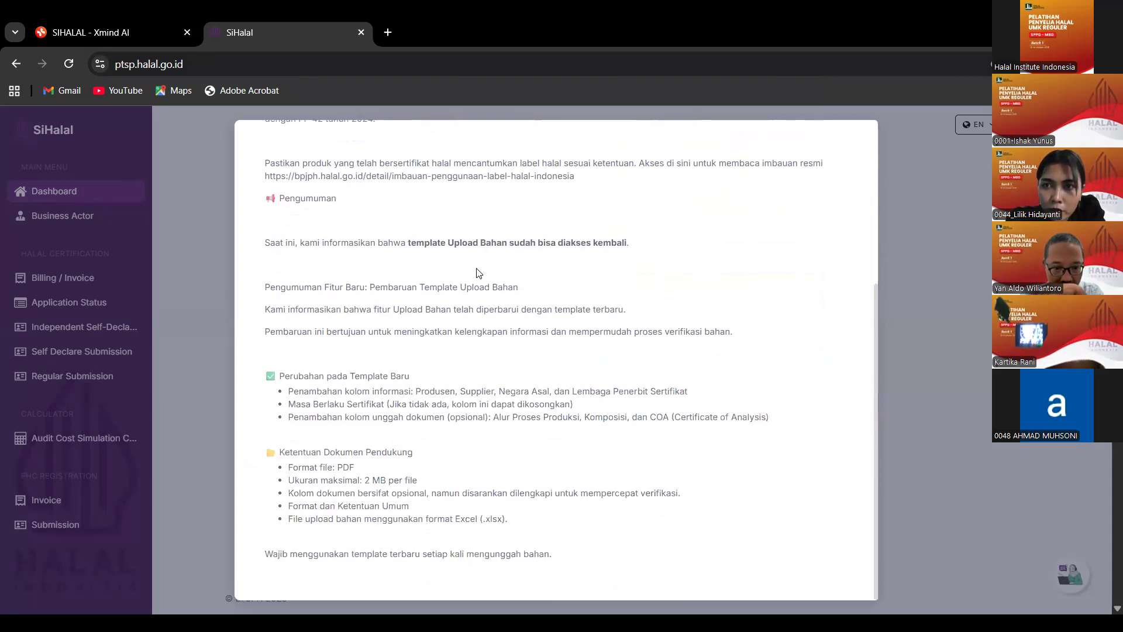
scroll(479, 272, "up", 4)
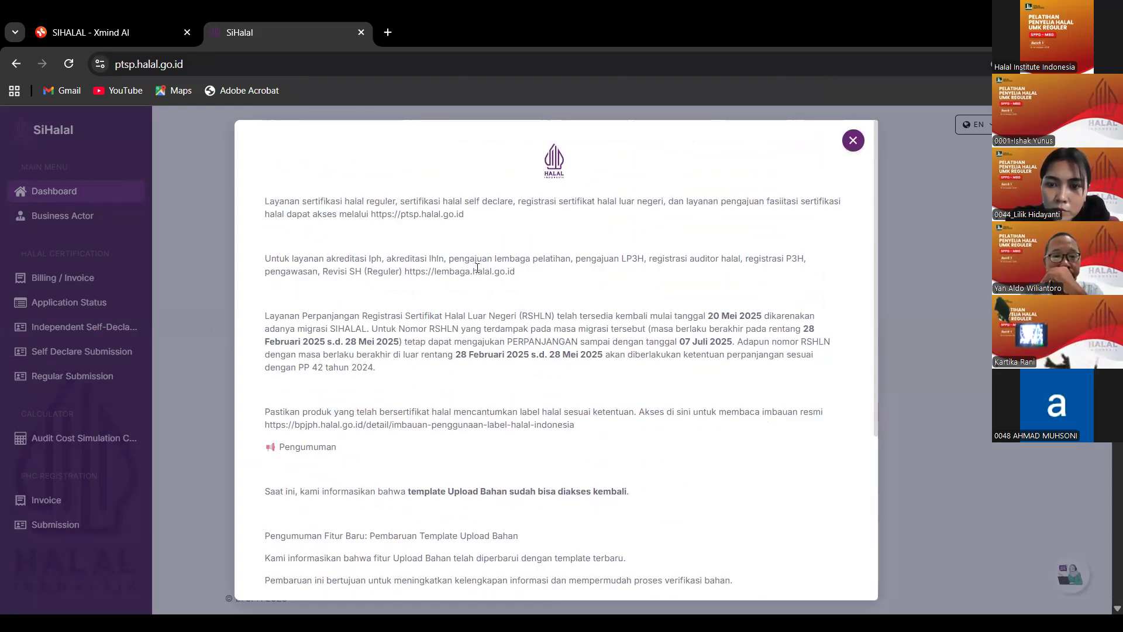
left_click(853, 140)
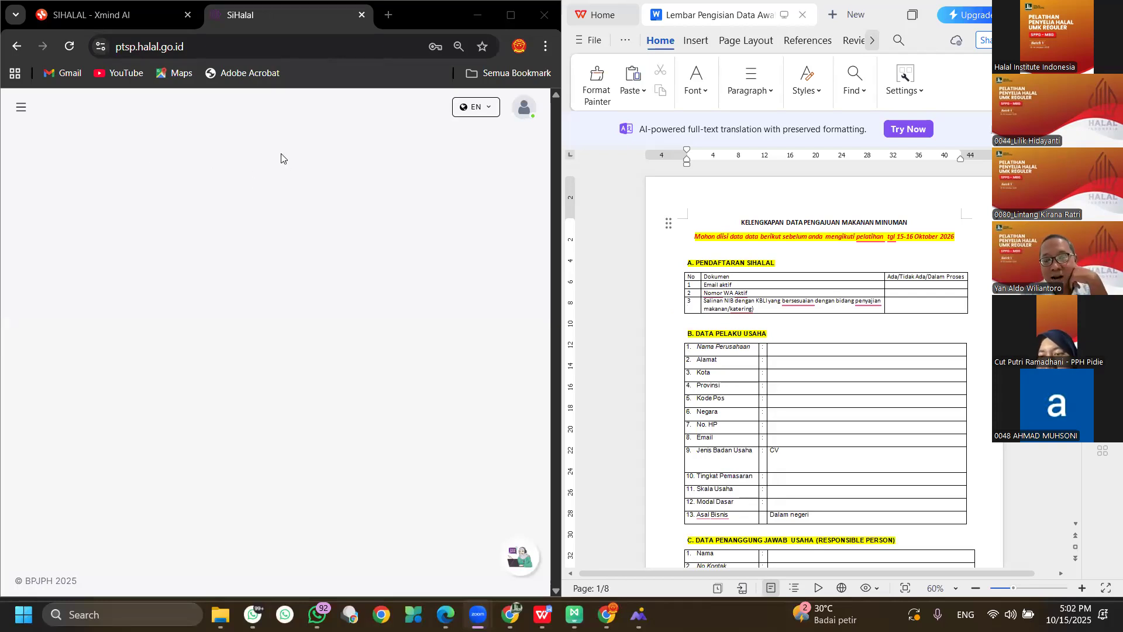
left_click(21, 109)
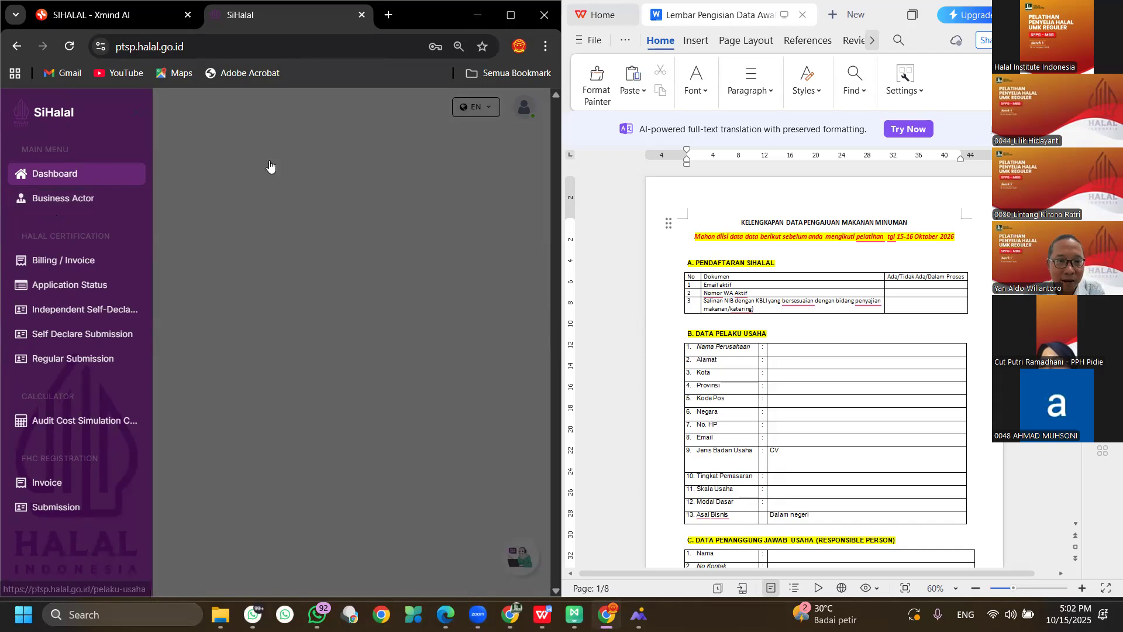
left_click(485, 113)
left_click(483, 114)
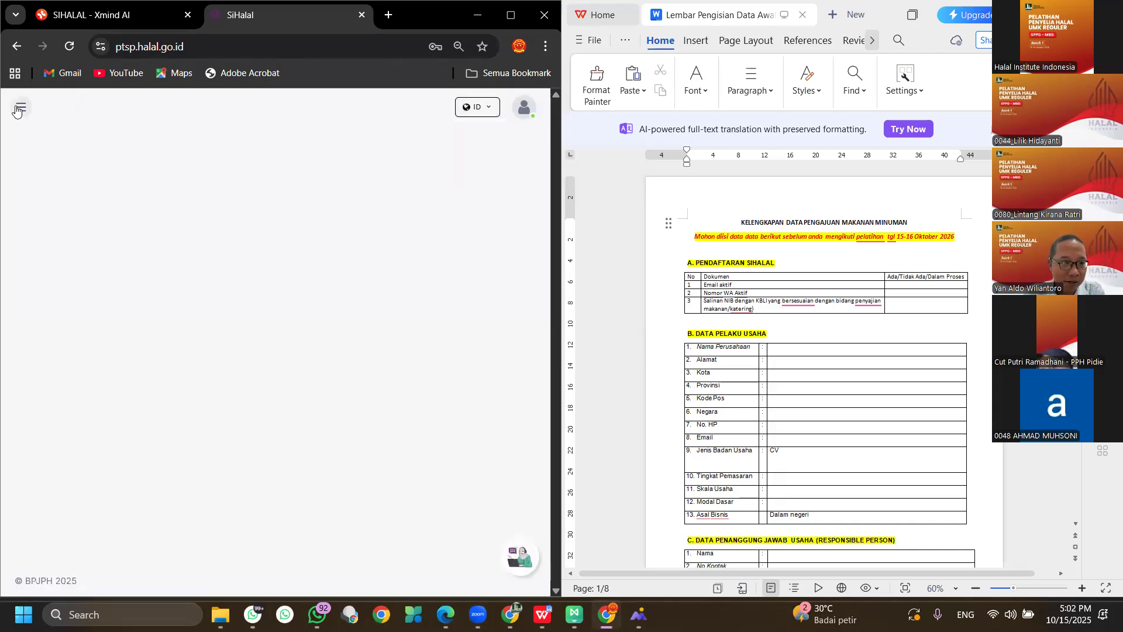
left_click(21, 107)
left_click(51, 203)
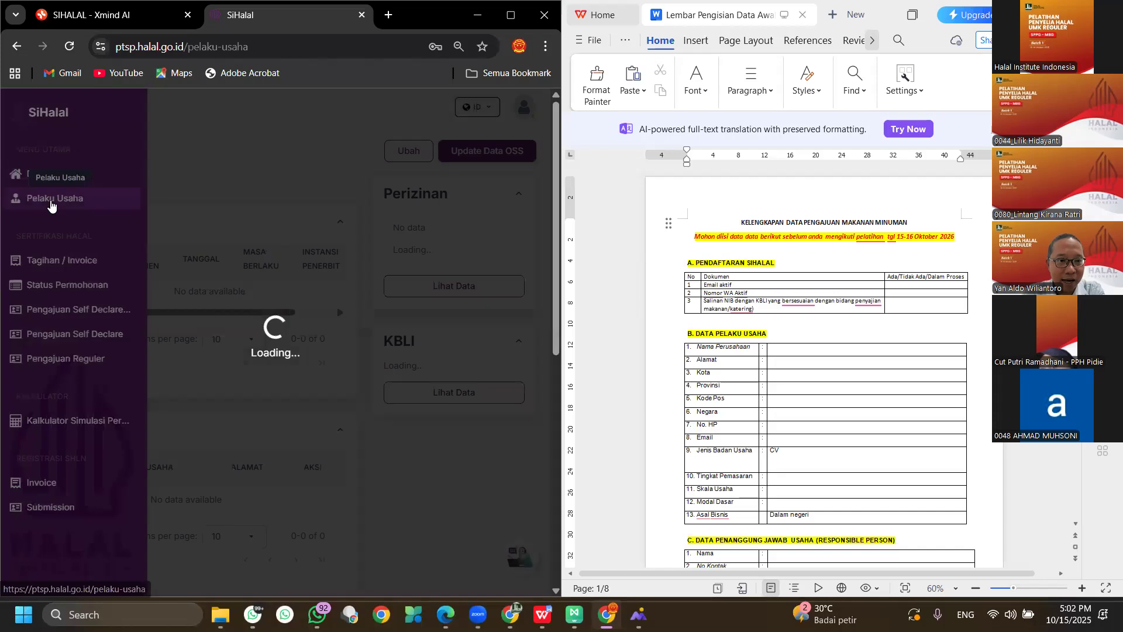
scroll(258, 238, "down", 2)
scroll(258, 238, "down", 15)
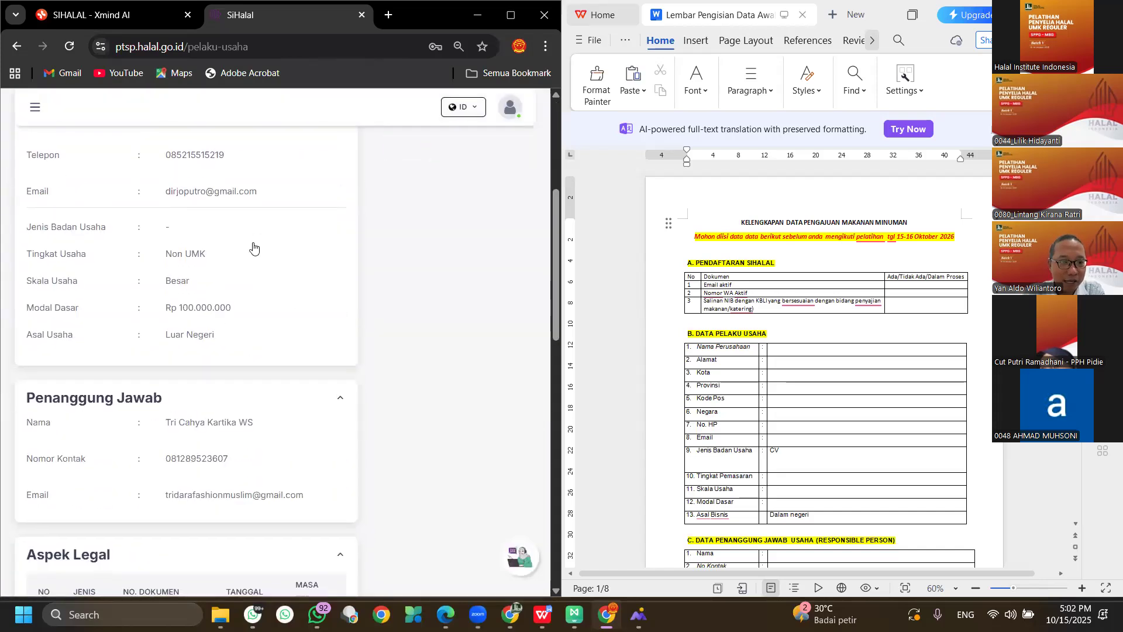
scroll(248, 268, "up", 15)
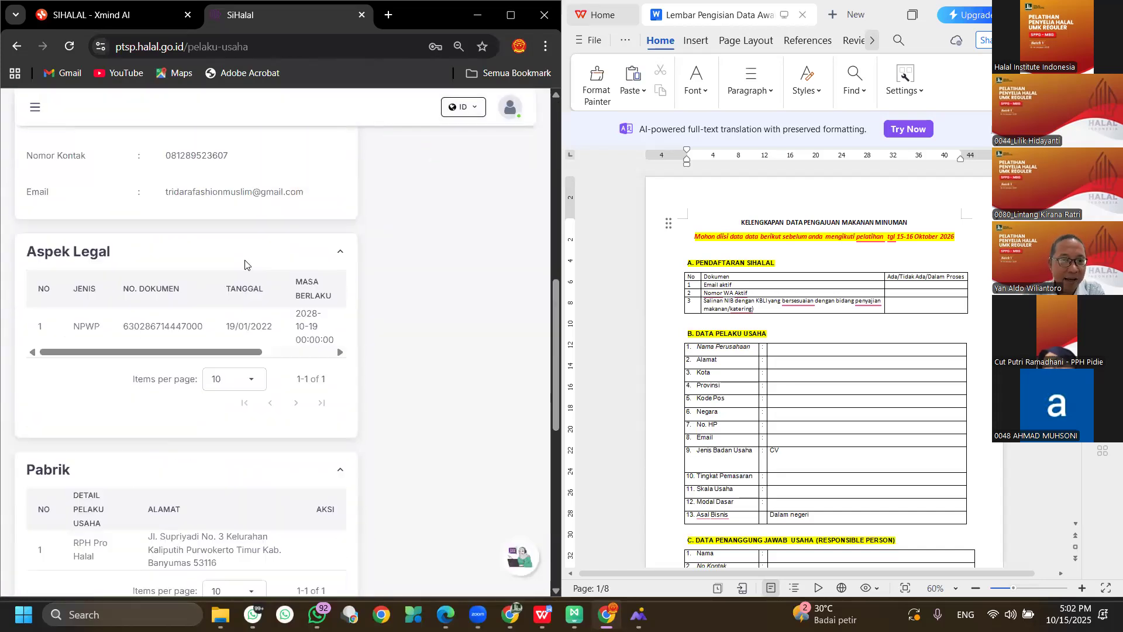
left_click(19, 105)
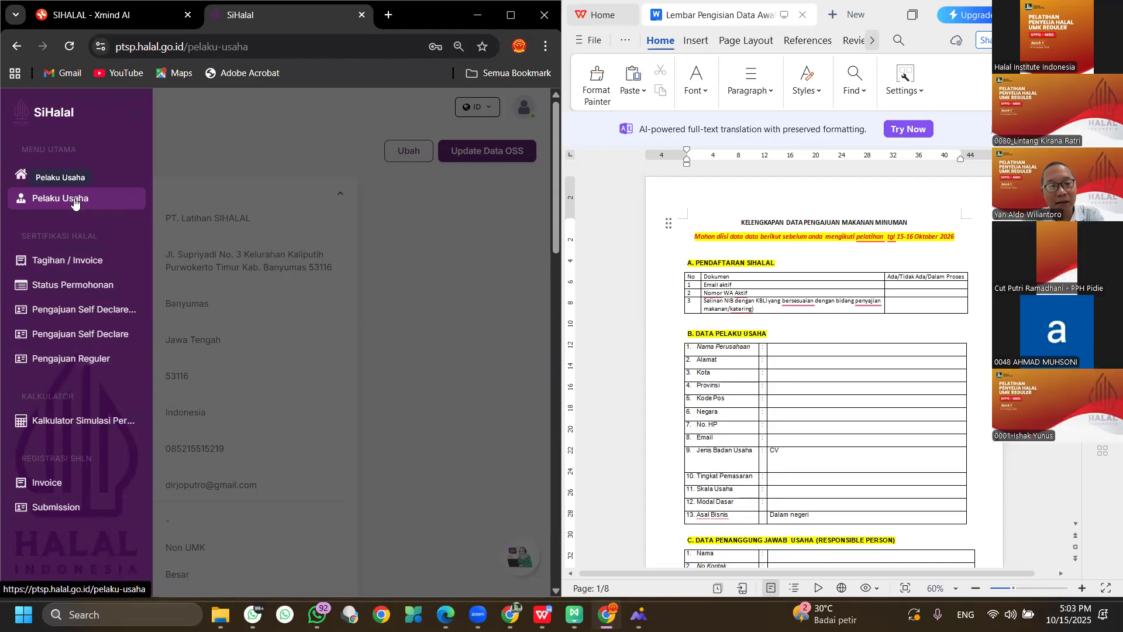
left_click(400, 235)
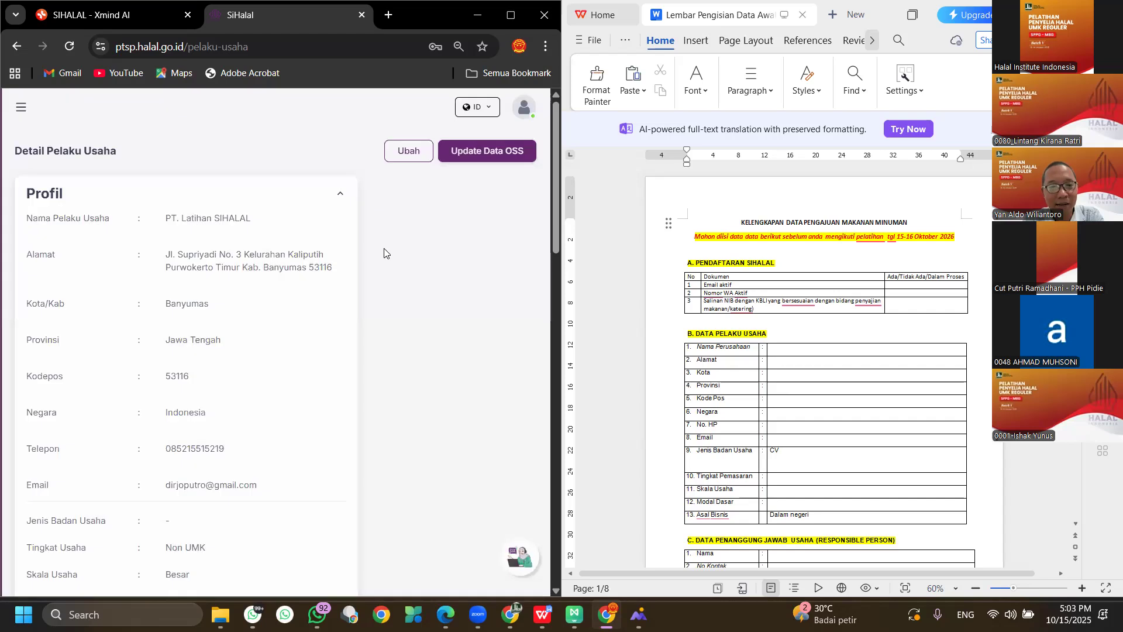
scroll(251, 288, "down", 6)
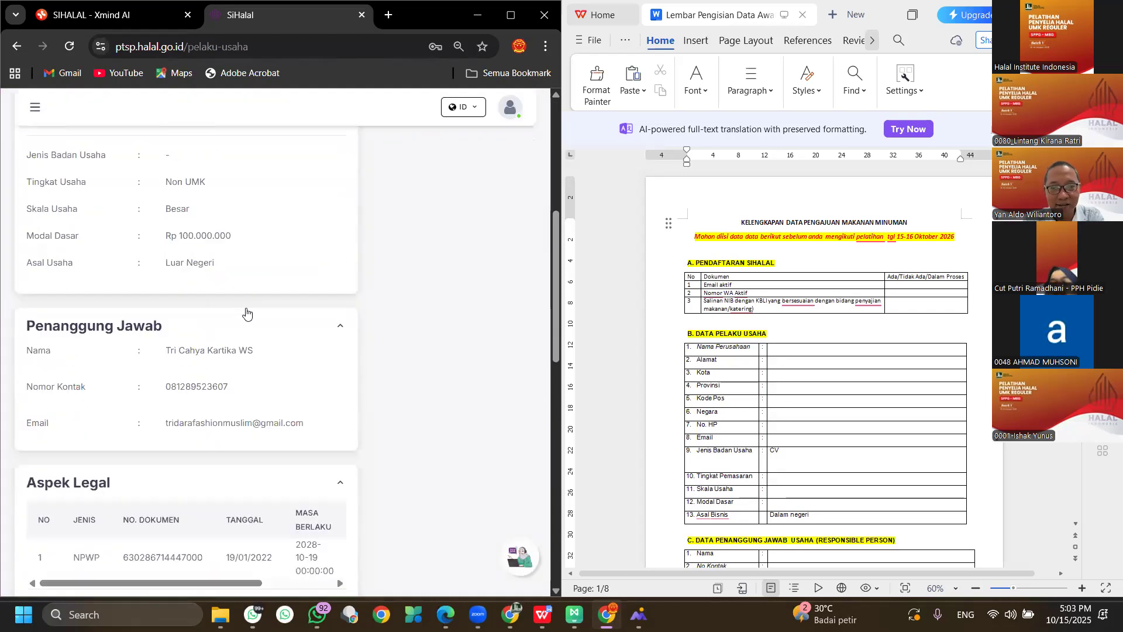
scroll(246, 314, "up", 6)
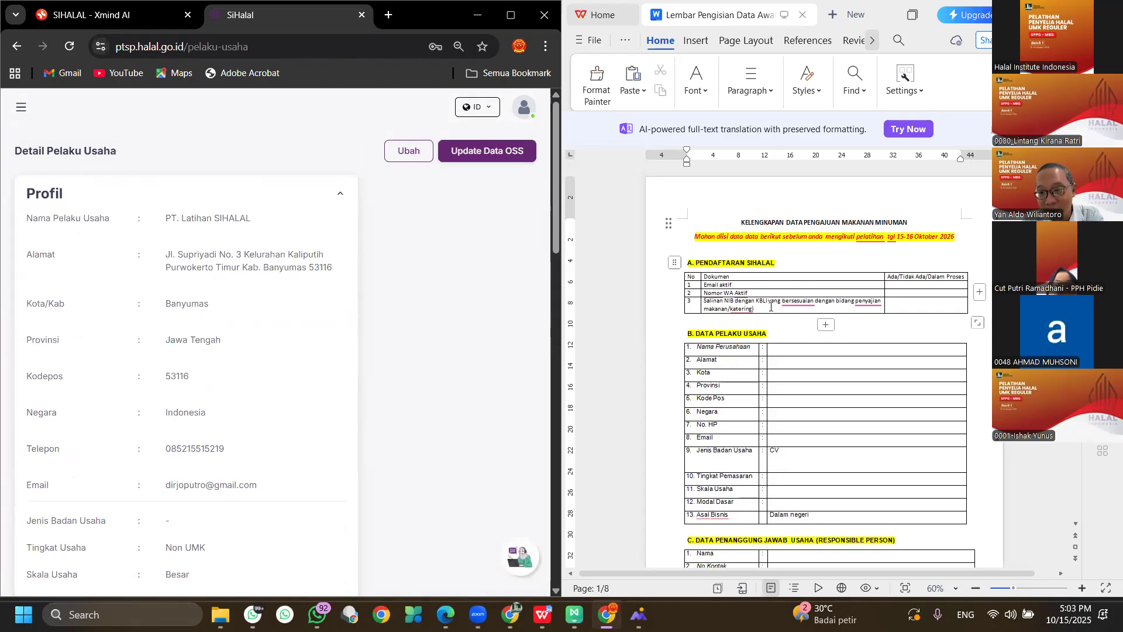
scroll(770, 306, "down", 3)
scroll(768, 316, "up", 2)
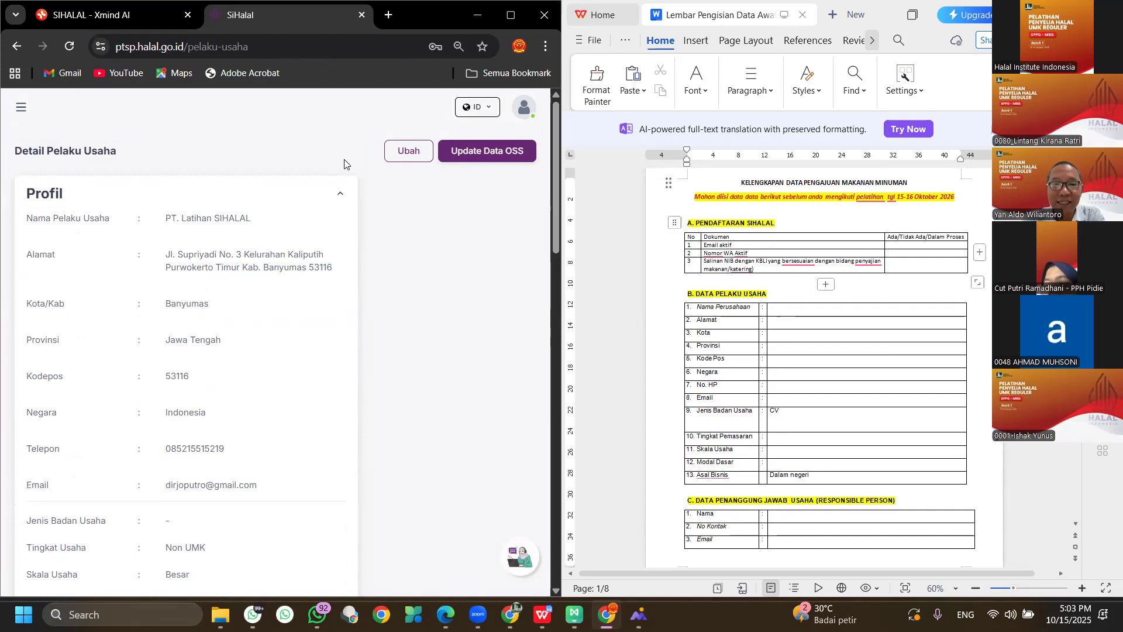
Open the Ubah Pelaku Usaha form and scroll down to the Pabrik and Outlet sections.
left_click(416, 159)
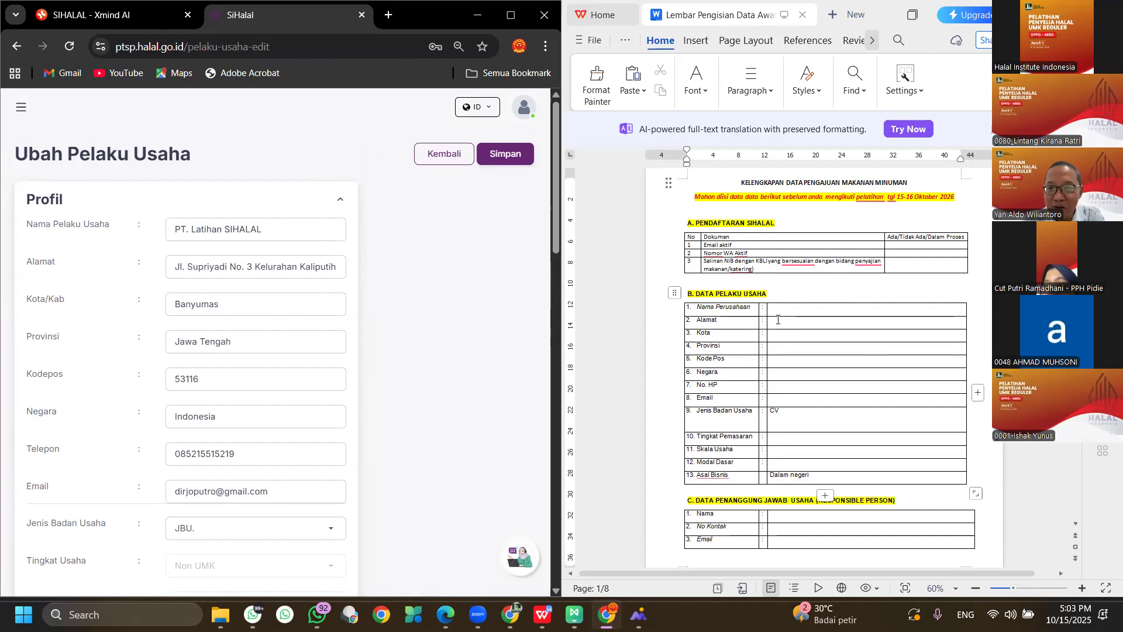
scroll(777, 319, "down", 1)
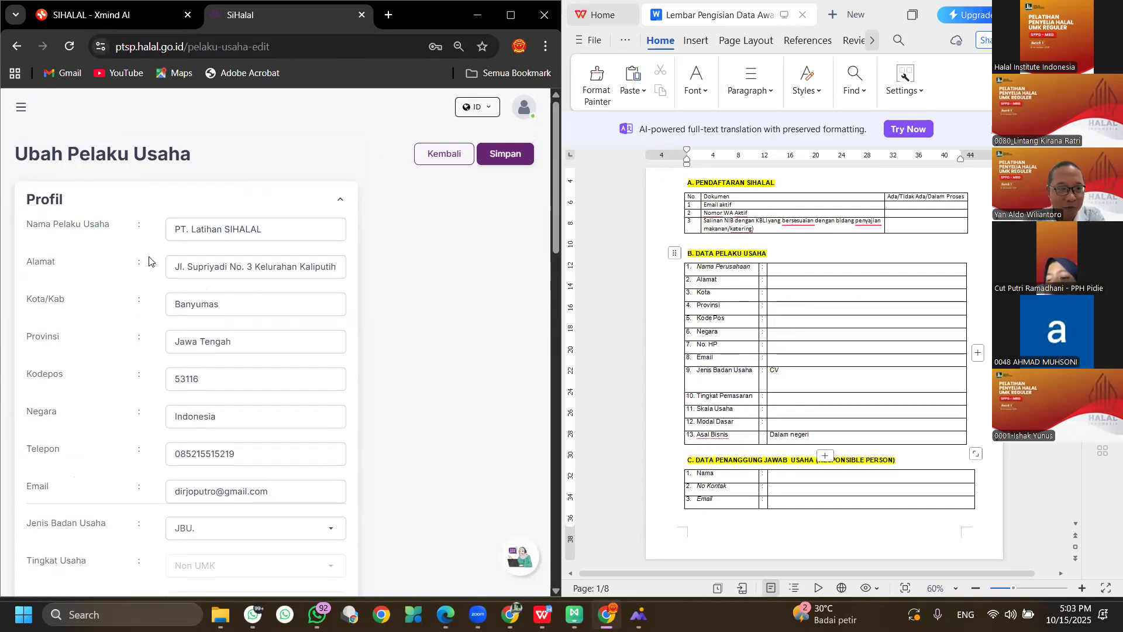
scroll(249, 268, "down", 6)
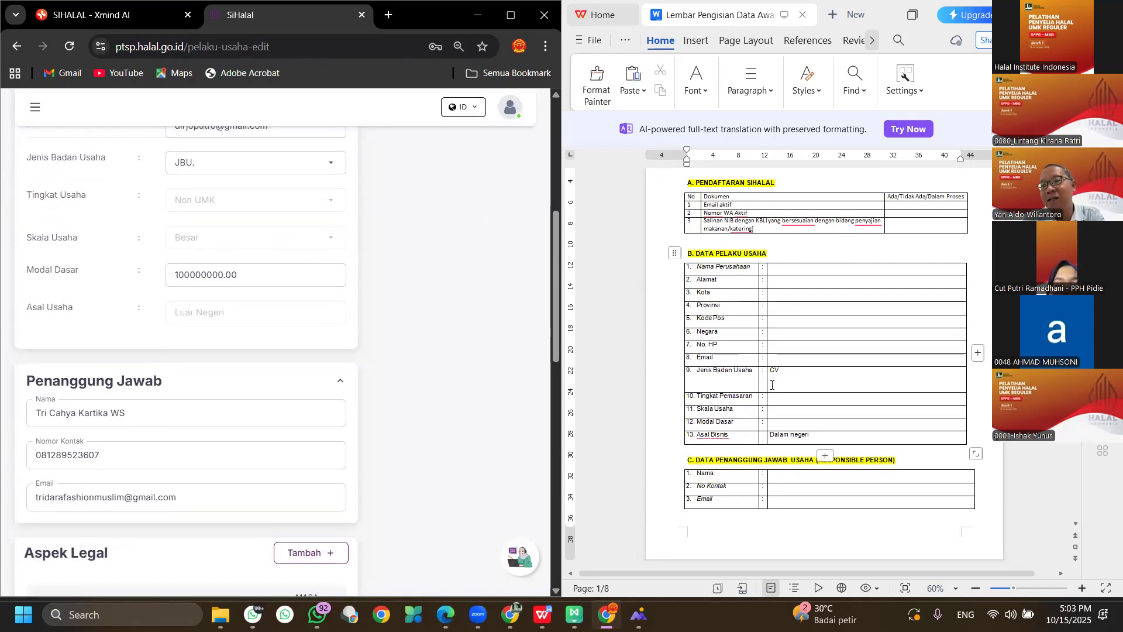
scroll(772, 384, "down", 5)
scroll(760, 374, "up", 1)
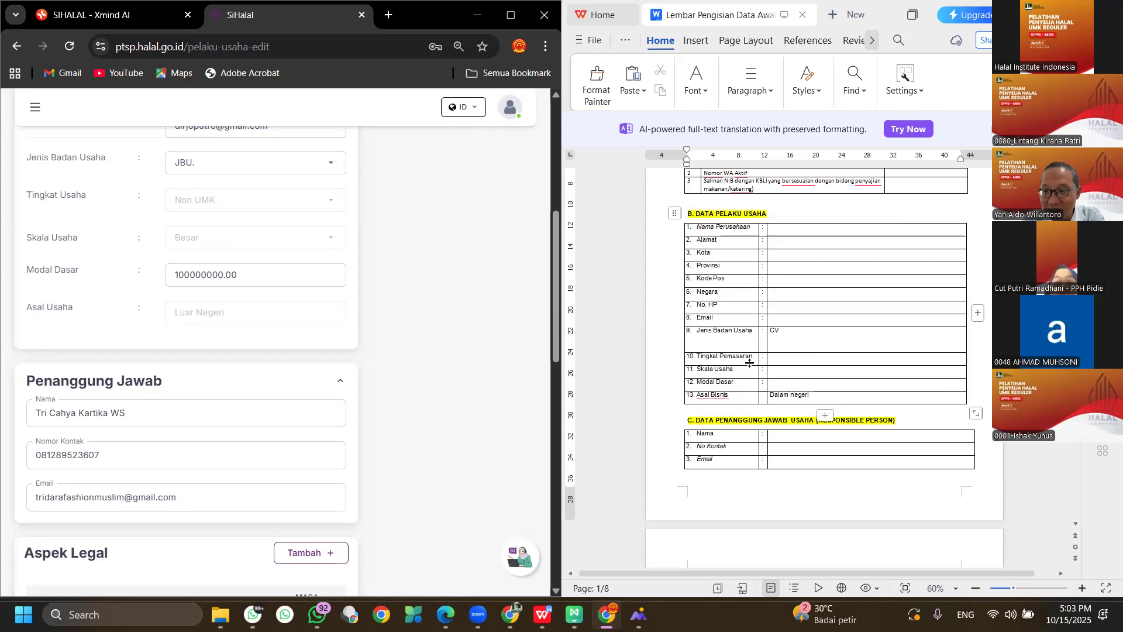
scroll(749, 363, "up", 5)
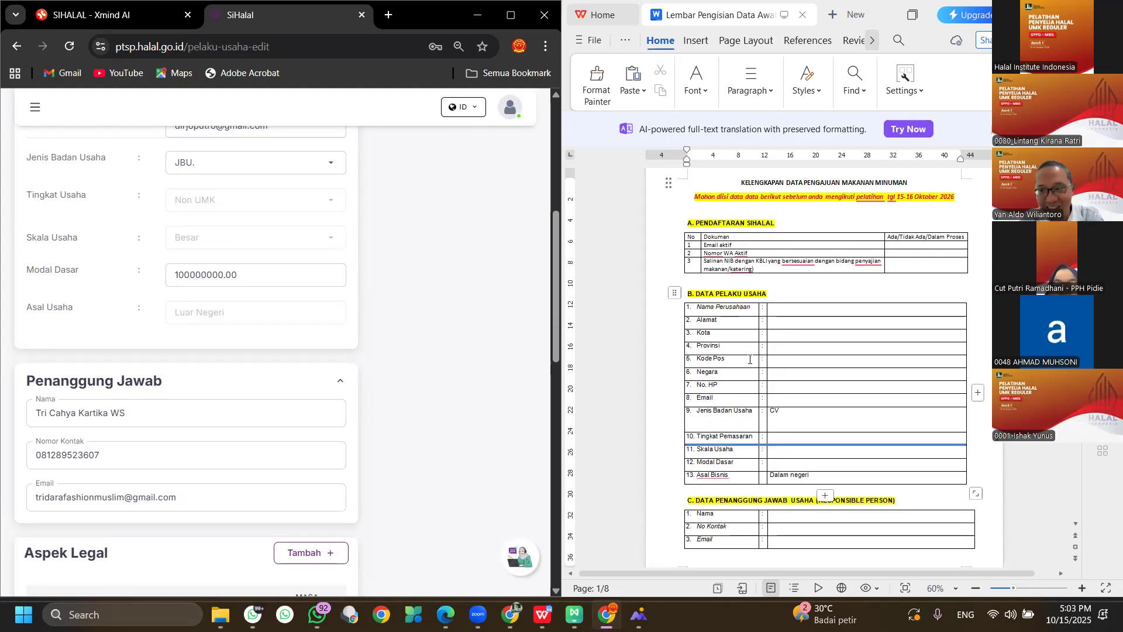
scroll(768, 373, "down", 3)
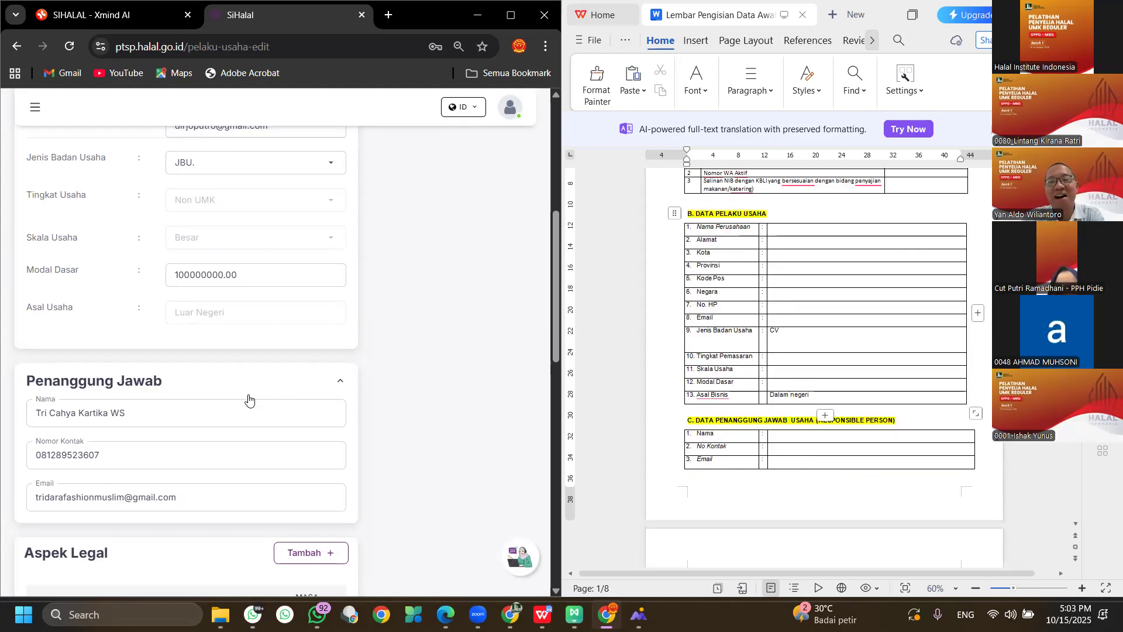
scroll(717, 363, "down", 3)
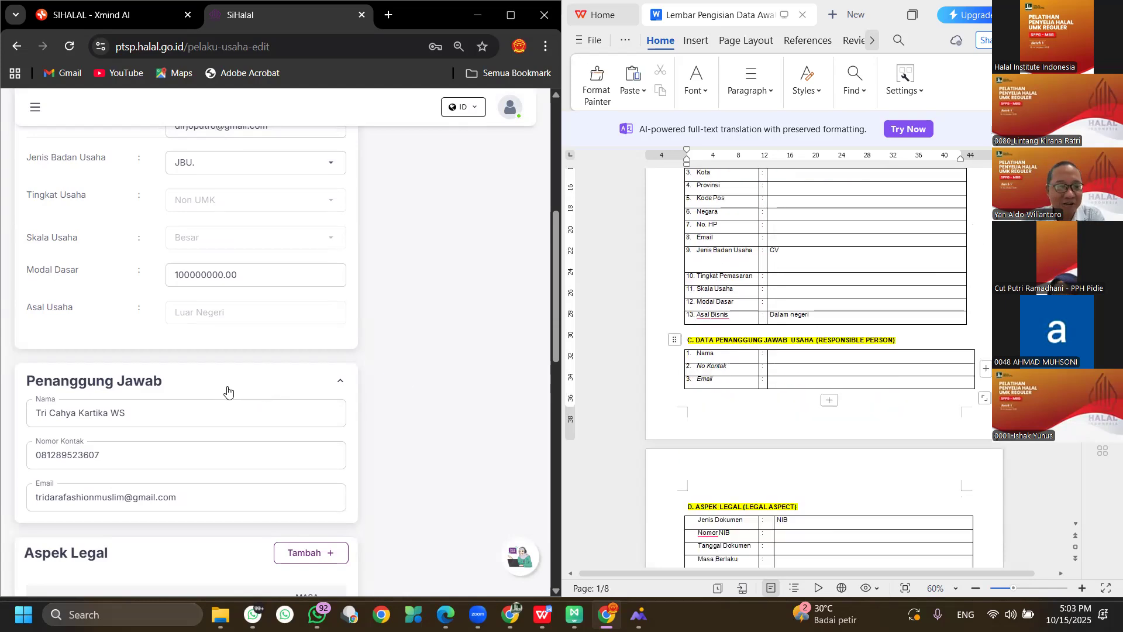
scroll(258, 392, "down", 2)
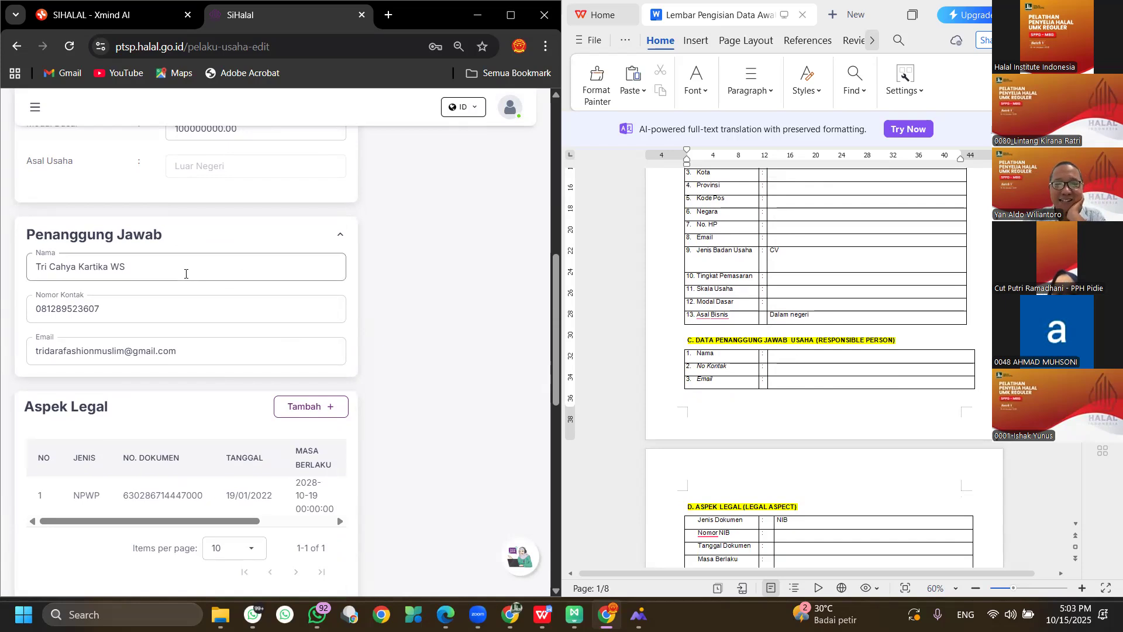
scroll(186, 276, "down", 4)
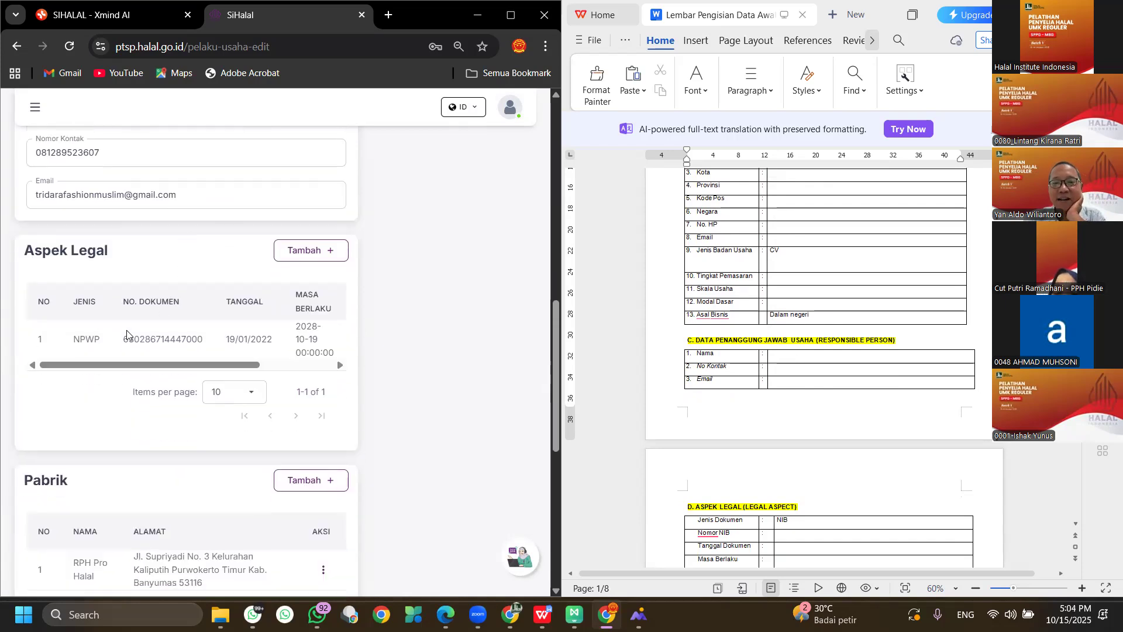
scroll(738, 395, "down", 3)
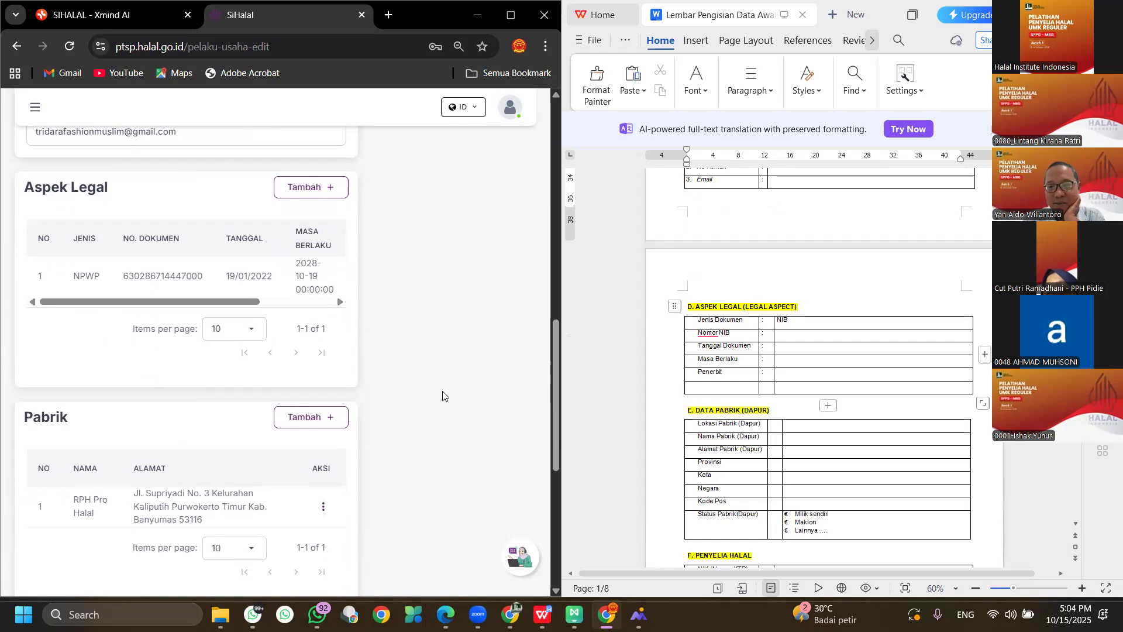
scroll(52, 345, "down", 3)
scroll(801, 405, "down", 2)
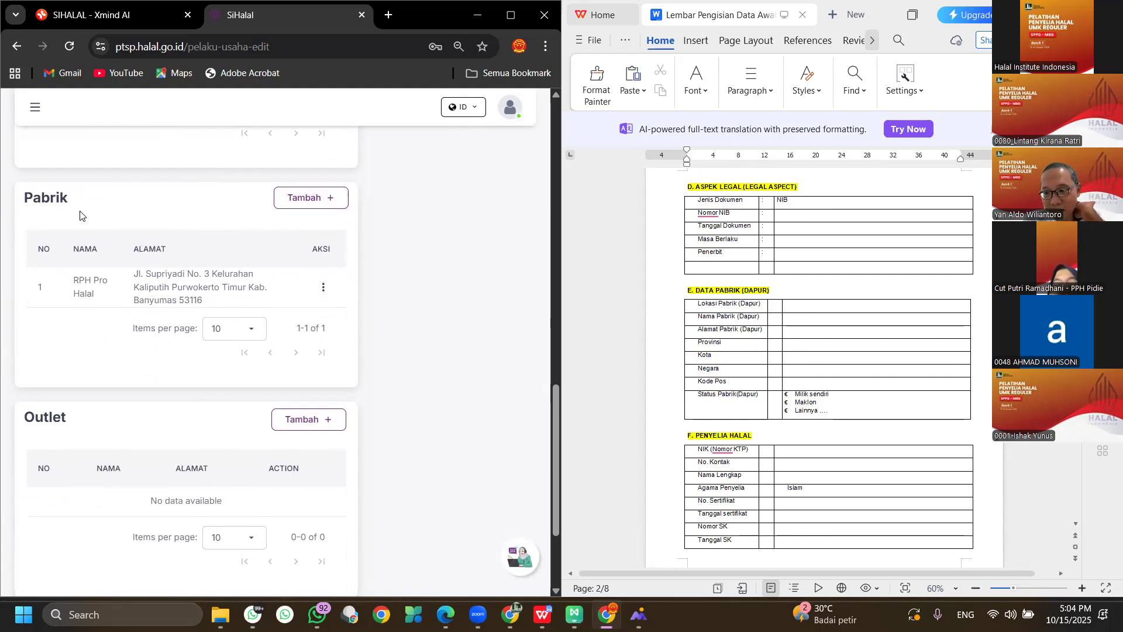
Start a new factory with location Dalam Negeri and name 'SPPG Fajar Asri #'.
left_click(332, 198)
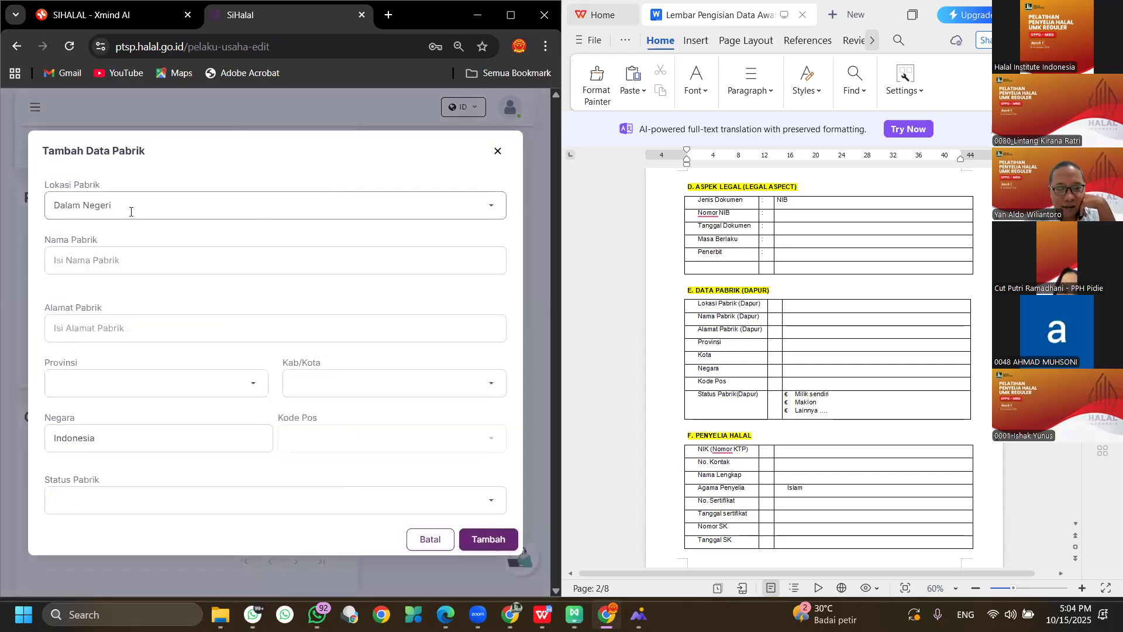
left_click(169, 212)
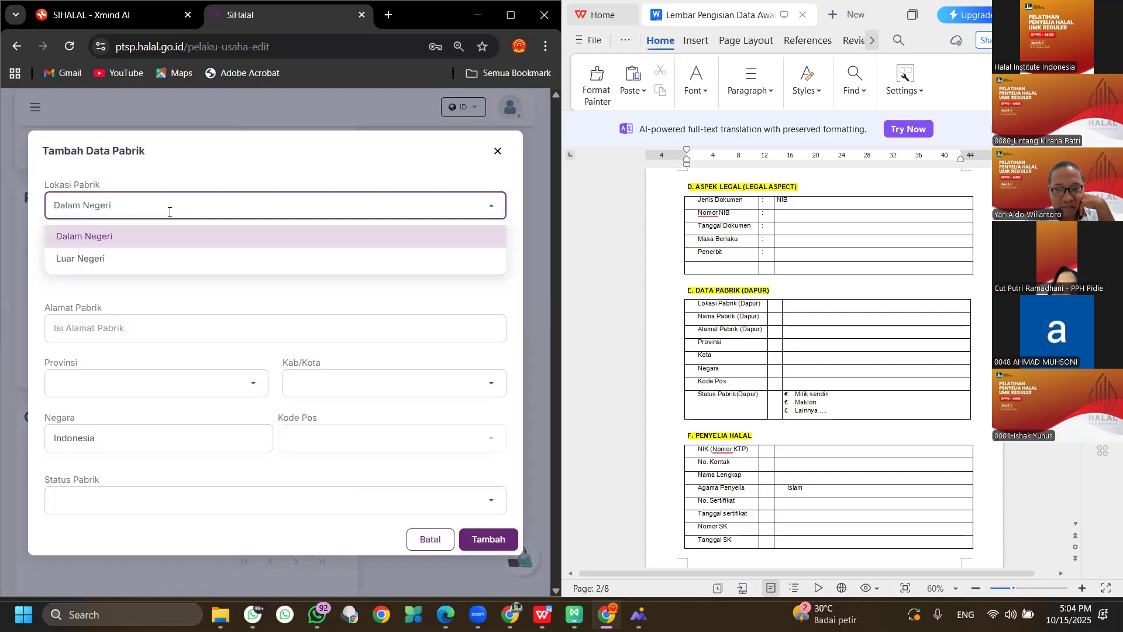
left_click(146, 236)
left_click(151, 263)
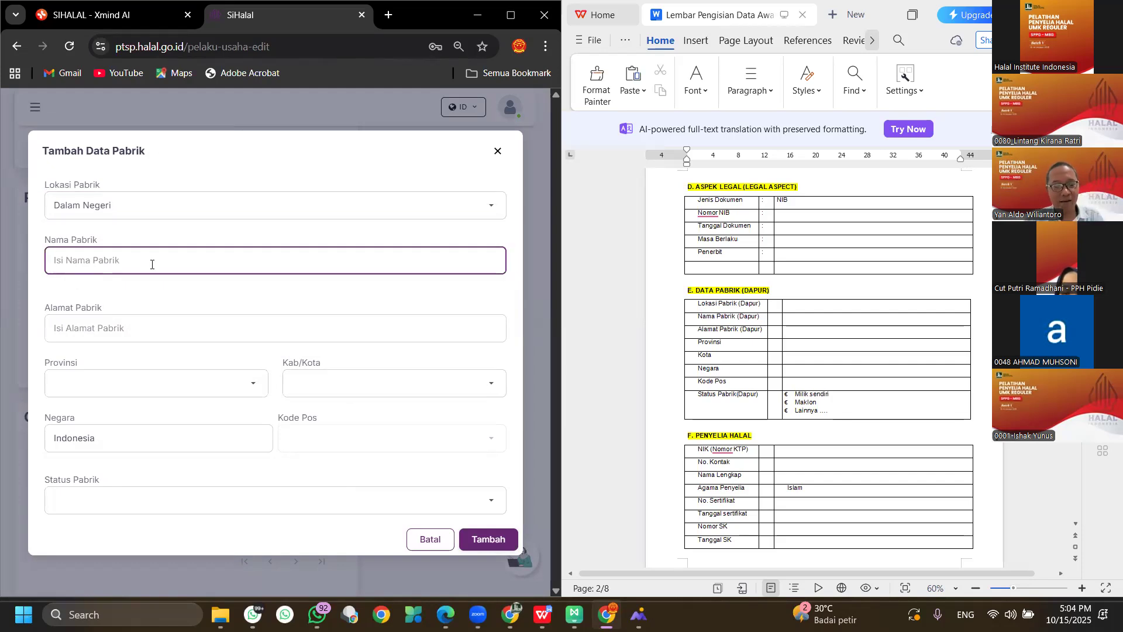
type("SPPG")
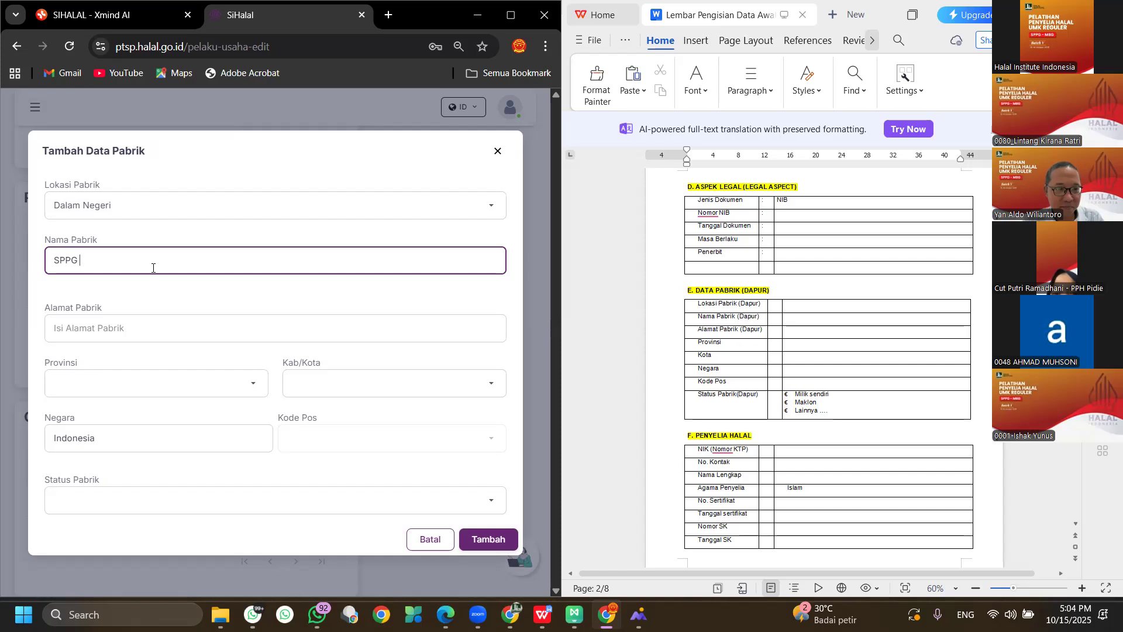
type("P")
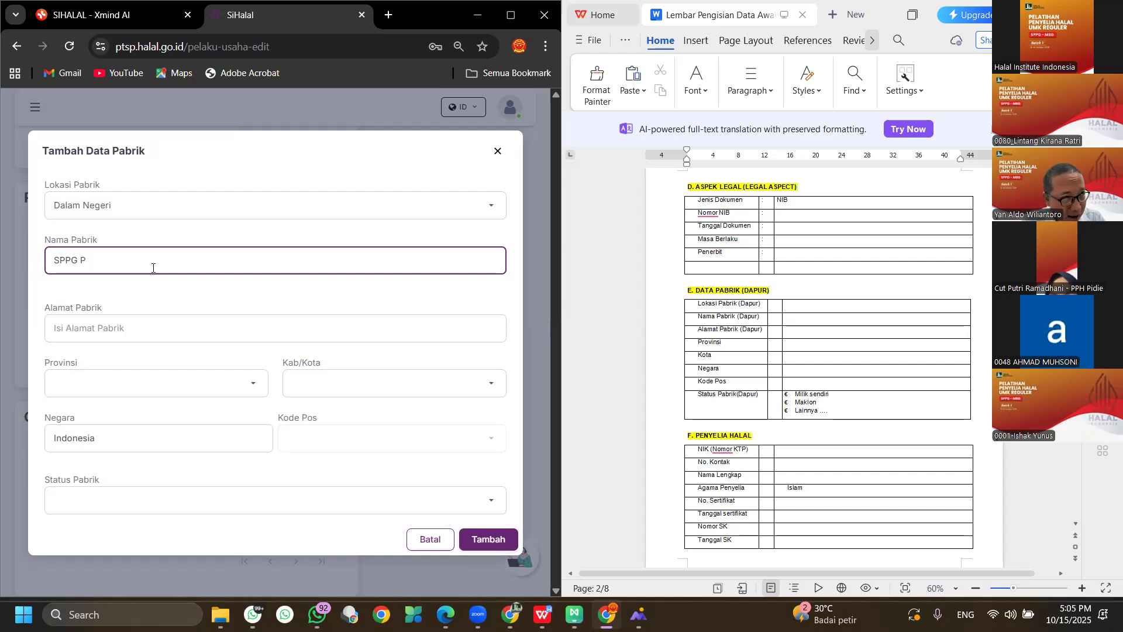
key("BackSpace")
type("Fajar Asri #1")
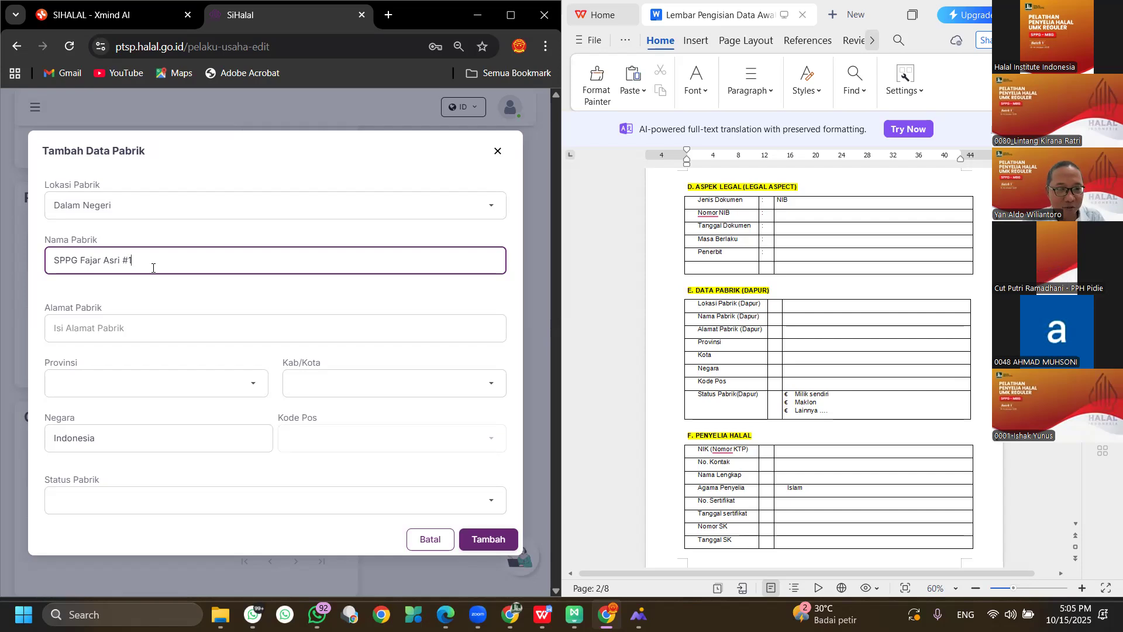
Fill in the factory's full street address in Lampung with postal code 34166.
left_click(191, 319)
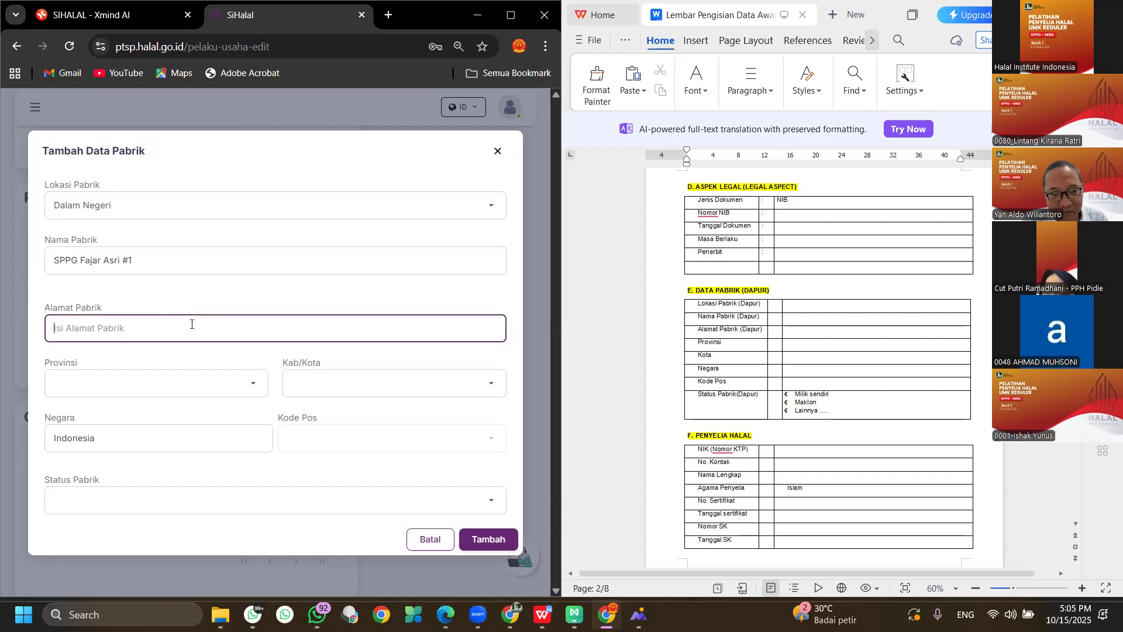
type("J")
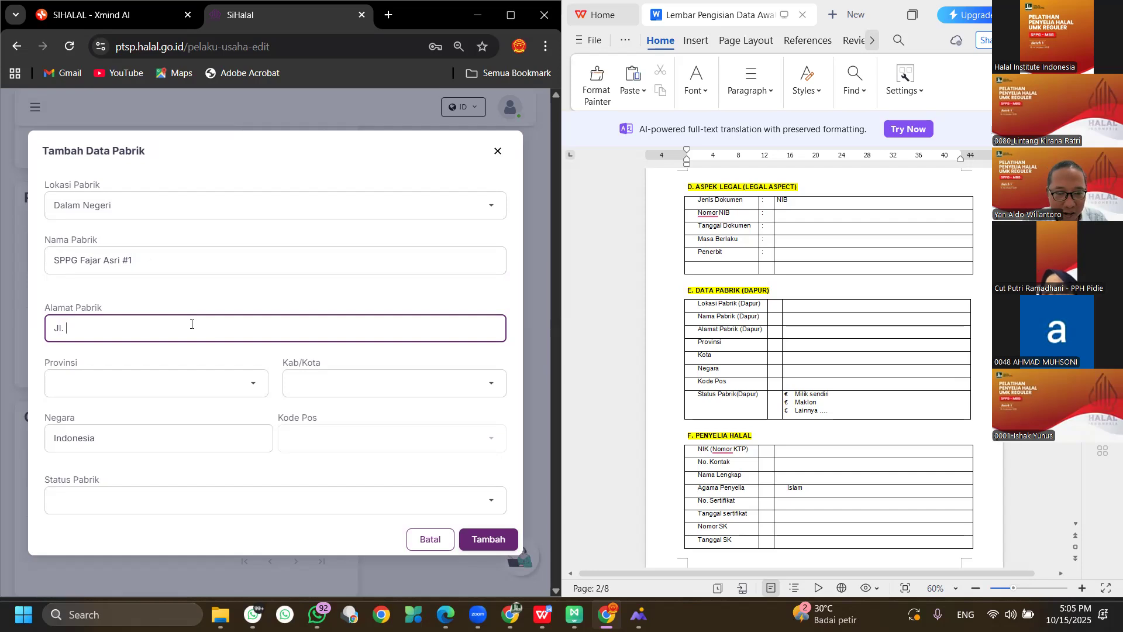
key("BackSpace")
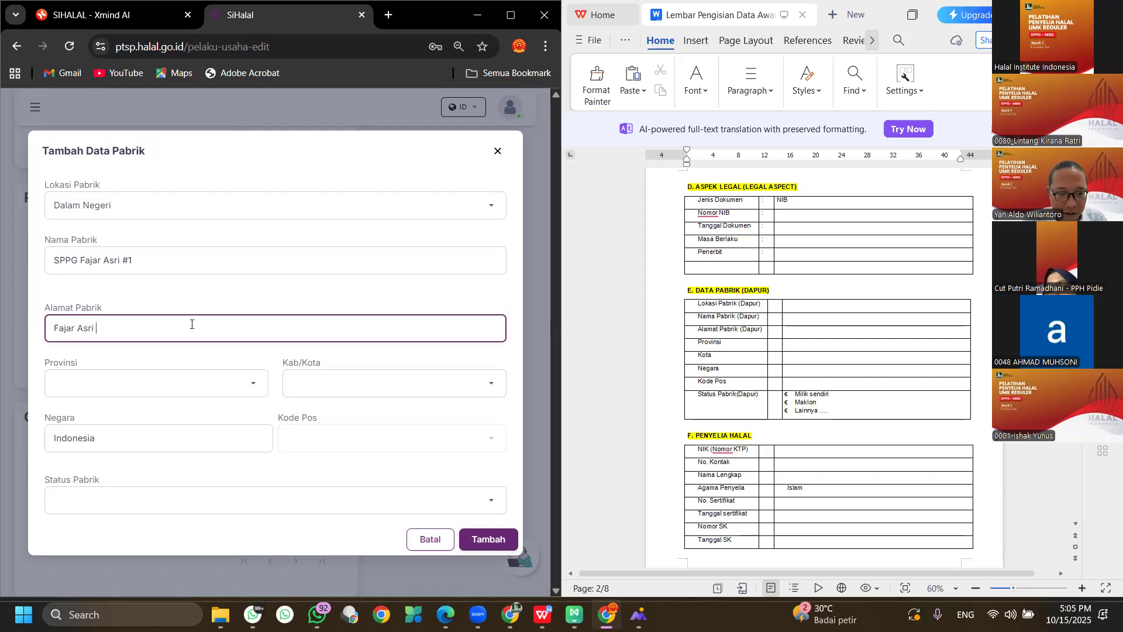
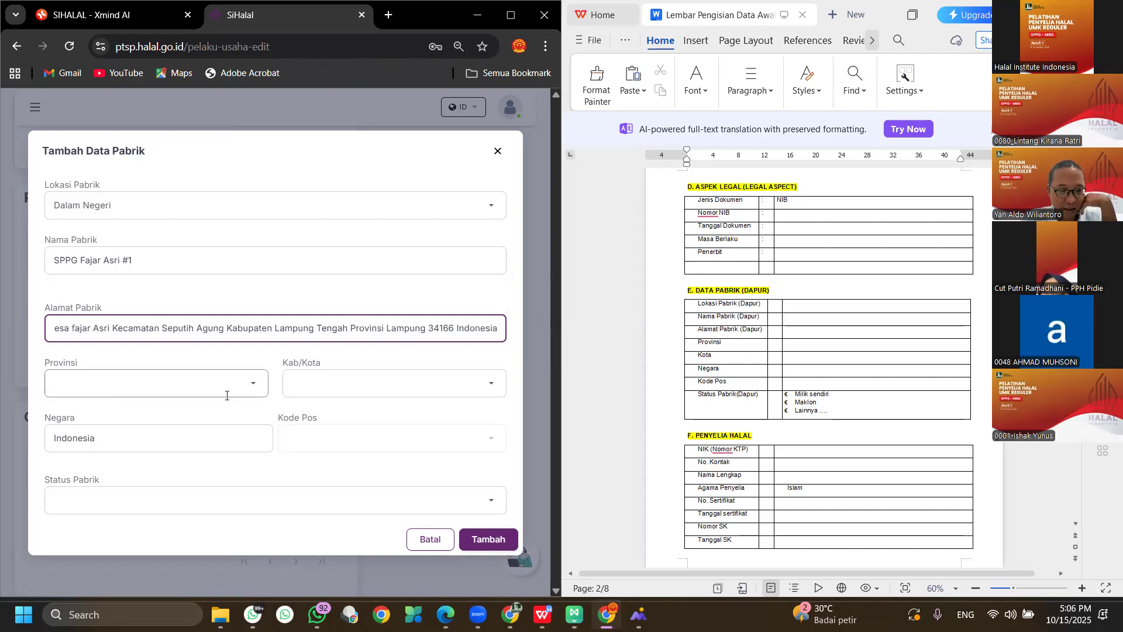
Choose province LAMPUNG and regency LAMPUNG TENGAH for the factory.
left_click(255, 389)
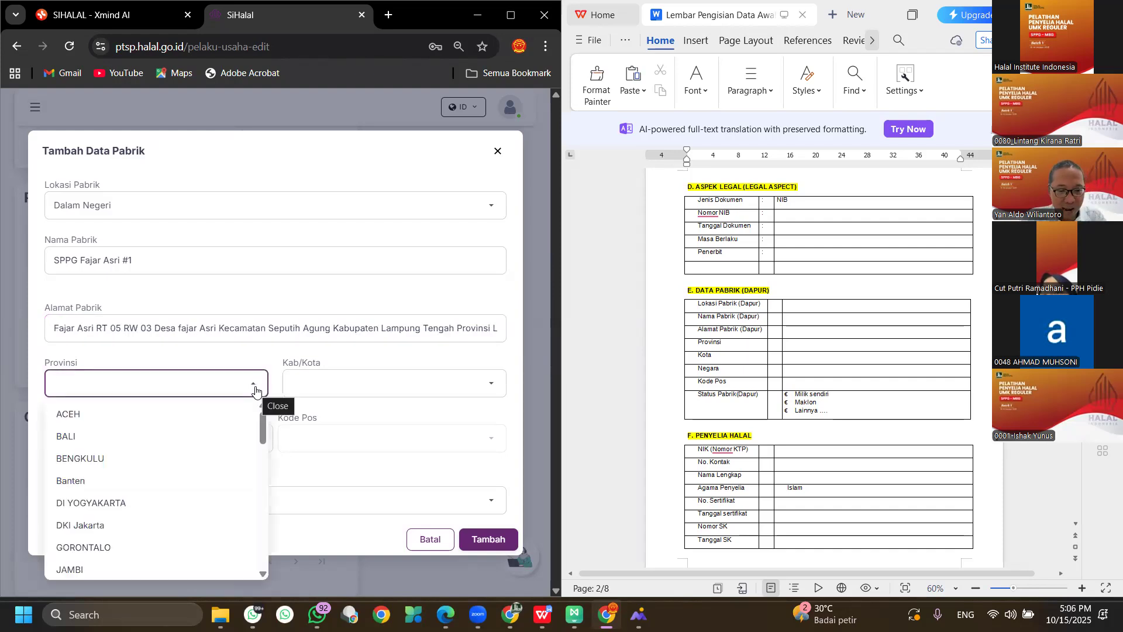
type("lamp")
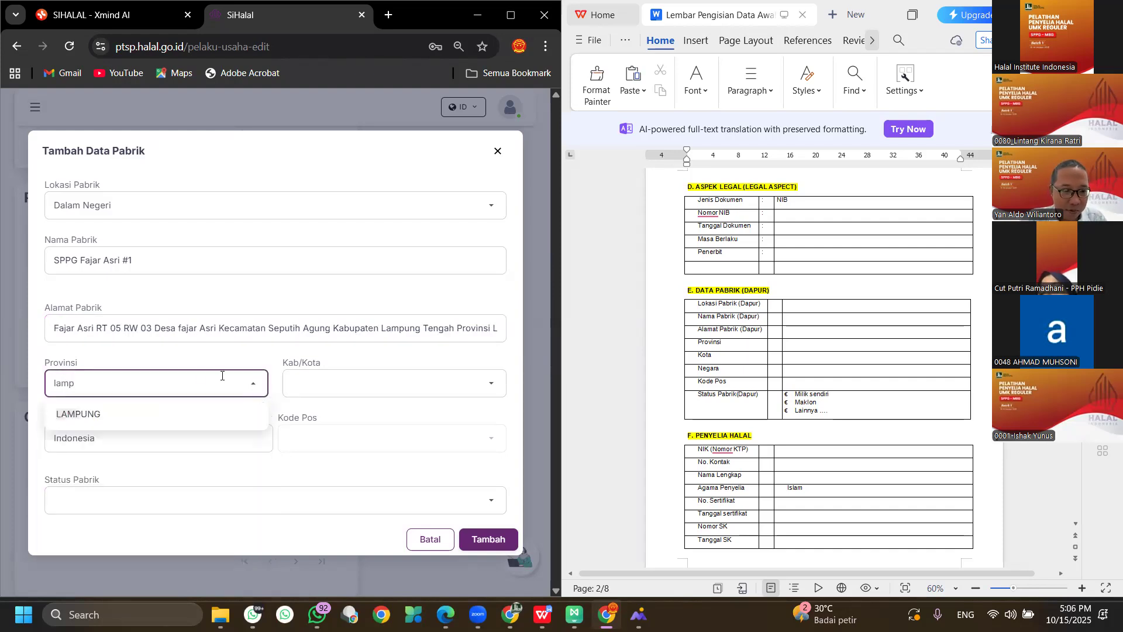
left_click(173, 416)
left_click(492, 390)
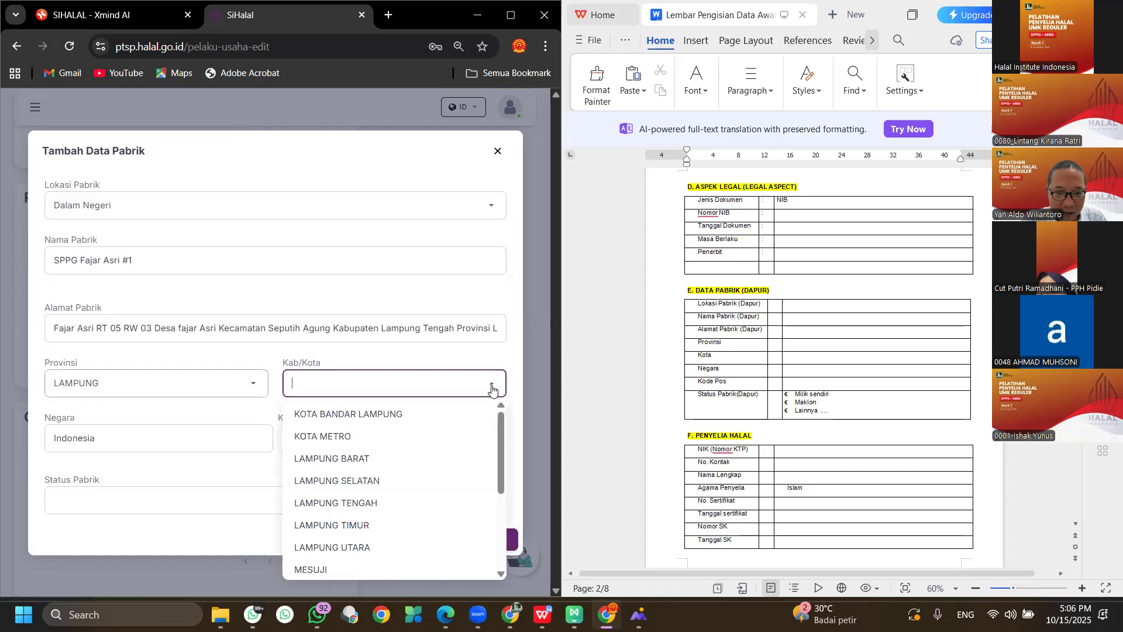
left_click(387, 504)
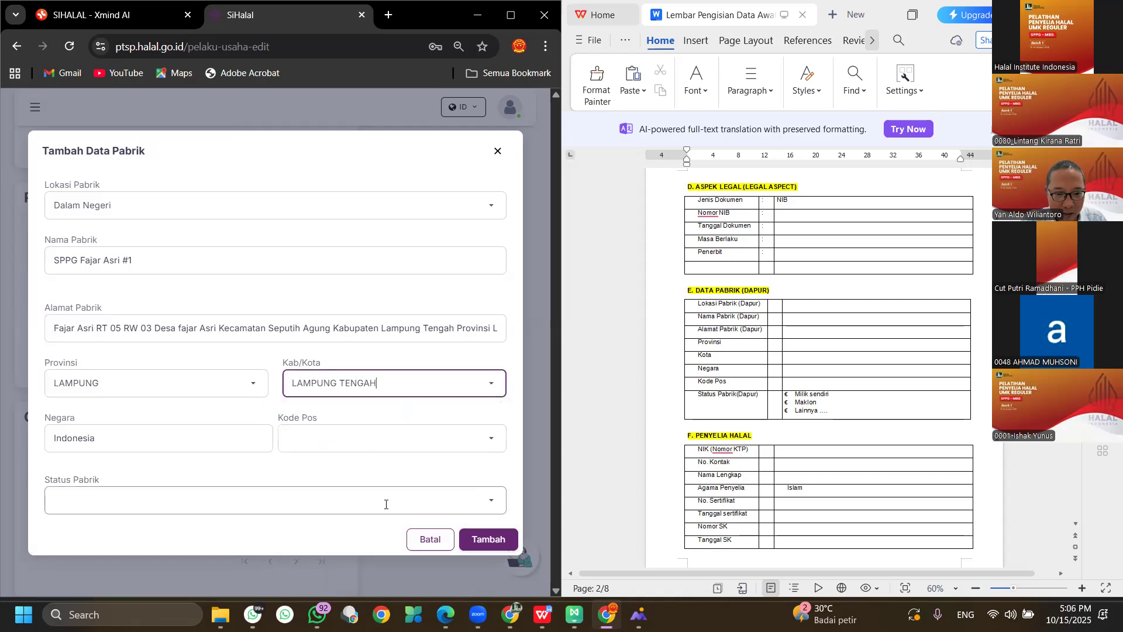
Set the postal code to 34166 and the factory status to Milik Sendiri.
left_click(297, 440)
left_click(303, 440)
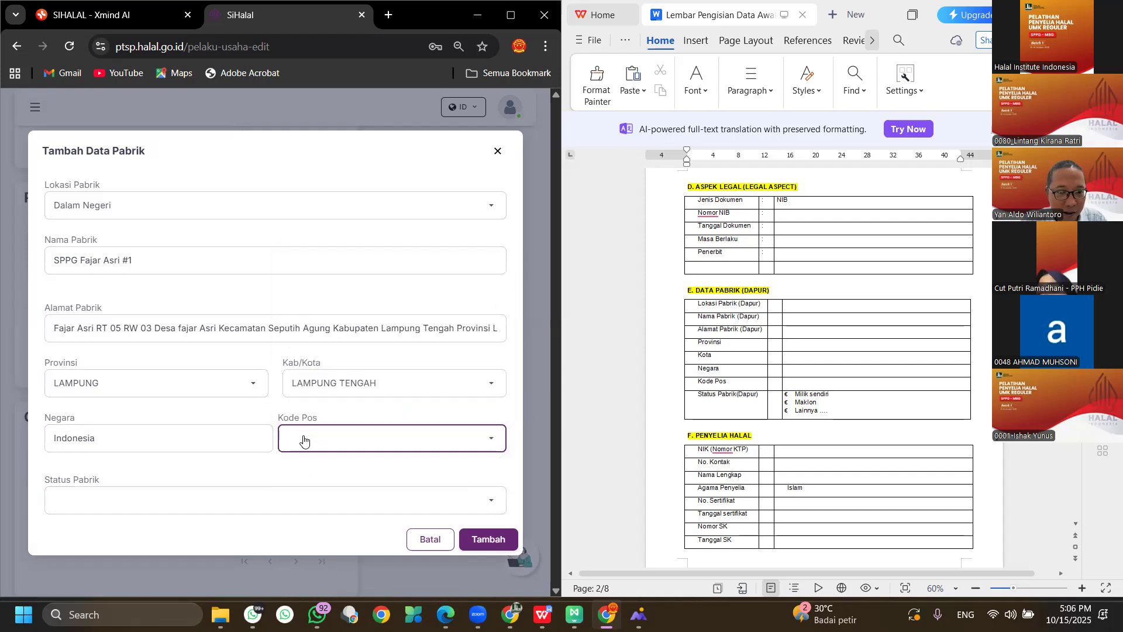
left_click(303, 440)
type("34152")
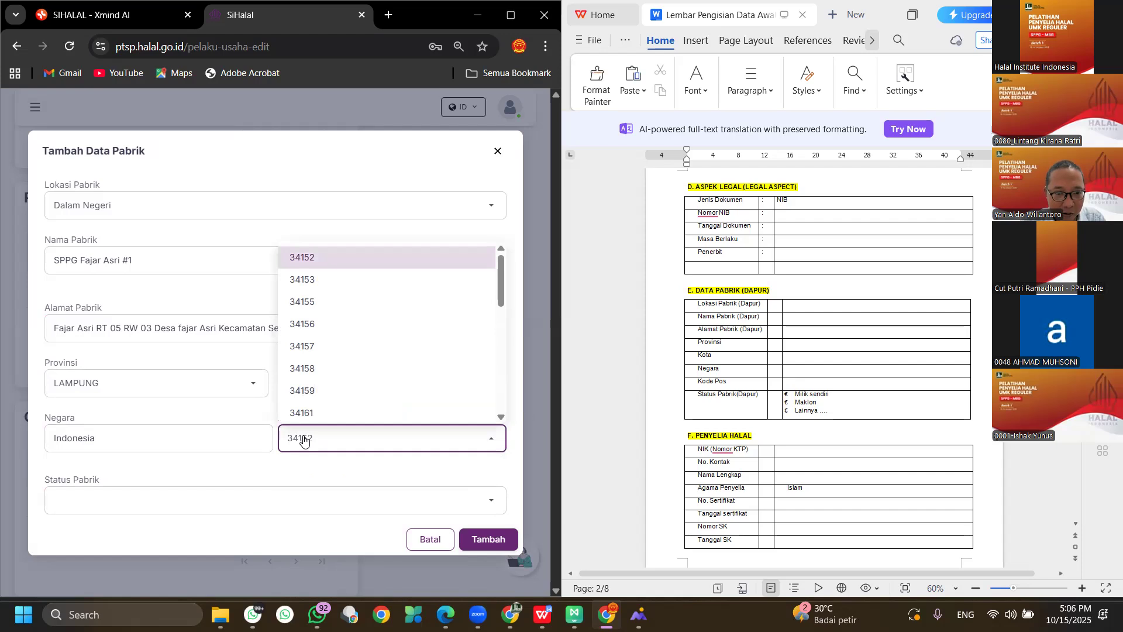
scroll(334, 366, "down", 3)
left_click(335, 356)
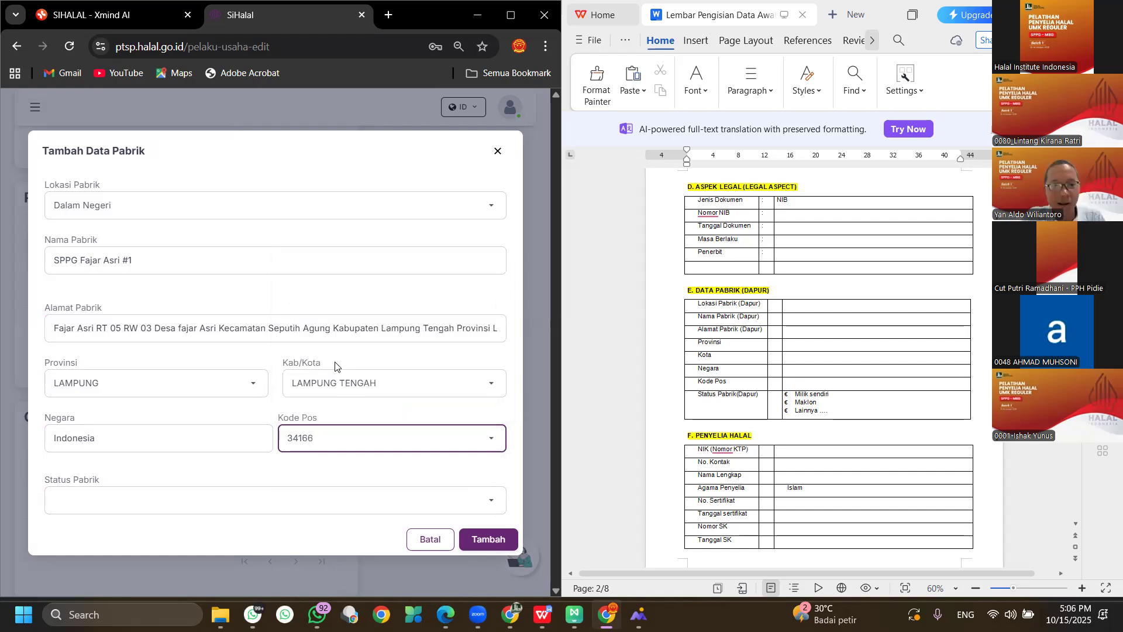
left_click(189, 498)
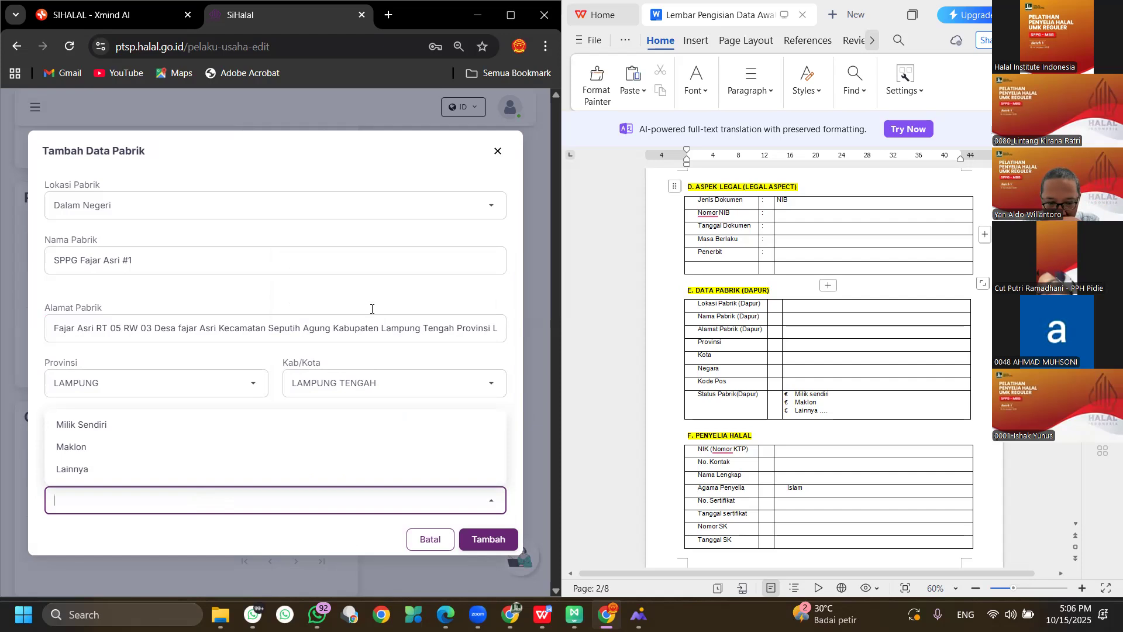
left_click(113, 433)
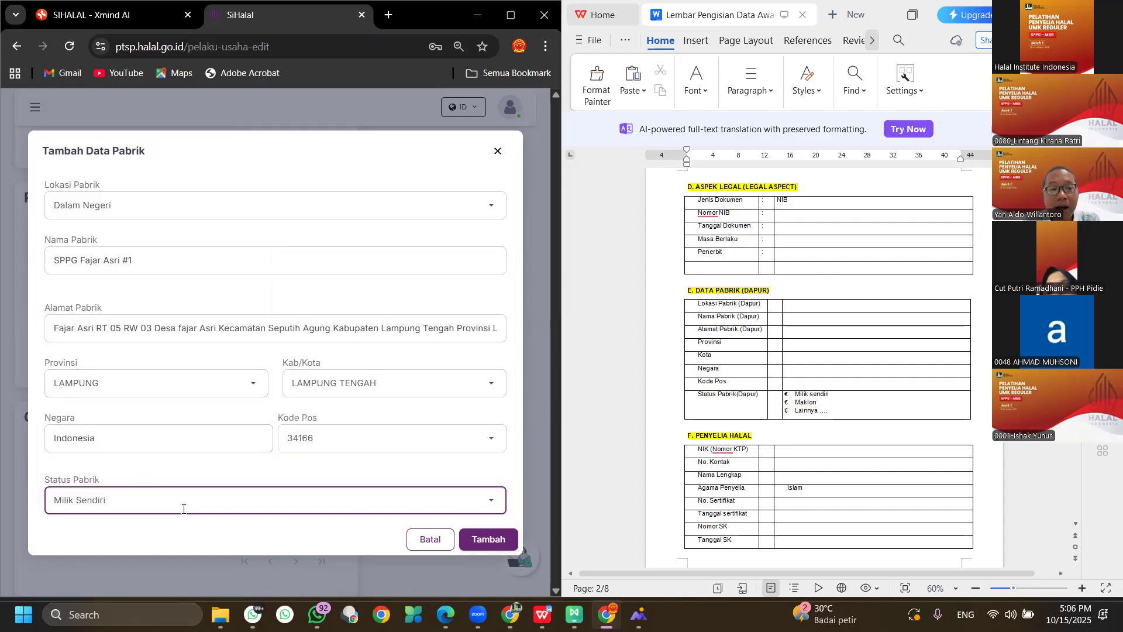
Save SPPG Fajar Asri #1, delete both listed factories, and open a fresh factory form.
left_click(489, 535)
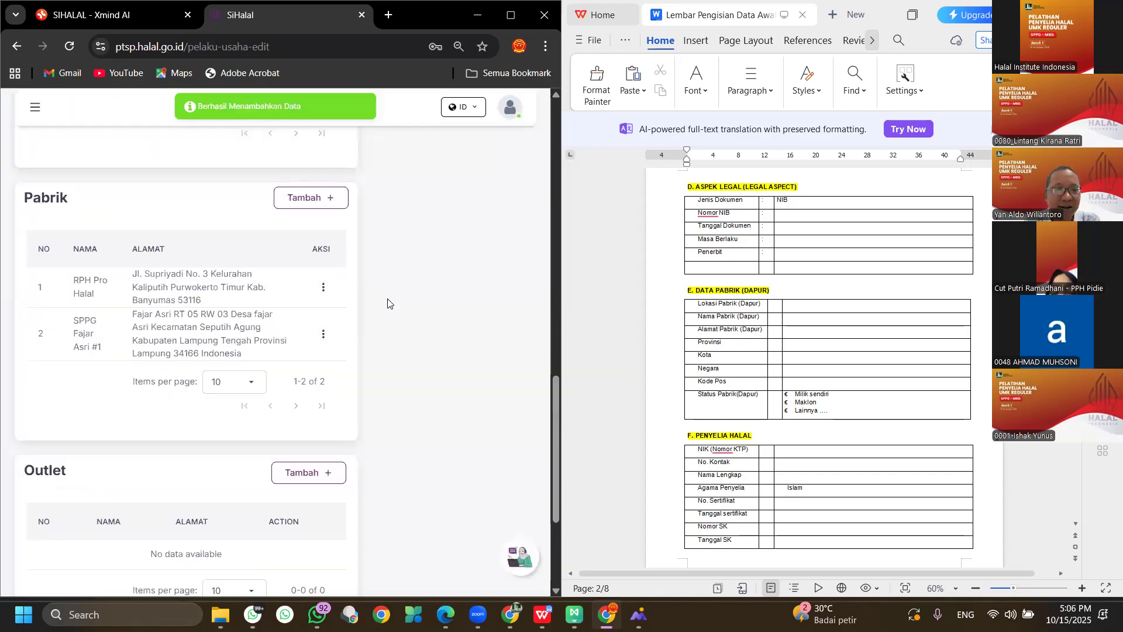
left_click(324, 286)
left_click(362, 353)
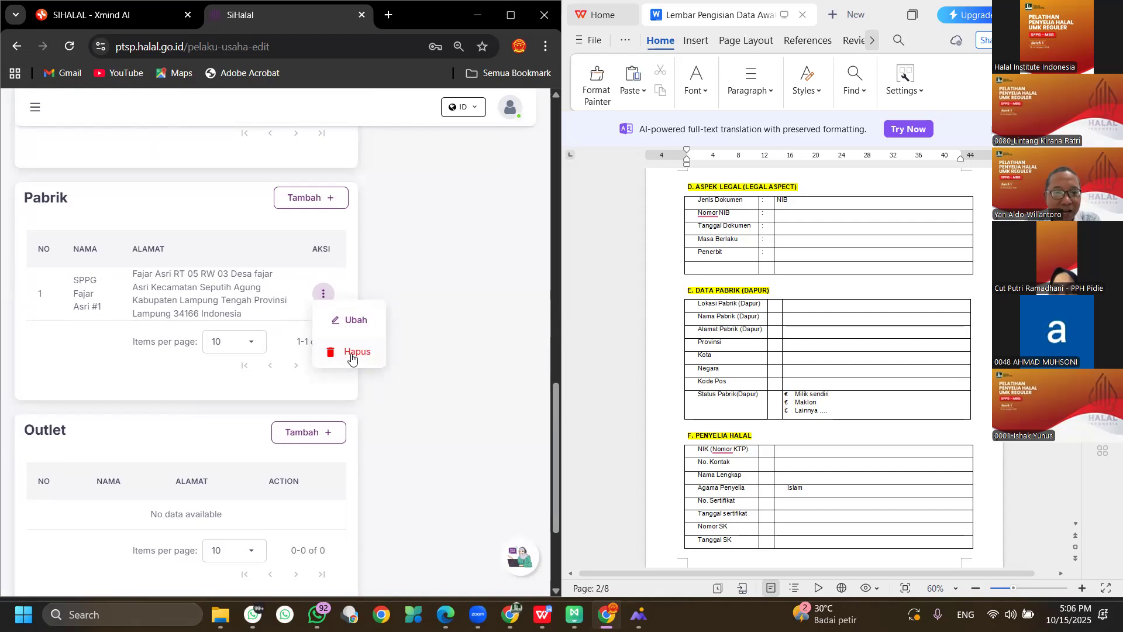
left_click(345, 354)
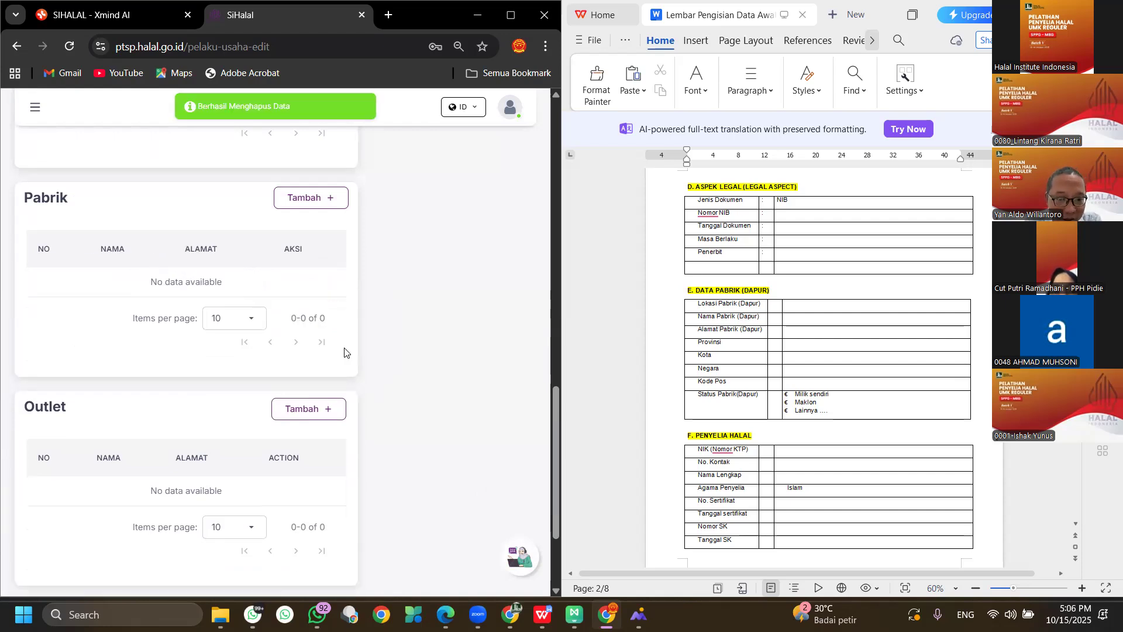
scroll(288, 329, "up", 1)
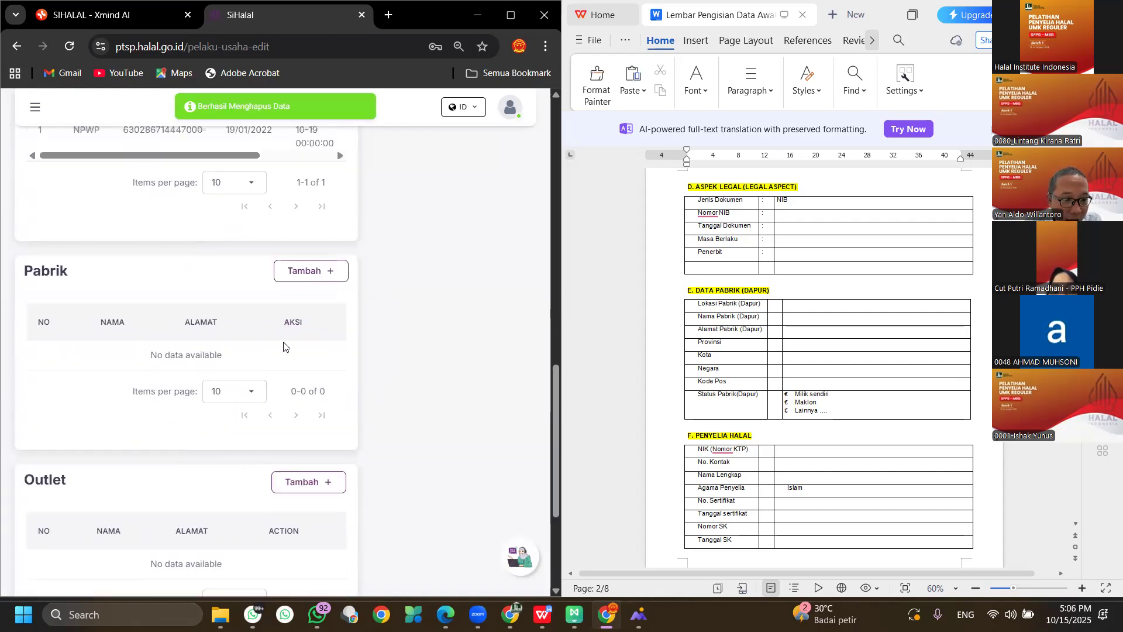
left_click(310, 272)
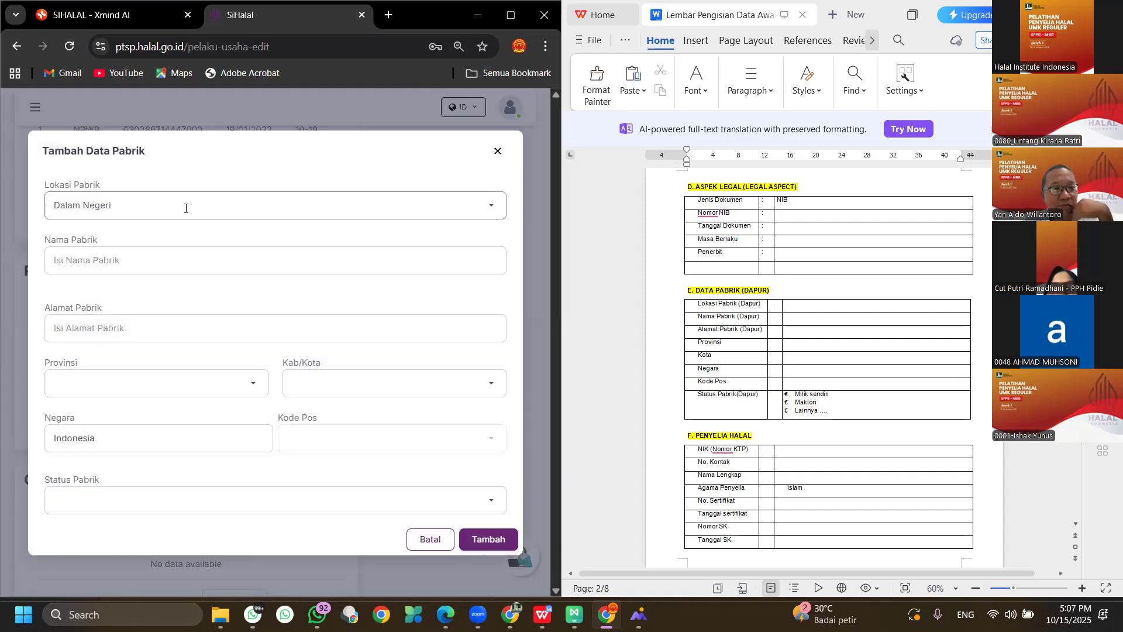
Re-enter the factory name SPPG Fajar Asri #1 and the address 'Fajar Asri .....'.
left_click(181, 256)
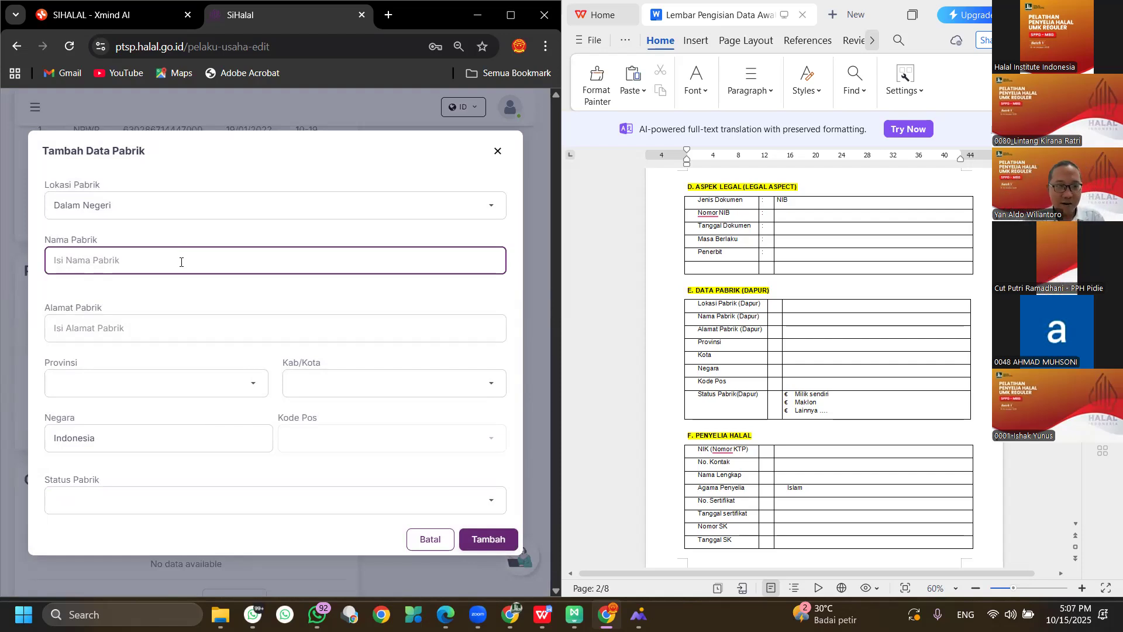
type("Fa")
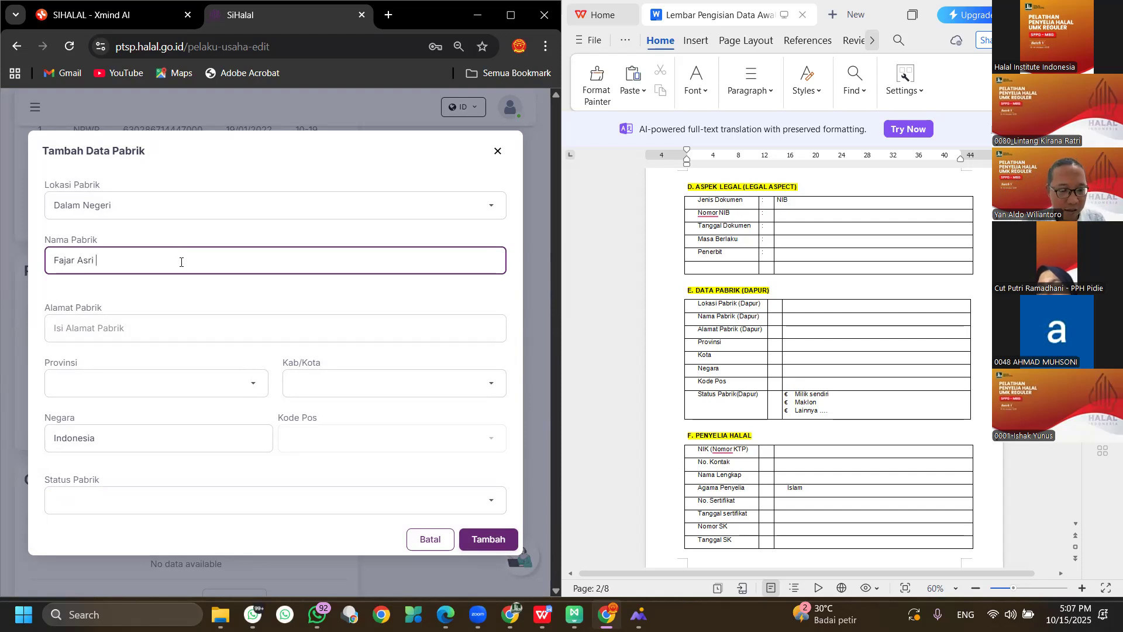
type("jar As")
key("ctrl+a")
key("BackSpace")
type("SSPD Fajar")
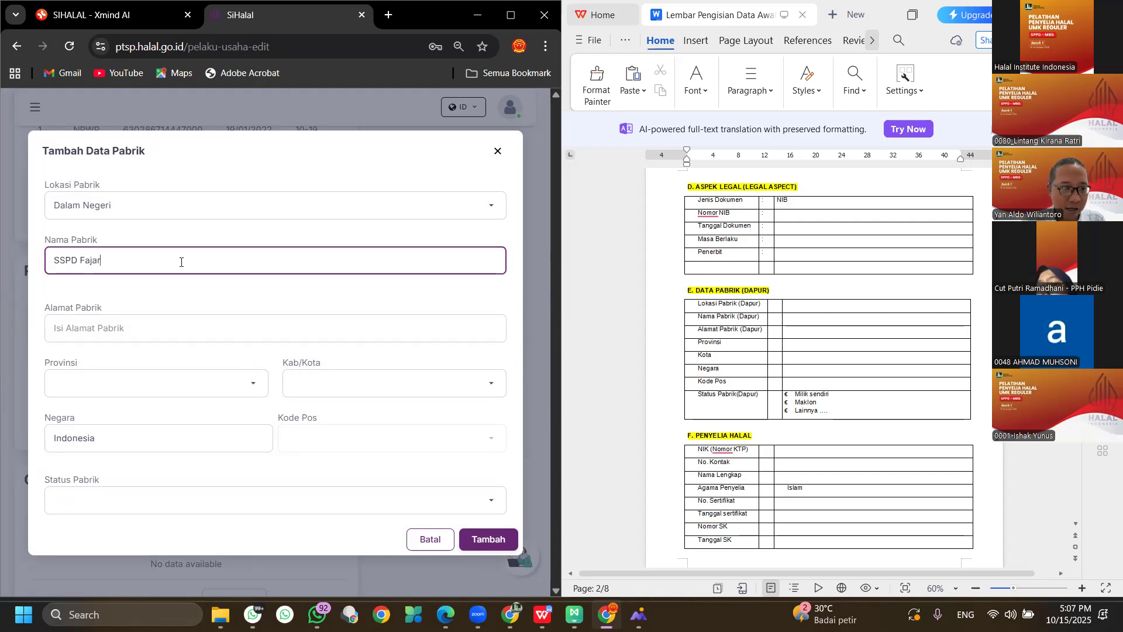
key("BackSpace")
key("BackSpace")
key("BackSpace")
key("BackSpace")
key("BackSpace")
key("BackSpace")
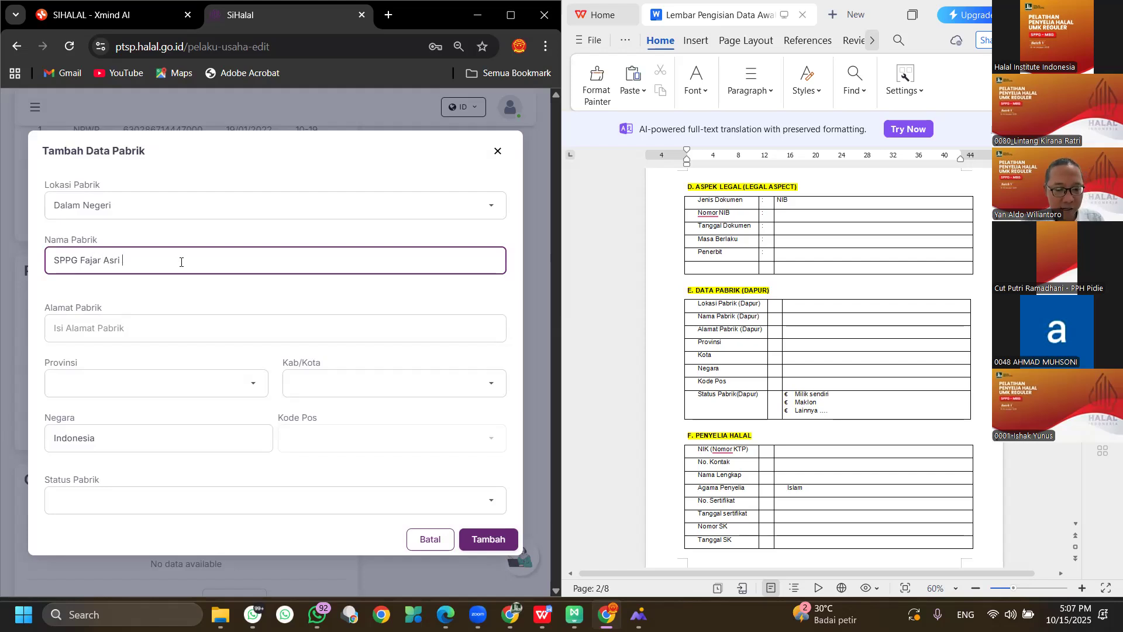
left_click(219, 331)
type("Fajar Asri ..")
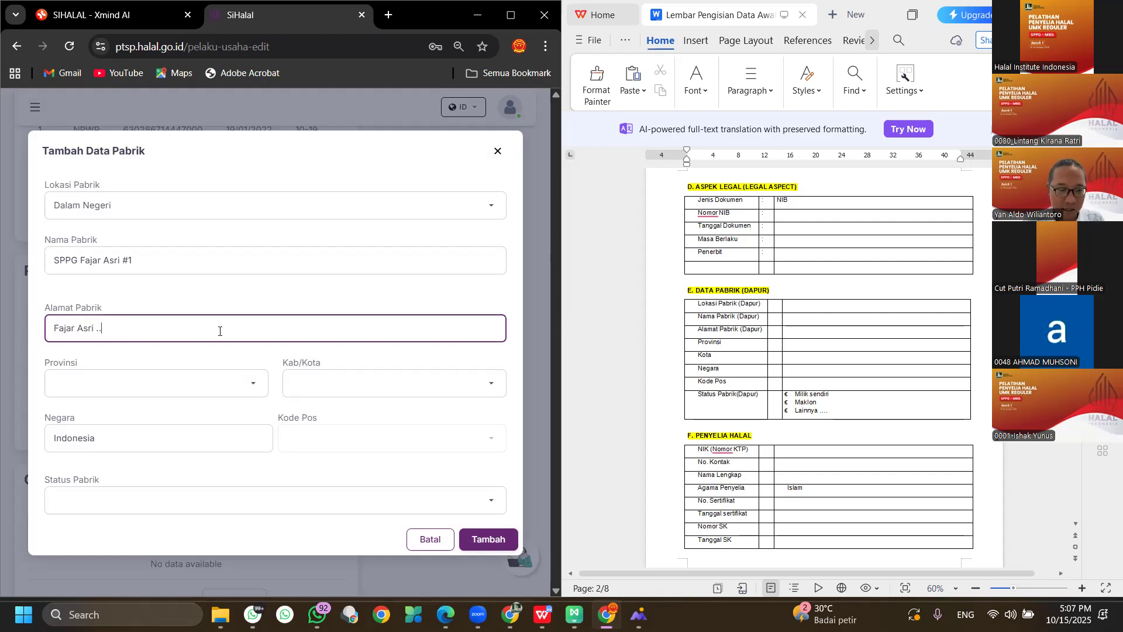
type("...")
Pick LAMPUNG, LAMPUNG TENGAH, postal code 34166 and Milik Sendiri, then save the factory.
left_click(253, 386)
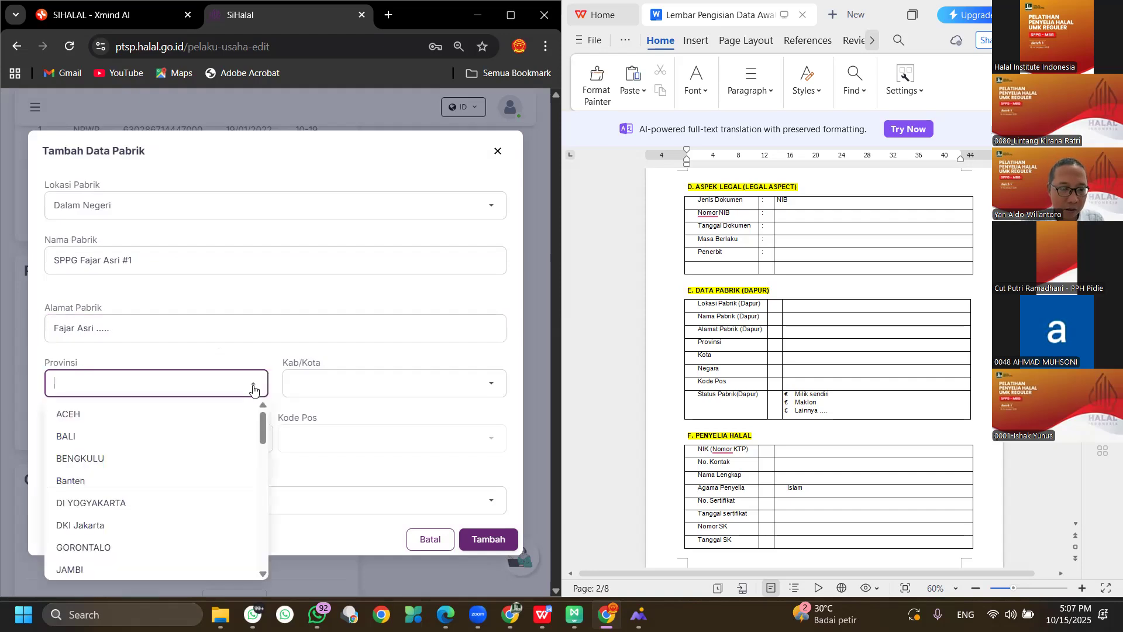
type("lam")
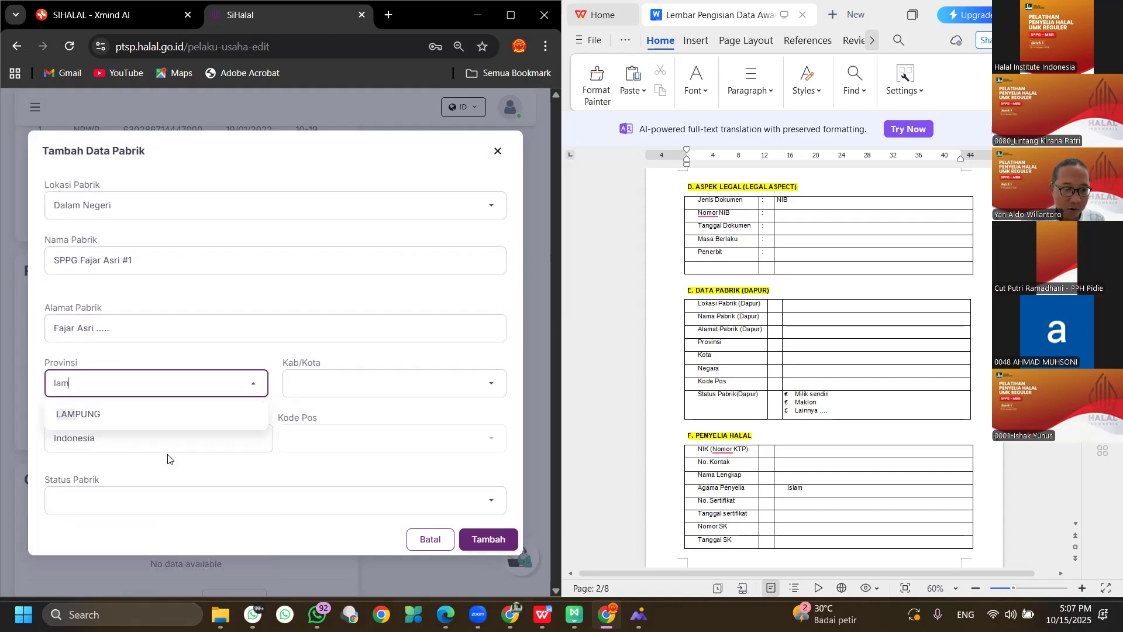
left_click(198, 418)
left_click(389, 383)
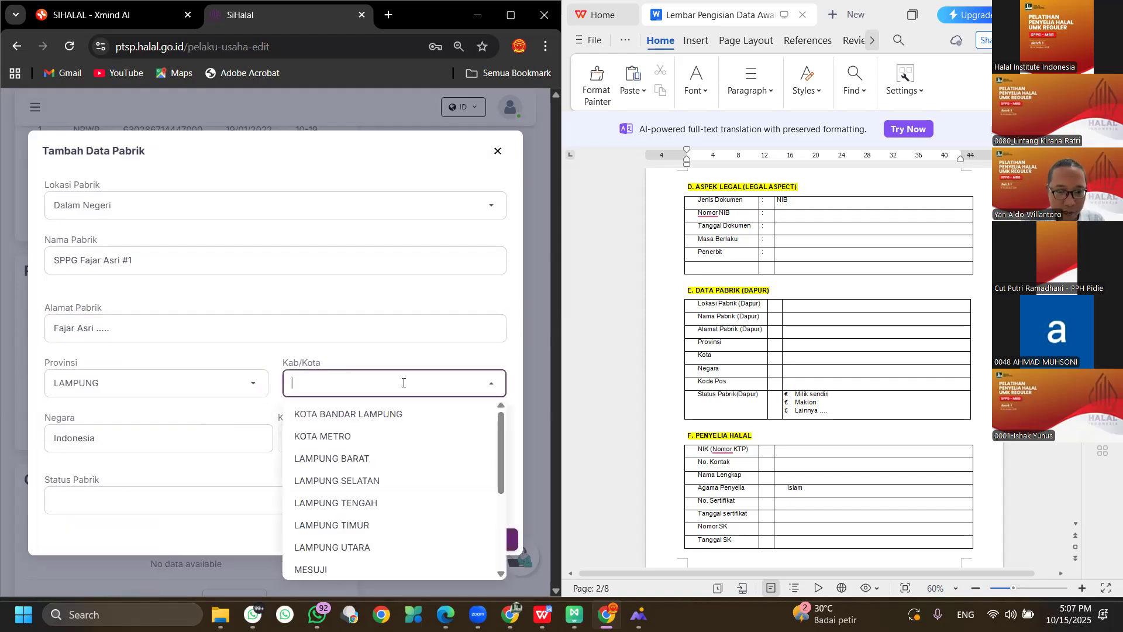
left_click(383, 504)
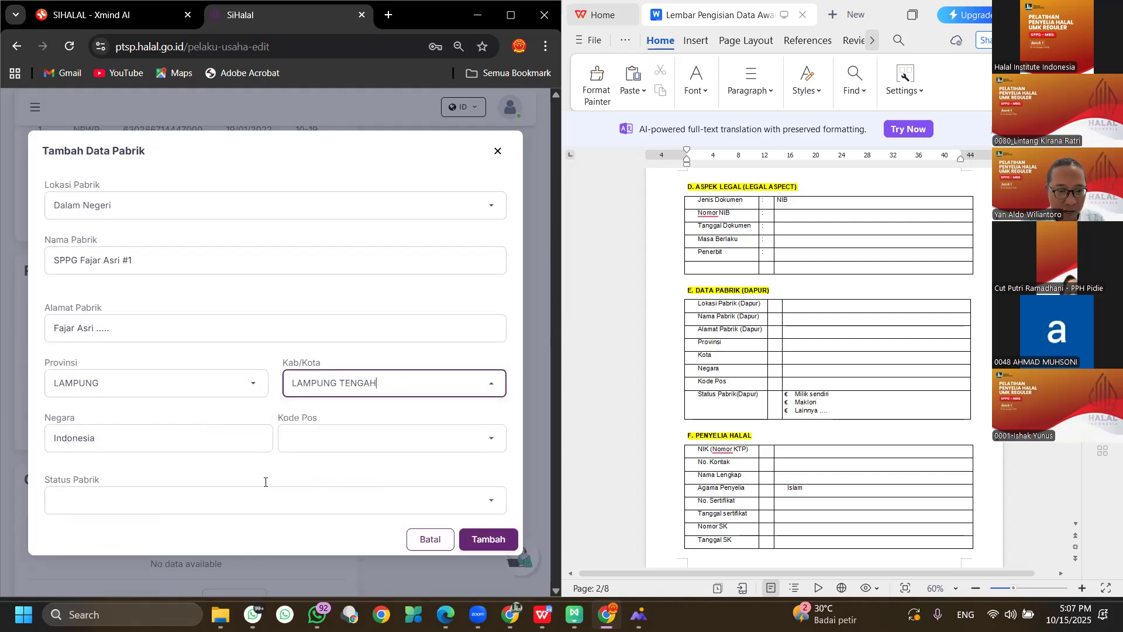
left_click(336, 448)
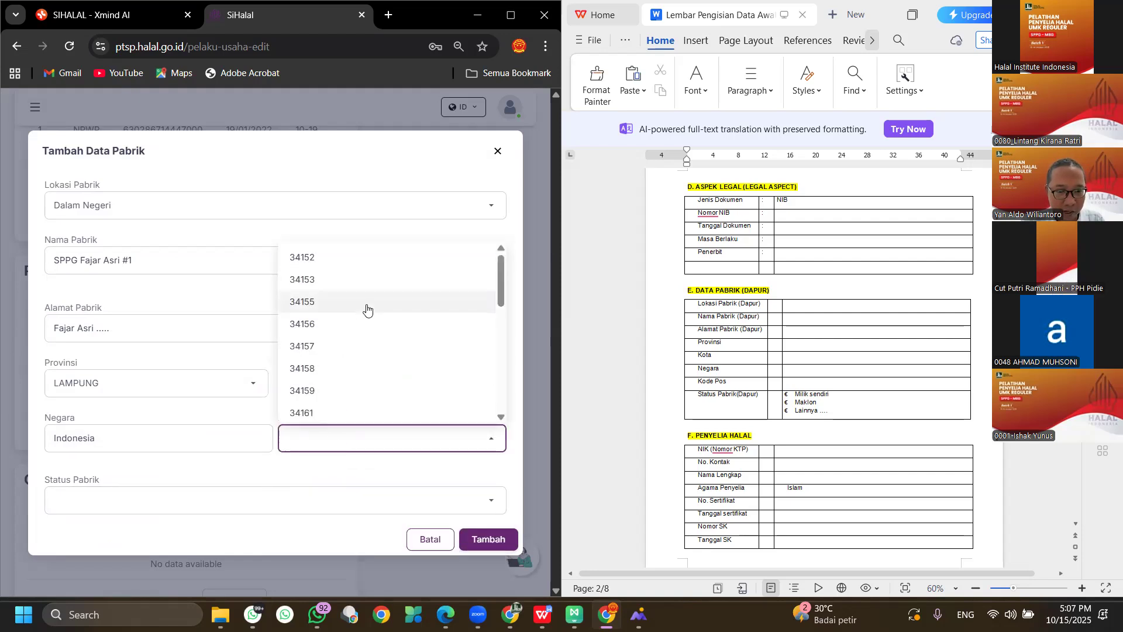
scroll(367, 320, "down", 3)
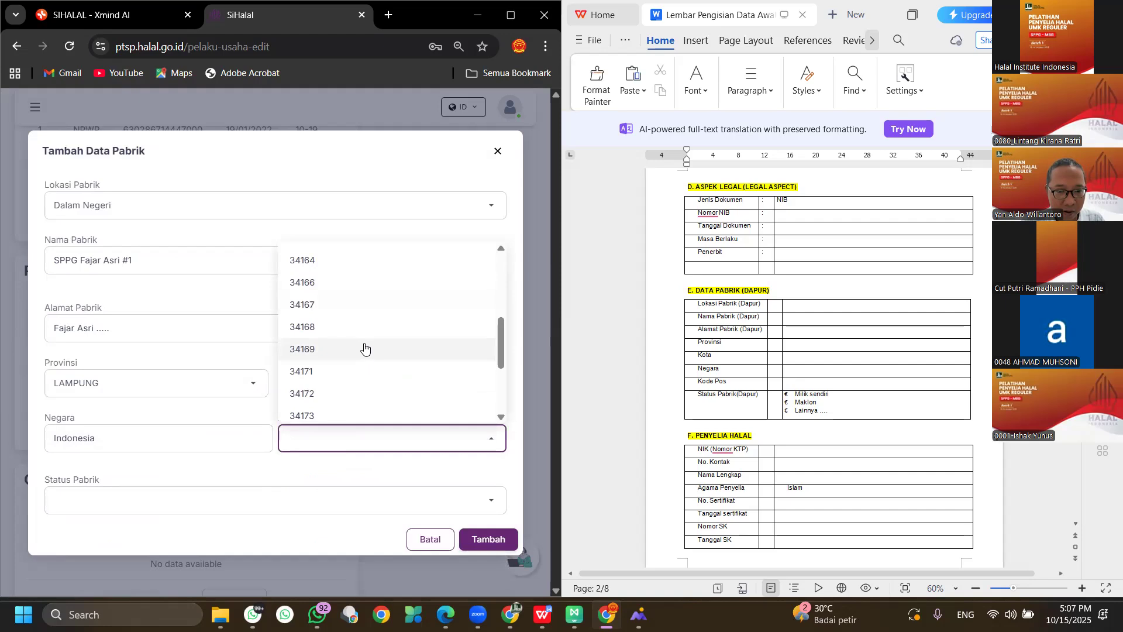
left_click(359, 283)
left_click(119, 497)
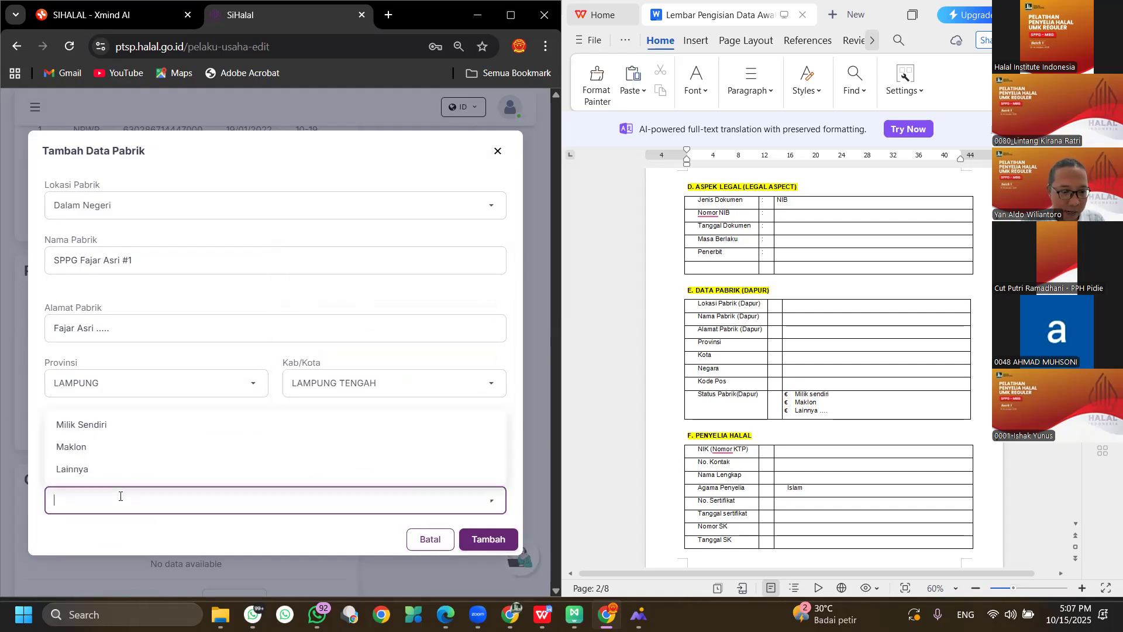
left_click(141, 427)
left_click(502, 530)
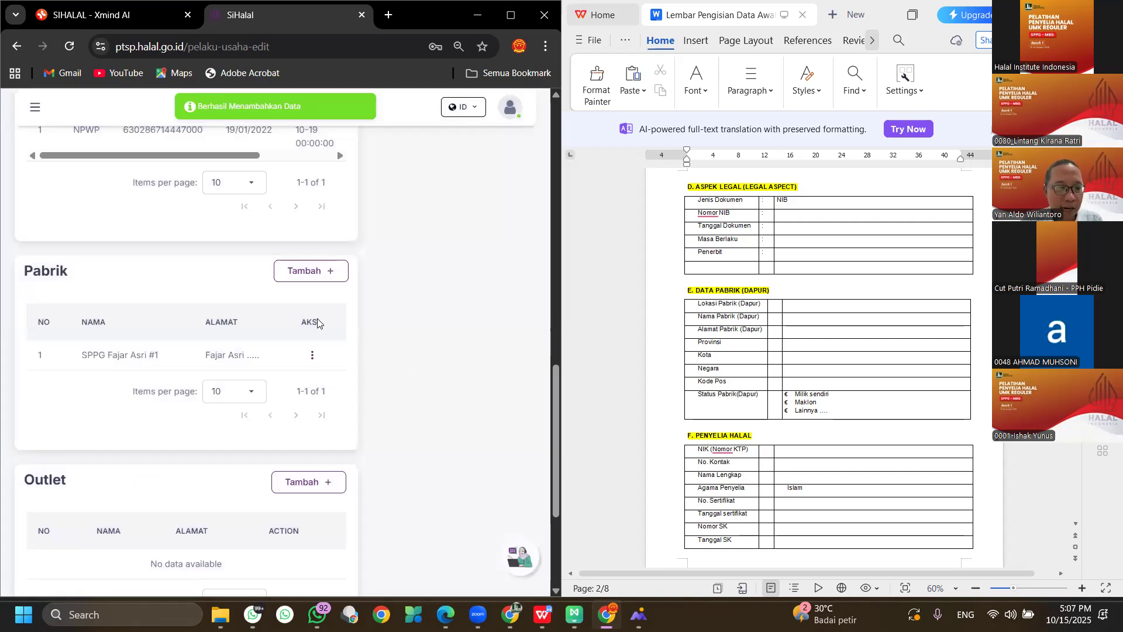
Start another factory named SPPG Dono Arum with address 'Dono Arum dst'.
left_click(304, 278)
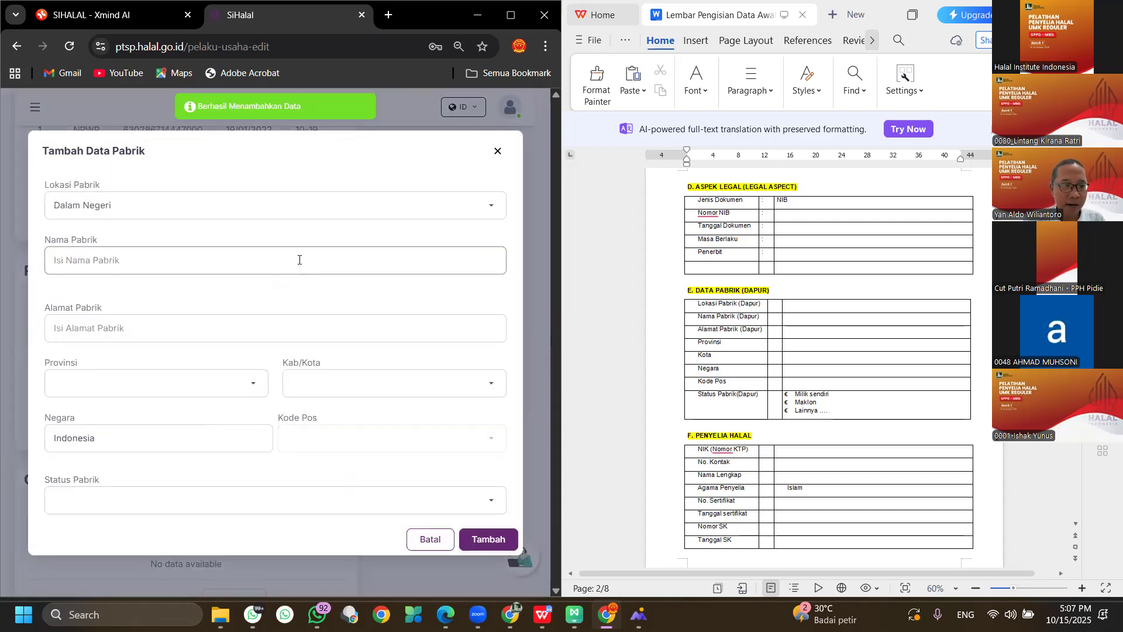
left_click(281, 255)
type("SPPG")
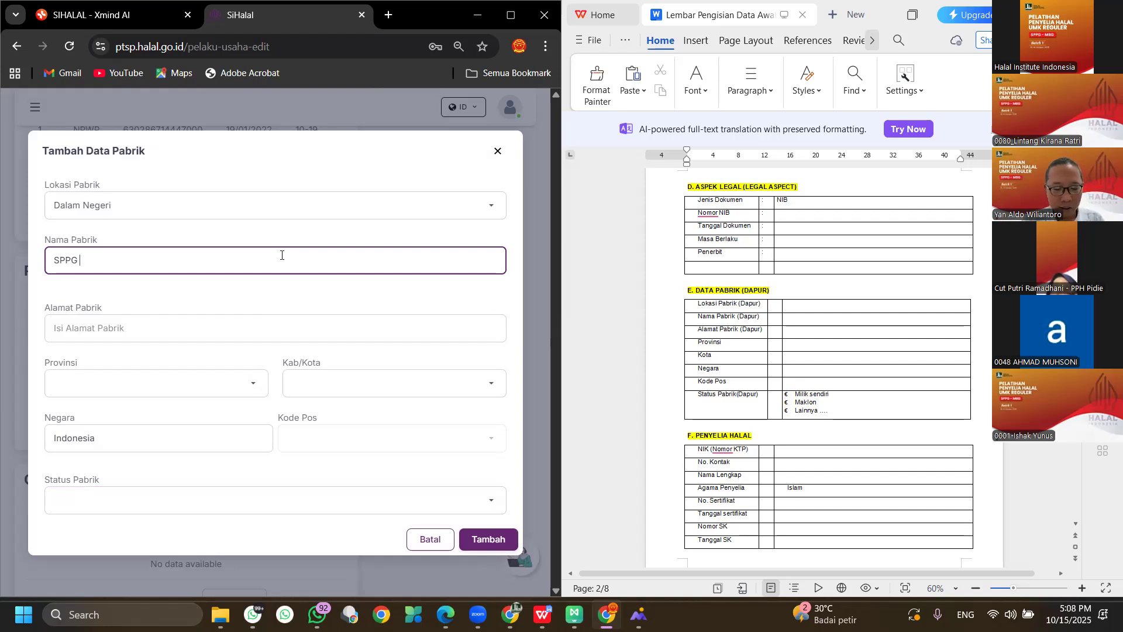
type("Dono Arum")
left_click(213, 327)
type("Dono Arum dst")
Give SPPG Dono Arum province LAMPUNG, LAMPUNG TENGAH, 34166, Milik Sendiri, and save it.
left_click(262, 383)
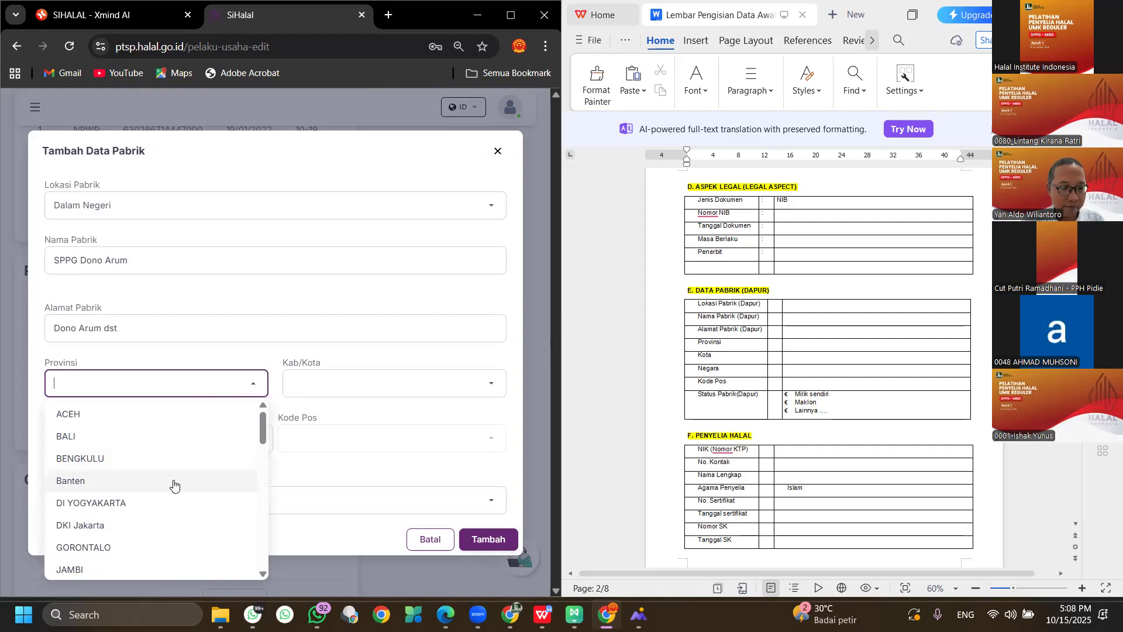
type("lam")
left_click(135, 430)
left_click(374, 389)
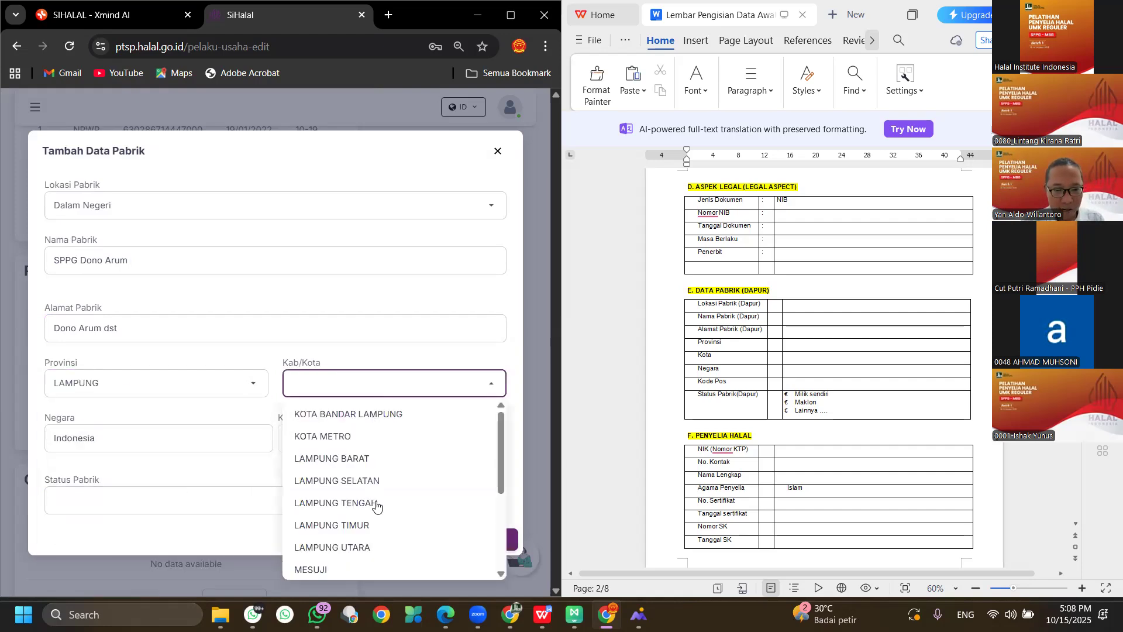
left_click(376, 504)
left_click(304, 440)
scroll(343, 323, "down", 5)
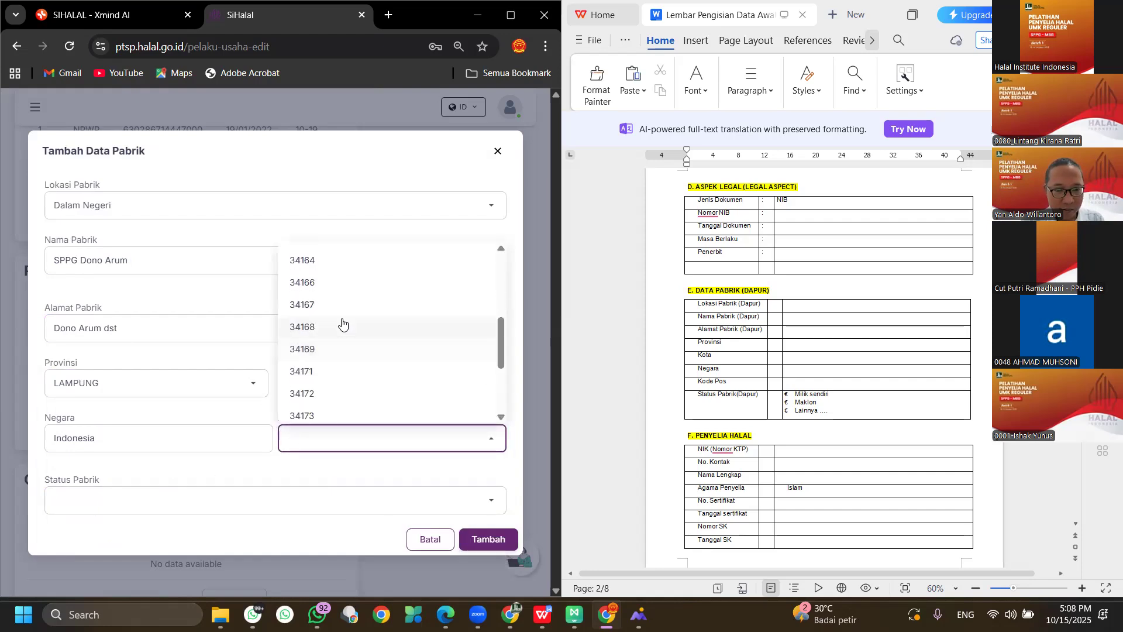
left_click(339, 289)
left_click(135, 493)
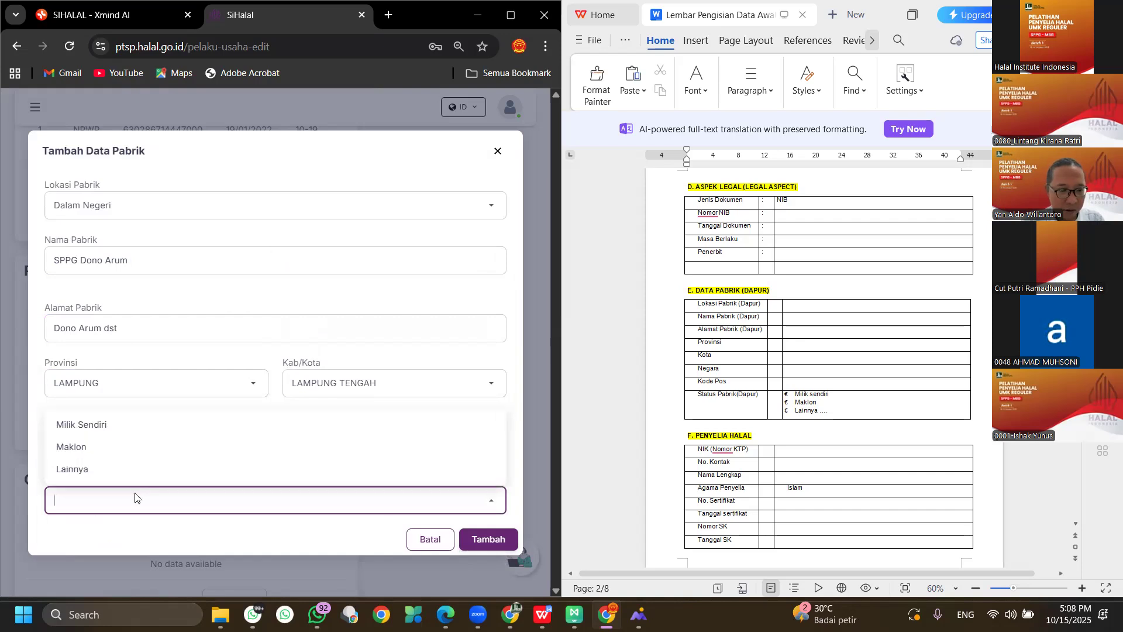
left_click(121, 425)
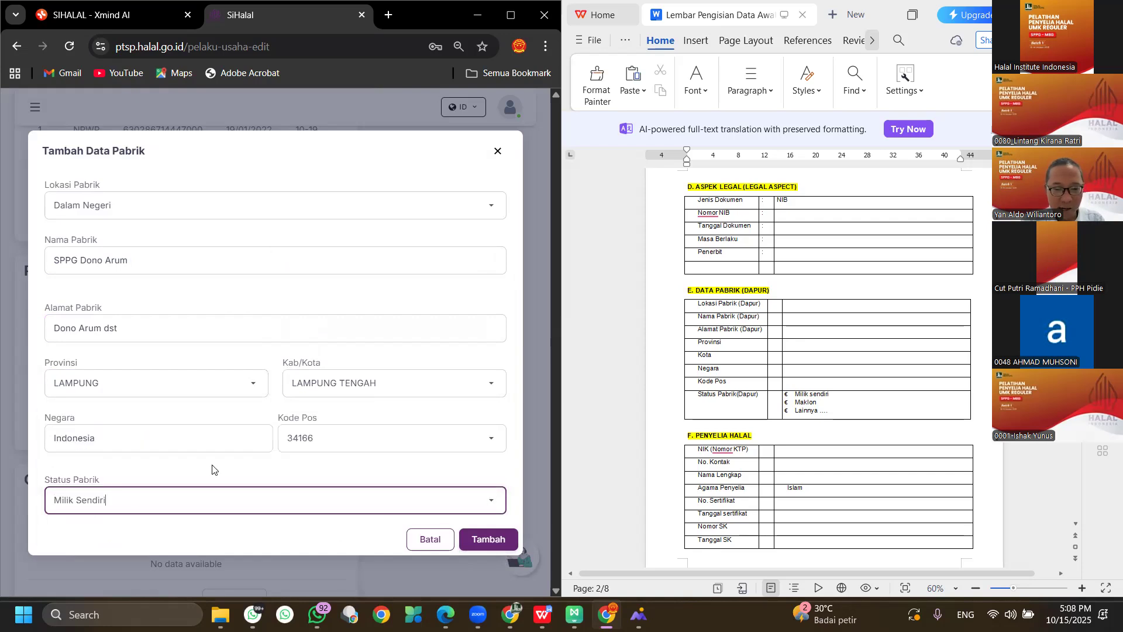
left_click(479, 538)
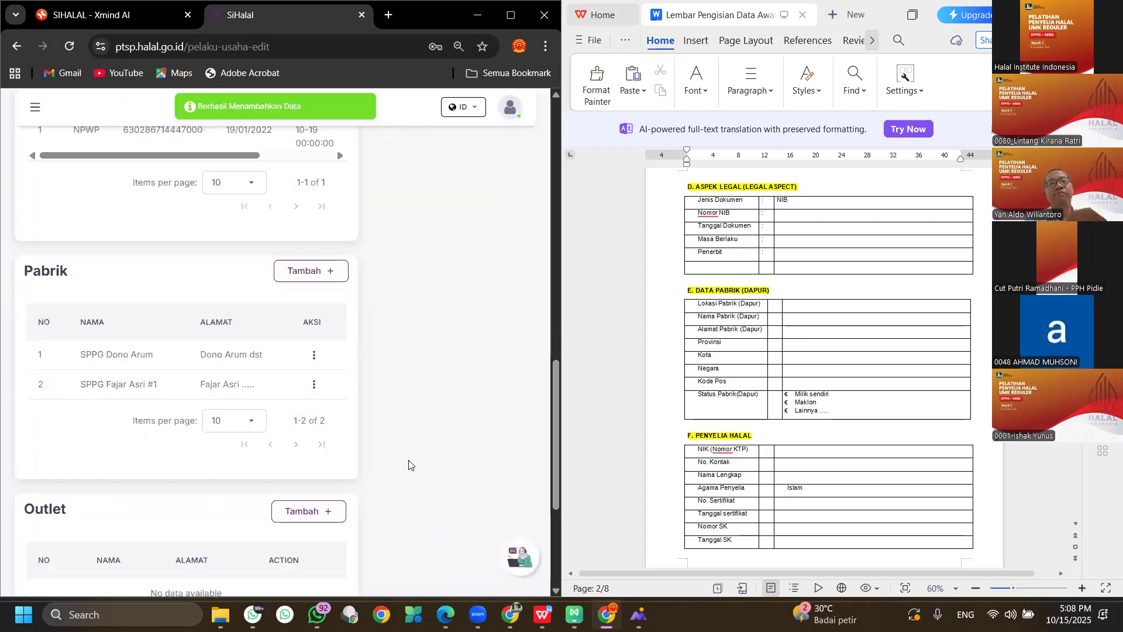
Scroll to the Penyelia halal section and open its Tambah Data Penyelia Halal form.
scroll(341, 376, "down", 1)
scroll(338, 377, "down", 3)
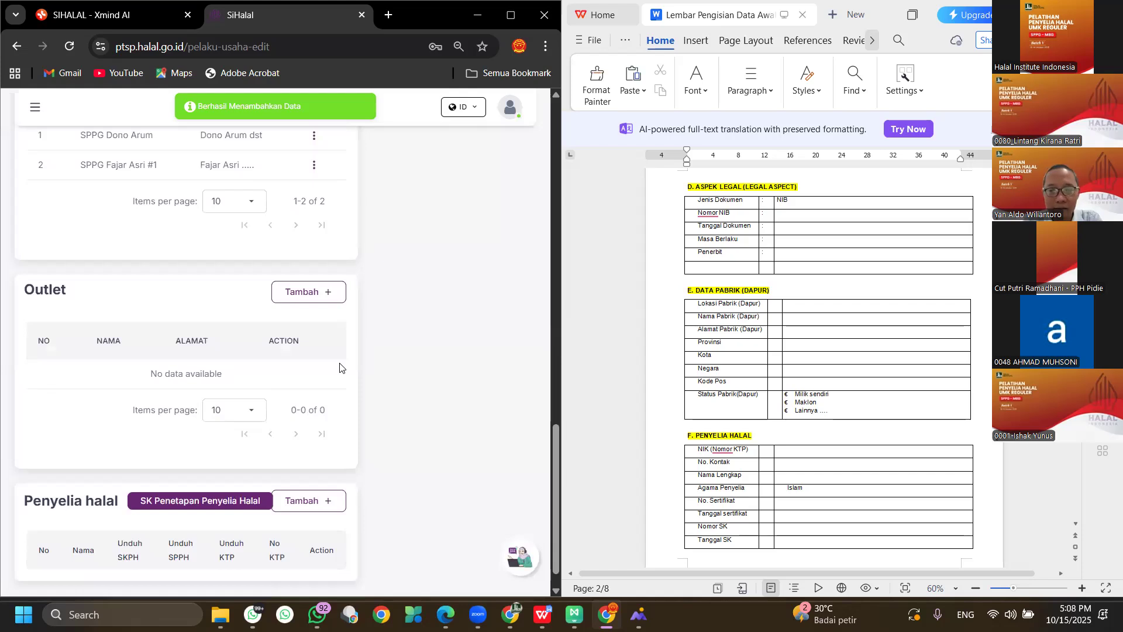
scroll(212, 292, "down", 1)
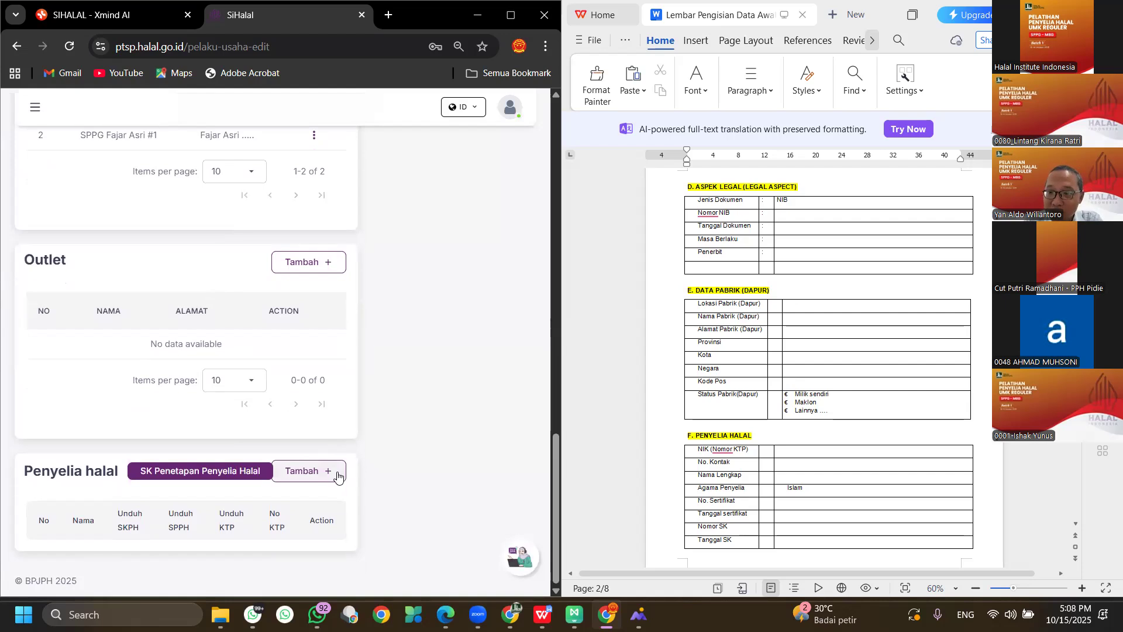
left_click(302, 472)
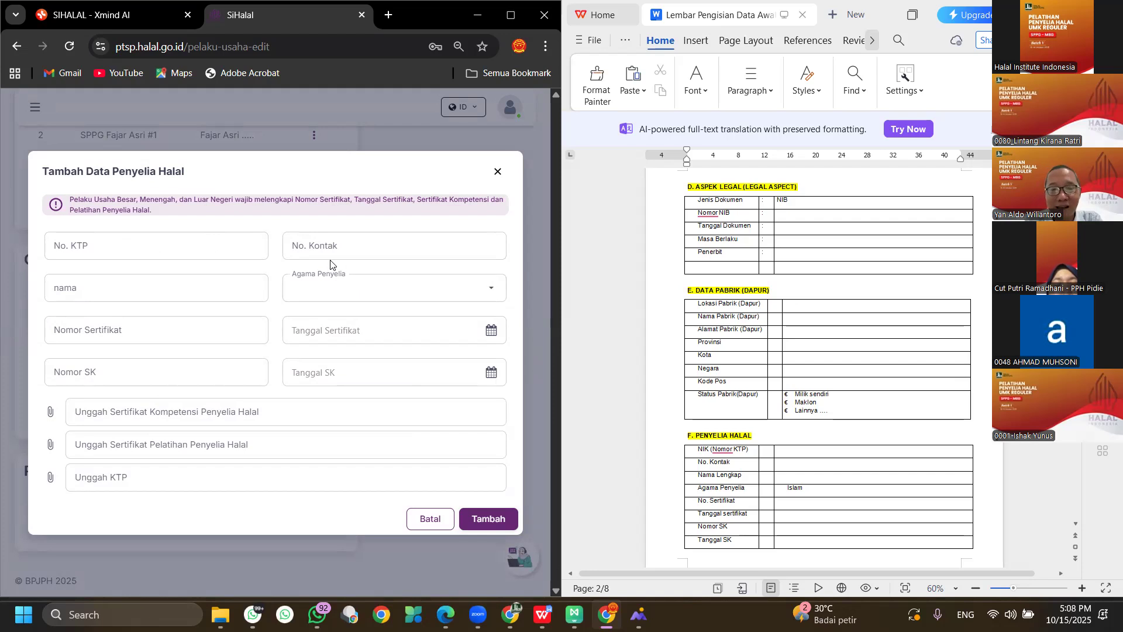
Enter the halal supervisor's ID card number, contact number and full name.
left_click(196, 245)
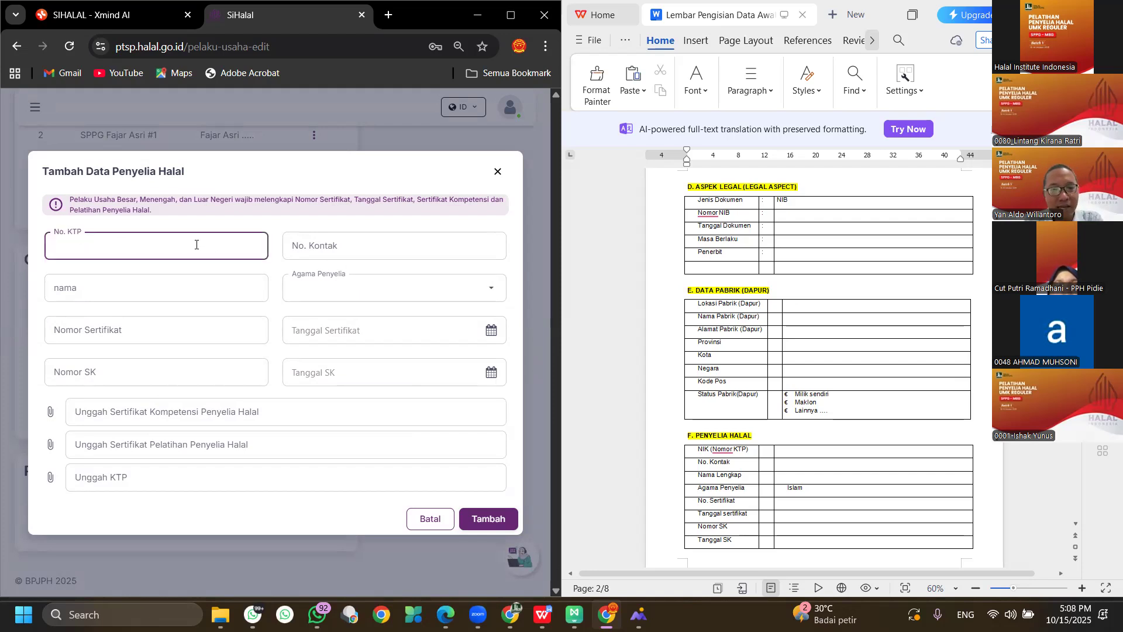
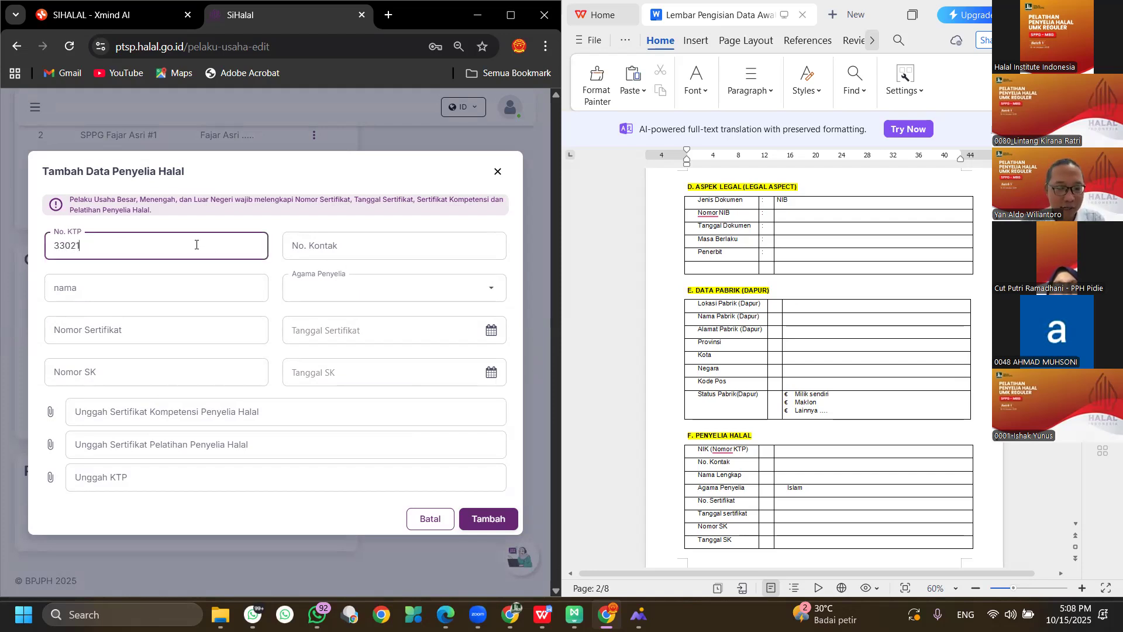
key("Tab")
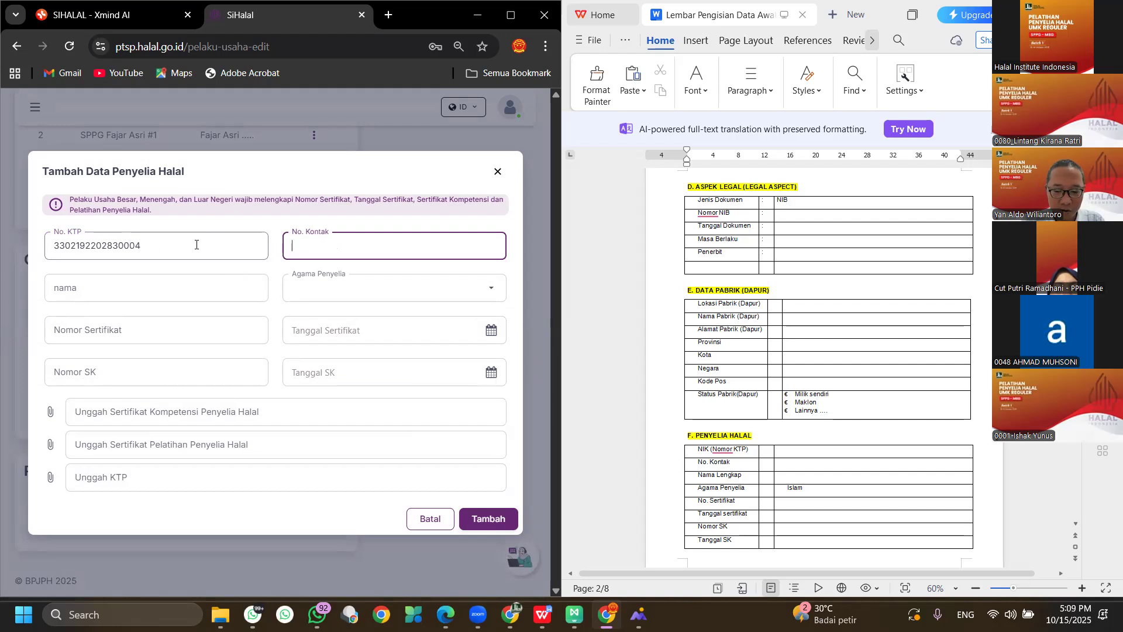
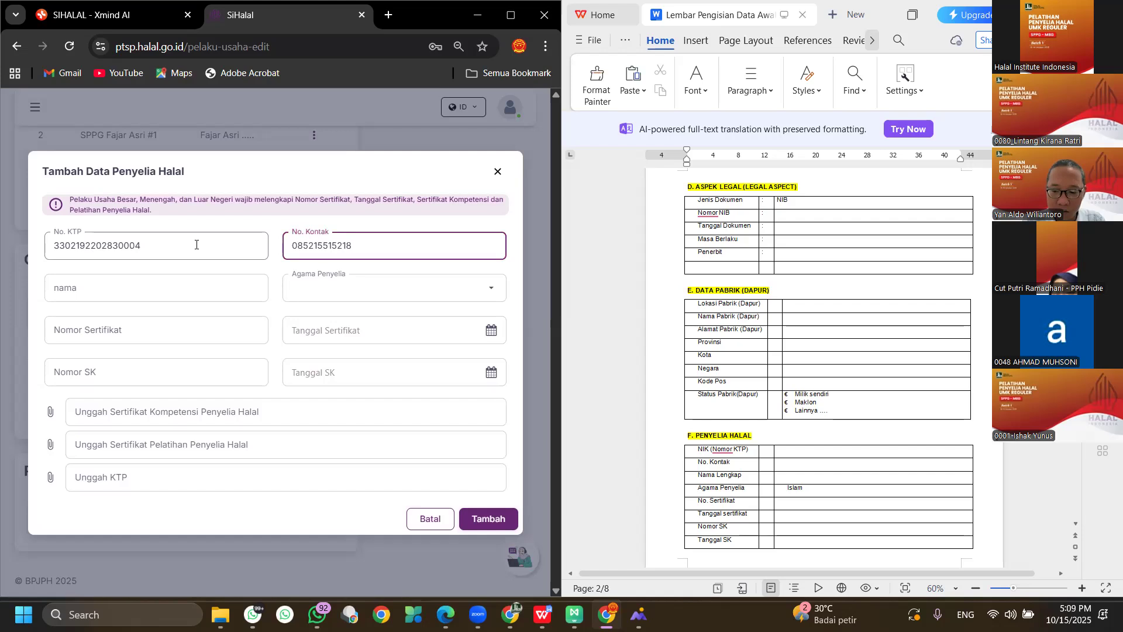
left_click(199, 286)
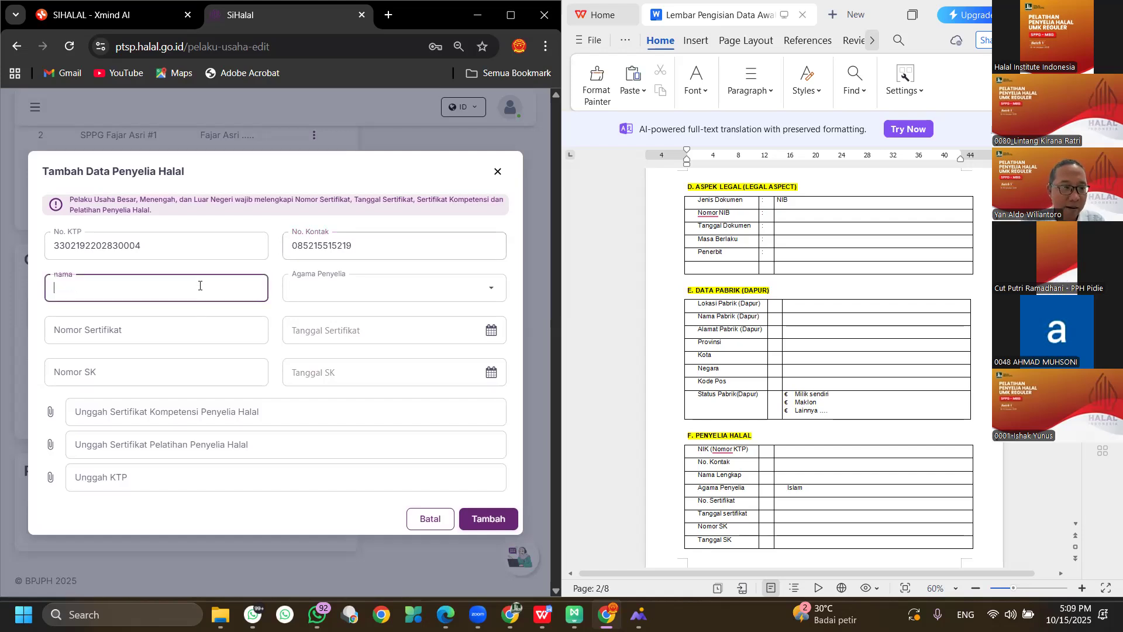
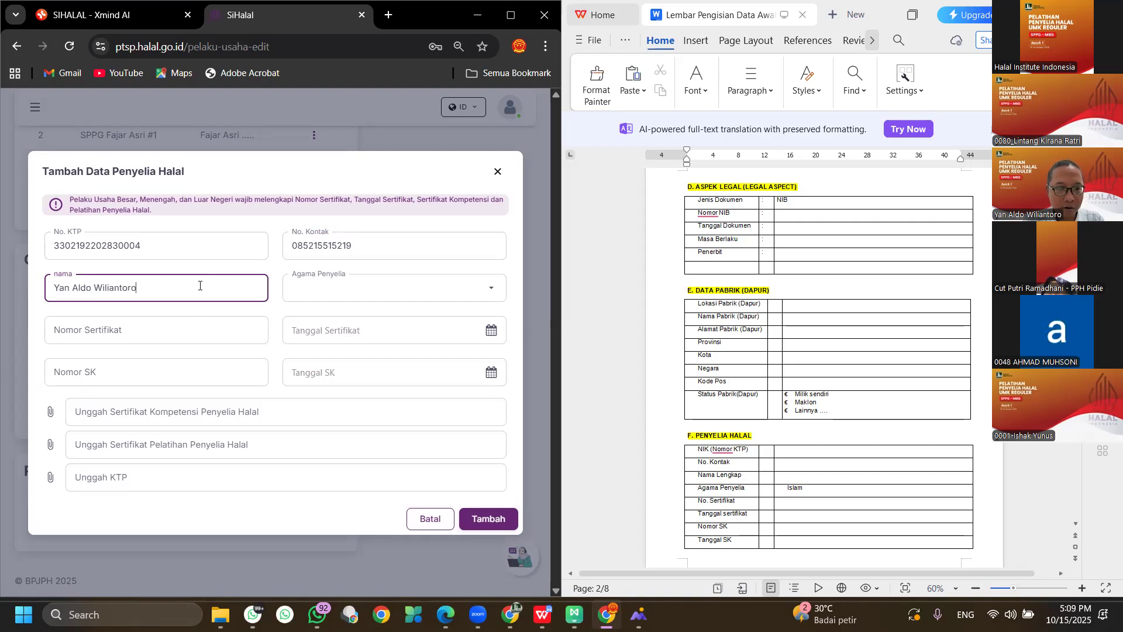
key("Tab")
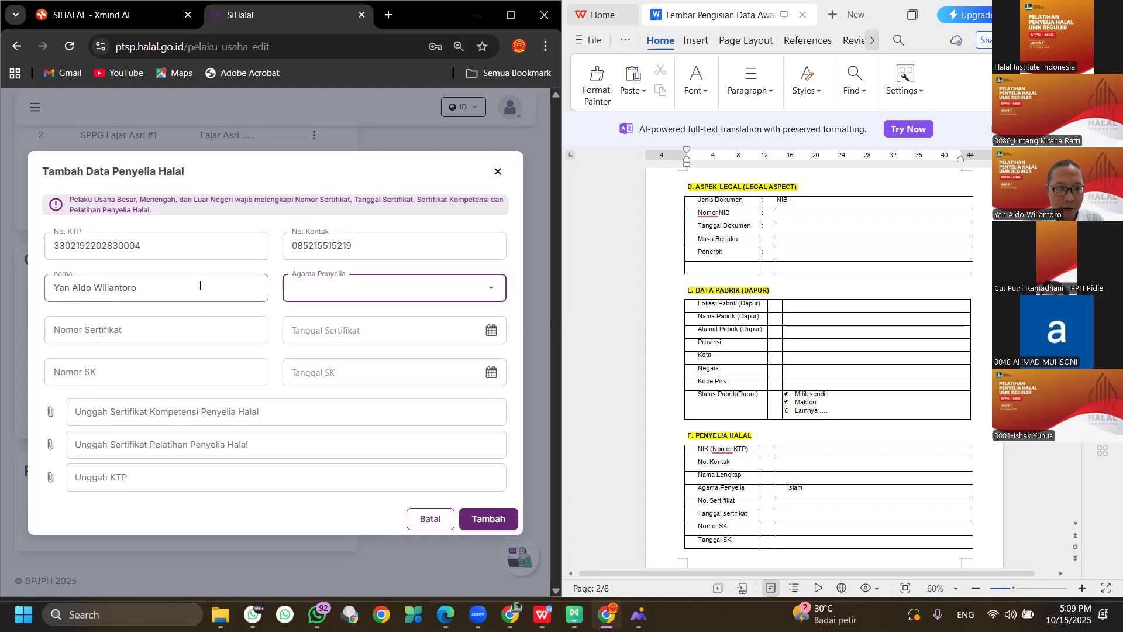
Enter certificate number 01 and SK number 02, both dated 15/10/2025.
left_click(217, 324)
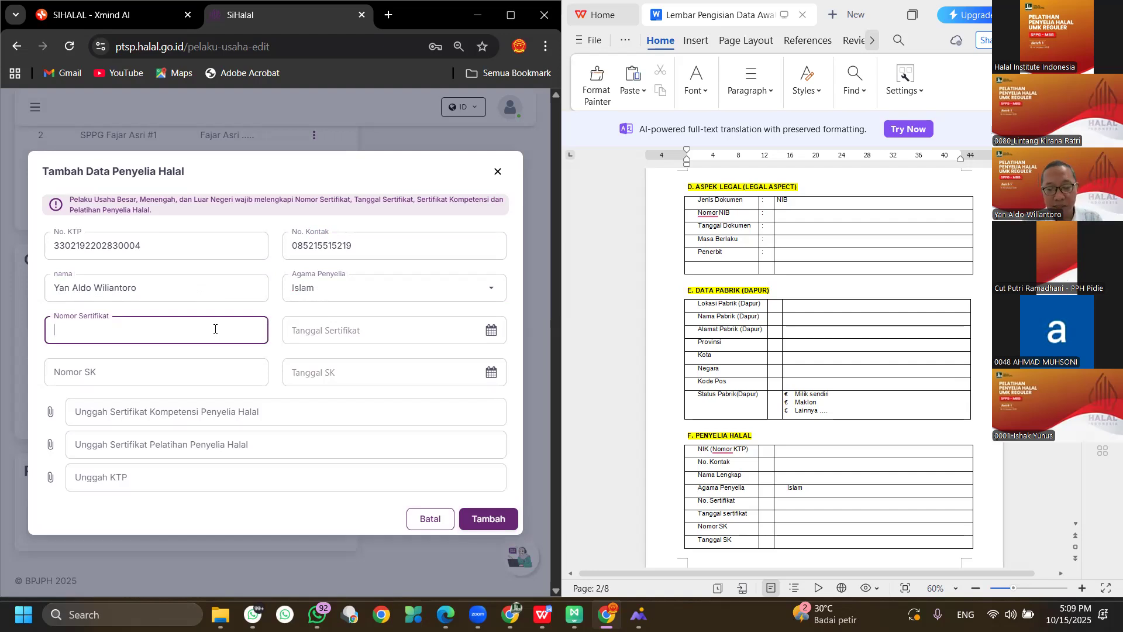
left_click(416, 330)
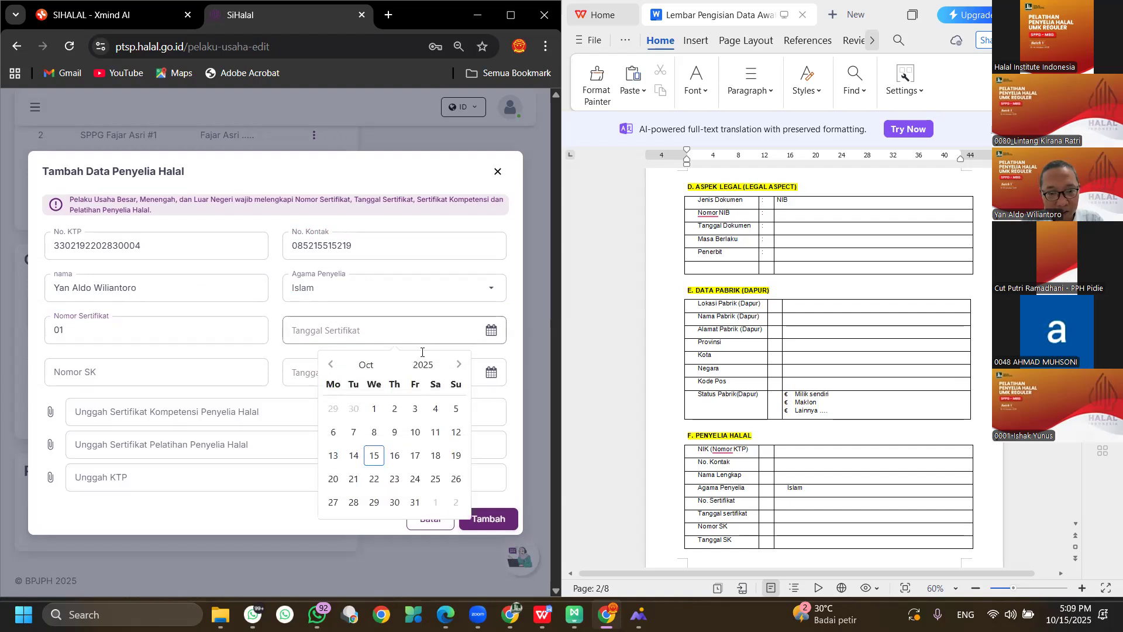
left_click(375, 455)
left_click(129, 372)
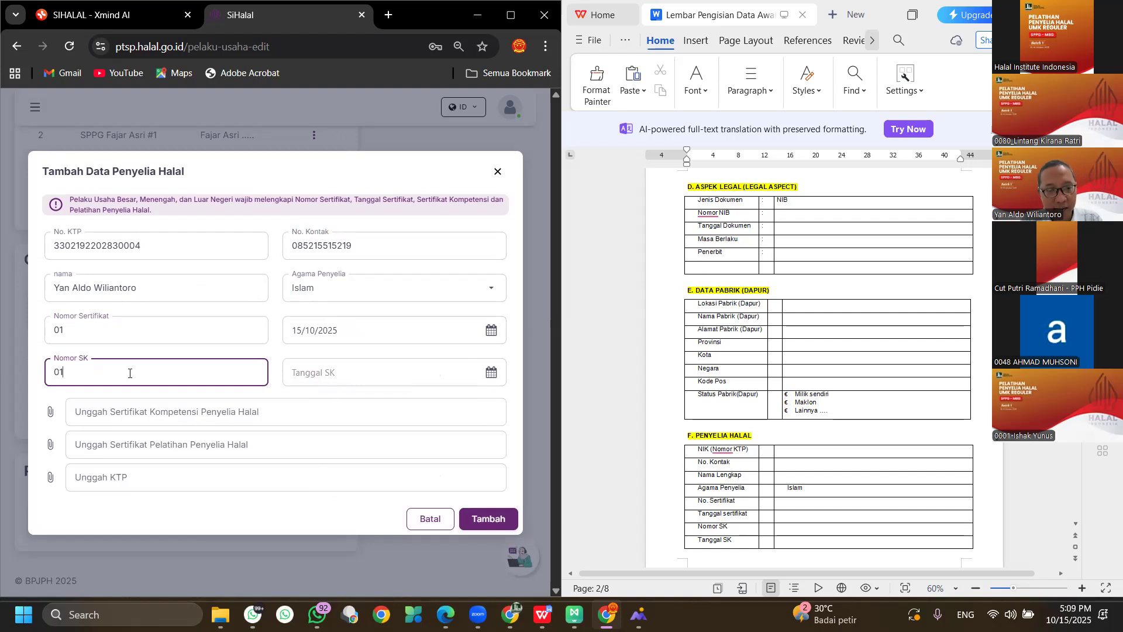
type("01")
key("BackSpace")
type("2")
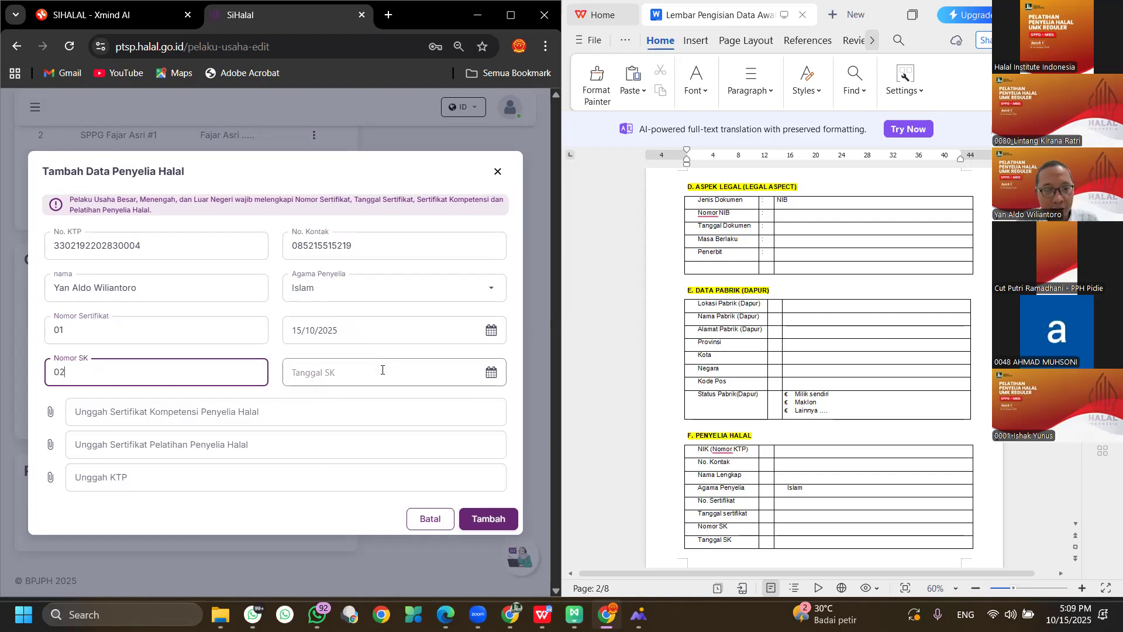
left_click(381, 369)
left_click(373, 281)
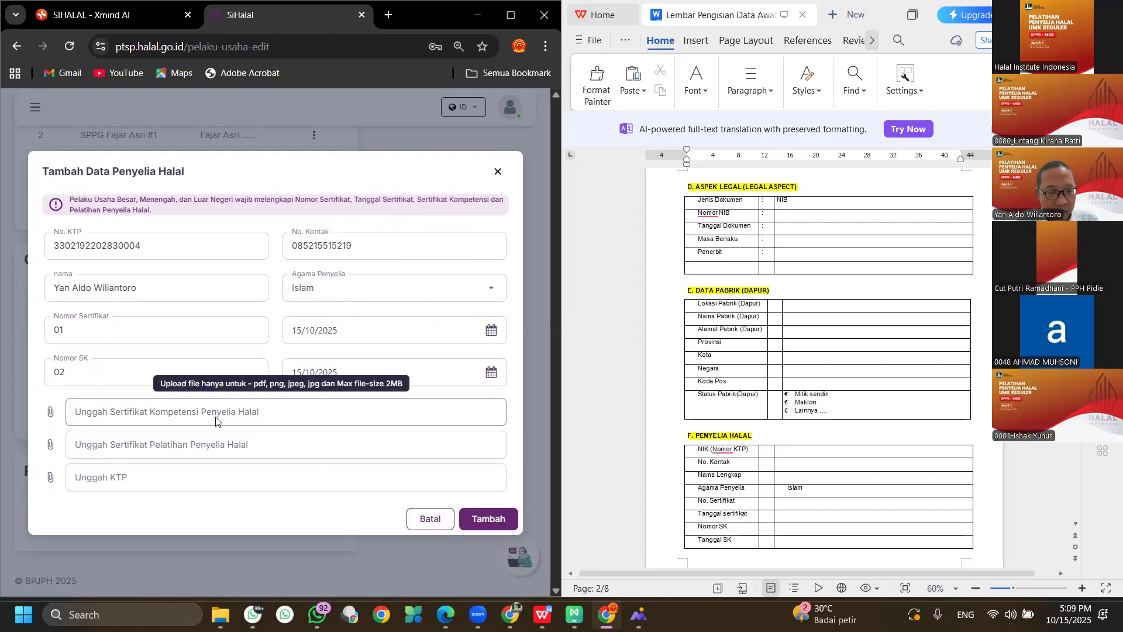
Try to add the supervisor, cancel the KTP file picker, and close the form unsaved.
left_click(480, 514)
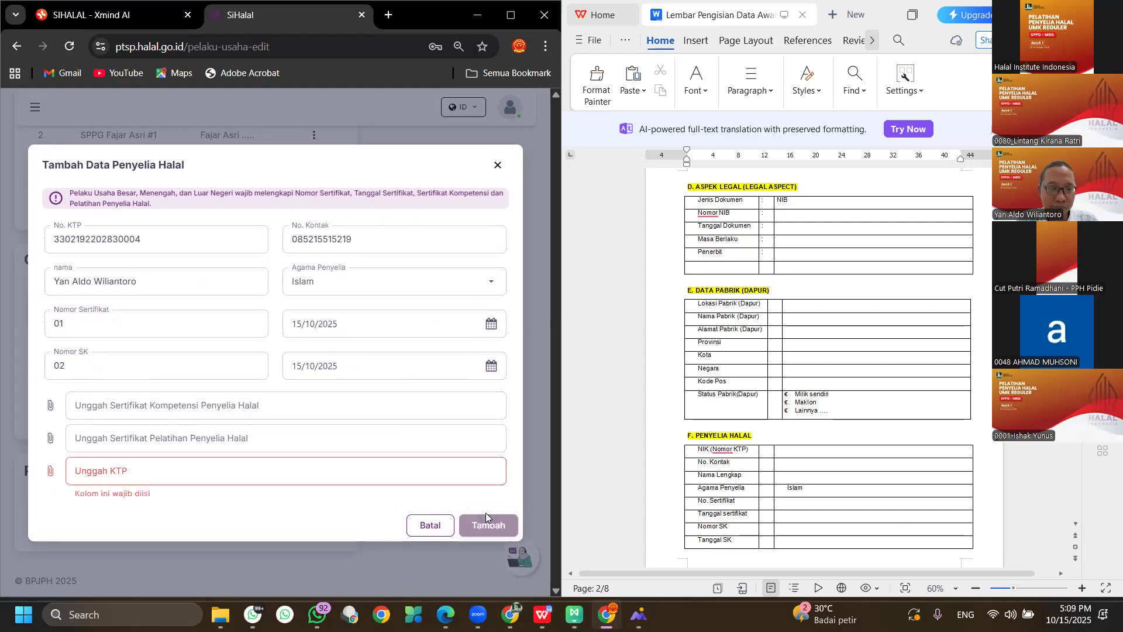
left_click(211, 476)
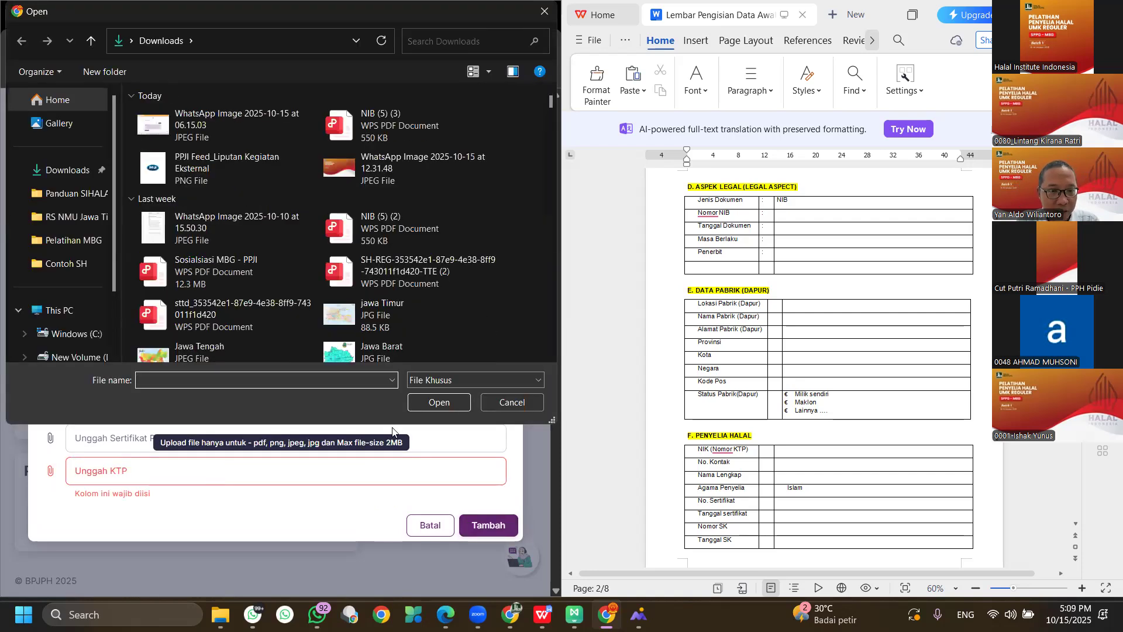
left_click(514, 405)
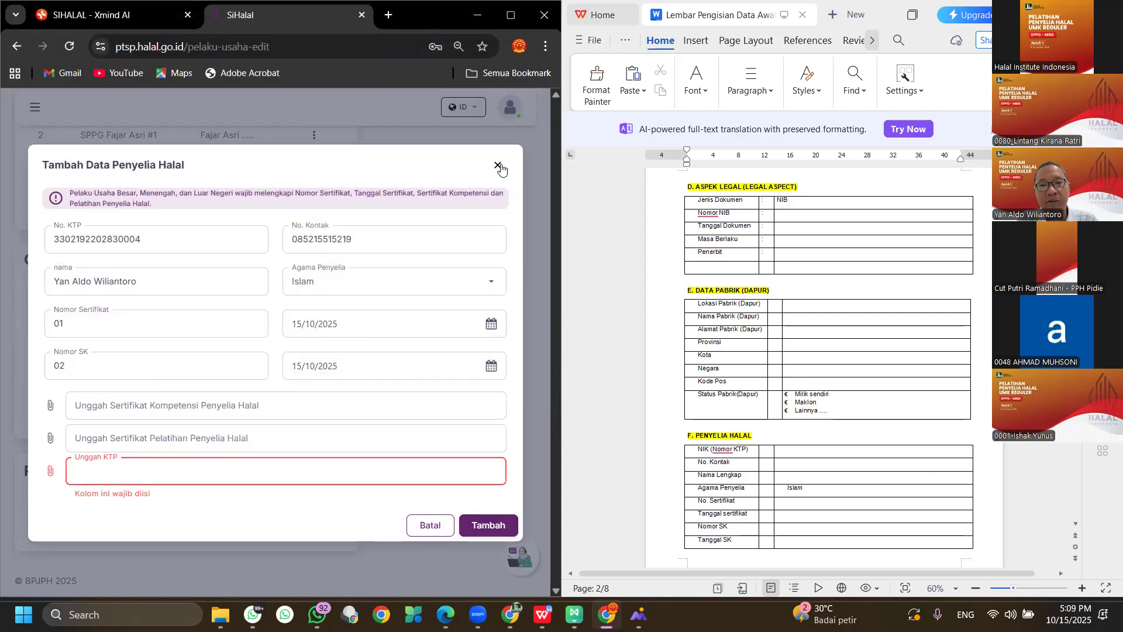
left_click(498, 166)
Save the Ubah Pelaku Usaha changes and confirm with Ya, Simpan.
scroll(405, 318, "up", 10)
scroll(405, 319, "up", 1)
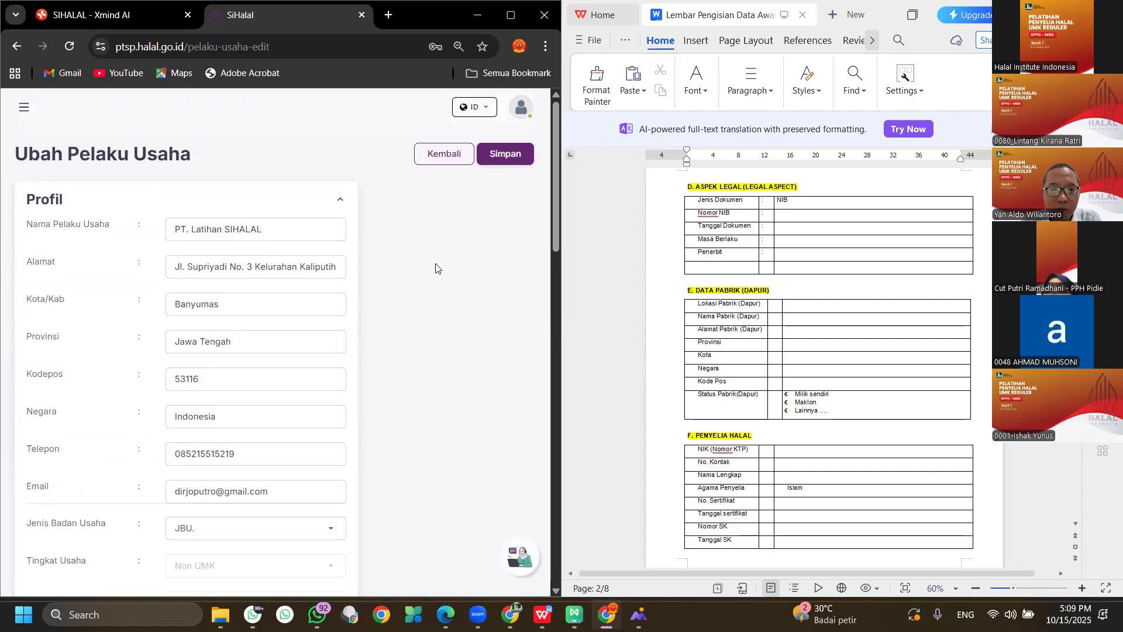
left_click(512, 156)
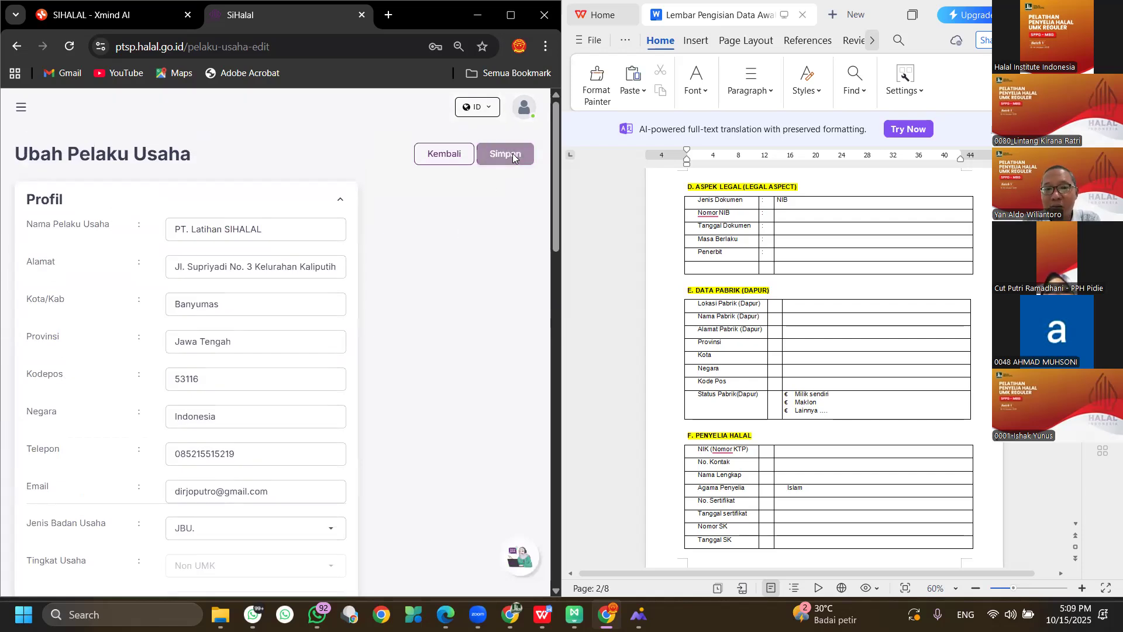
left_click(495, 379)
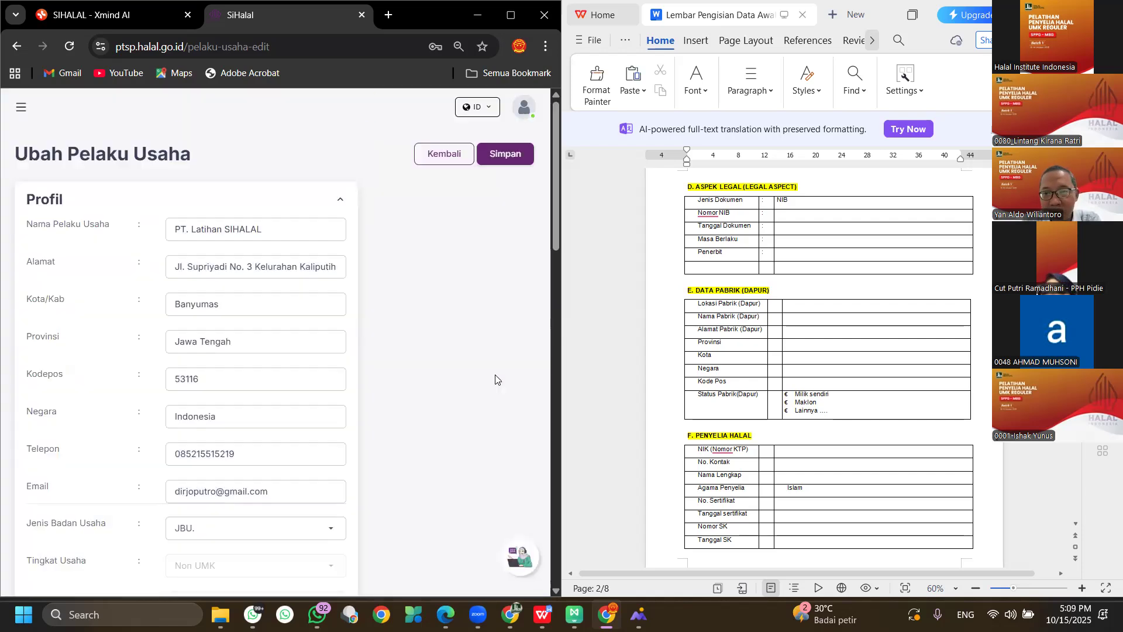
Open the site's main navigation menu.
scroll(713, 336, "down", 3)
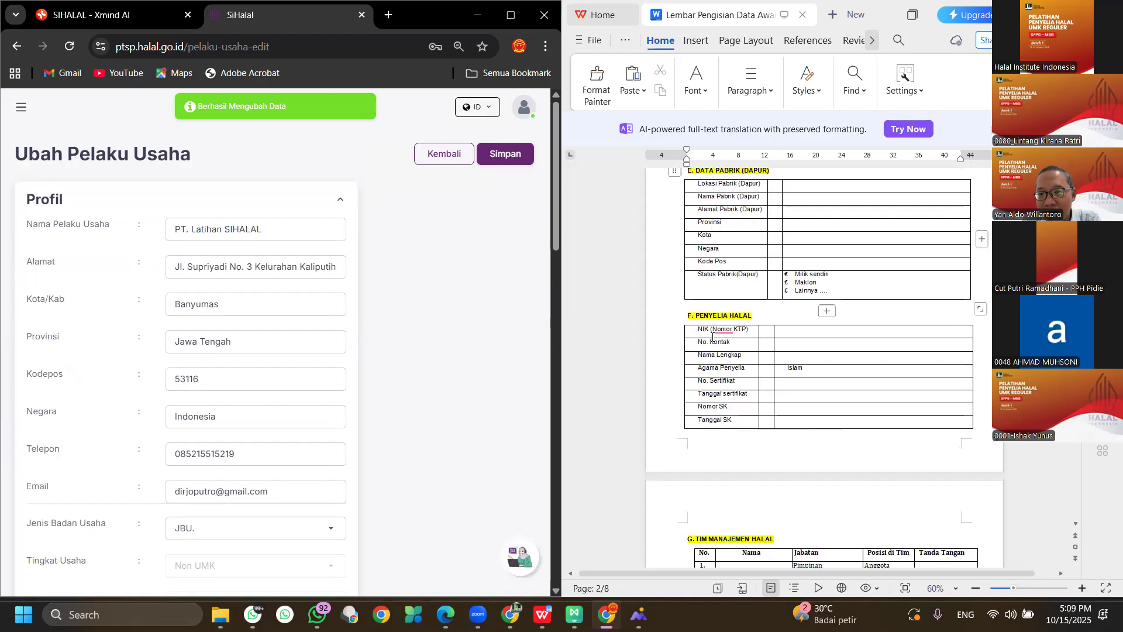
scroll(712, 337, "down", 2)
scroll(712, 337, "up", 1)
scroll(713, 336, "down", 3)
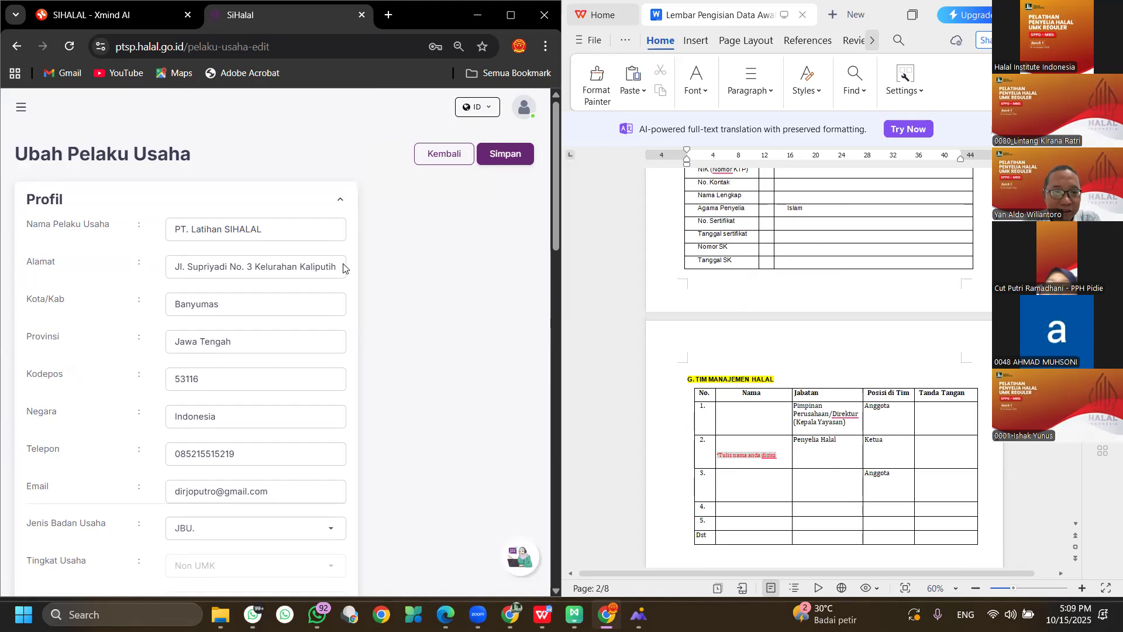
left_click(20, 111)
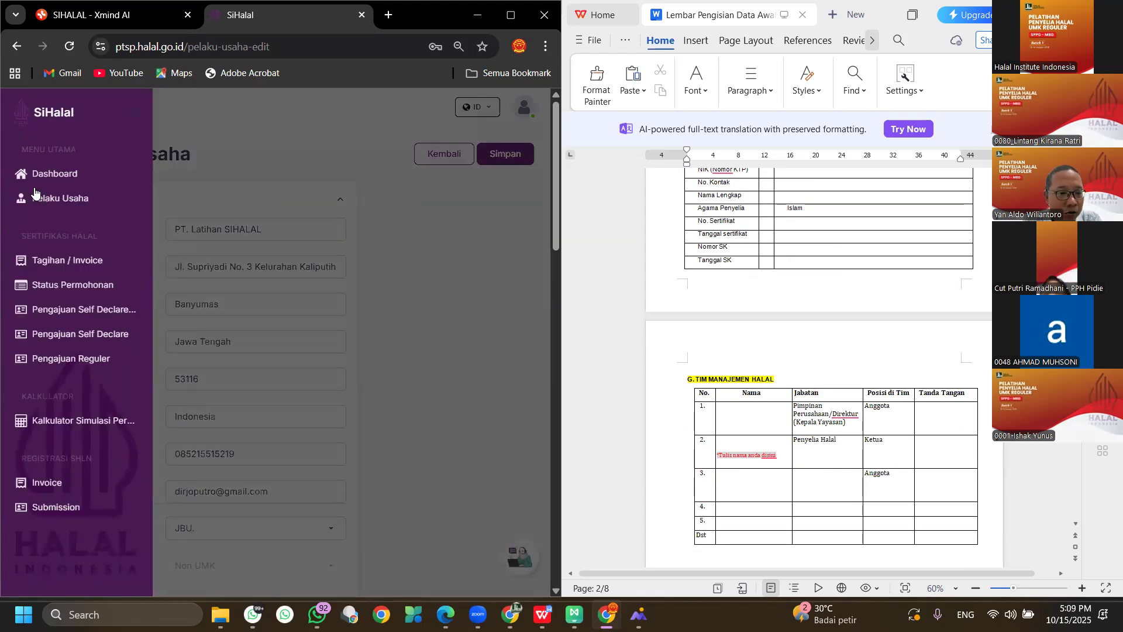
Under Pengajuan Reguler, register a new Baru submission via Ajukan Layanan.
left_click(90, 362)
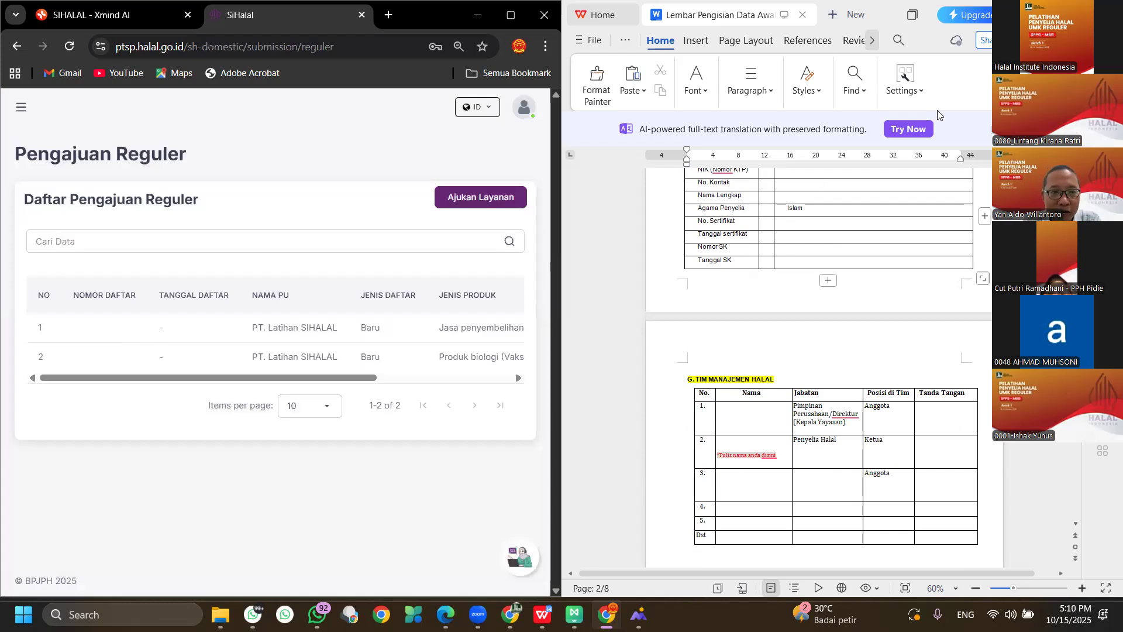
left_click(464, 200)
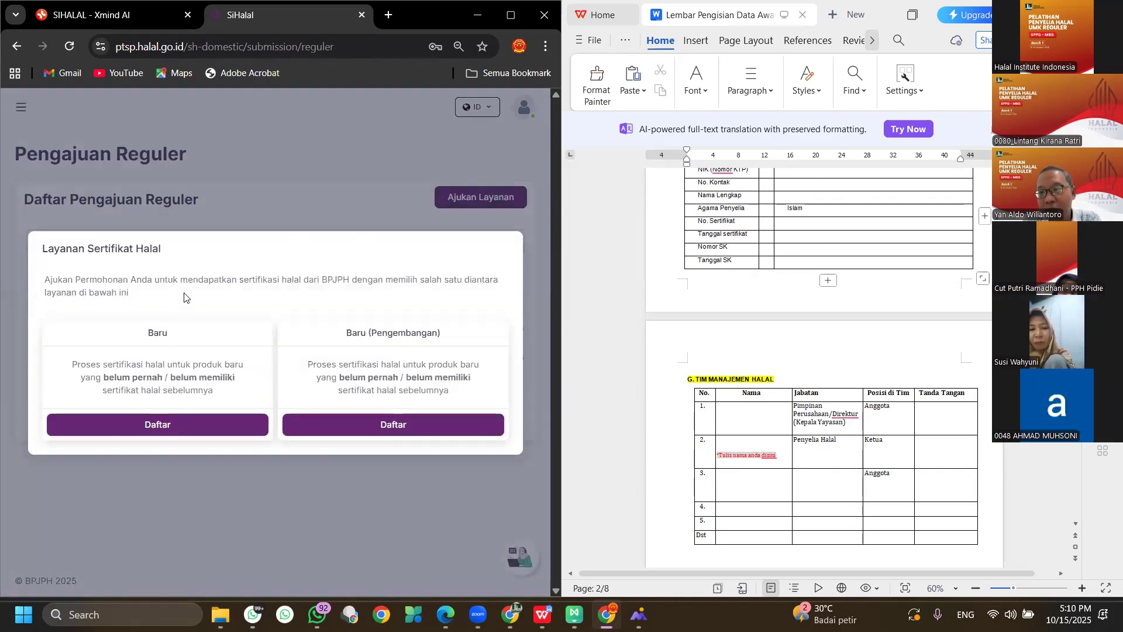
left_click(165, 424)
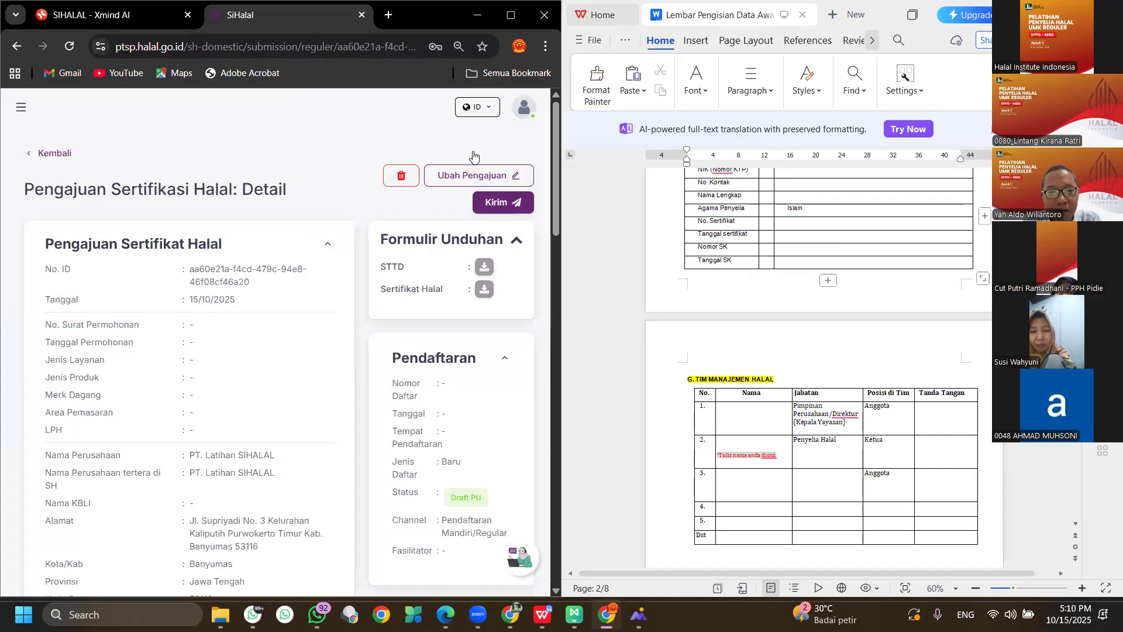
Open the submission with Ubah Pengajuan and look over the Data Pengajuan form.
left_click(451, 180)
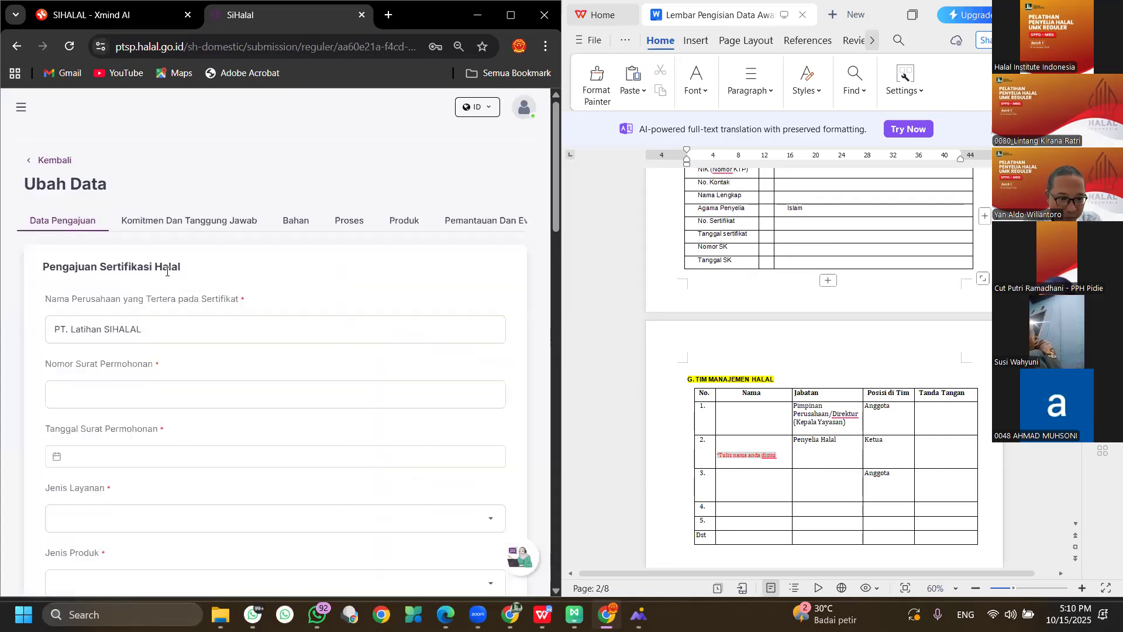
scroll(168, 271, "down", 2)
scroll(167, 272, "up", 1)
scroll(167, 268, "up", 1)
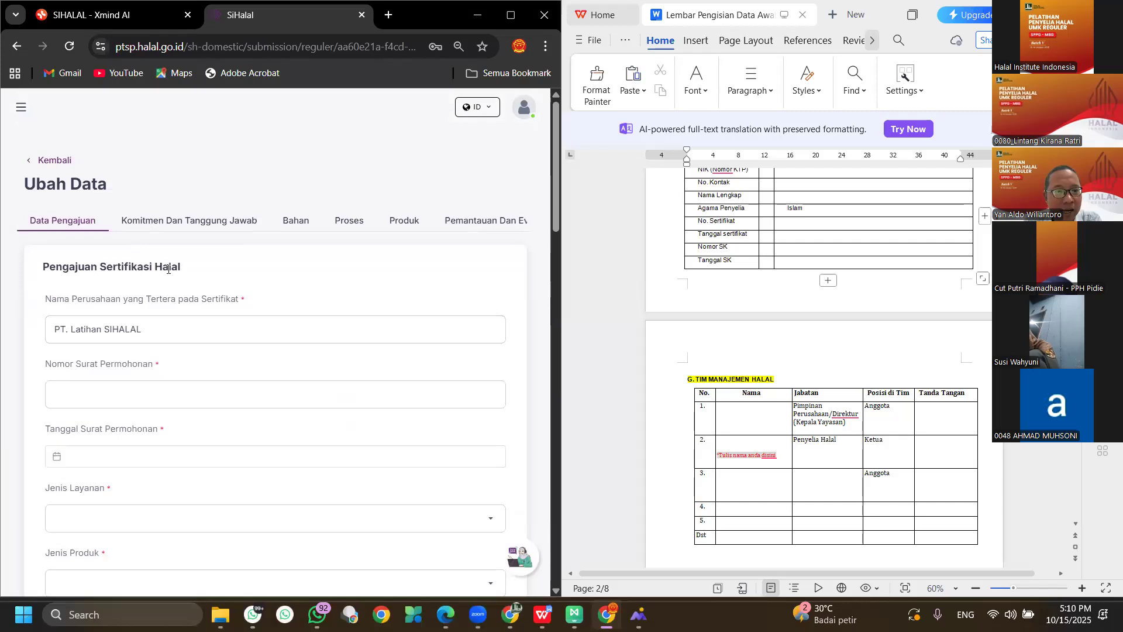
scroll(167, 270, "down", 7)
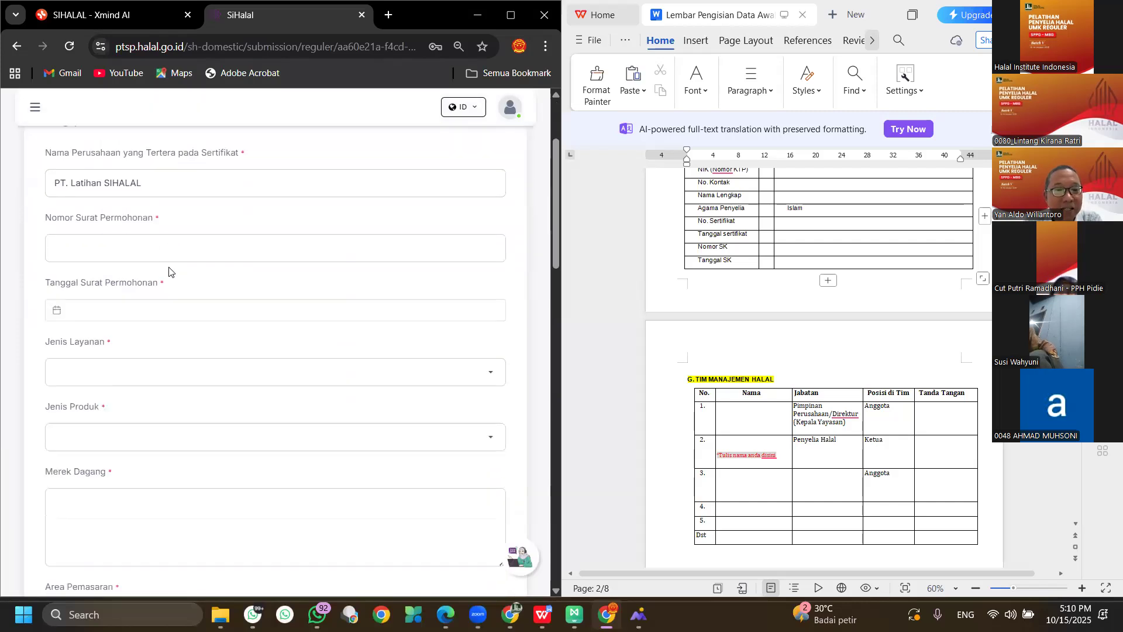
scroll(171, 281, "up", 3)
scroll(171, 281, "up", 4)
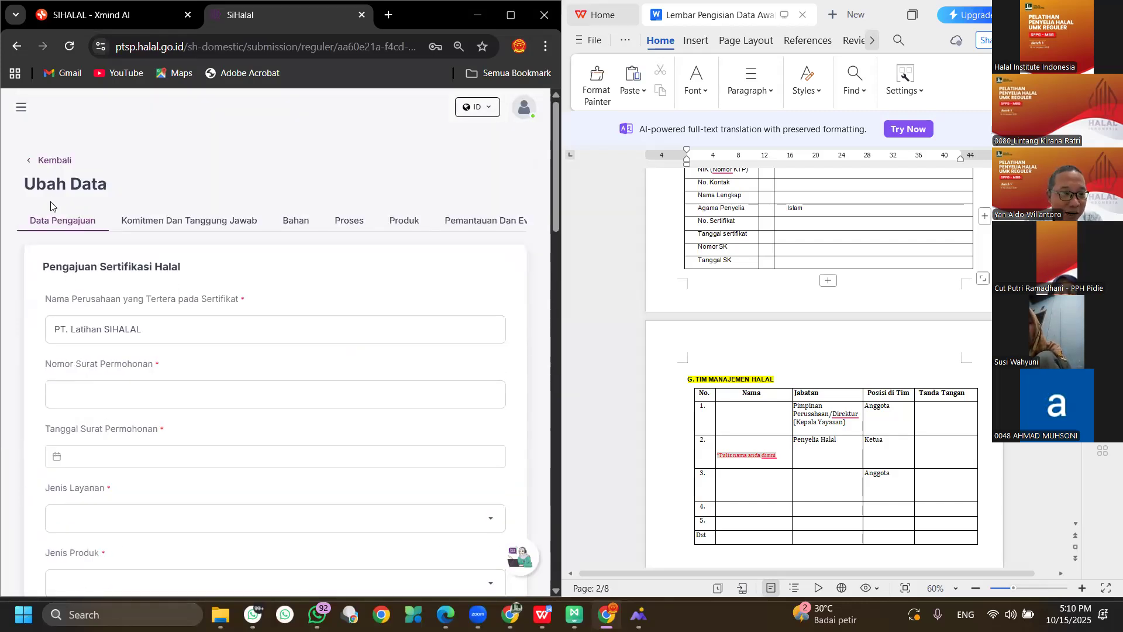
scroll(285, 328, "down", 15)
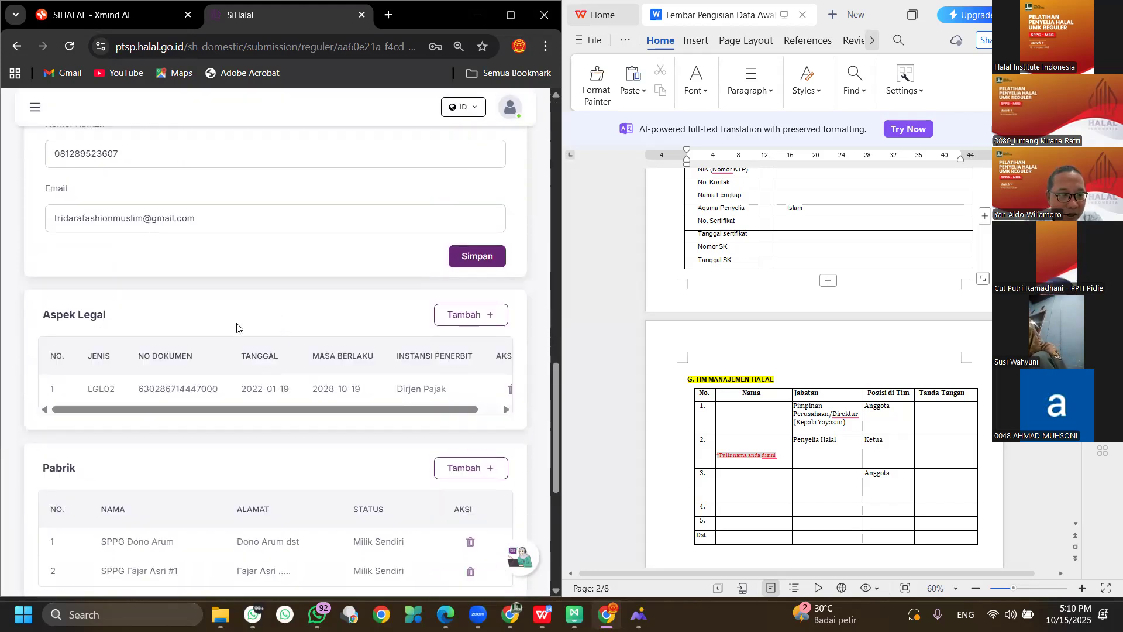
scroll(219, 331, "down", 5)
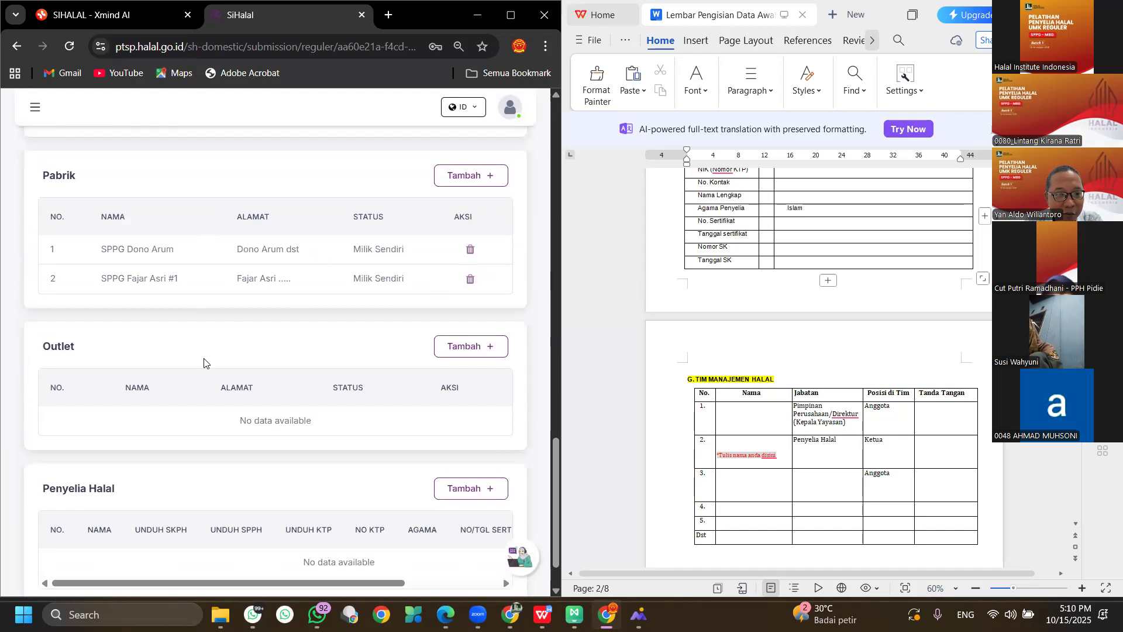
scroll(243, 258, "down", 1)
scroll(216, 271, "up", 12)
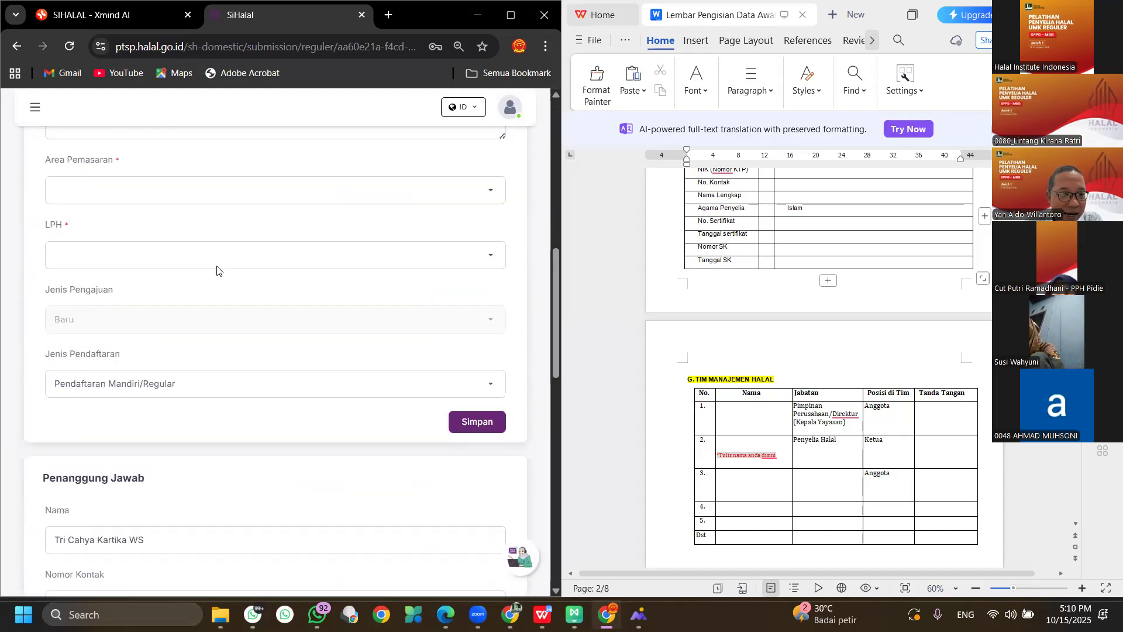
scroll(211, 271, "up", 1)
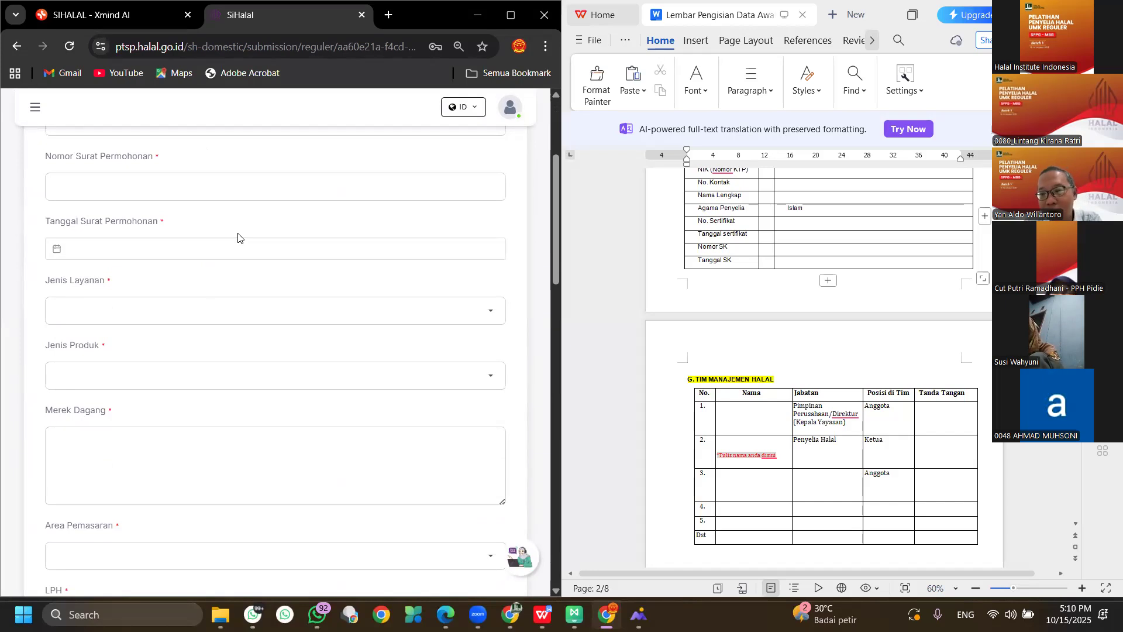
scroll(239, 234, "up", 2)
scroll(233, 241, "down", 4)
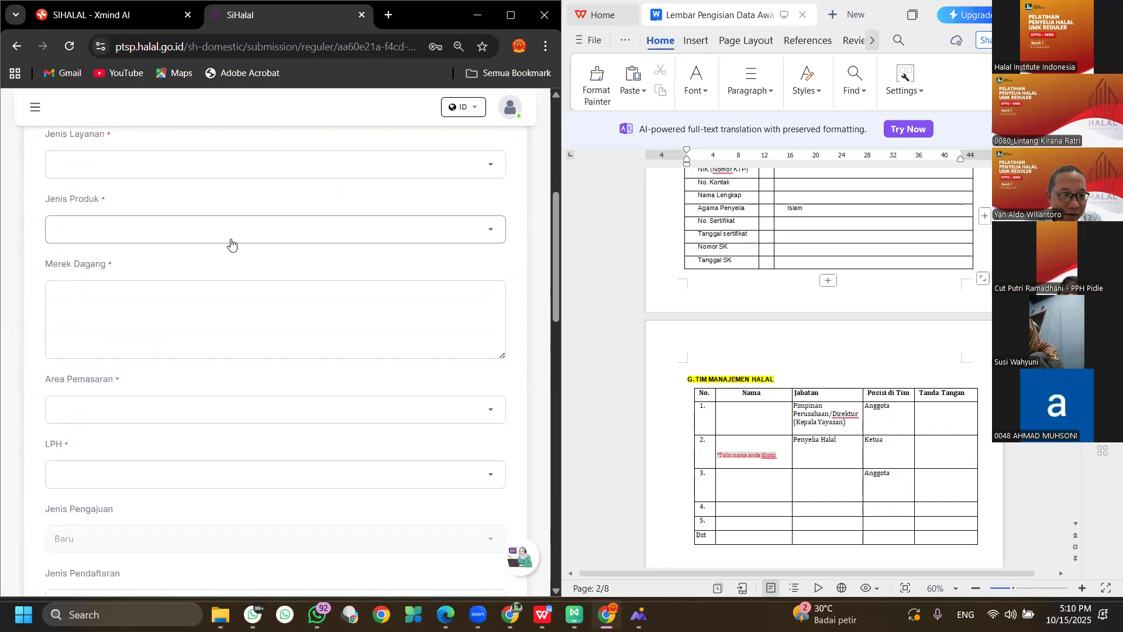
scroll(311, 344, "down", 2)
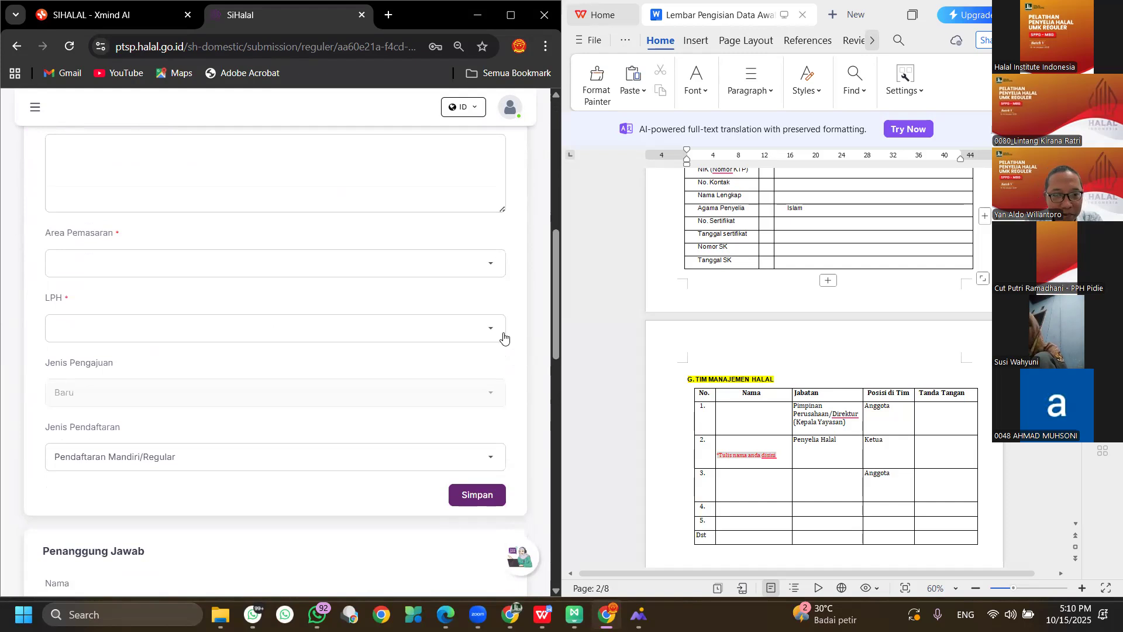
Check the LPH dropdown twice, finding it has no options.
left_click(491, 331)
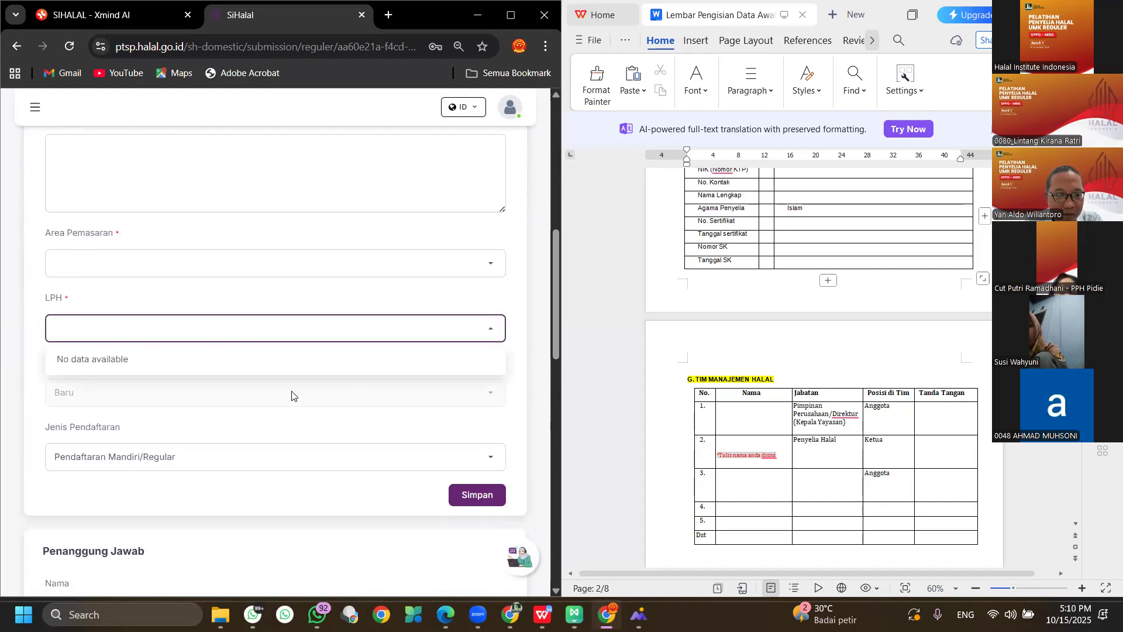
left_click(362, 332)
scroll(364, 331, "up", 9)
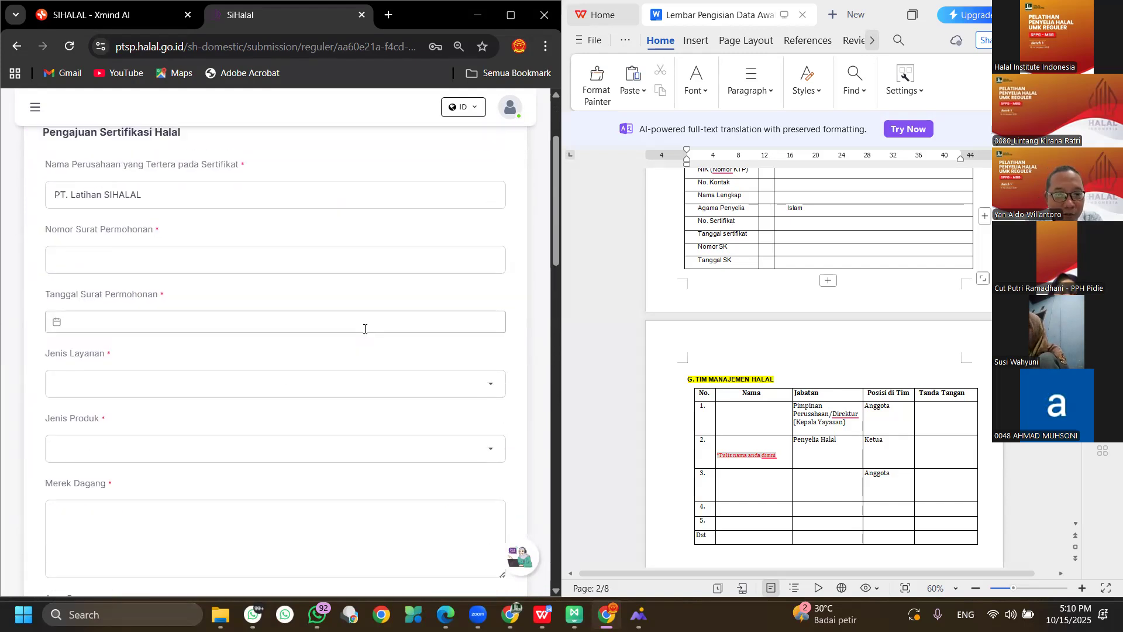
scroll(302, 346, "down", 10)
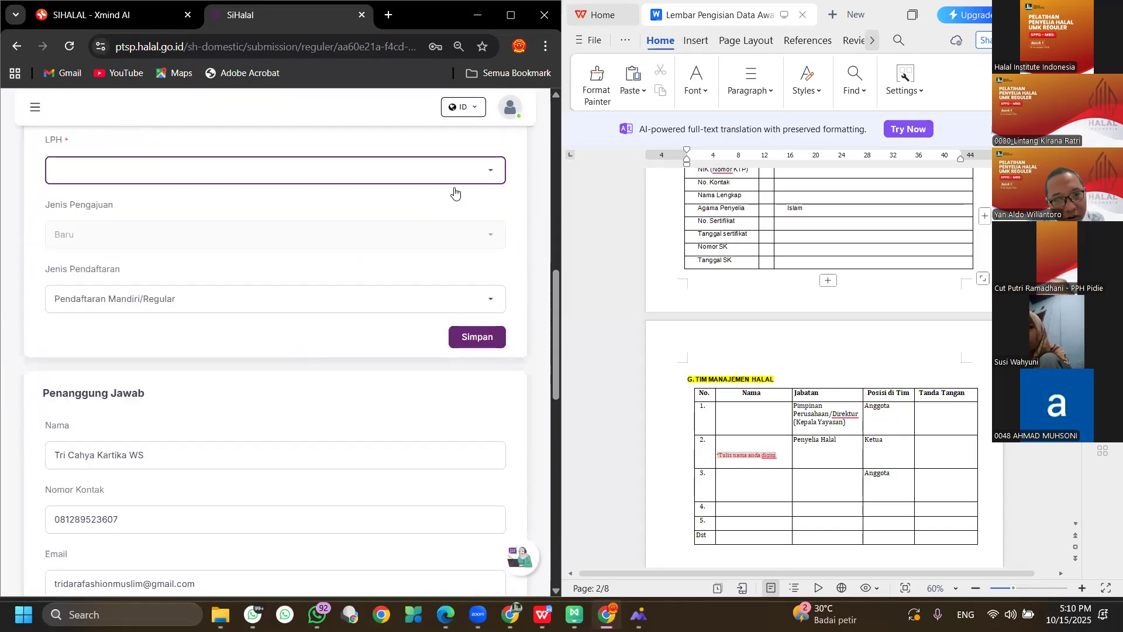
left_click(487, 173)
left_click(486, 173)
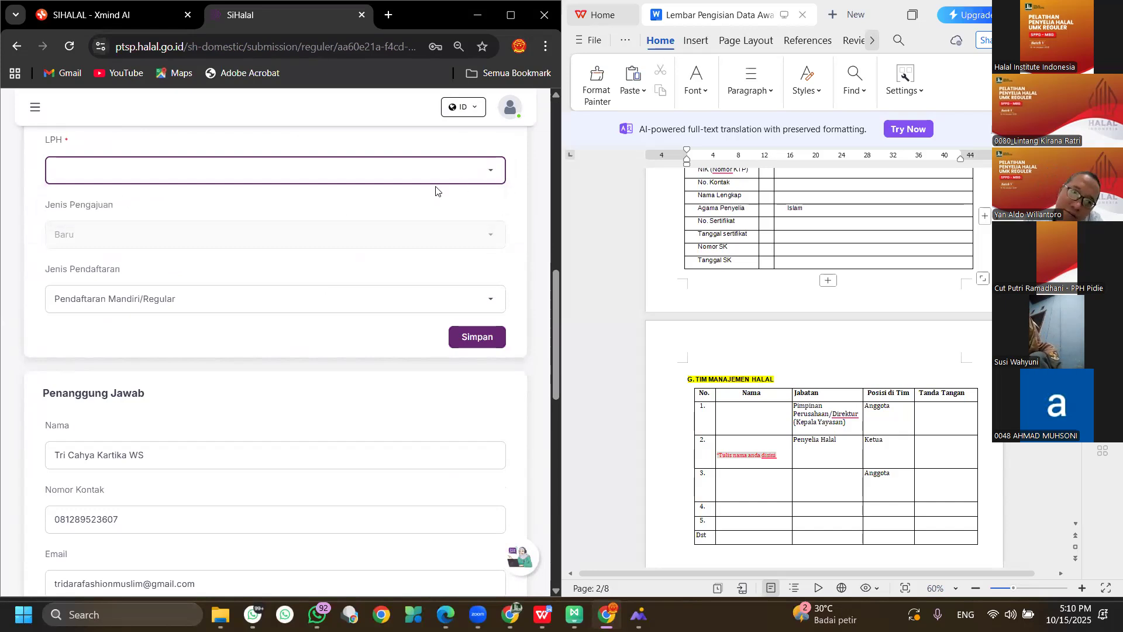
scroll(302, 227, "up", 5)
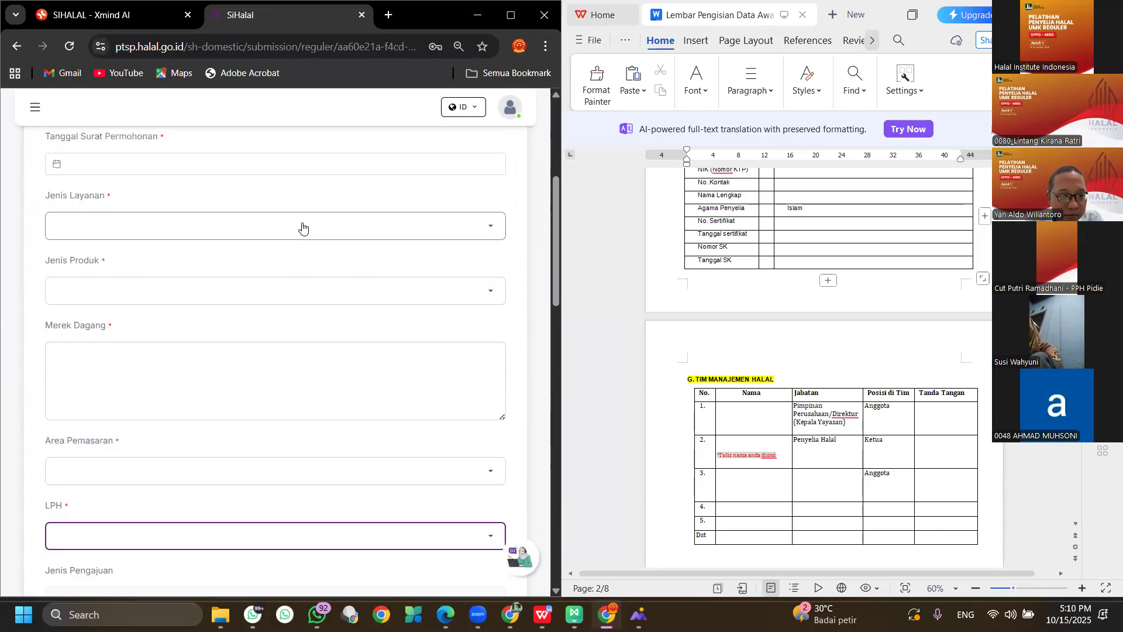
scroll(226, 275, "up", 1)
scroll(255, 267, "up", 3)
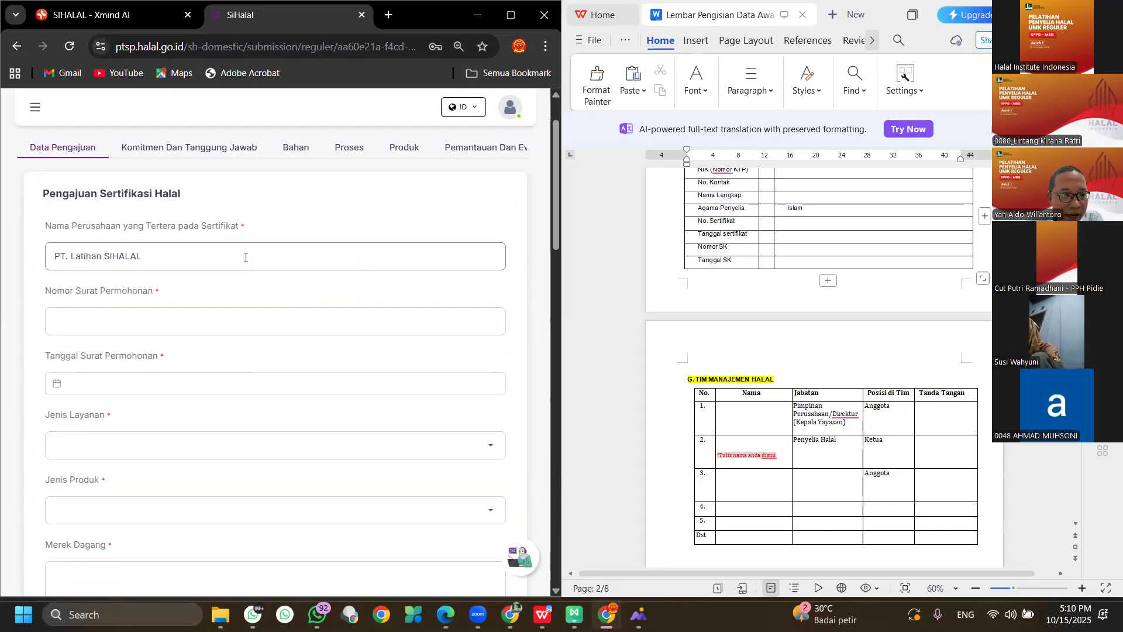
scroll(244, 258, "down", 3)
Enter 01 as the request letter number and choose Makanan as the service type.
left_click(174, 176)
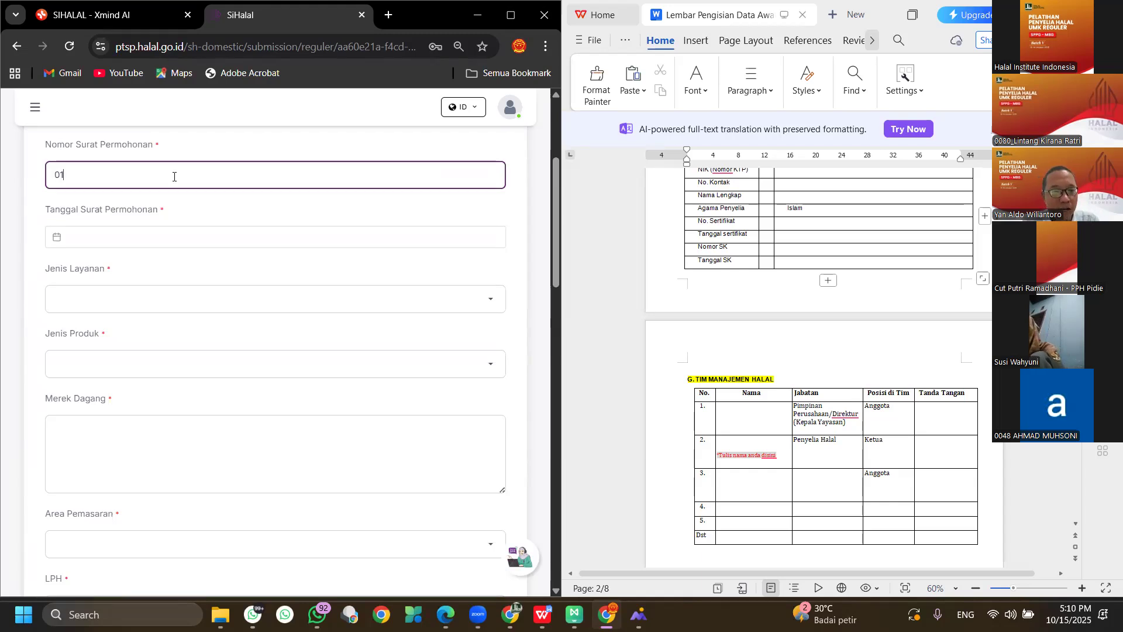
type("01")
left_click(164, 243)
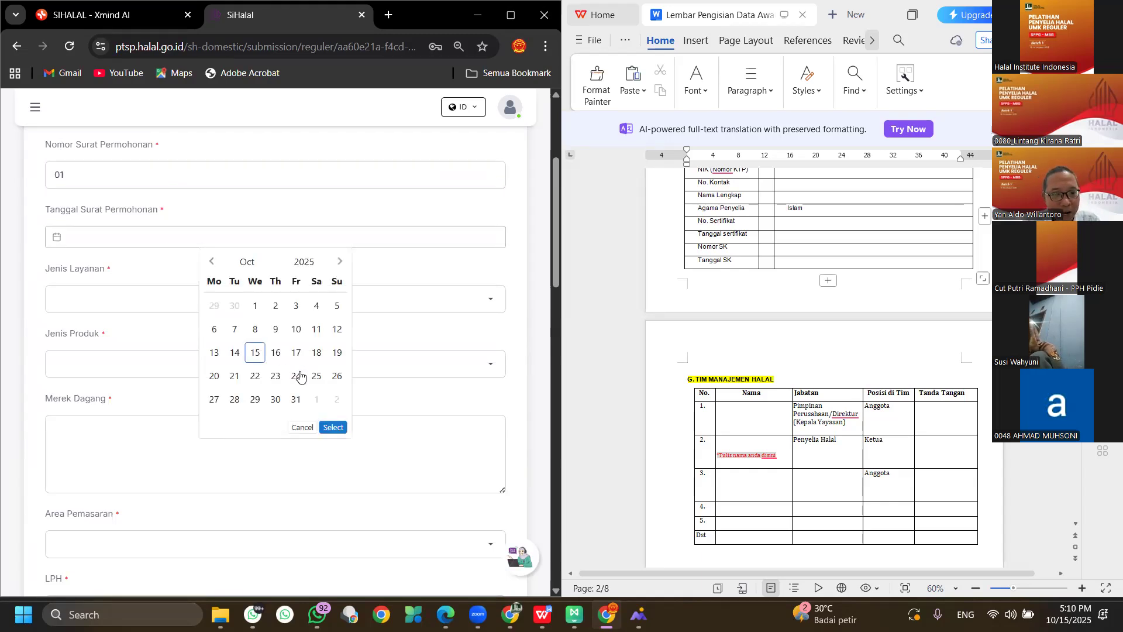
left_click(100, 300)
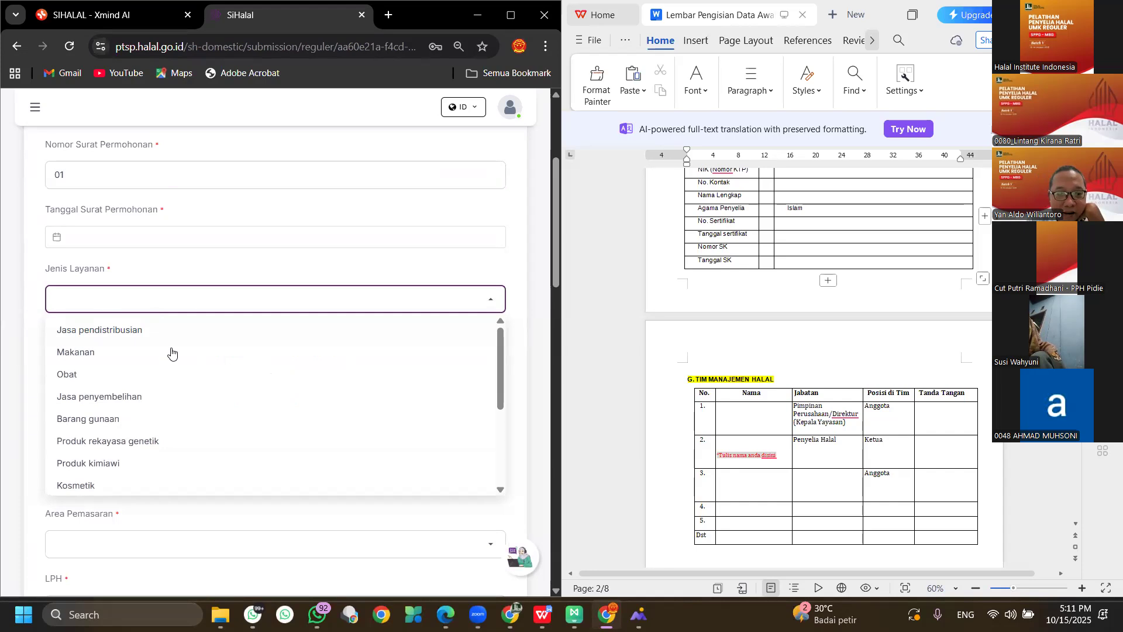
scroll(180, 426, "down", 1)
scroll(180, 428, "down", 3)
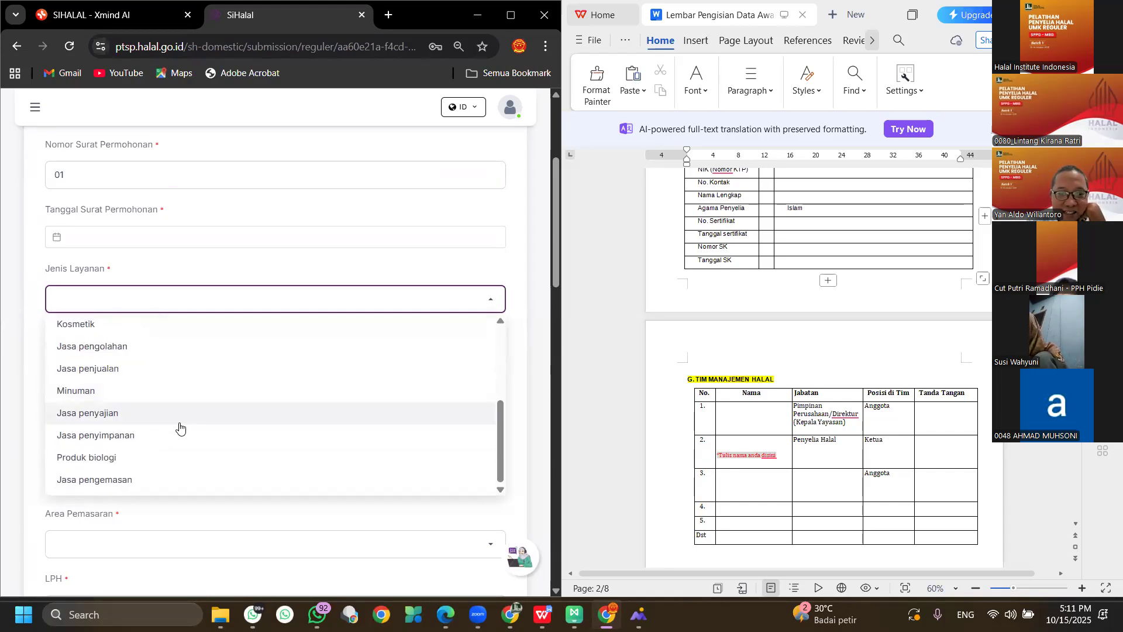
scroll(180, 428, "up", 5)
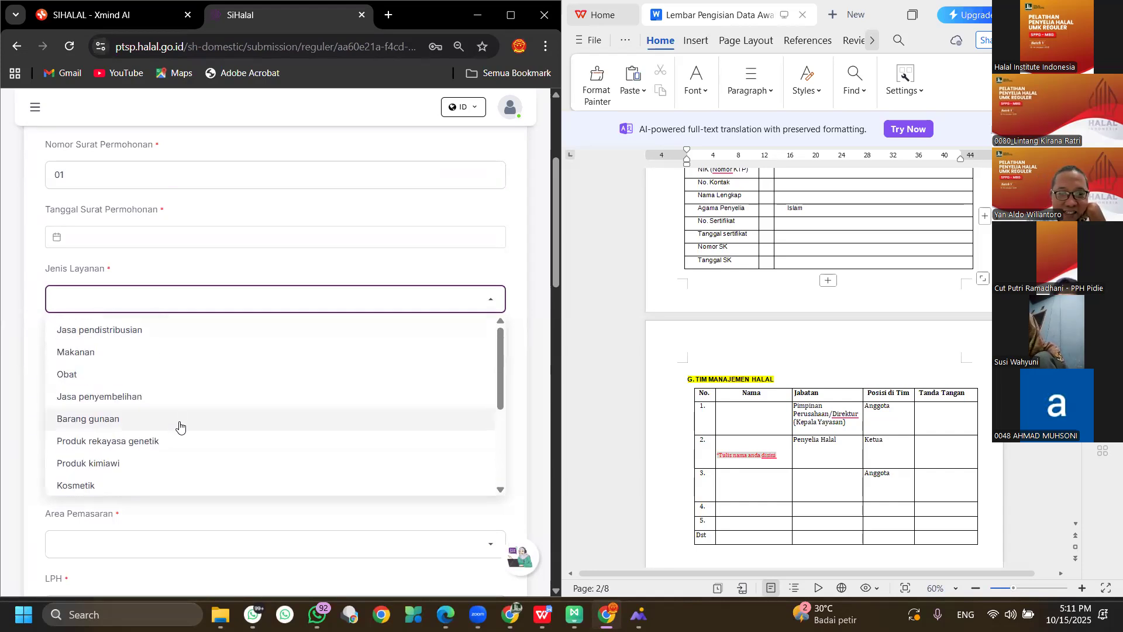
left_click(208, 353)
Set the product type to Penyediaan makanan dan minuman dengan pengolahan.
left_click(209, 357)
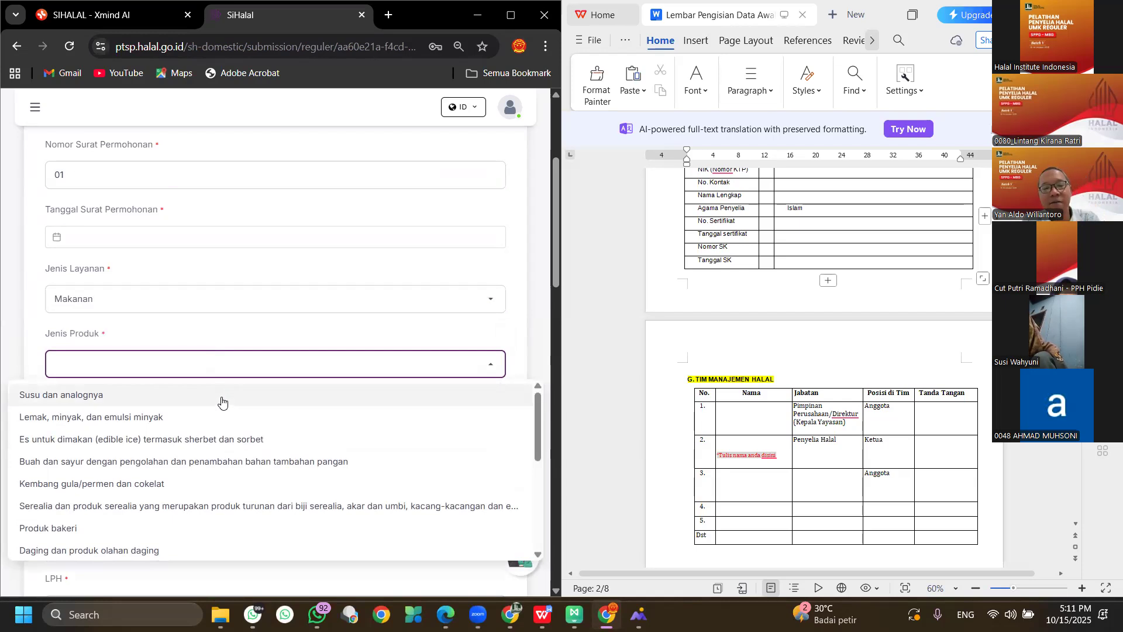
scroll(270, 431, "down", 3)
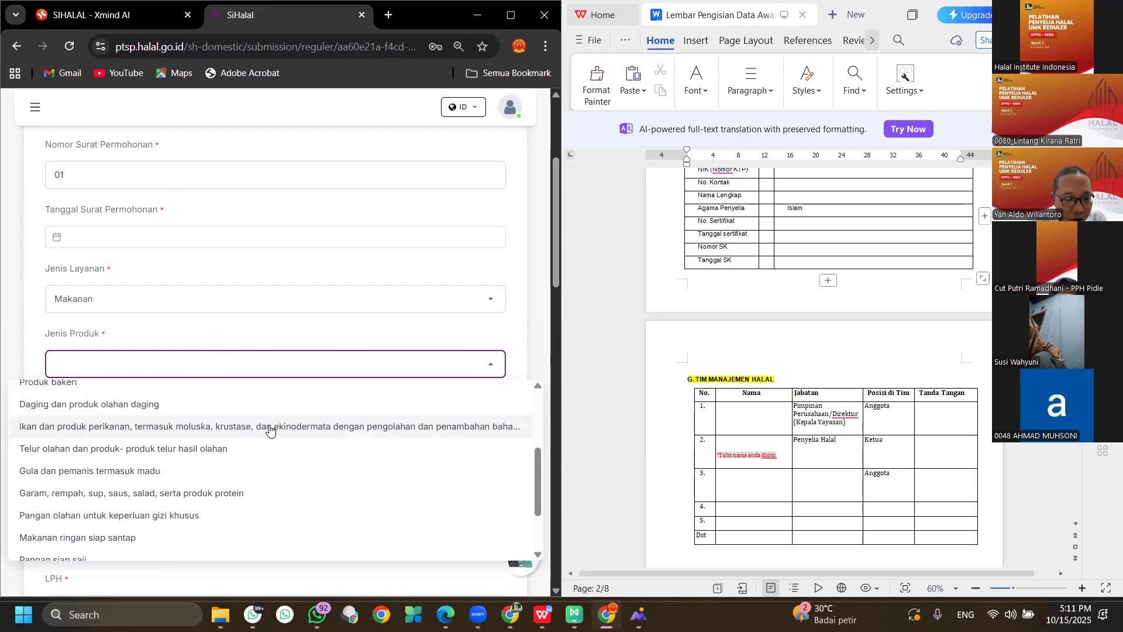
scroll(270, 430, "down", 3)
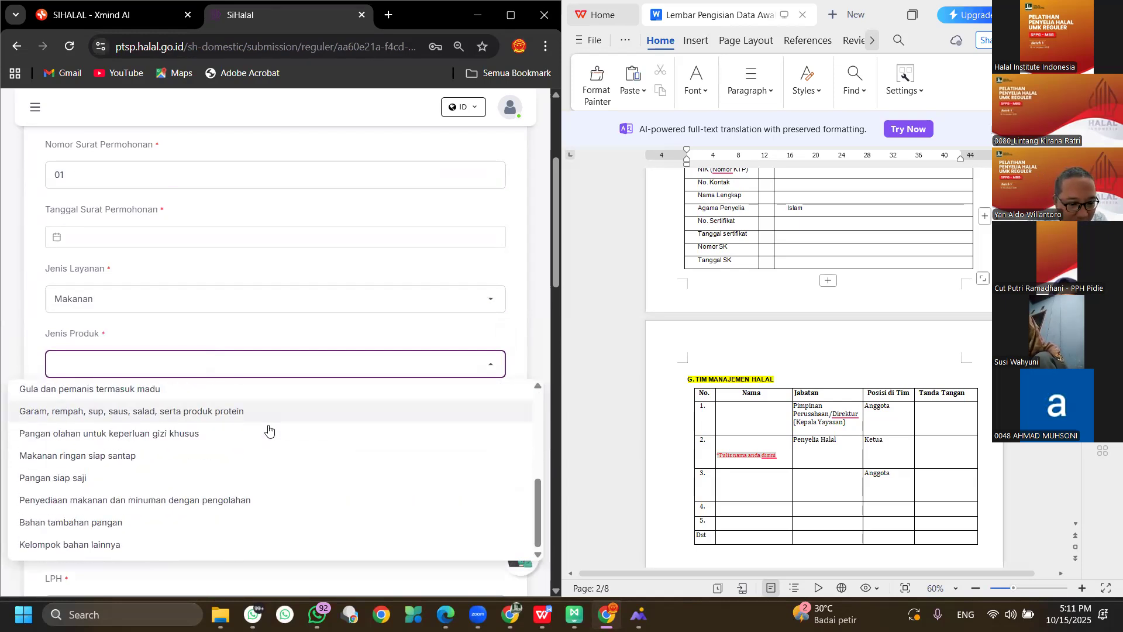
left_click(216, 499)
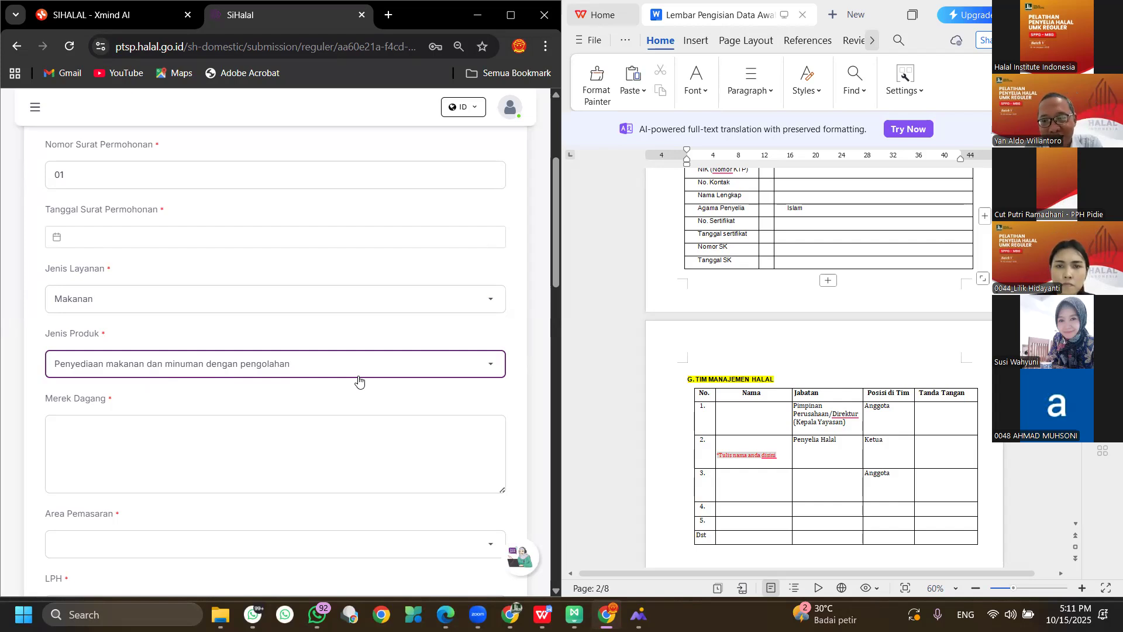
Set the Area Pemasaran to Kabupaten/Kota.
scroll(358, 380, "down", 3)
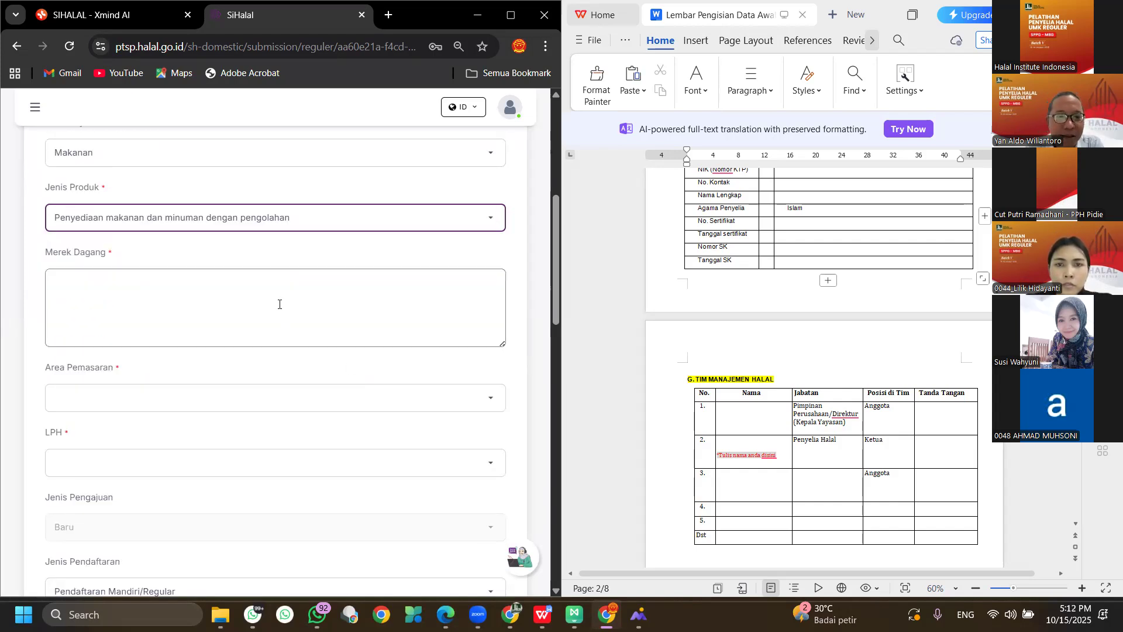
left_click(275, 294)
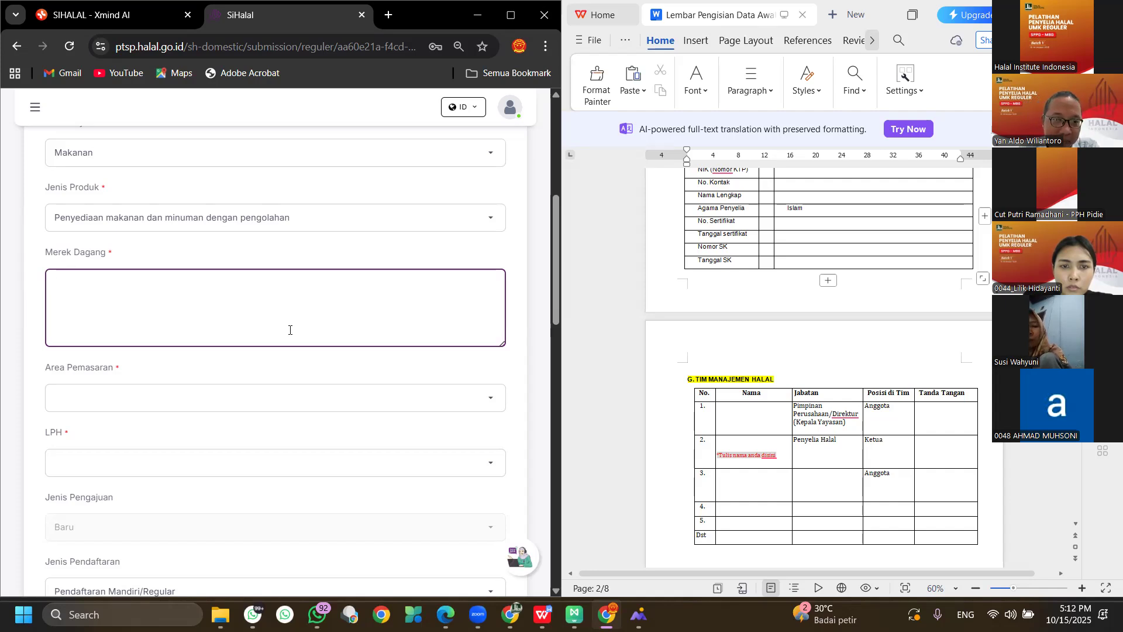
left_click(240, 406)
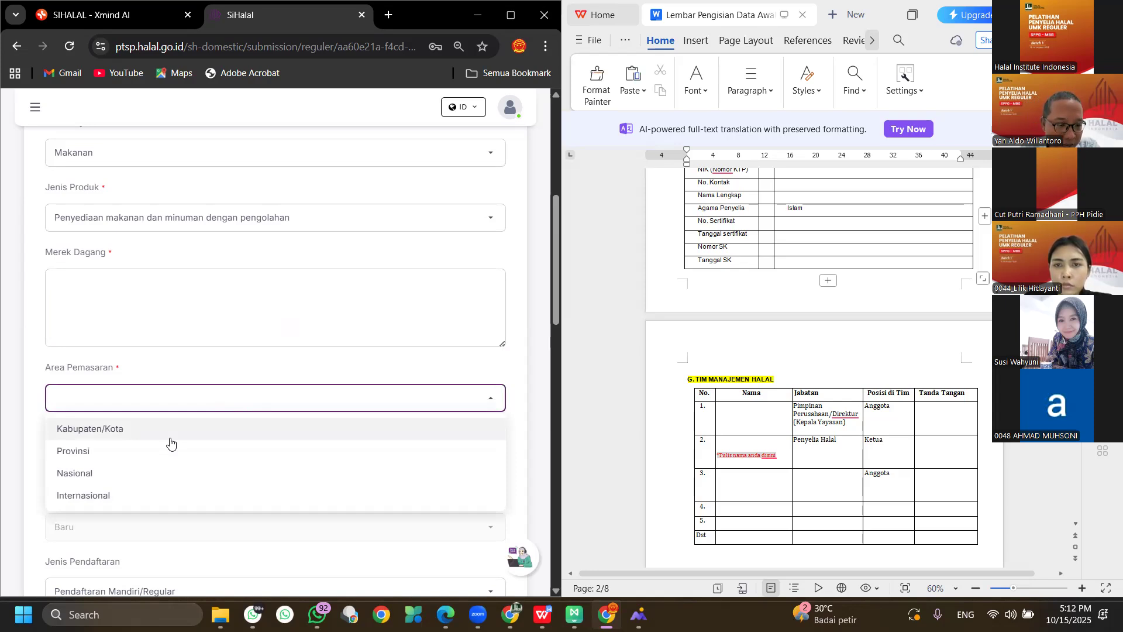
left_click(170, 442)
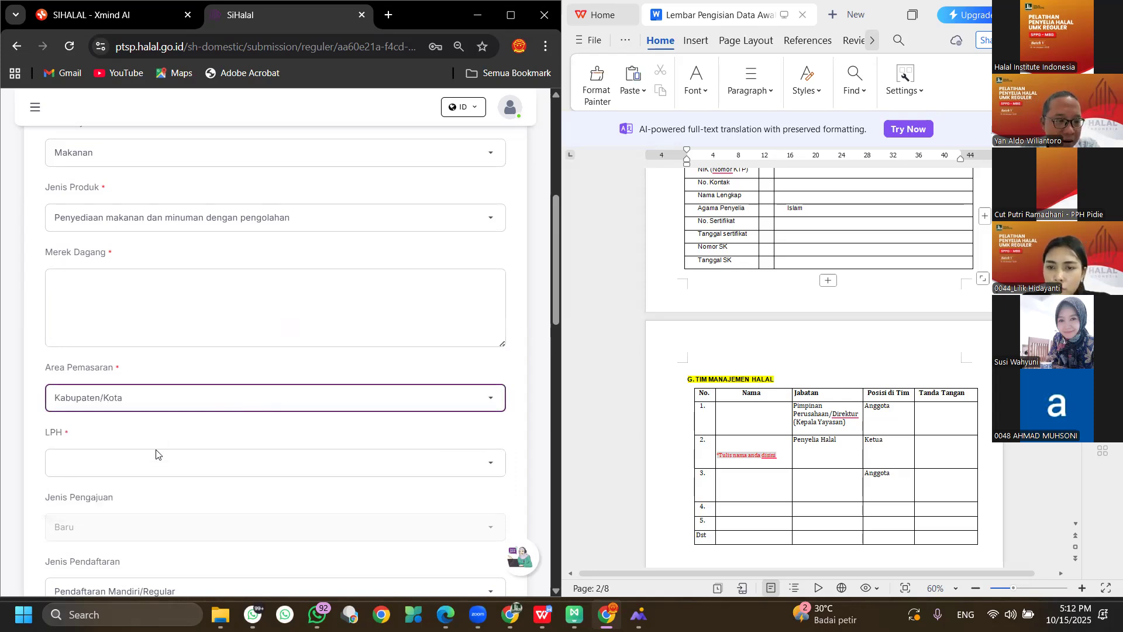
Look through the LPH list and close it without choosing an inspection body.
left_click(142, 462)
scroll(234, 401, "down", 10)
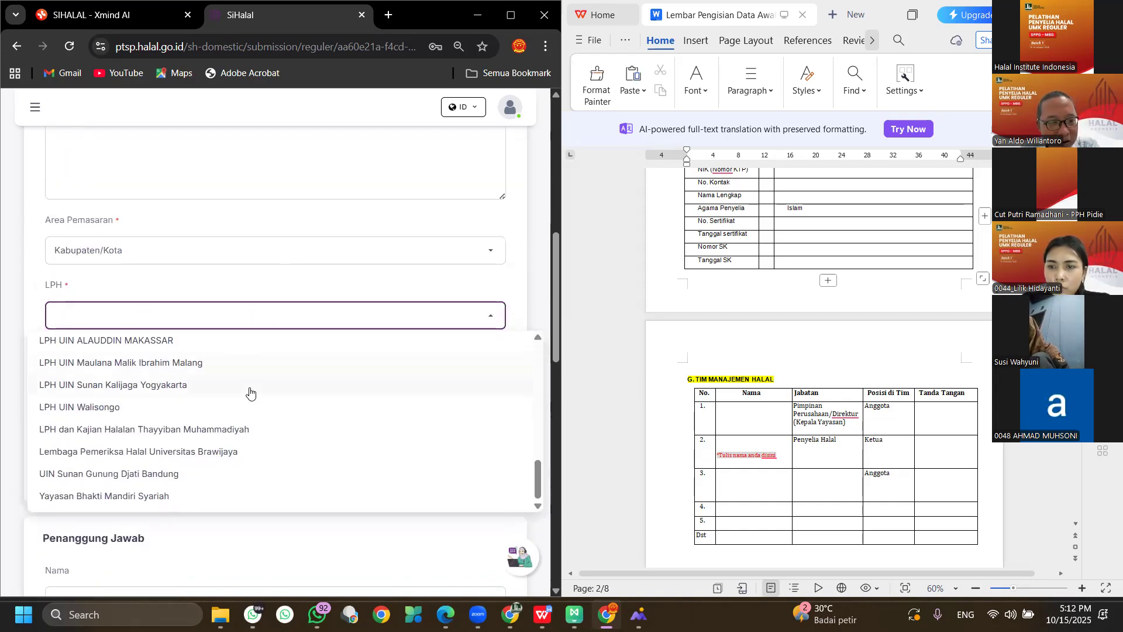
scroll(251, 391, "down", 5)
scroll(306, 316, "up", 4)
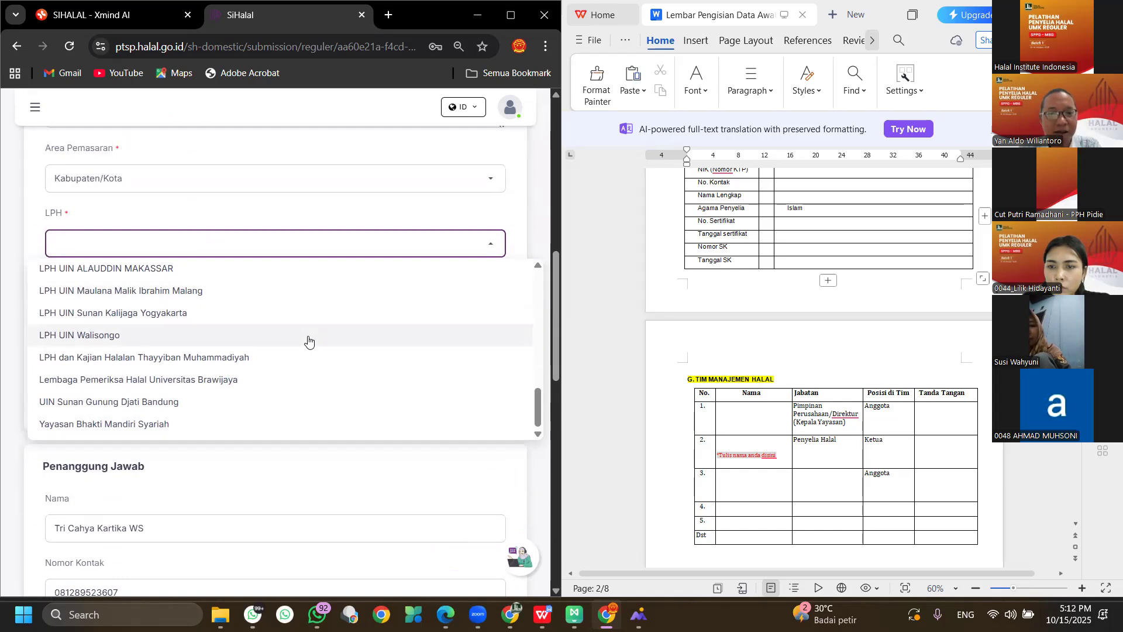
scroll(318, 333, "down", 5)
scroll(310, 264, "up", 4)
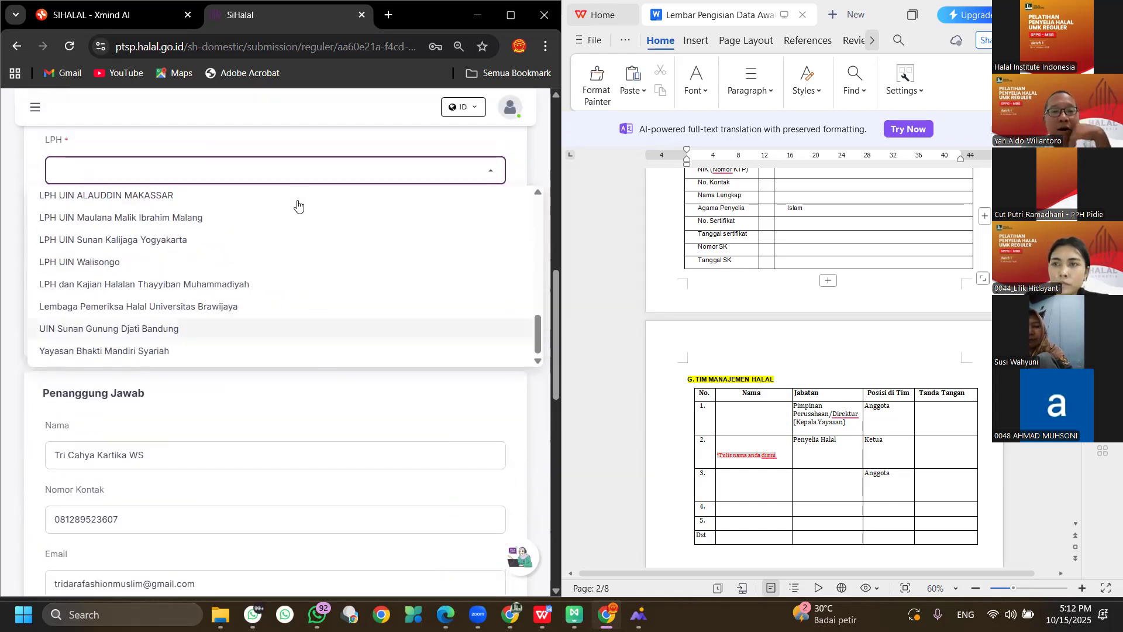
left_click(308, 173)
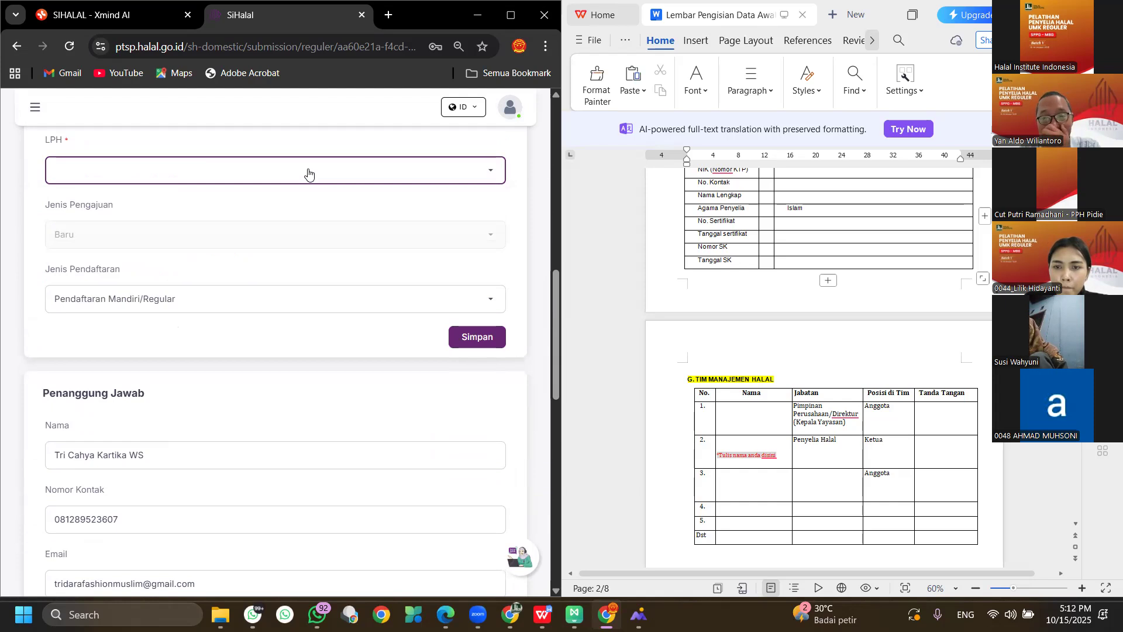
scroll(270, 331, "down", 15)
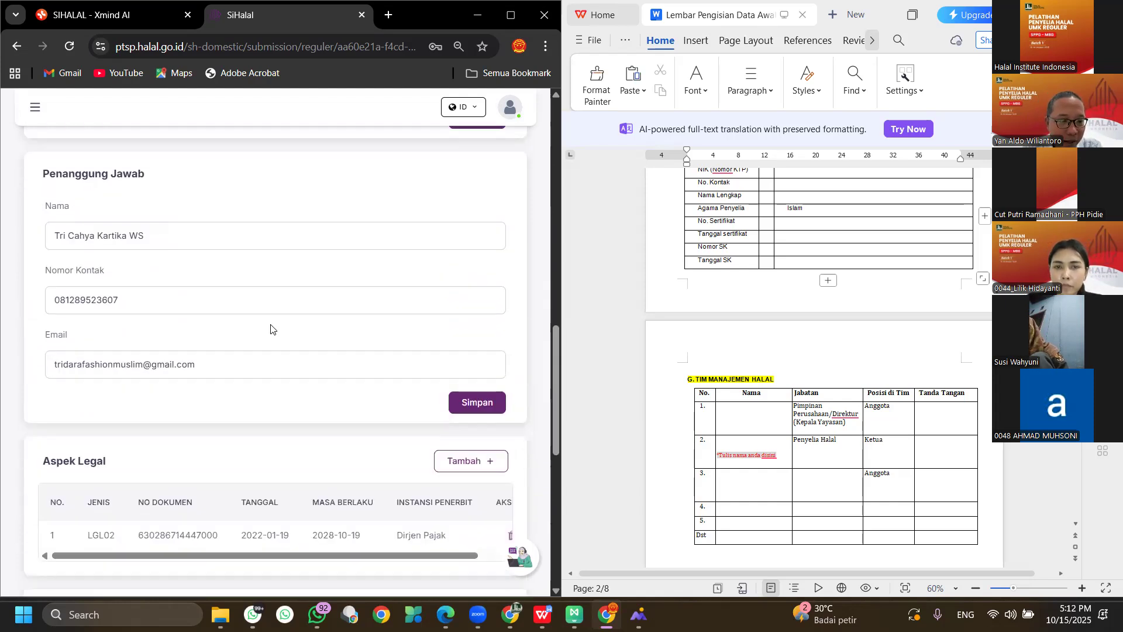
scroll(263, 317, "up", 20)
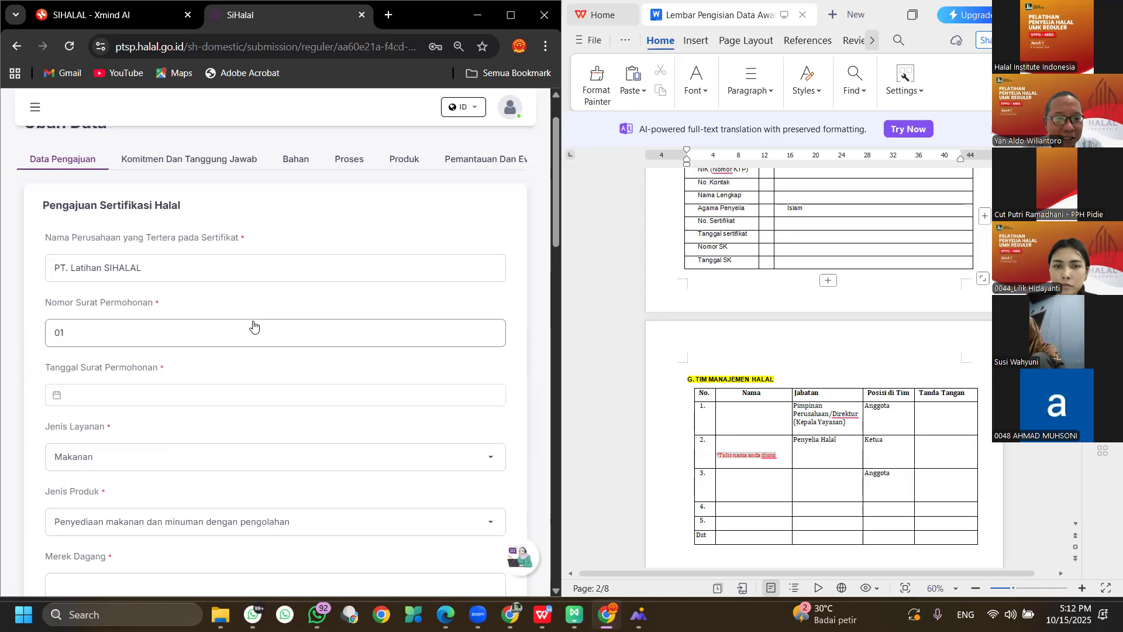
scroll(255, 320, "down", 2)
scroll(255, 311, "up", 4)
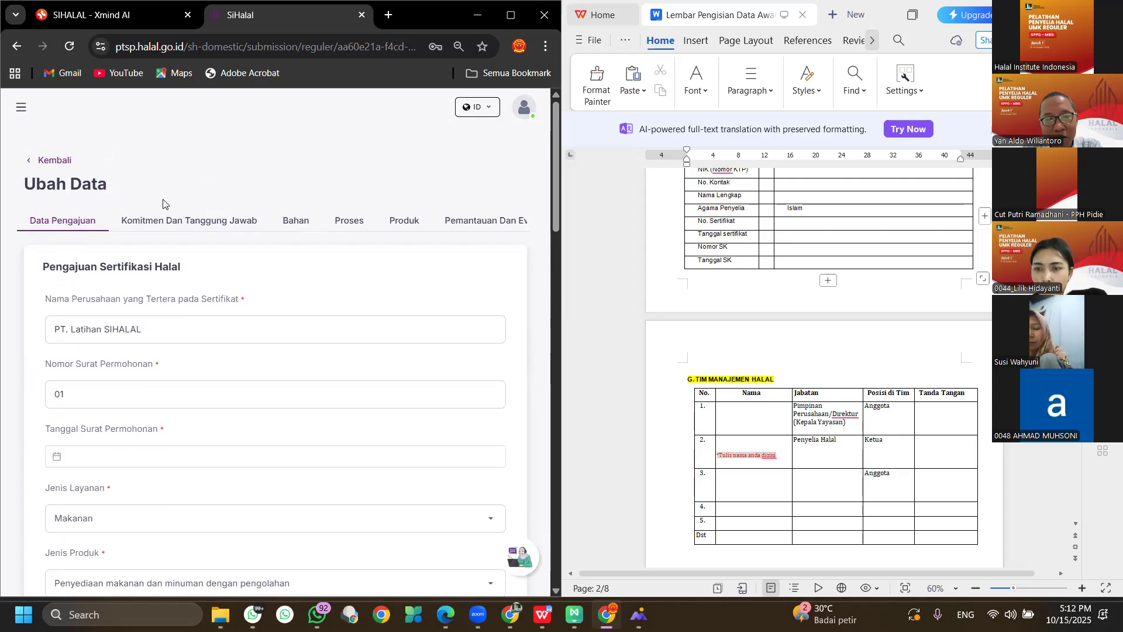
Show the empty Komitmen Dan Tanggung Jawab tab in a maximized Chrome window, closing WPS.
left_click(199, 225)
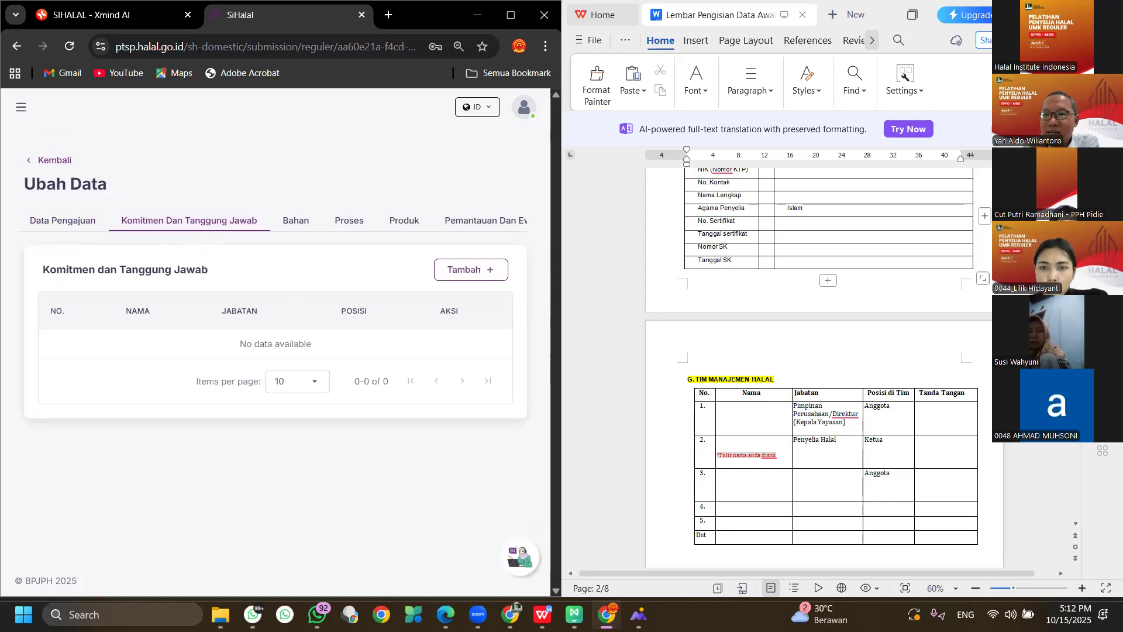
left_click(1107, 14)
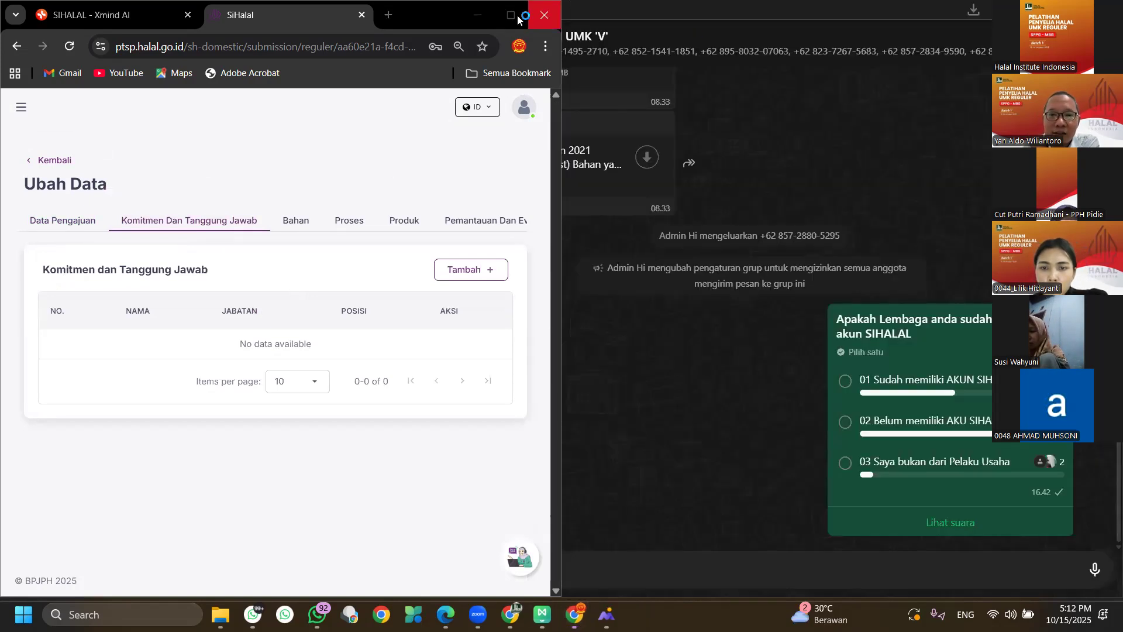
left_click(515, 19)
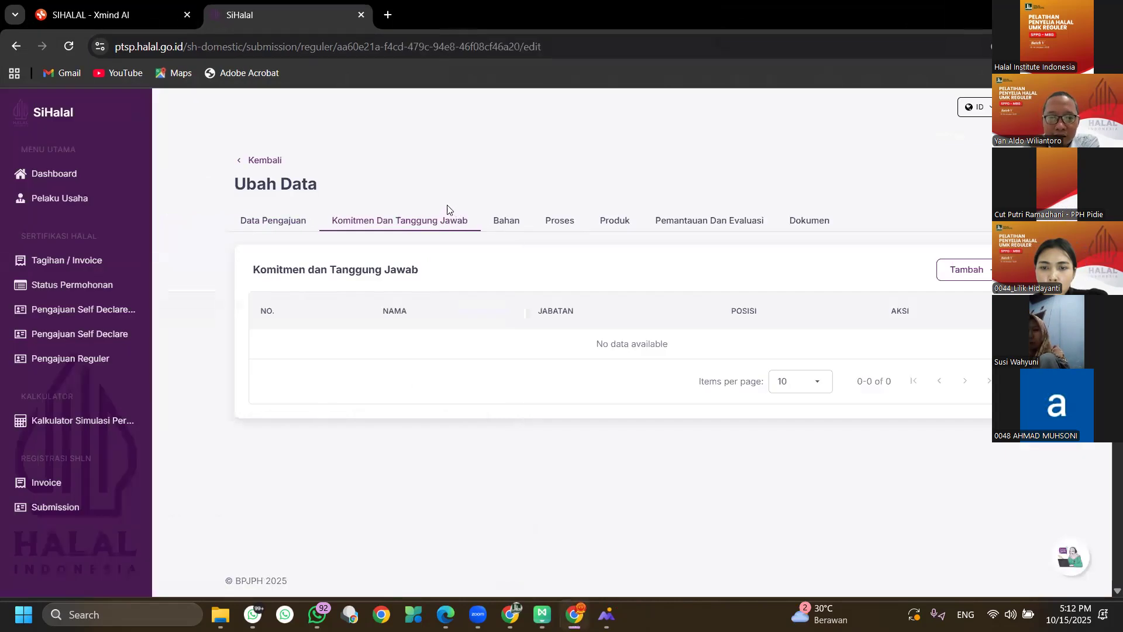
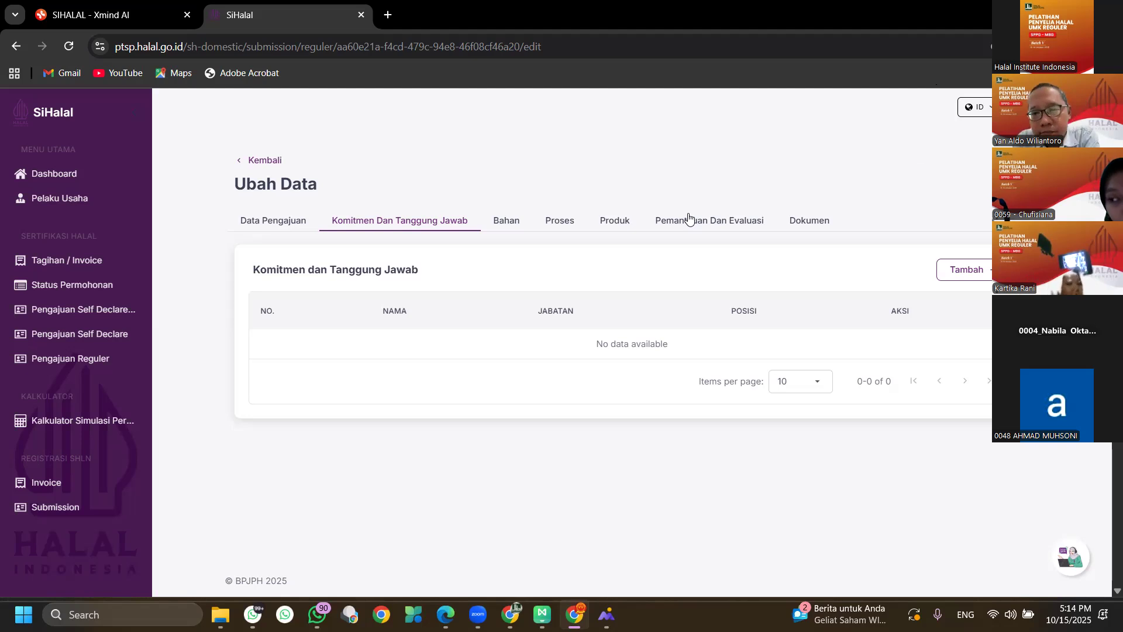
Show the Data Pengajuan form with PT. Latihan SIHALAL as the company name.
left_click(297, 219)
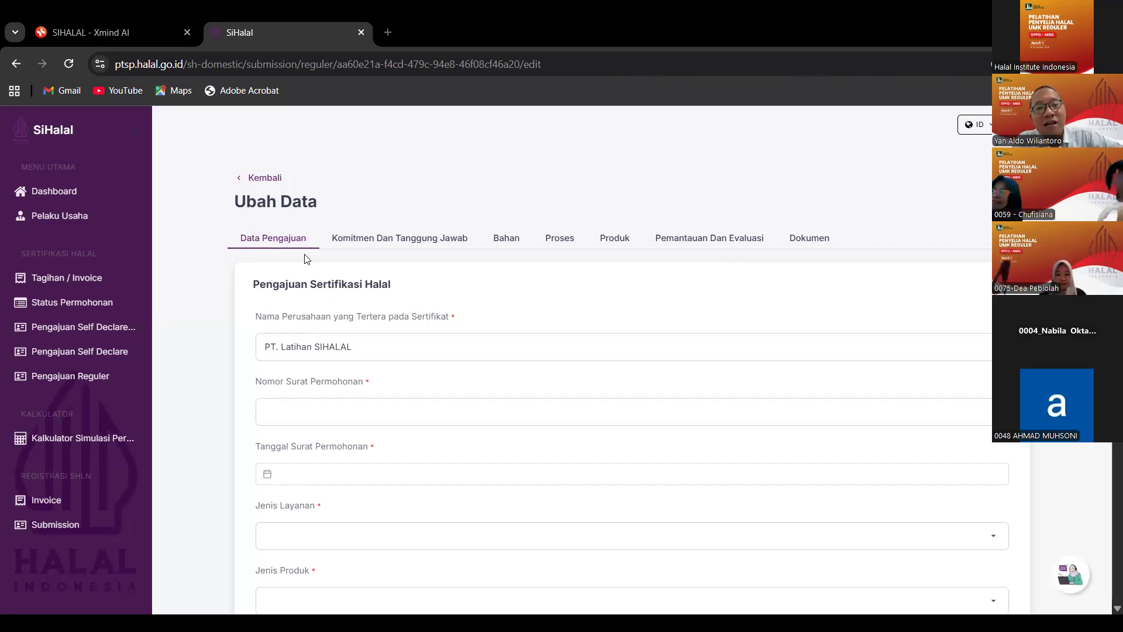
Open Komitmen Dan Tanggung Jawab and cancel adding a member, leaving the member table empty.
left_click(426, 240)
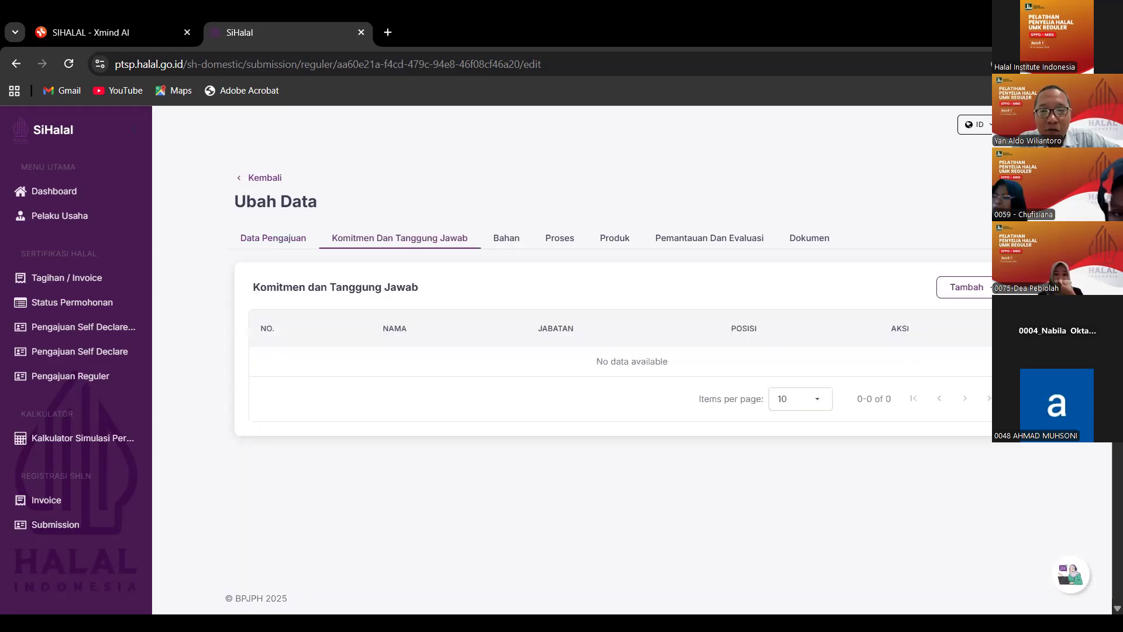
left_click(983, 289)
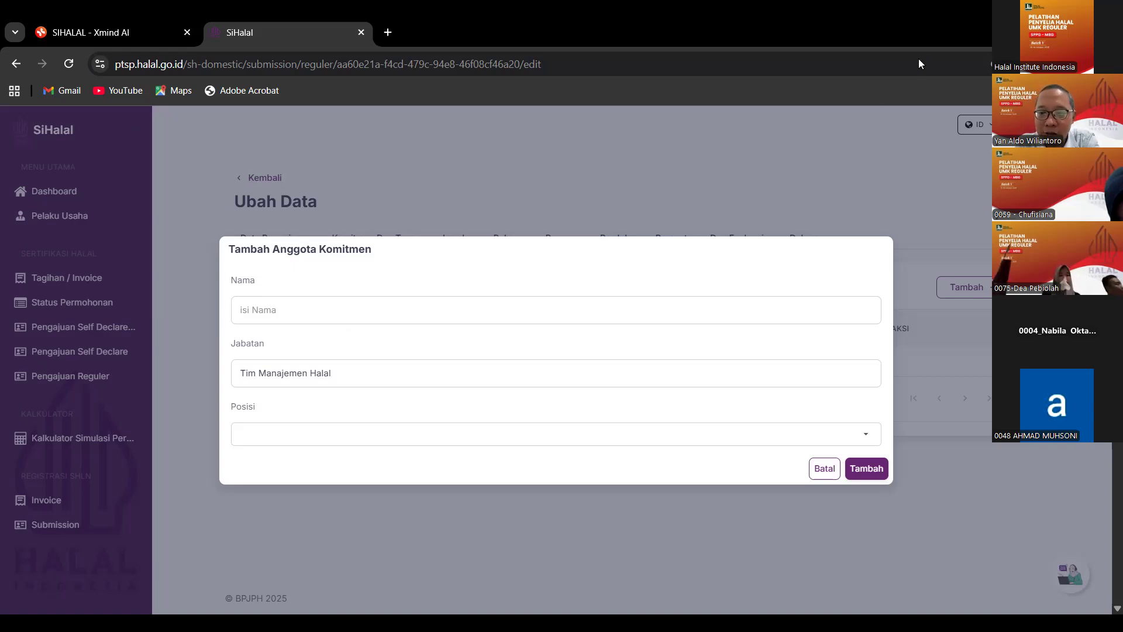
left_click(824, 468)
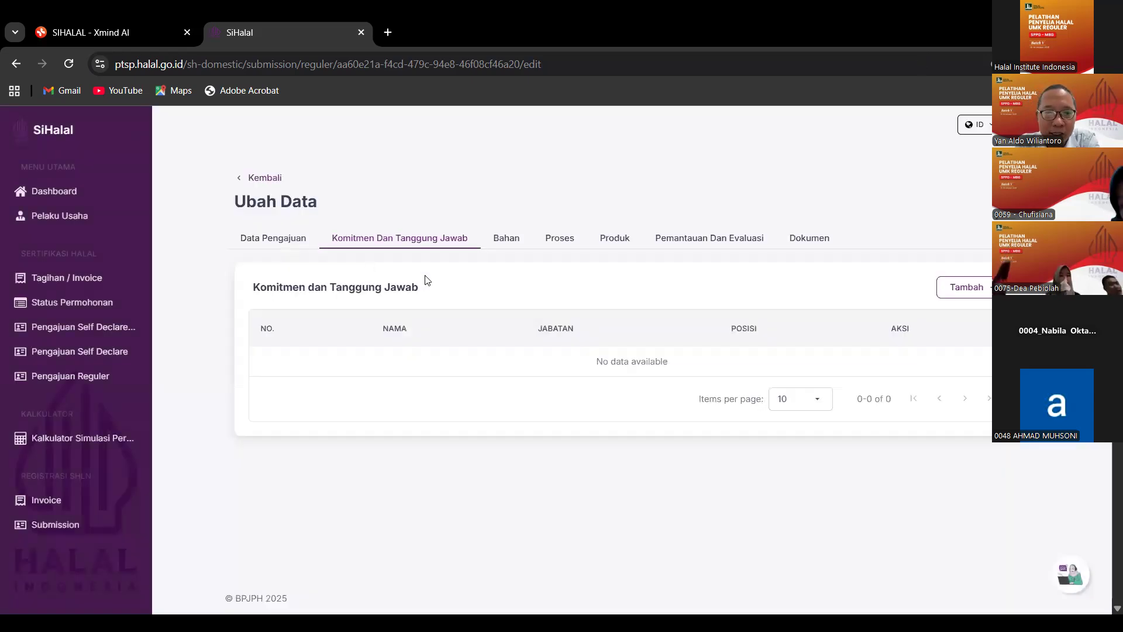
Open the Bahan tab, check its empty tables, and cancel the Tambah Data Bahan dialog.
left_click(508, 242)
scroll(565, 325, "down", 3)
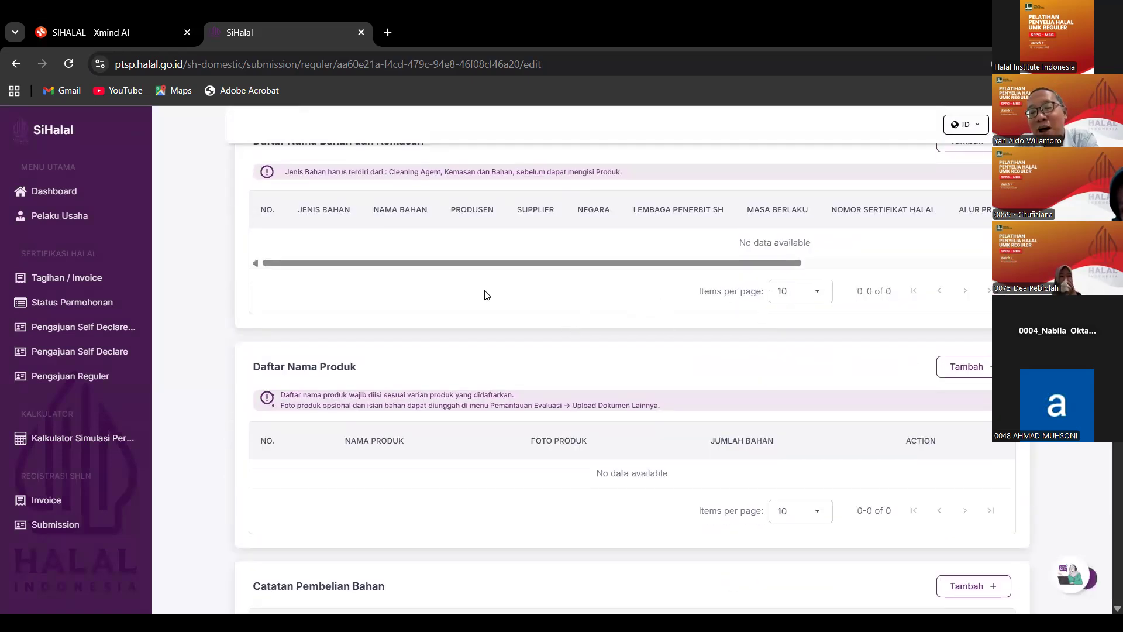
scroll(468, 285, "up", 1)
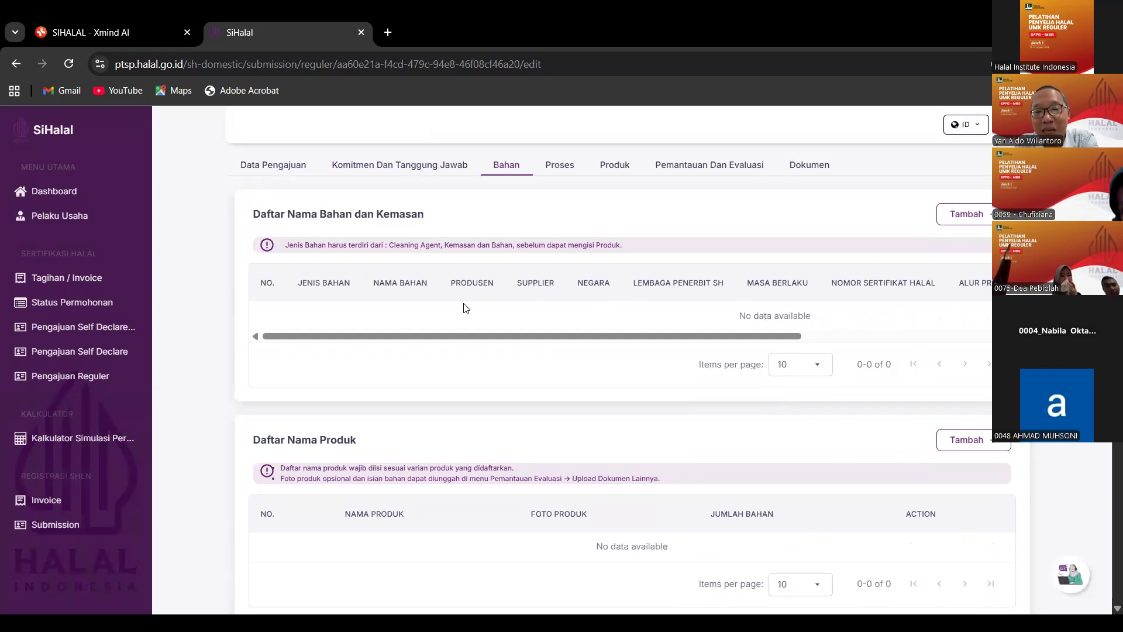
left_click_drag(733, 338, 915, 337)
left_click(941, 219)
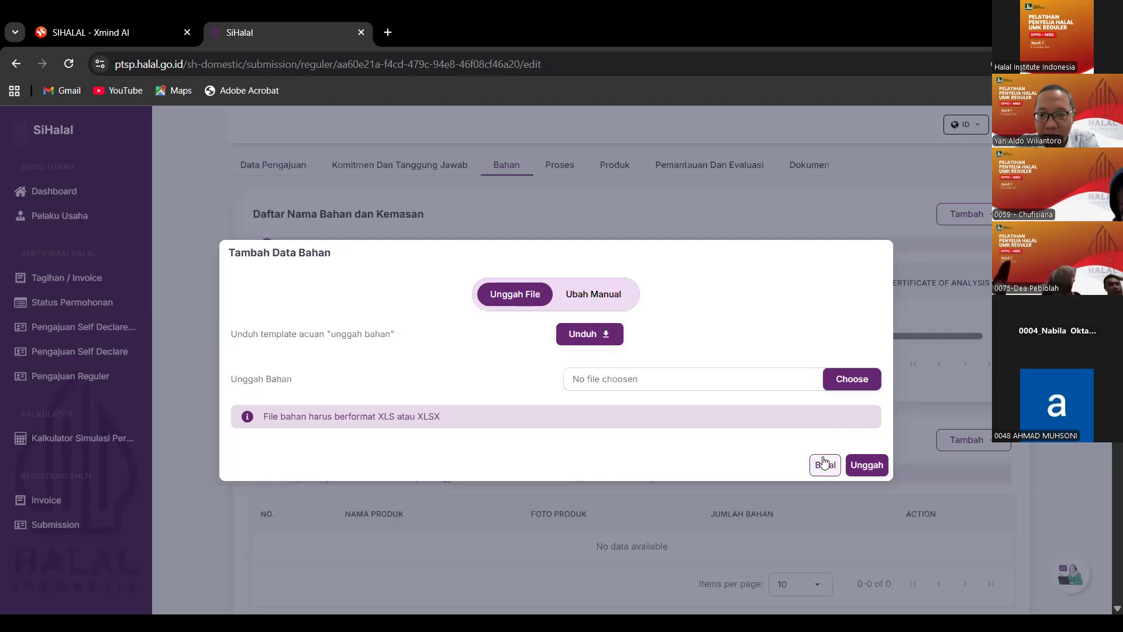
left_click(826, 465)
scroll(690, 357, "down", 3)
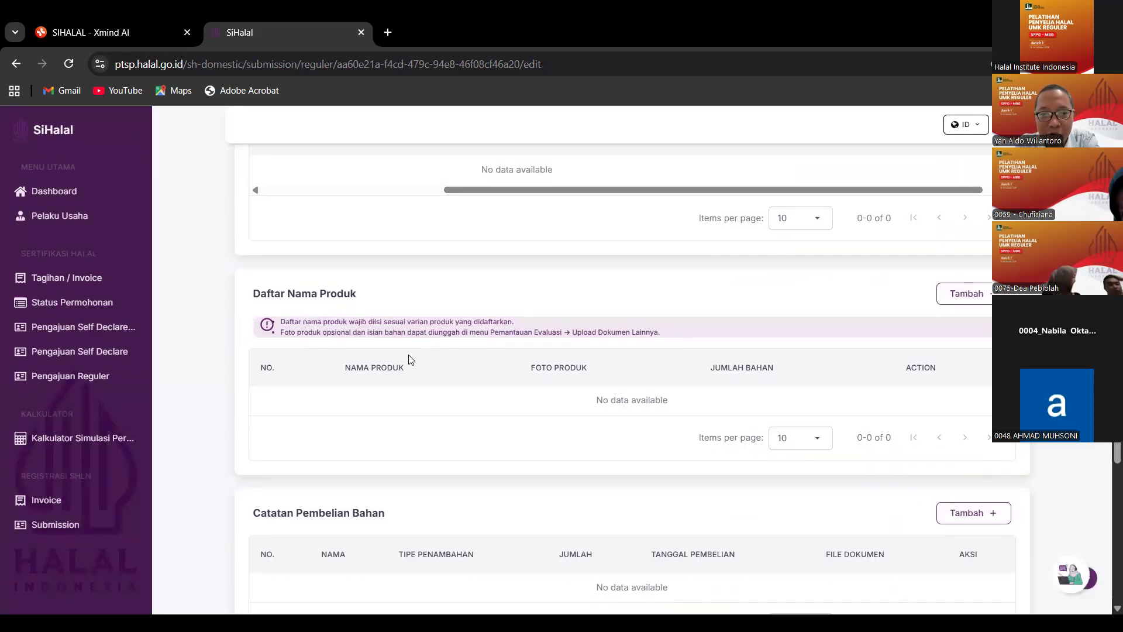
scroll(383, 324, "down", 2)
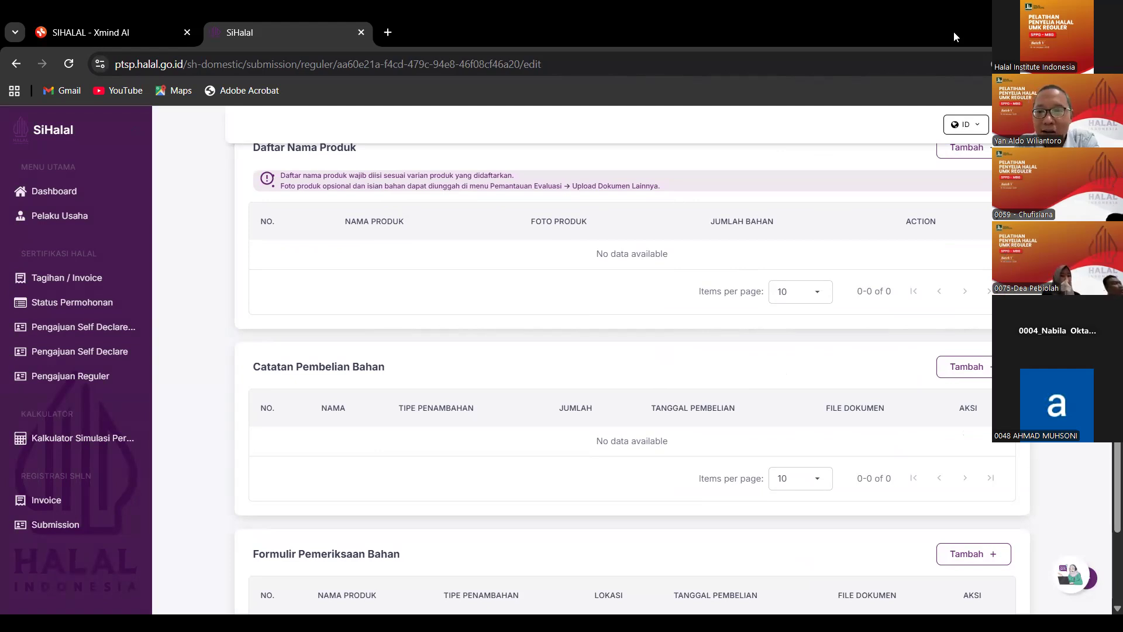
scroll(531, 344, "down", 3)
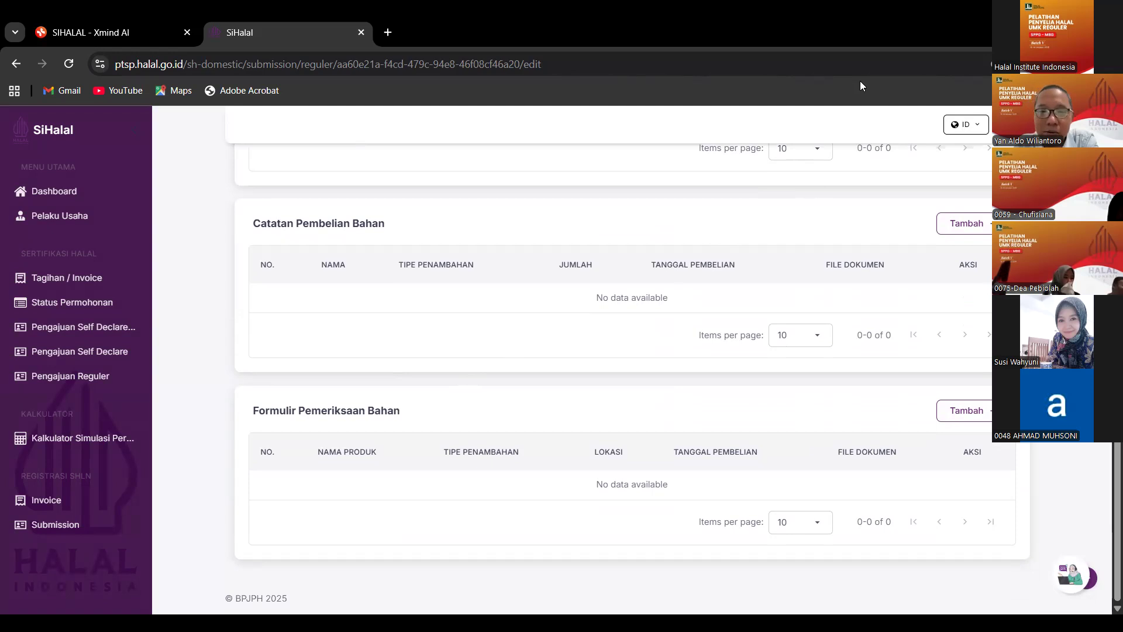
scroll(654, 176, "up", 1)
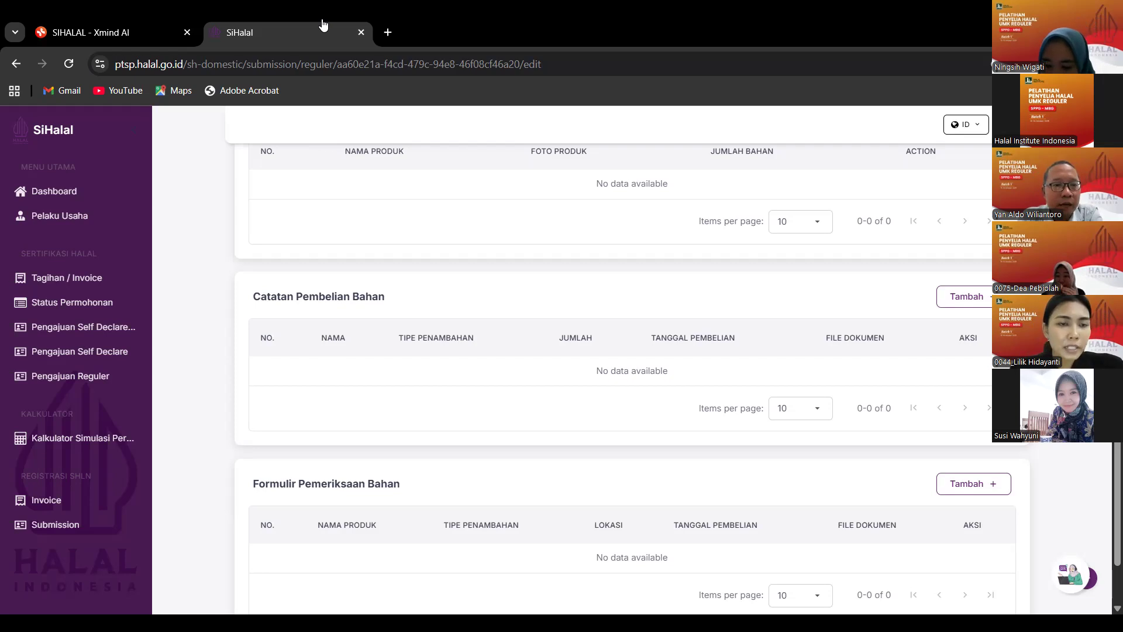
Open PT. Latihan SIHALAL's business profile, browse its edit form, then return to Detail Pelaku Usaha.
left_click(74, 218)
left_click(913, 169)
scroll(597, 339, "down", 18)
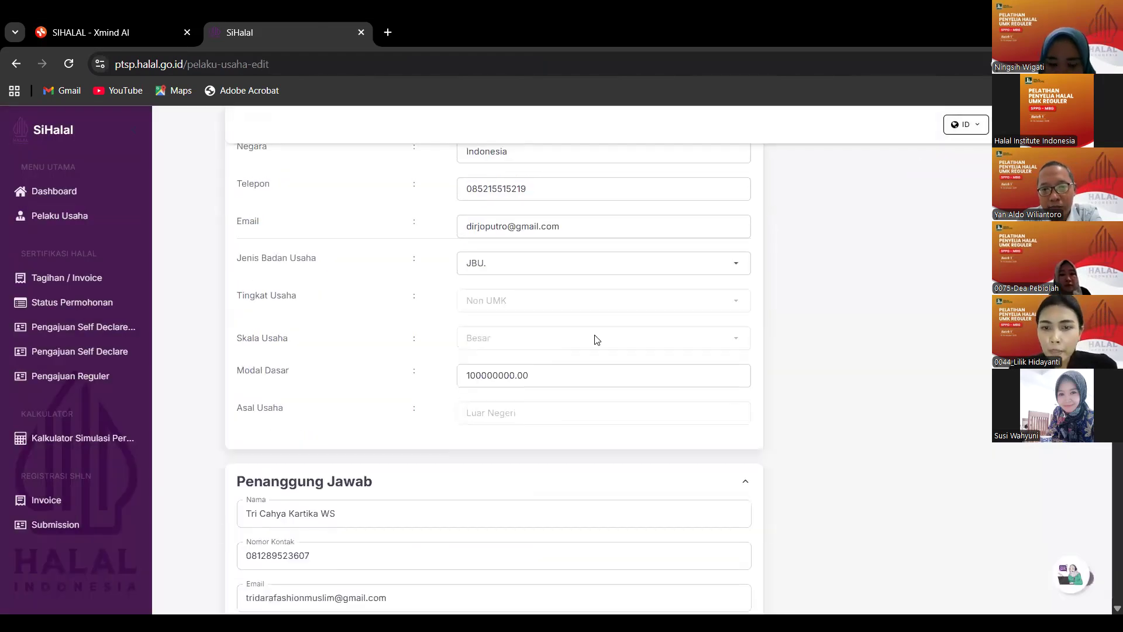
scroll(623, 369, "up", 18)
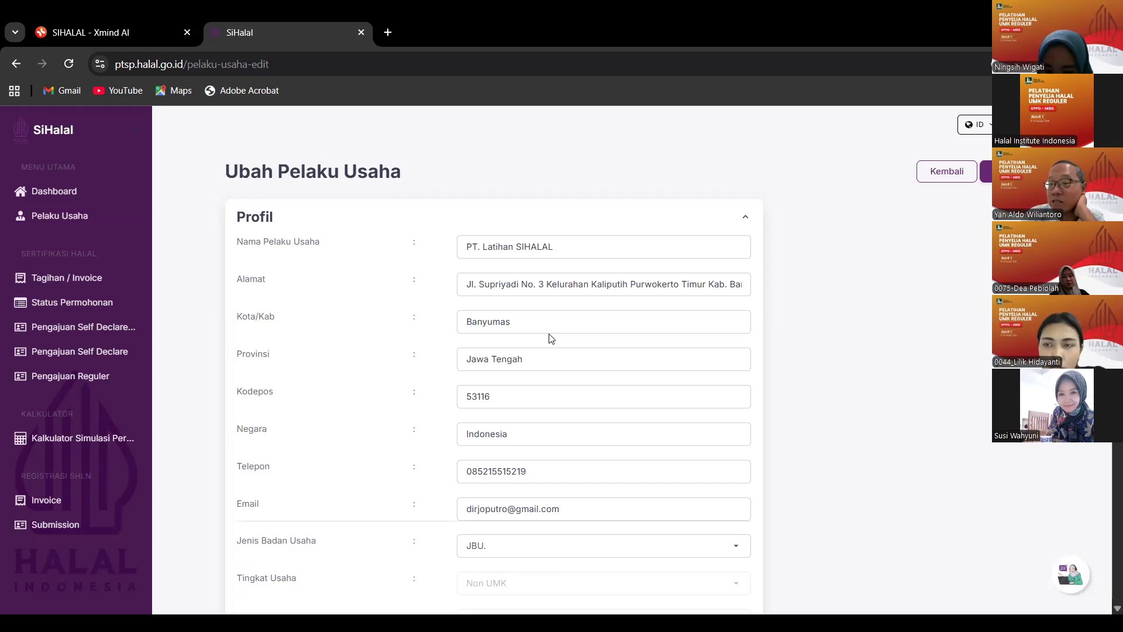
scroll(550, 333, "down", 1)
scroll(551, 327, "down", 5)
scroll(548, 318, "down", 4)
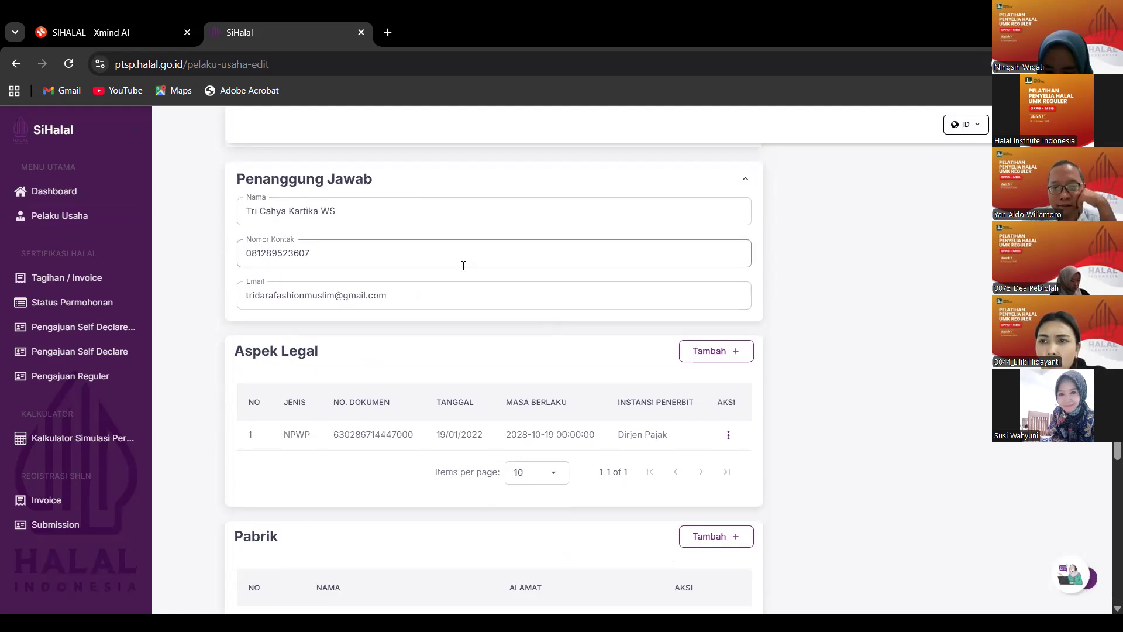
scroll(461, 263, "up", 5)
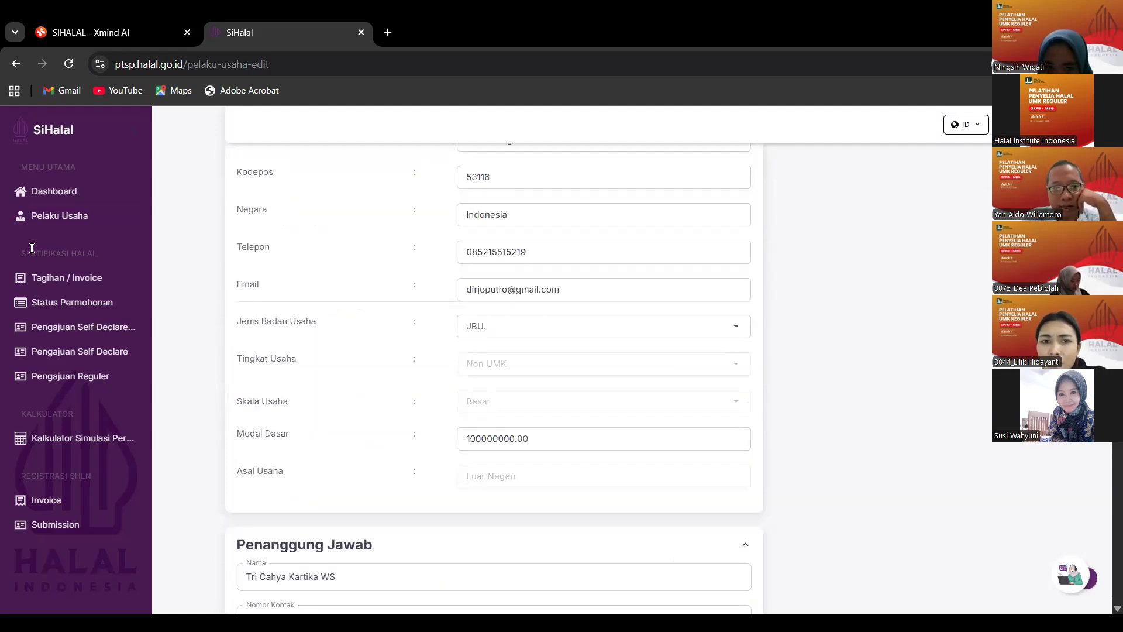
left_click(65, 223)
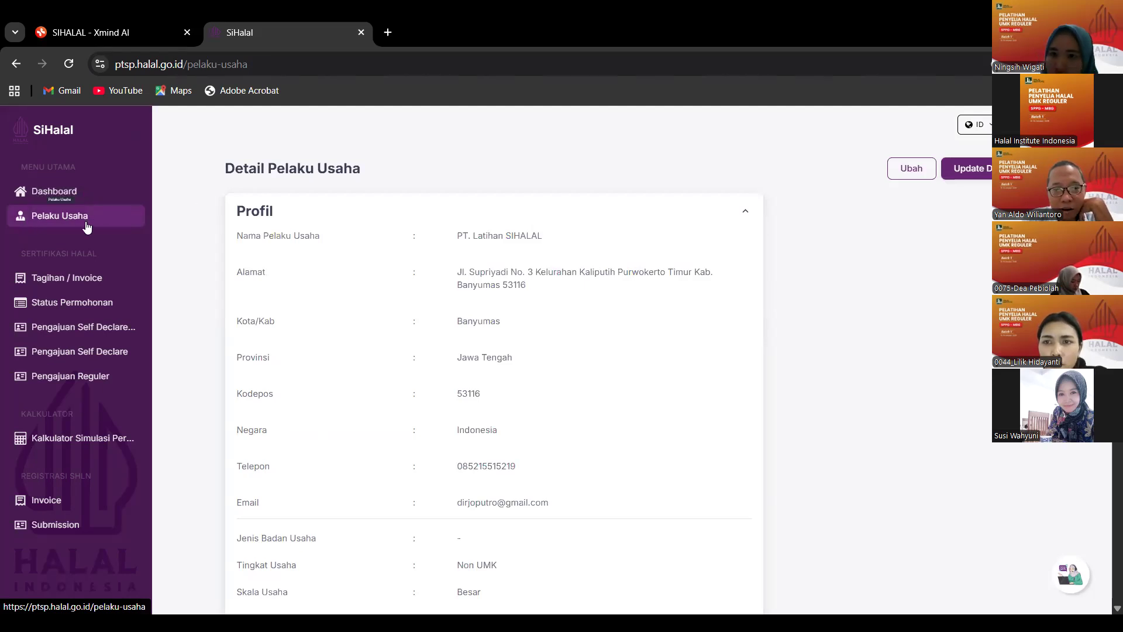
scroll(554, 288, "down", 8)
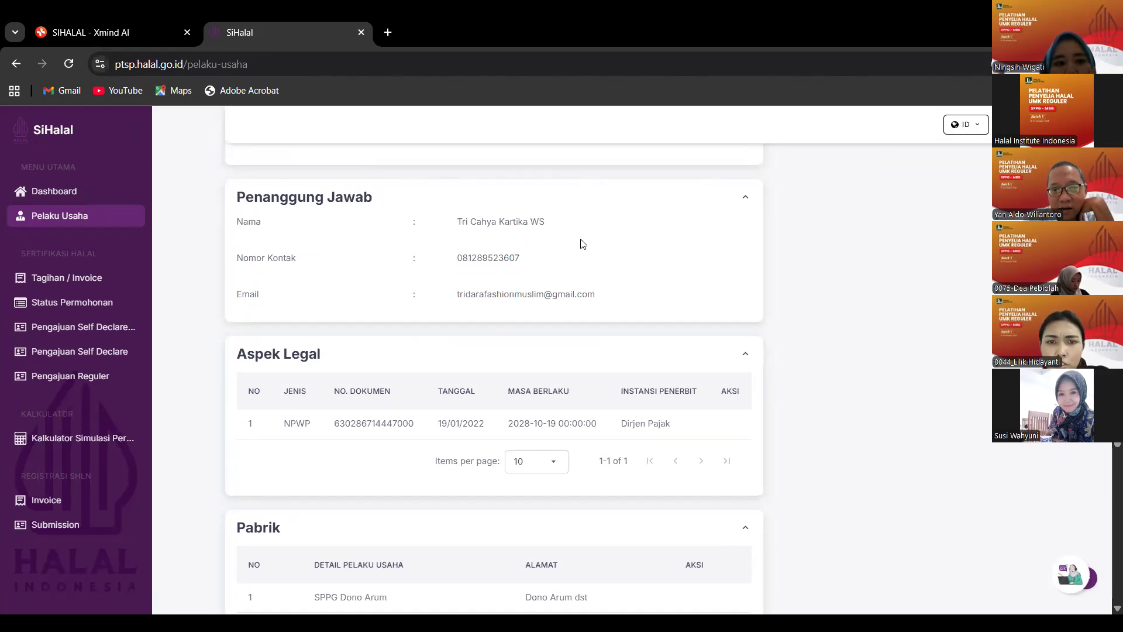
scroll(580, 228, "down", 6)
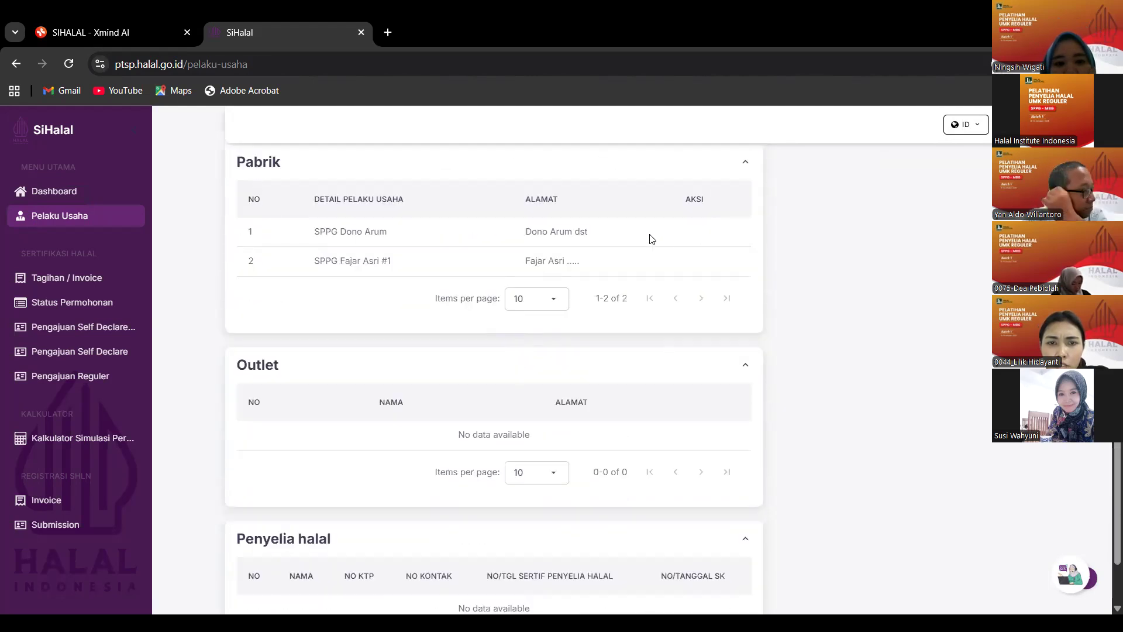
scroll(651, 239, "up", 10)
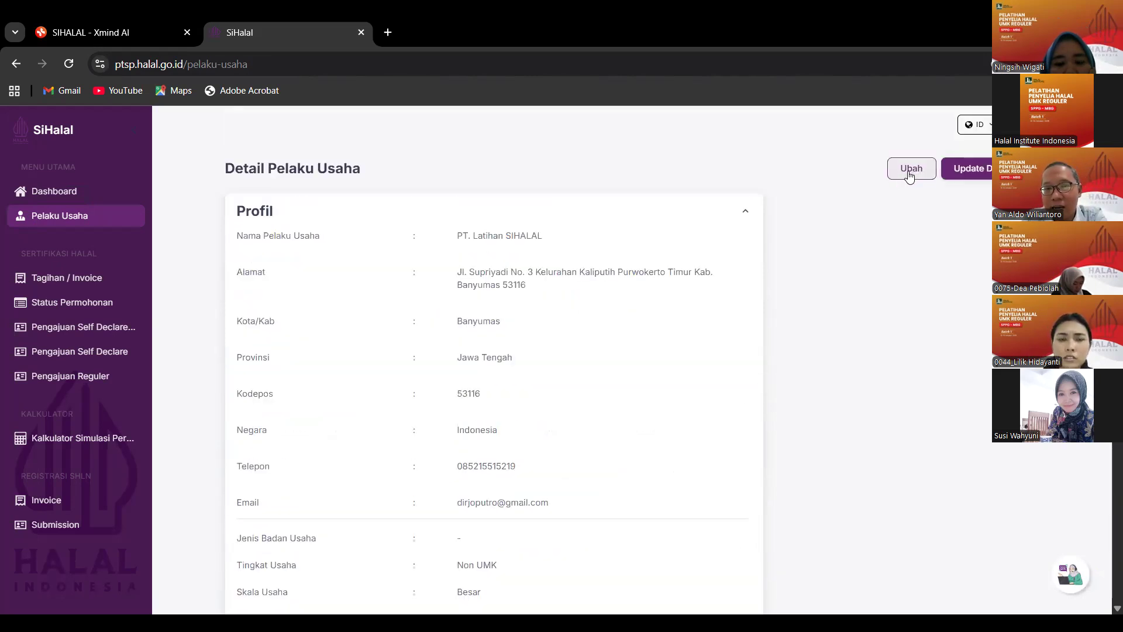
left_click(909, 174)
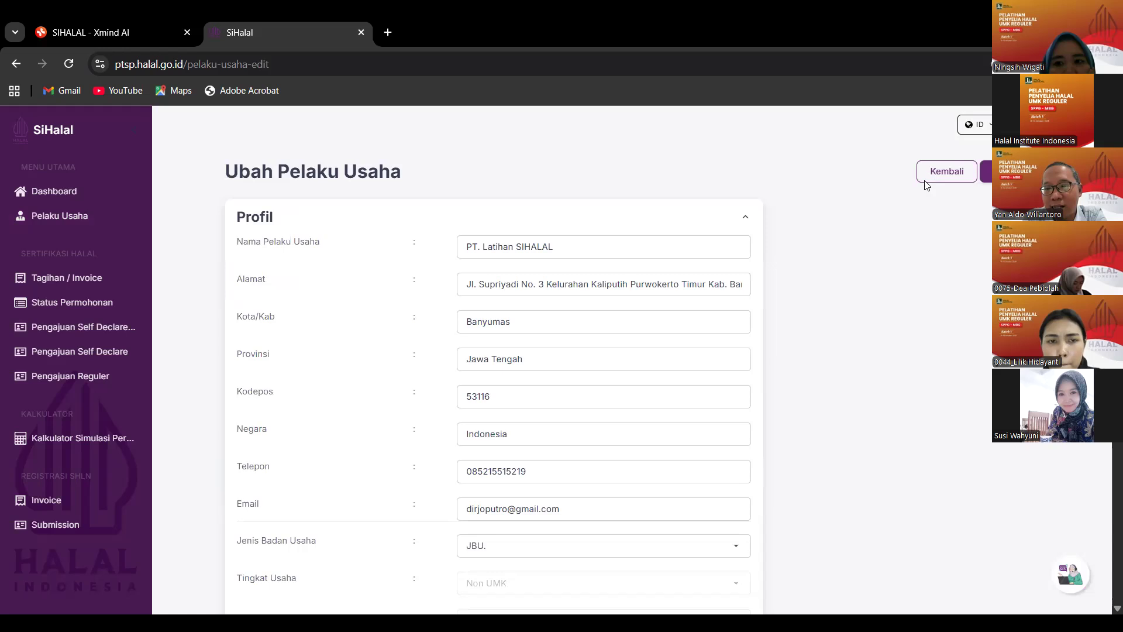
scroll(900, 178, "down", 10)
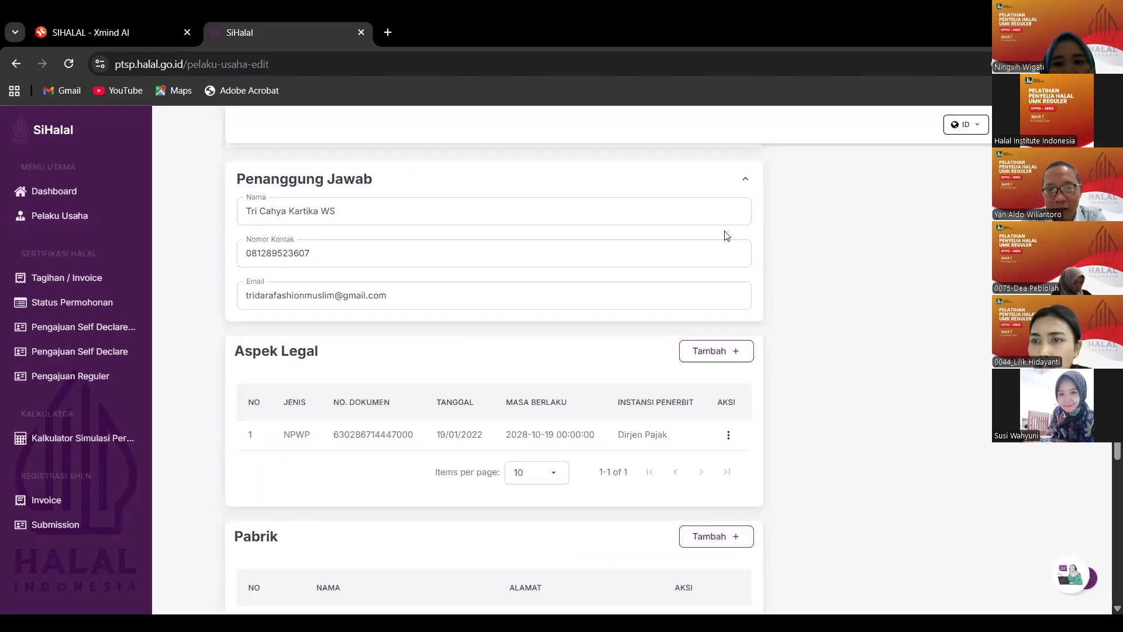
scroll(777, 238, "up", 10)
scroll(634, 345, "down", 10)
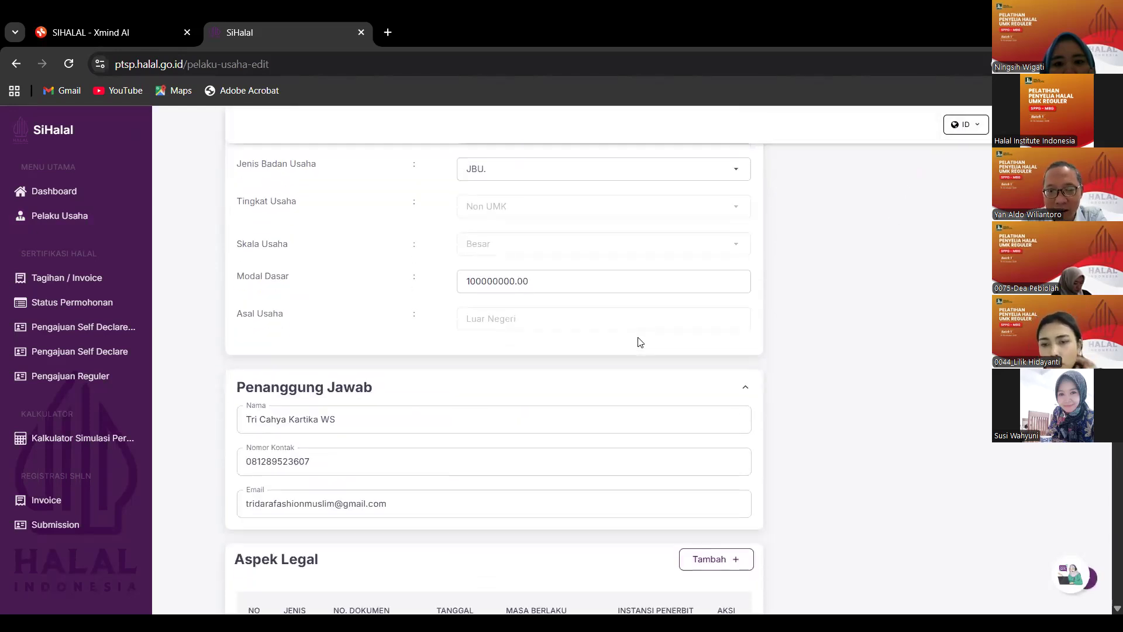
scroll(410, 234, "up", 2)
scroll(475, 259, "up", 1)
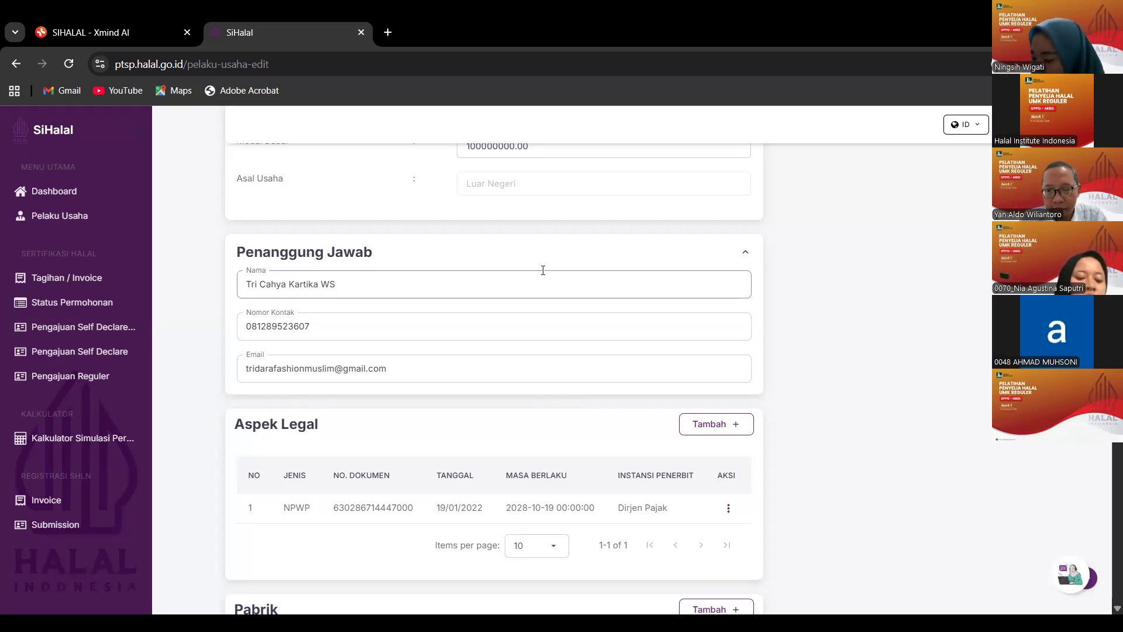
scroll(538, 269, "up", 6)
Open the Pengajuan Reguler submissions list and reload the page.
left_click(32, 375)
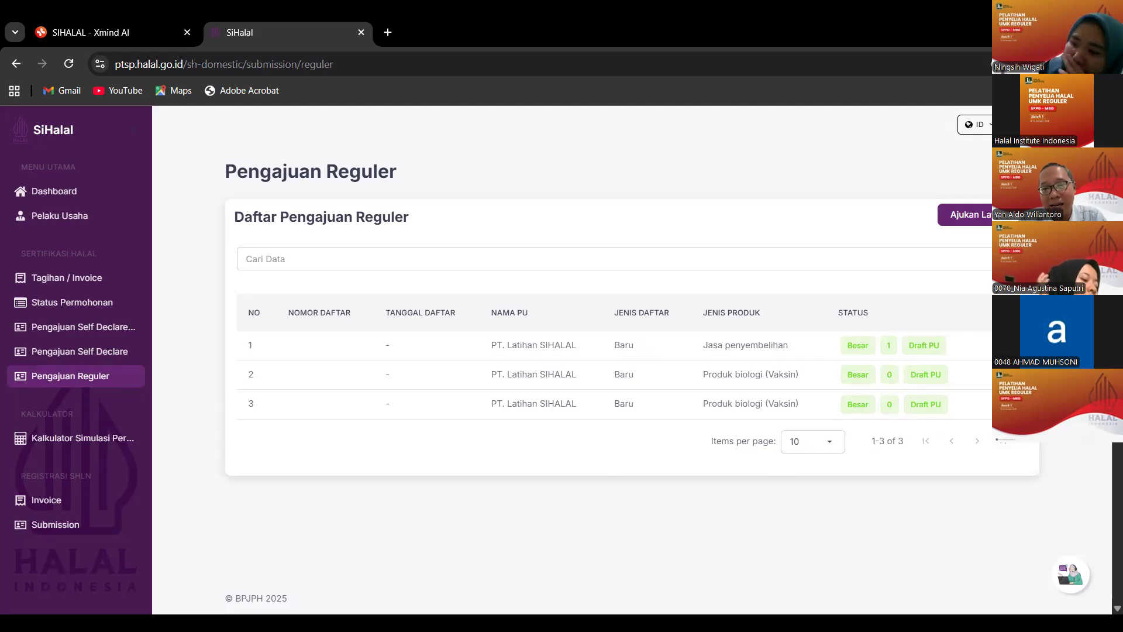
key("F5")
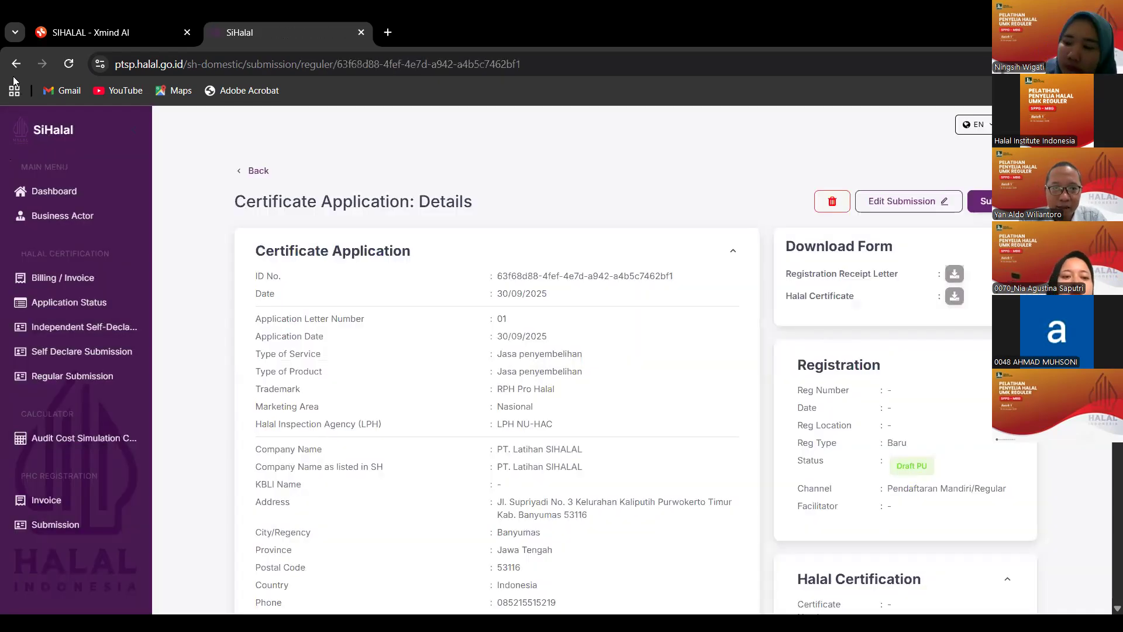
Open the 15/10/2025 application from the submissions list and review its details down to Product List.
left_click(79, 377)
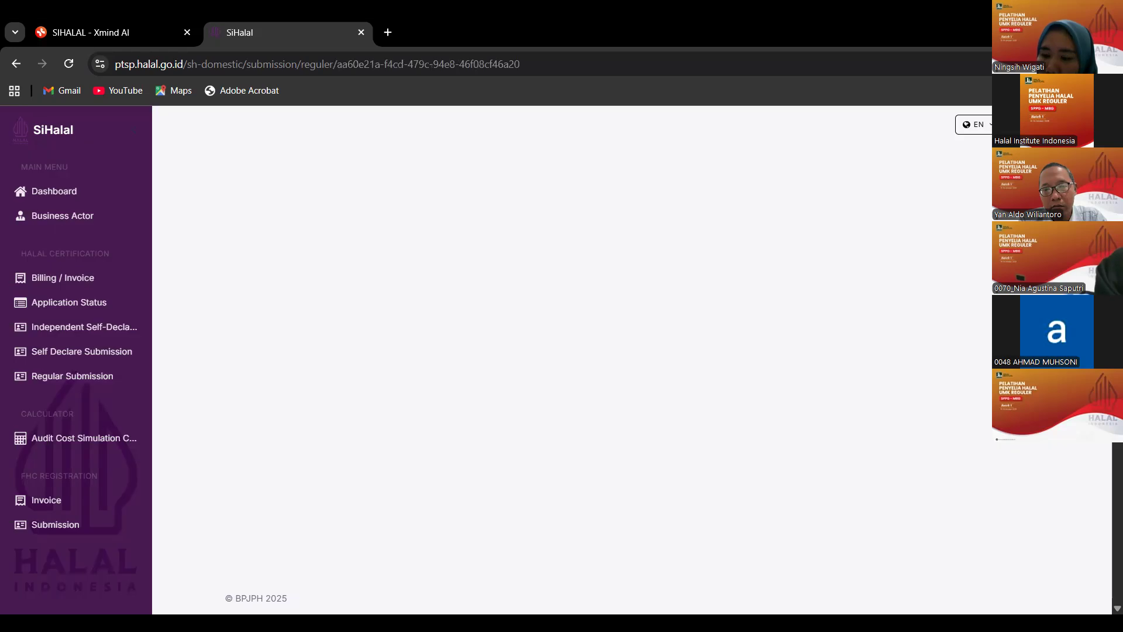
scroll(748, 413, "down", 2)
scroll(748, 411, "up", 2)
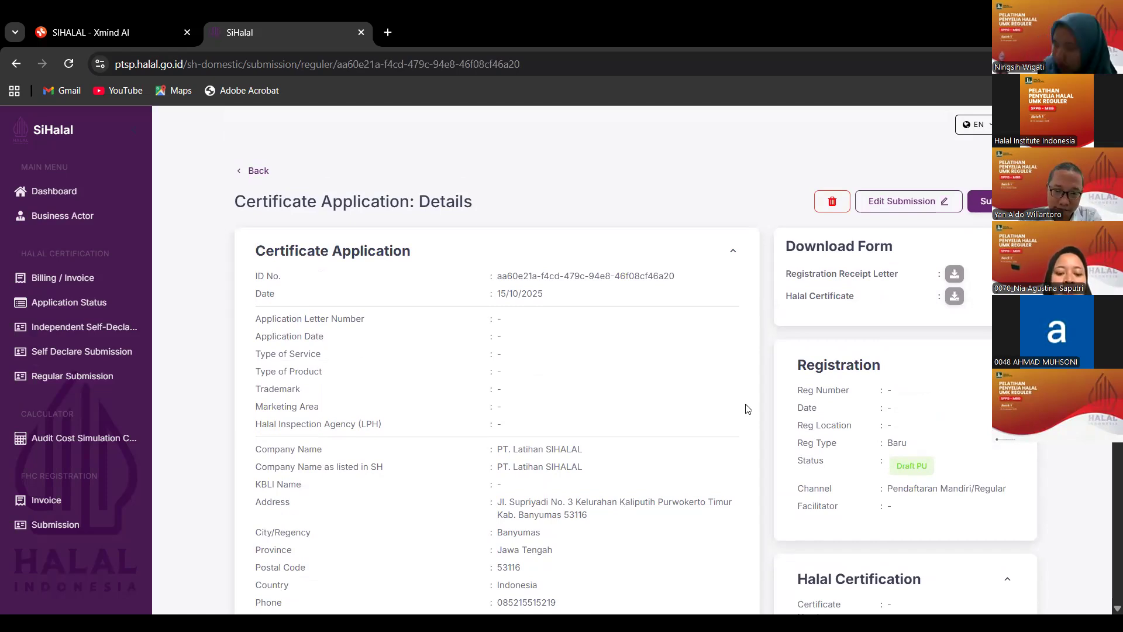
scroll(734, 410, "down", 3)
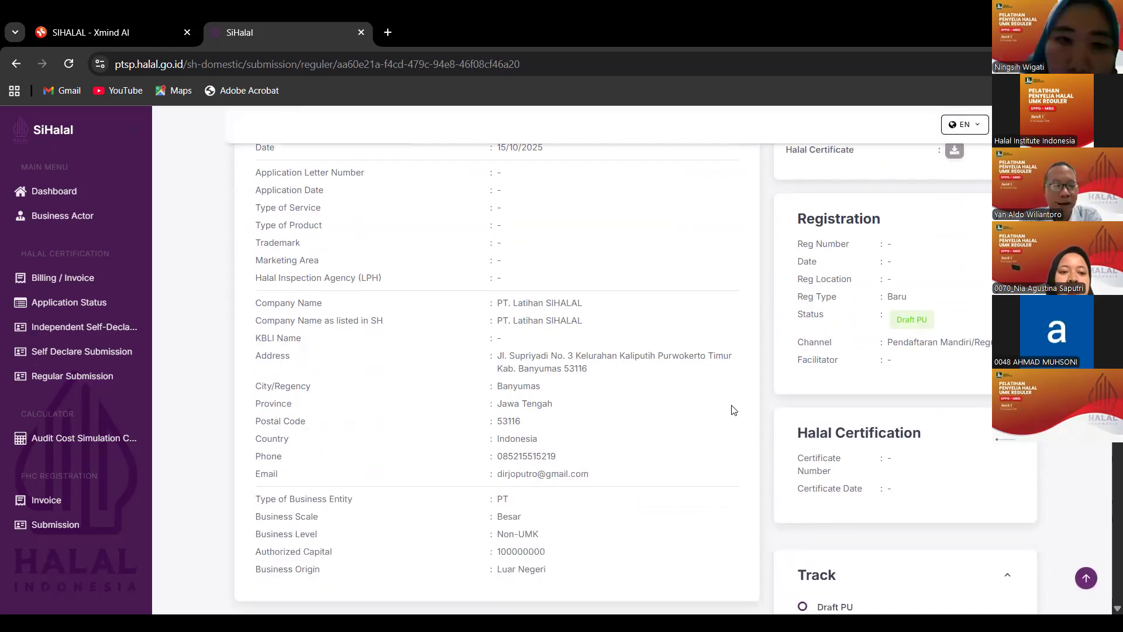
scroll(734, 411, "down", 3)
scroll(734, 413, "up", 3)
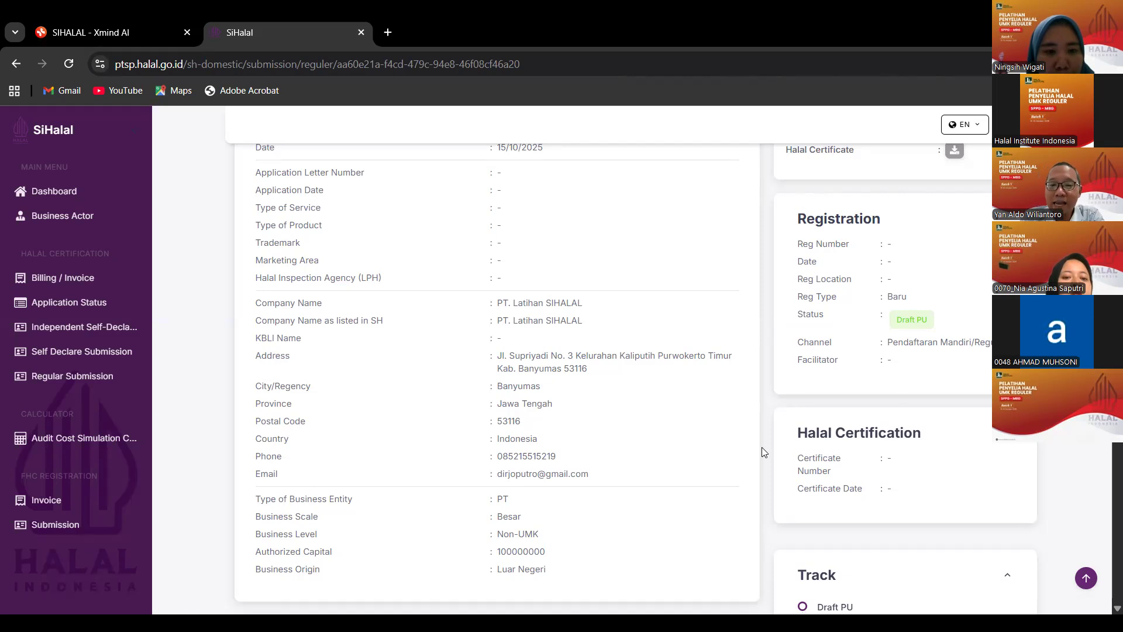
scroll(761, 447, "down", 15)
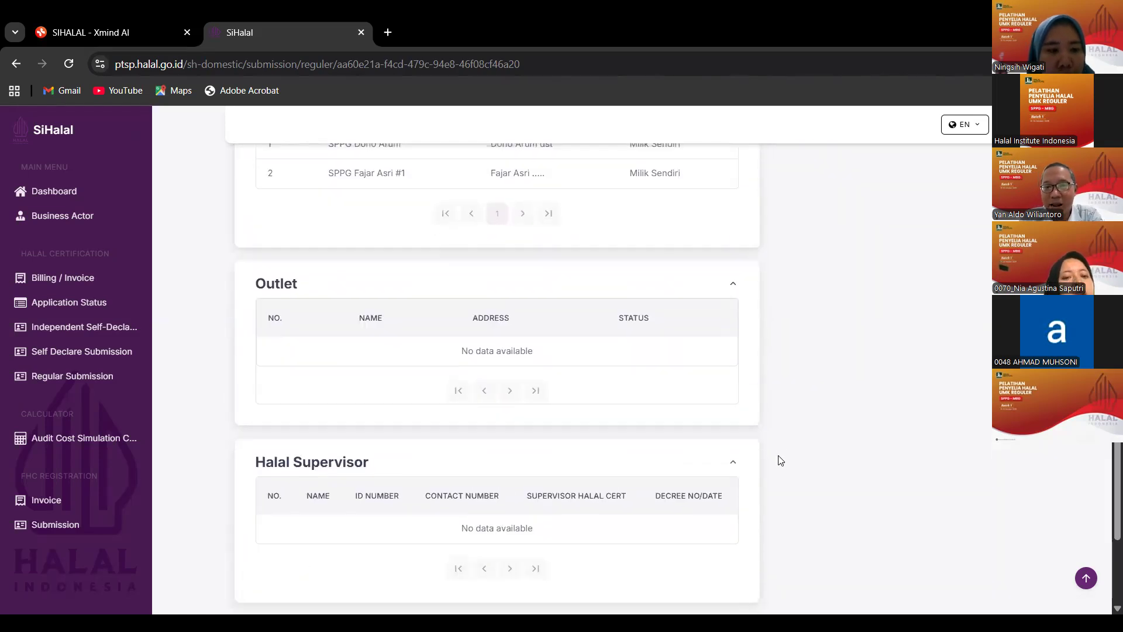
scroll(779, 461, "down", 4)
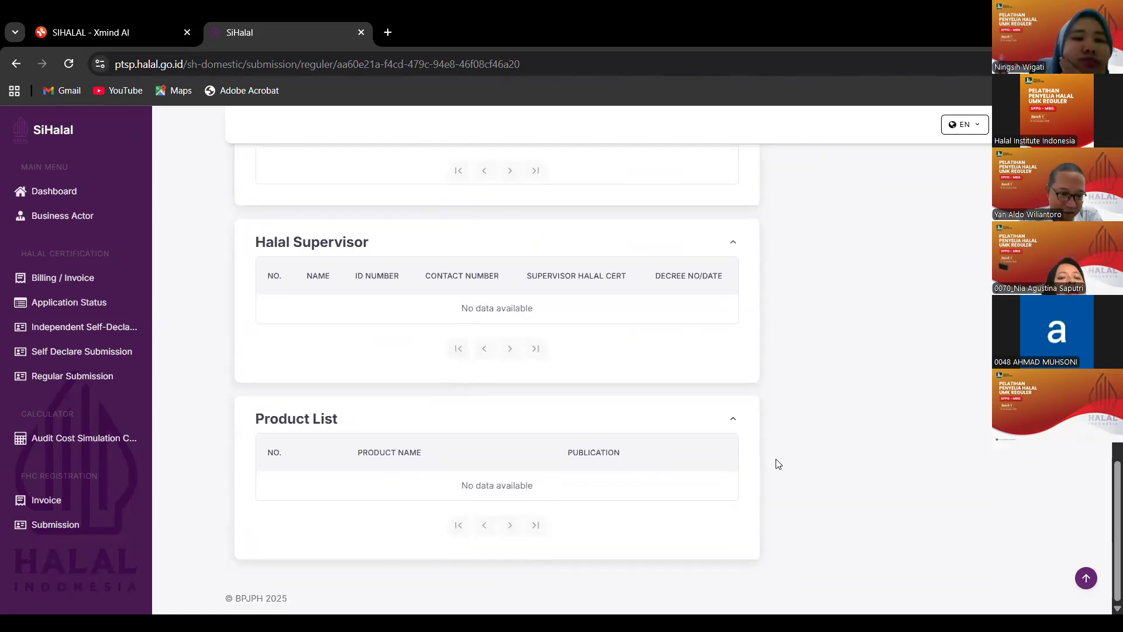
scroll(778, 463, "up", 7)
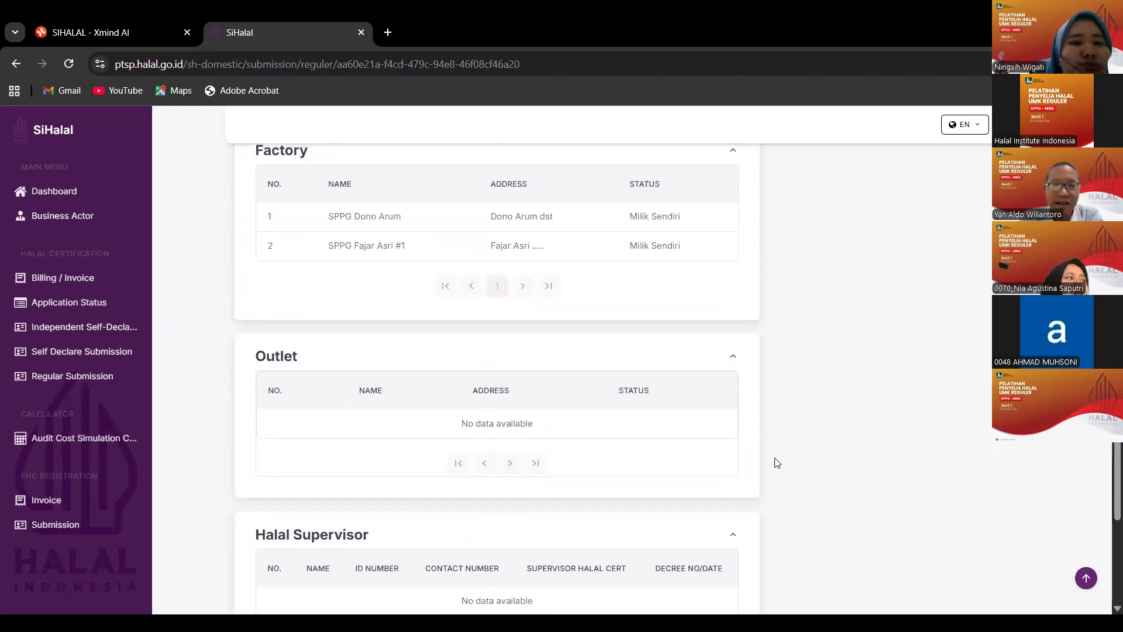
scroll(777, 463, "up", 10)
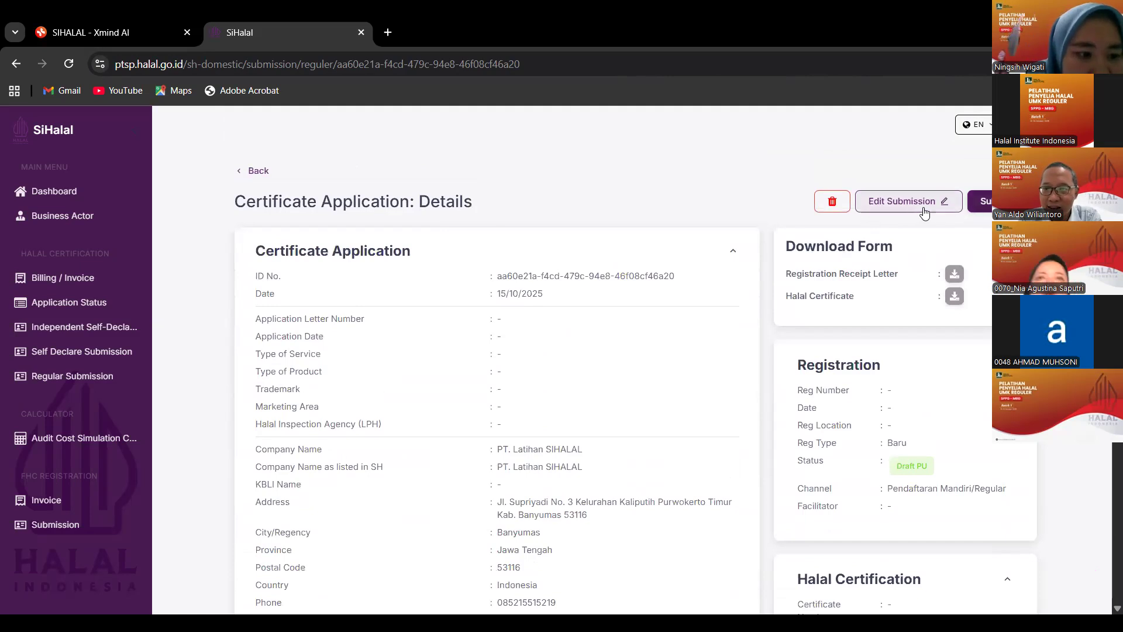
Edit the 15/10/2025 application with the interface in Indonesian (ID), showing Komitmen Dan Tanggung Jawab.
left_click(904, 204)
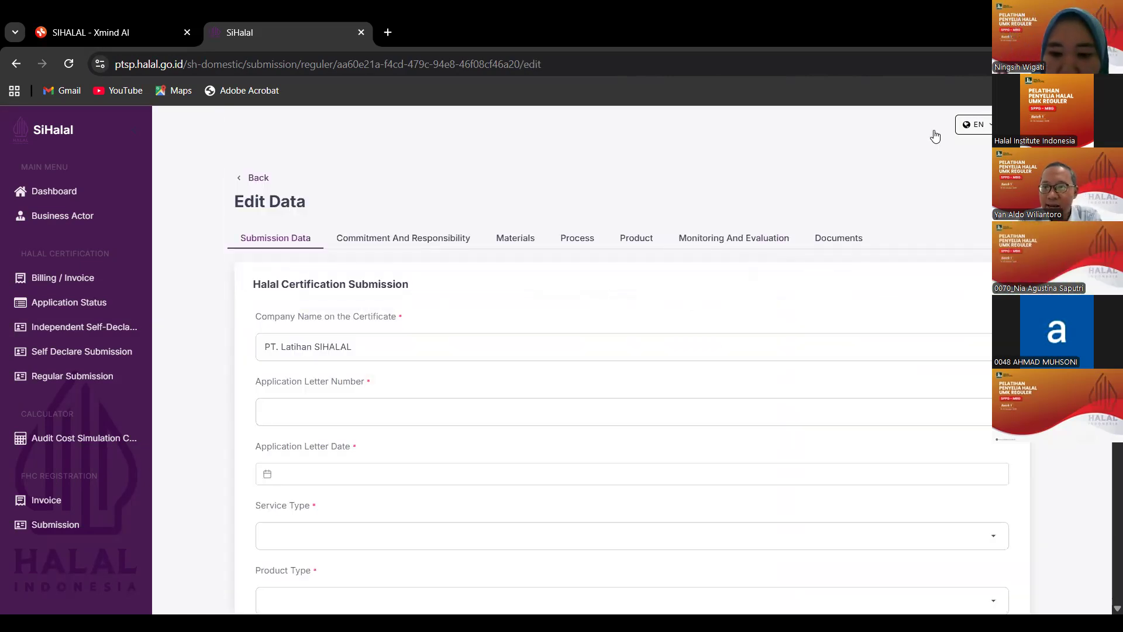
left_click(974, 125)
left_click(972, 173)
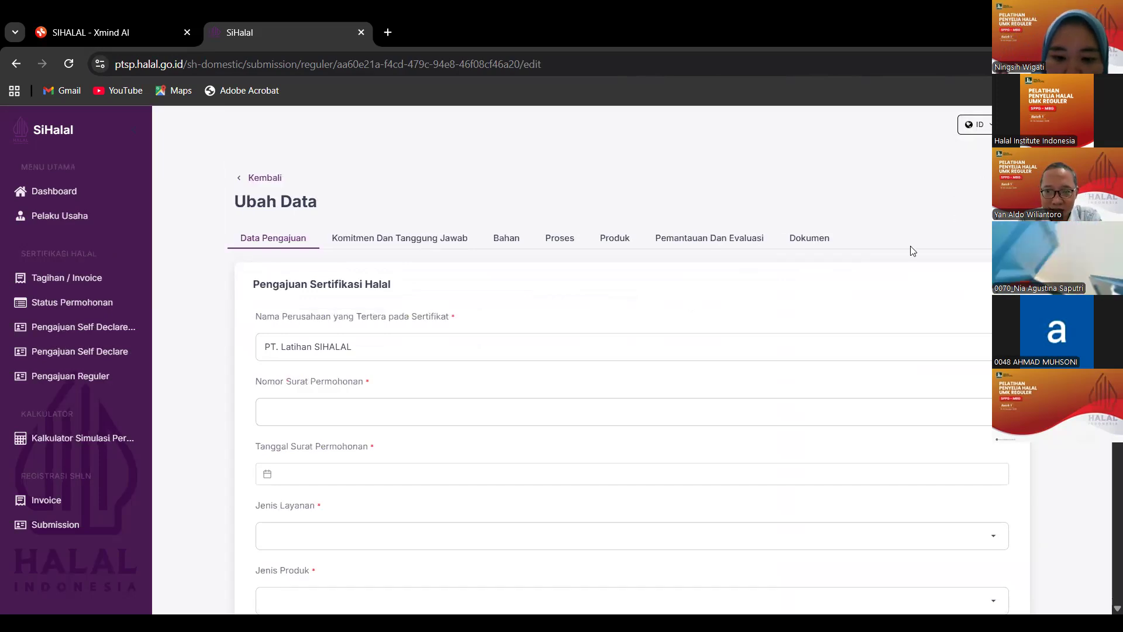
scroll(583, 405, "down", 1)
scroll(583, 405, "up", 1)
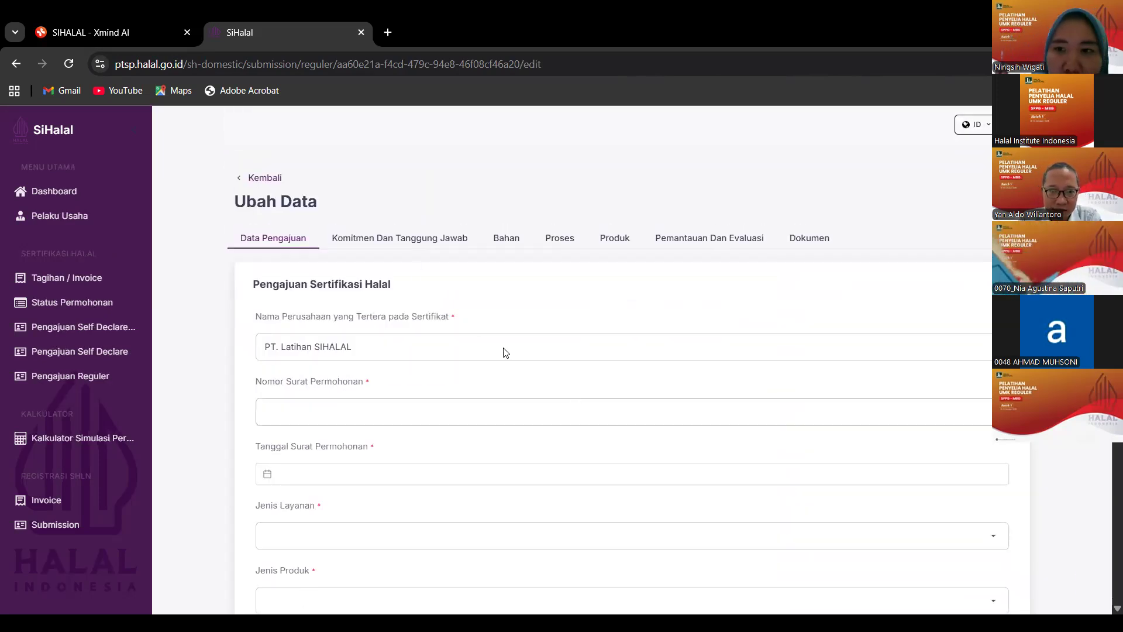
left_click(419, 244)
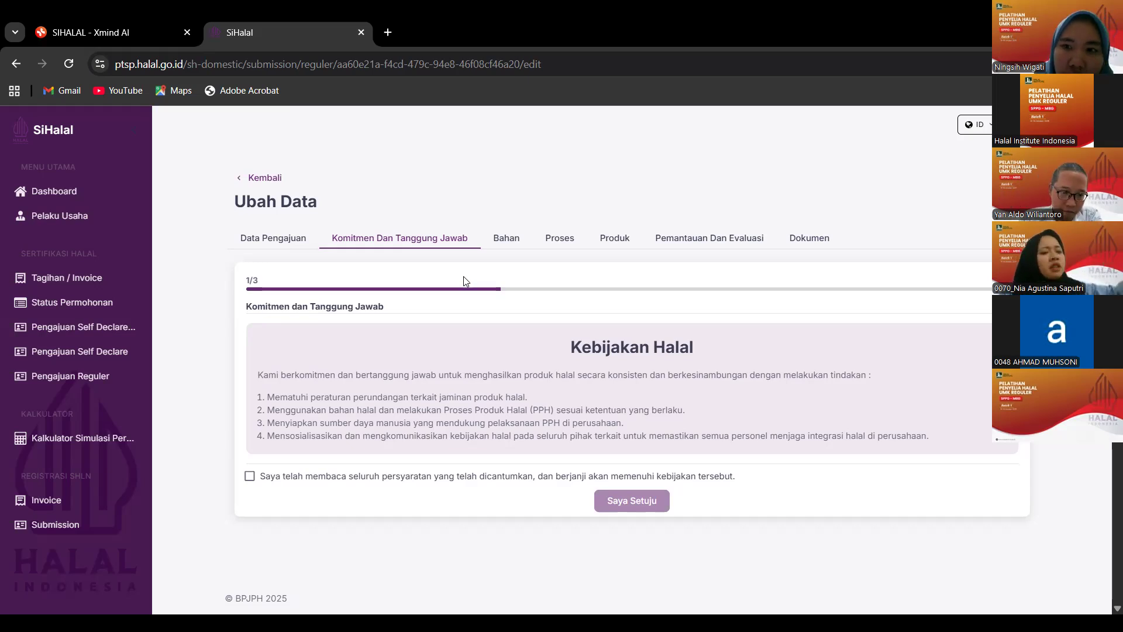
Review the Data Pengajuan form, then return to the Kebijakan Halal commitment statement.
left_click(289, 242)
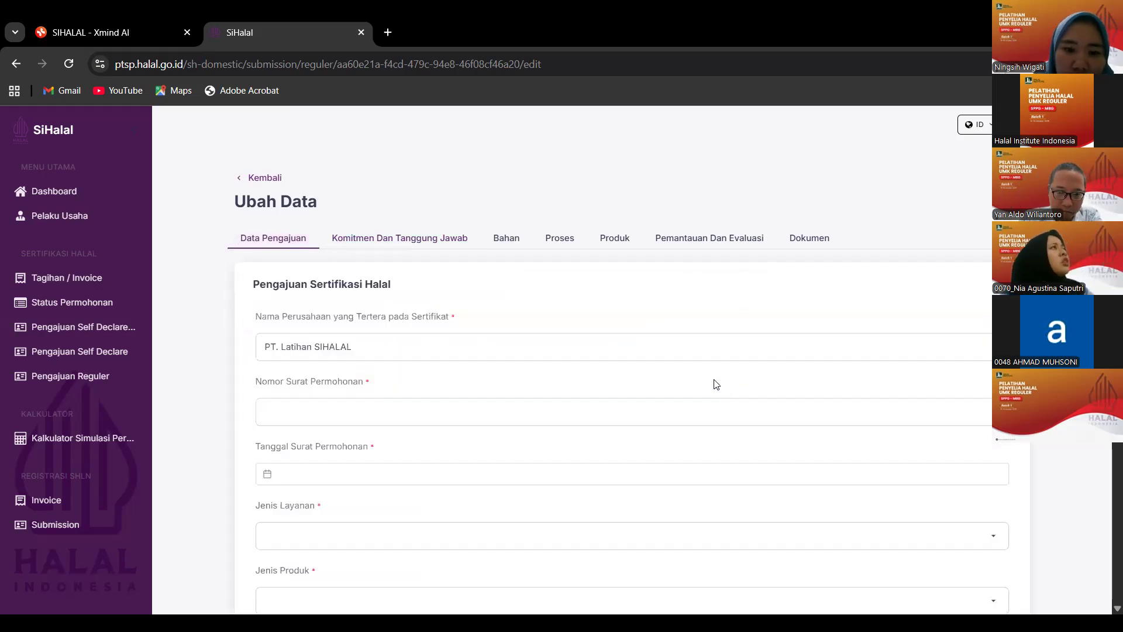
scroll(698, 381, "down", 5)
scroll(698, 381, "down", 3)
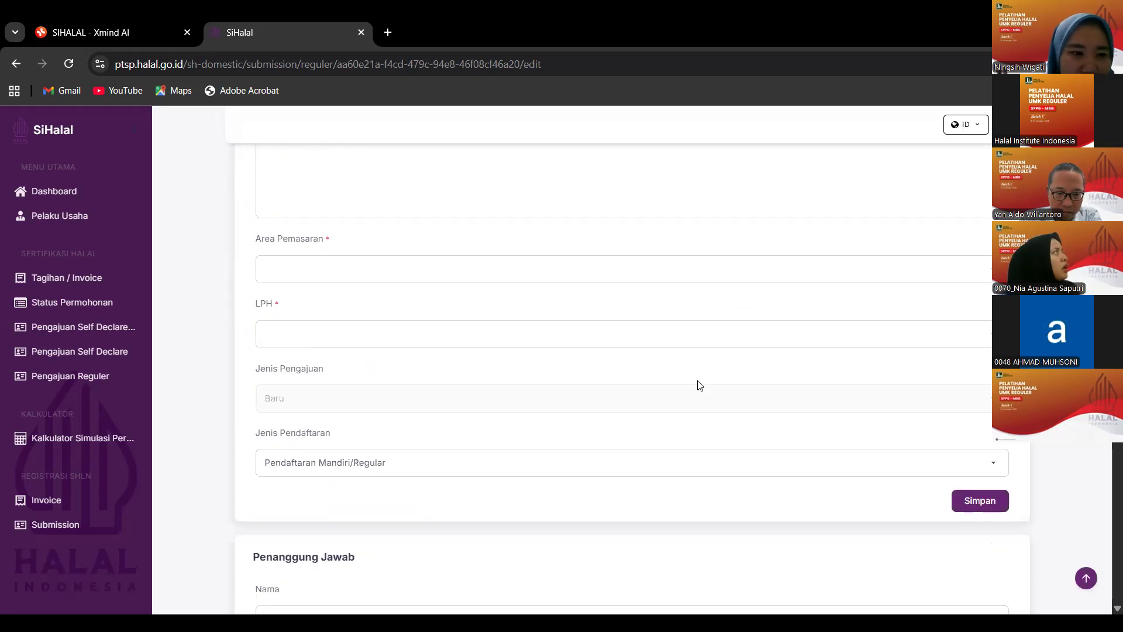
scroll(699, 384, "down", 3)
scroll(700, 385, "down", 2)
scroll(696, 385, "up", 3)
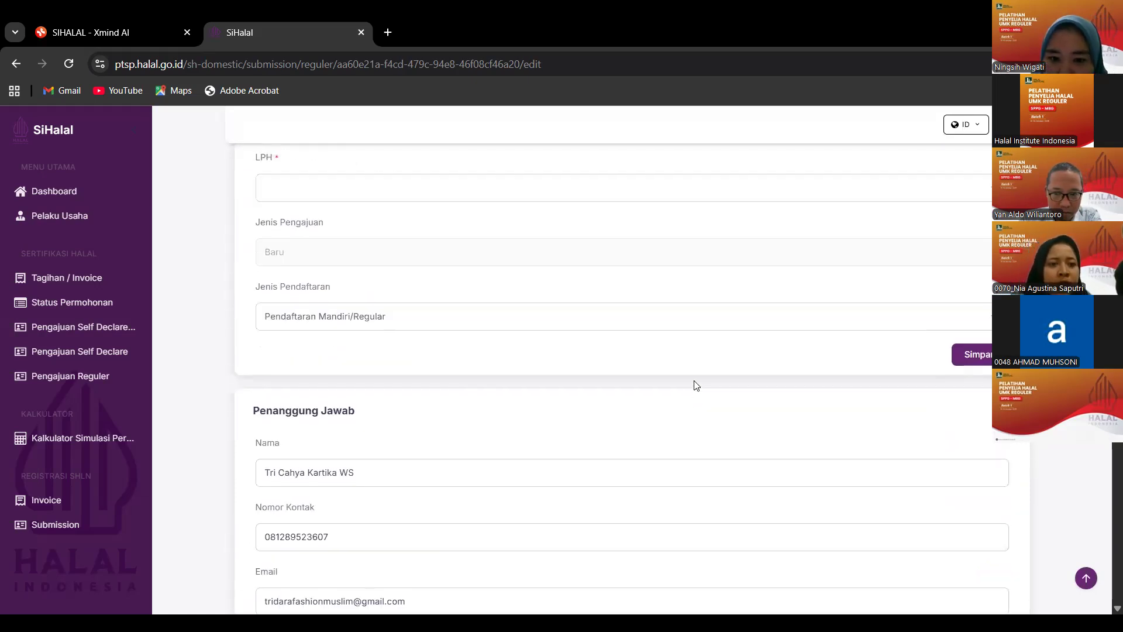
scroll(696, 384, "up", 10)
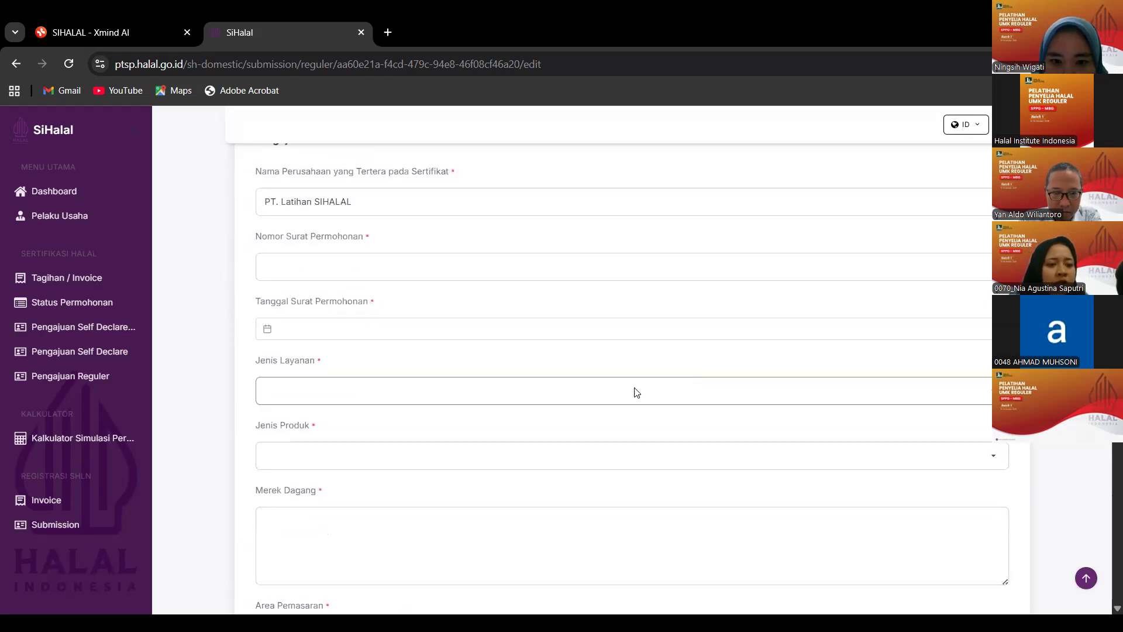
left_click(383, 244)
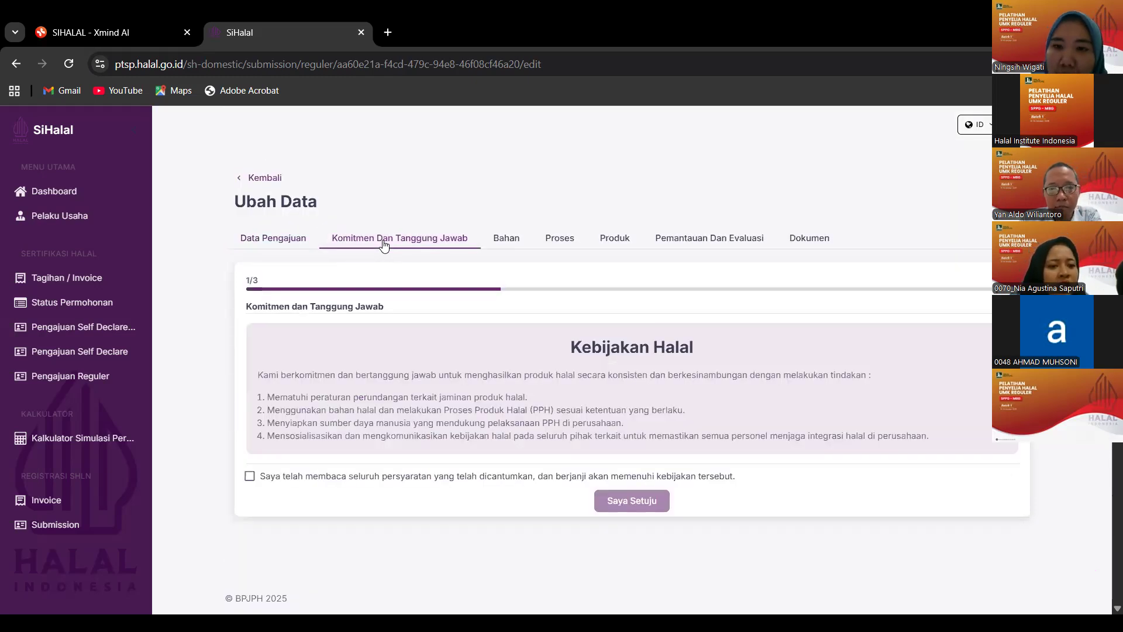
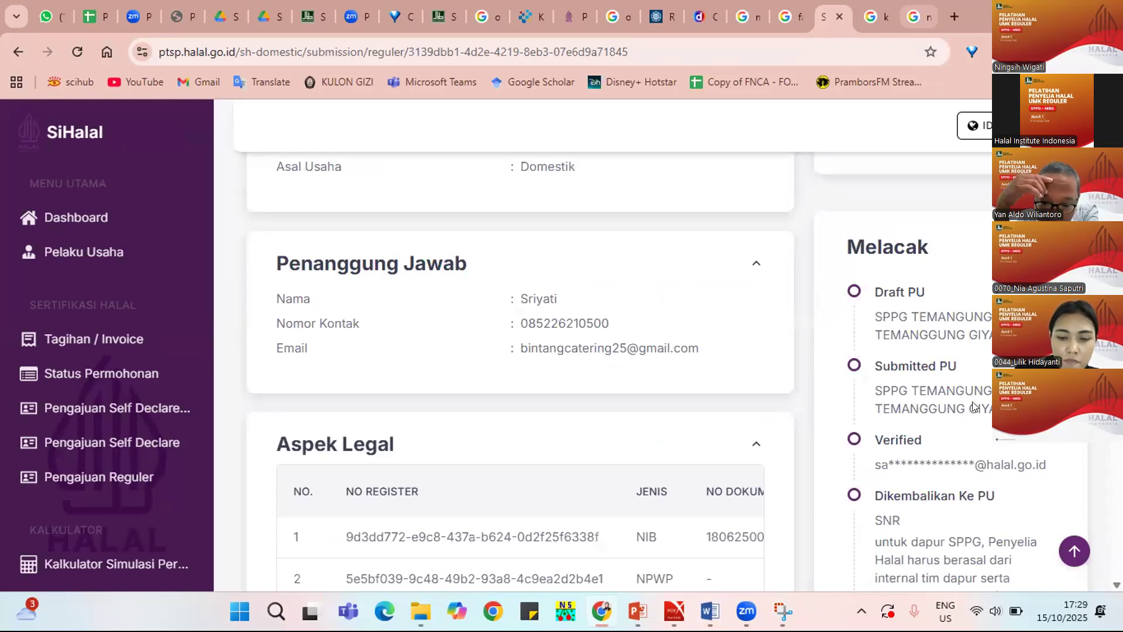
Scroll through the submission details: no outlets, one Penyelia Halal, then the product list.
scroll(971, 402, "up", 1)
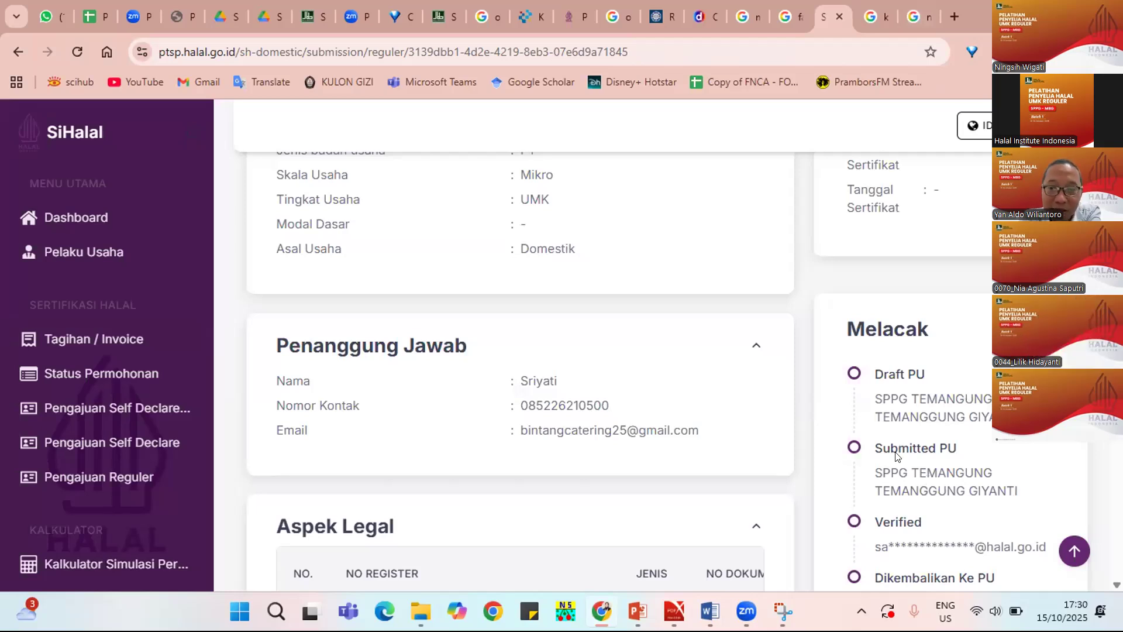
scroll(895, 455, "down", 3)
scroll(895, 455, "down", 2)
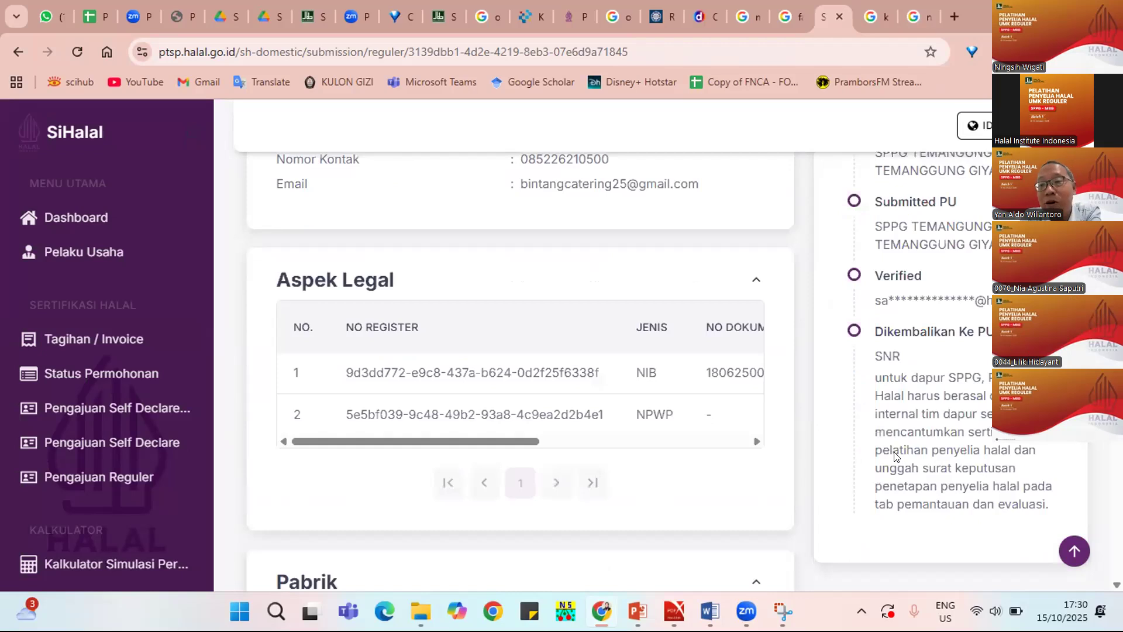
scroll(892, 456, "down", 5)
scroll(890, 456, "down", 2)
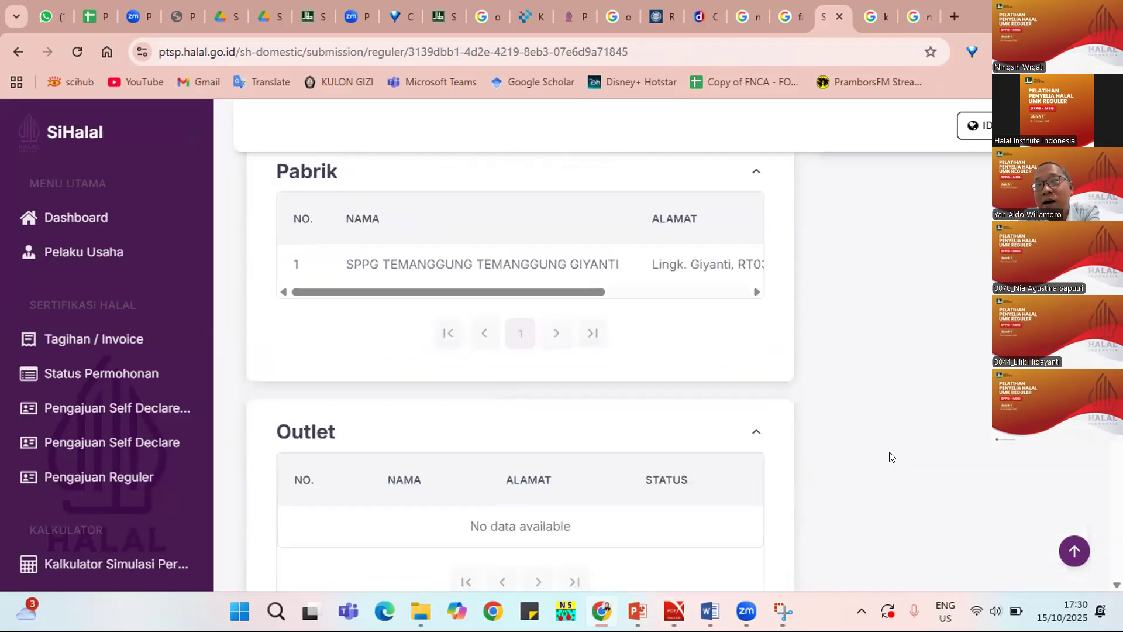
scroll(889, 456, "down", 4)
scroll(388, 460, "down", 1)
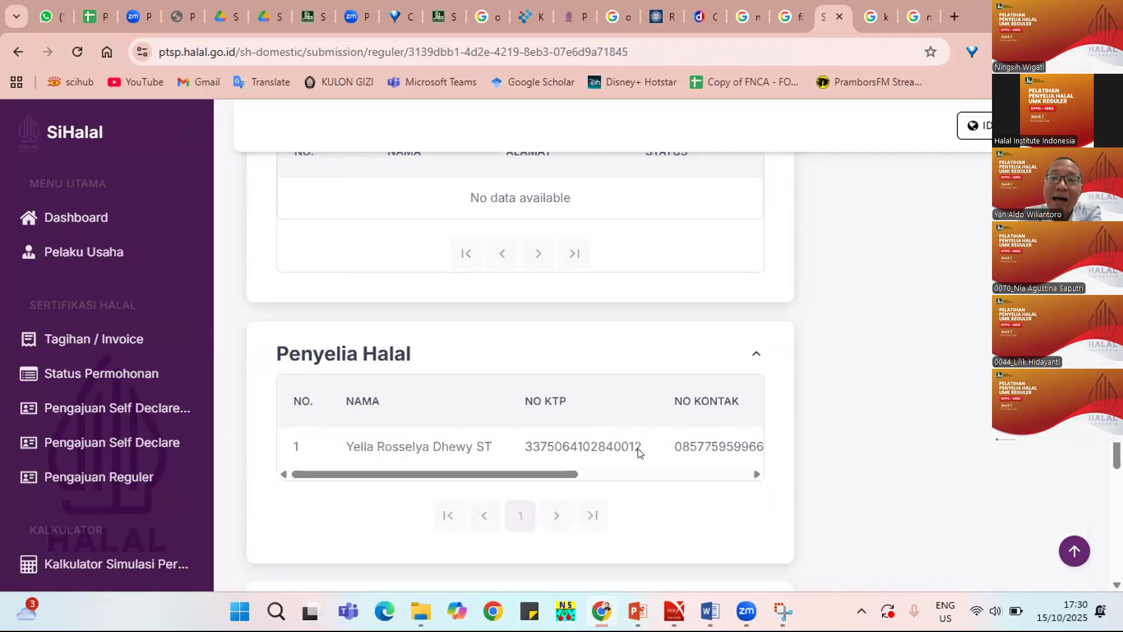
scroll(639, 452, "down", 4)
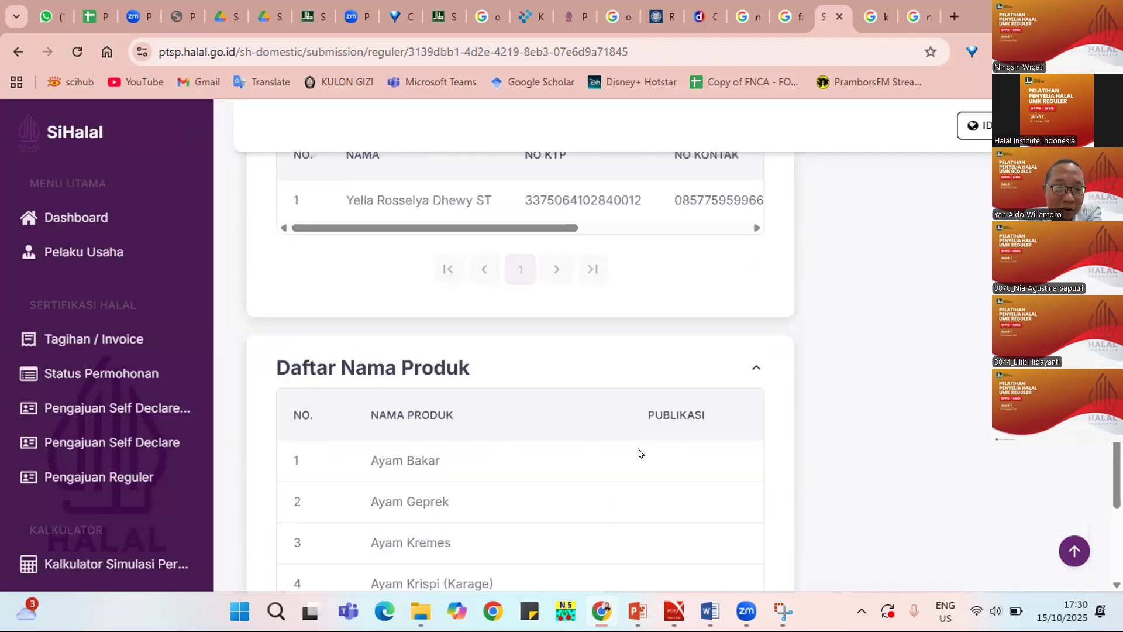
scroll(639, 453, "down", 1)
scroll(639, 452, "up", 1)
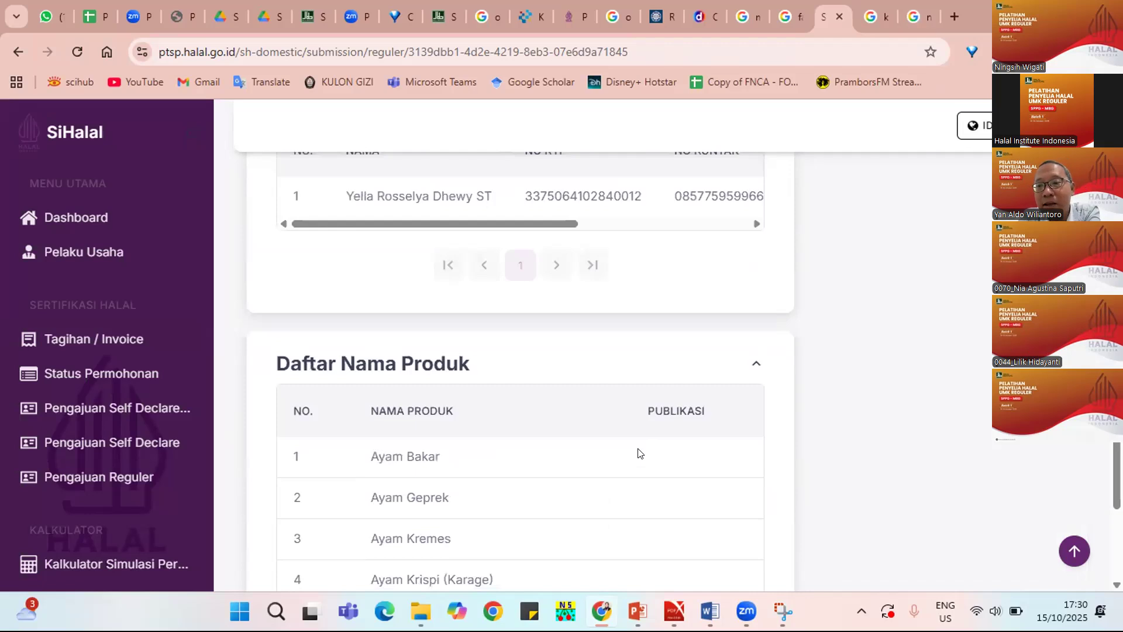
scroll(639, 452, "up", 2)
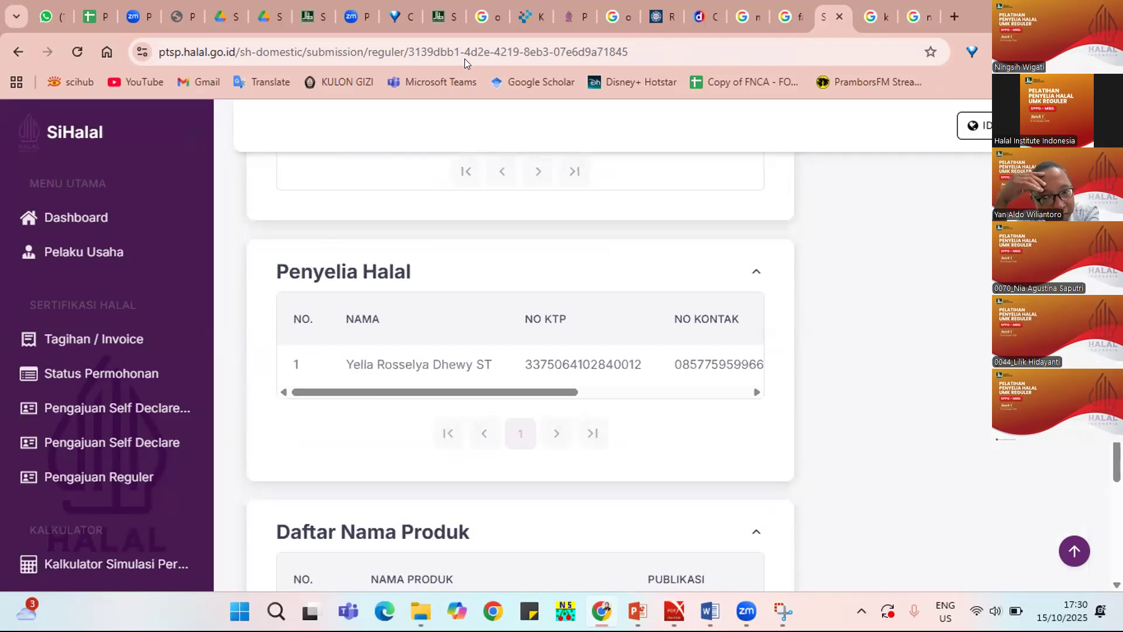
scroll(41, 66, "up", 2)
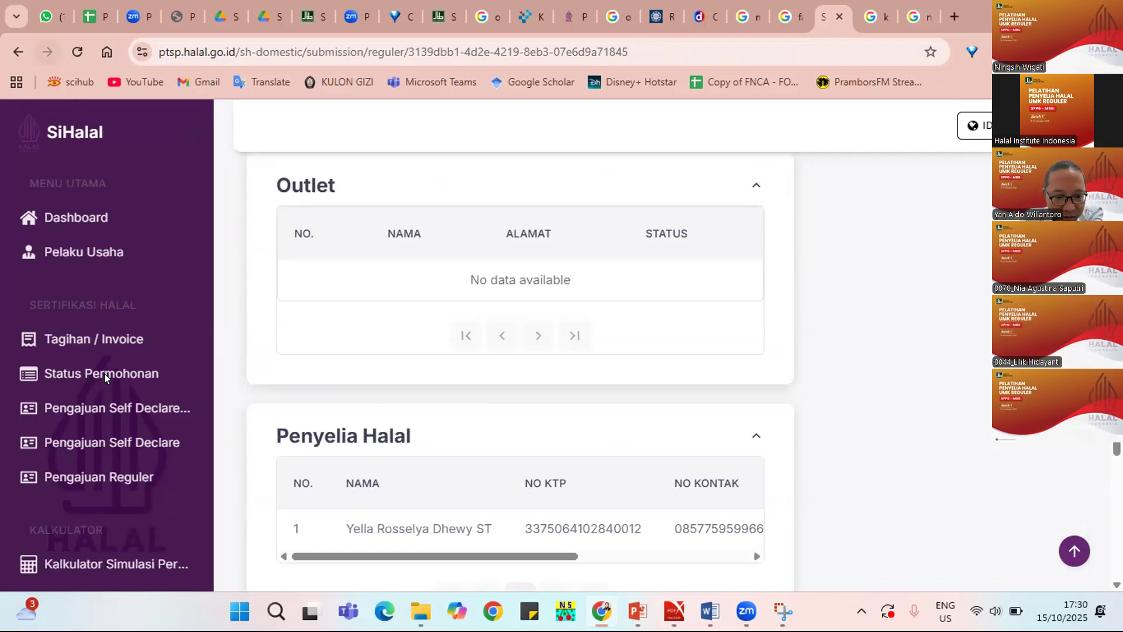
left_click(106, 476)
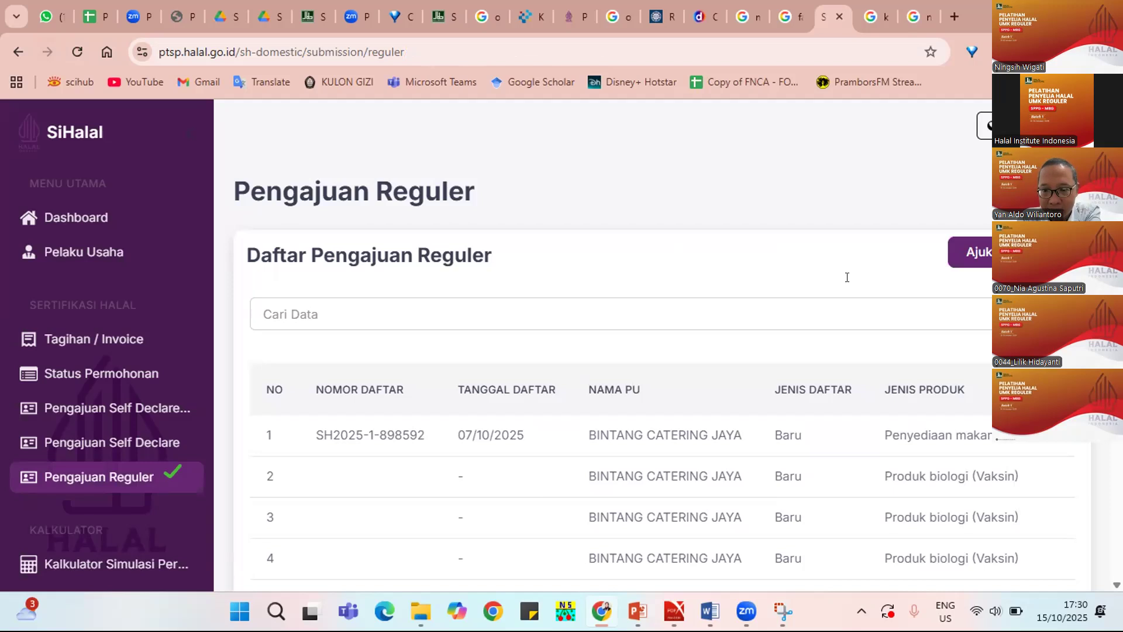
scroll(728, 500, "down", 3)
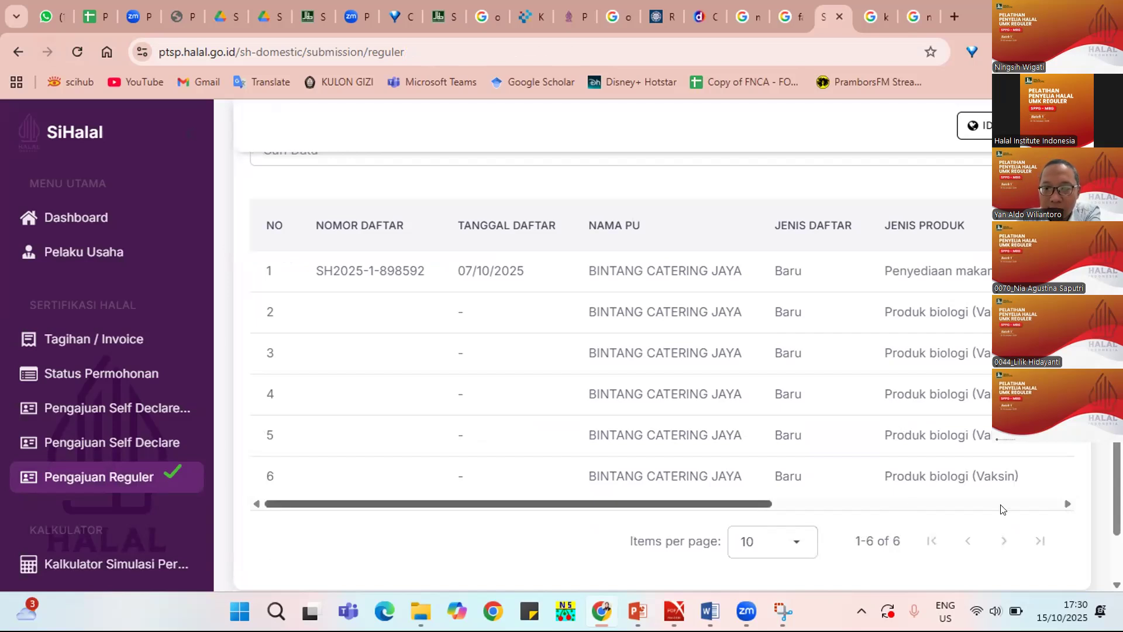
left_click(1031, 508)
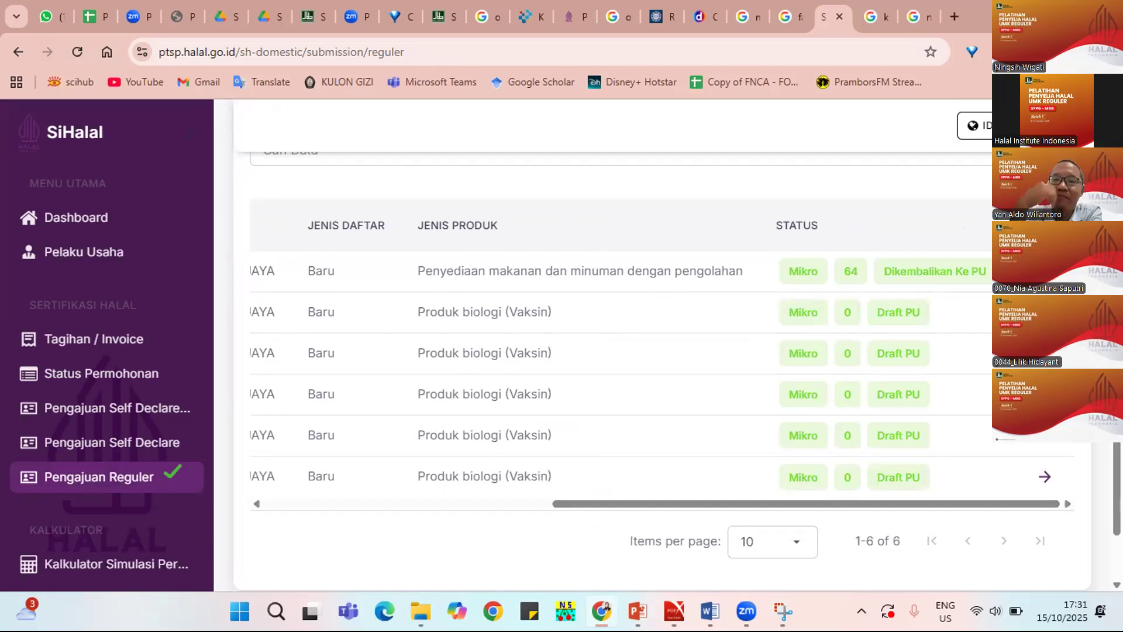
key("F5")
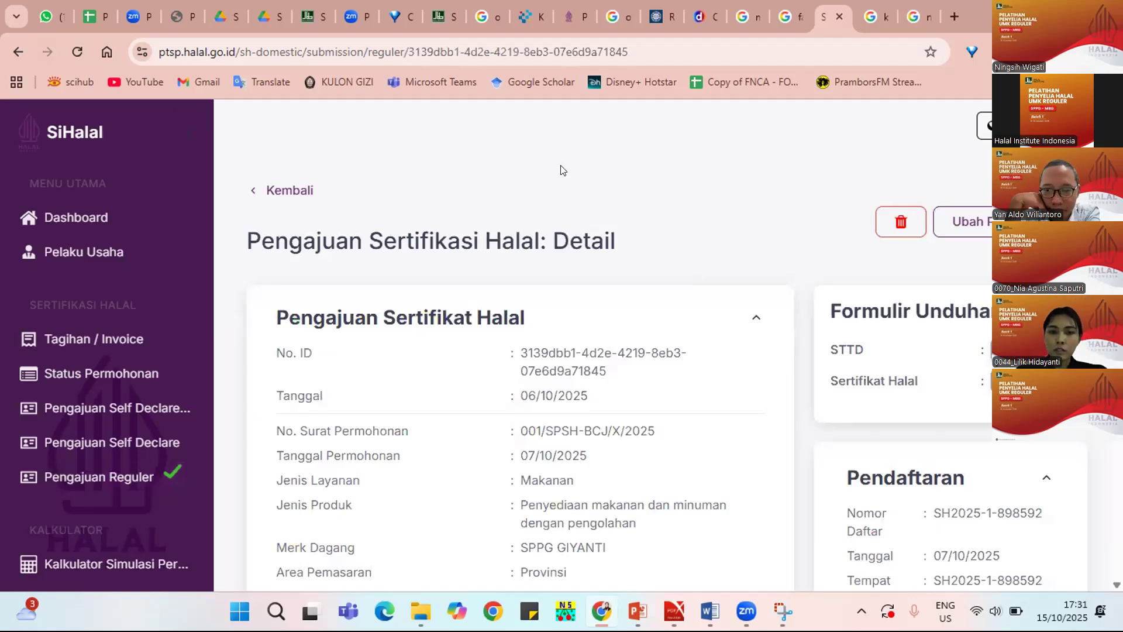
Open Ubah Data and review brand SPPG GIYANTI, Provinsi area and LPH PADHANG MANAH SIBYAN.
left_click(985, 221)
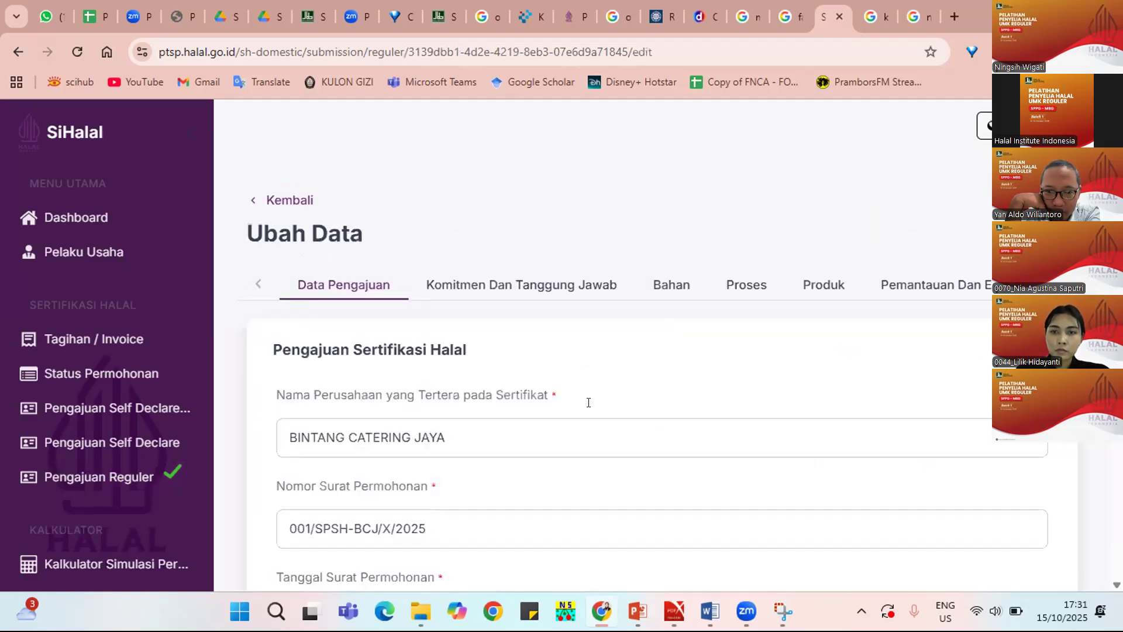
scroll(592, 406, "down", 1)
scroll(590, 406, "down", 5)
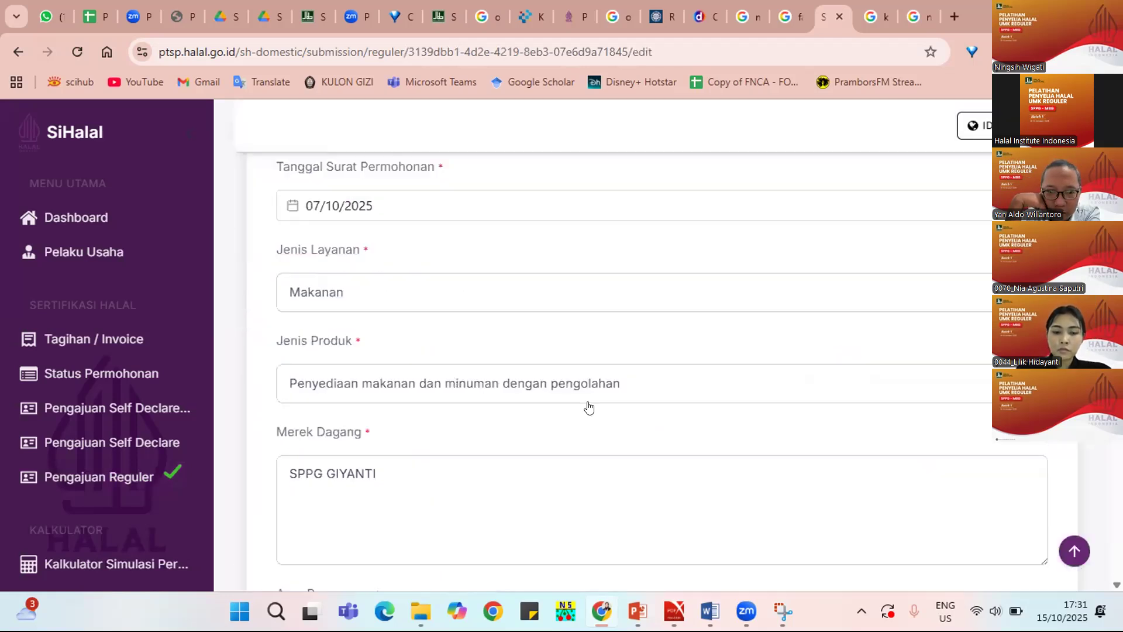
scroll(592, 406, "down", 5)
scroll(592, 406, "down", 4)
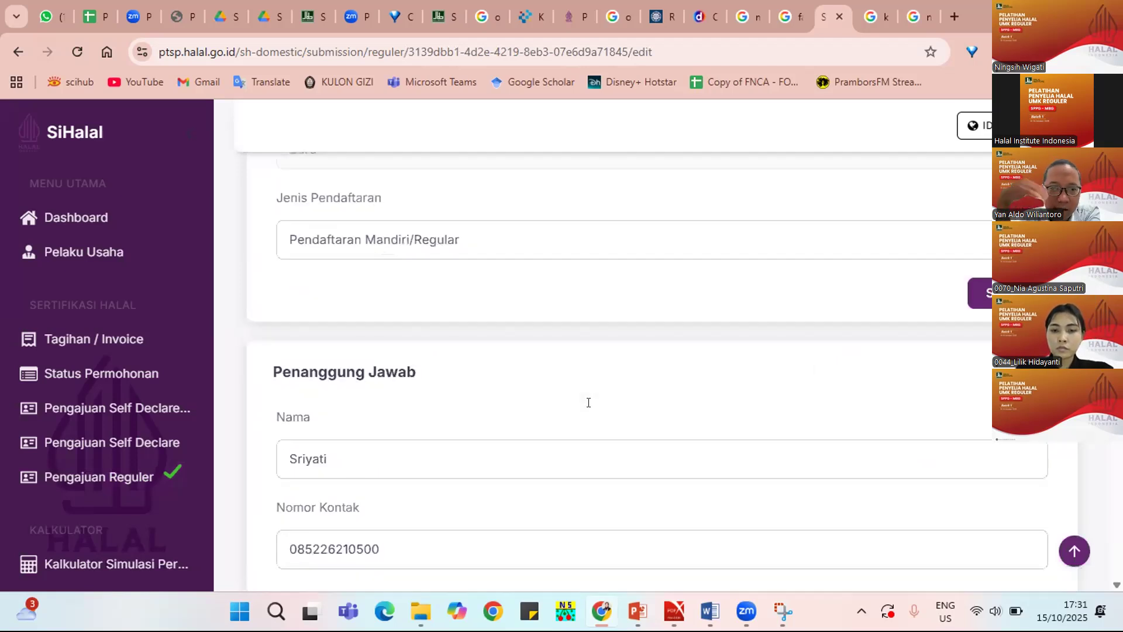
scroll(592, 406, "down", 2)
scroll(592, 406, "down", 7)
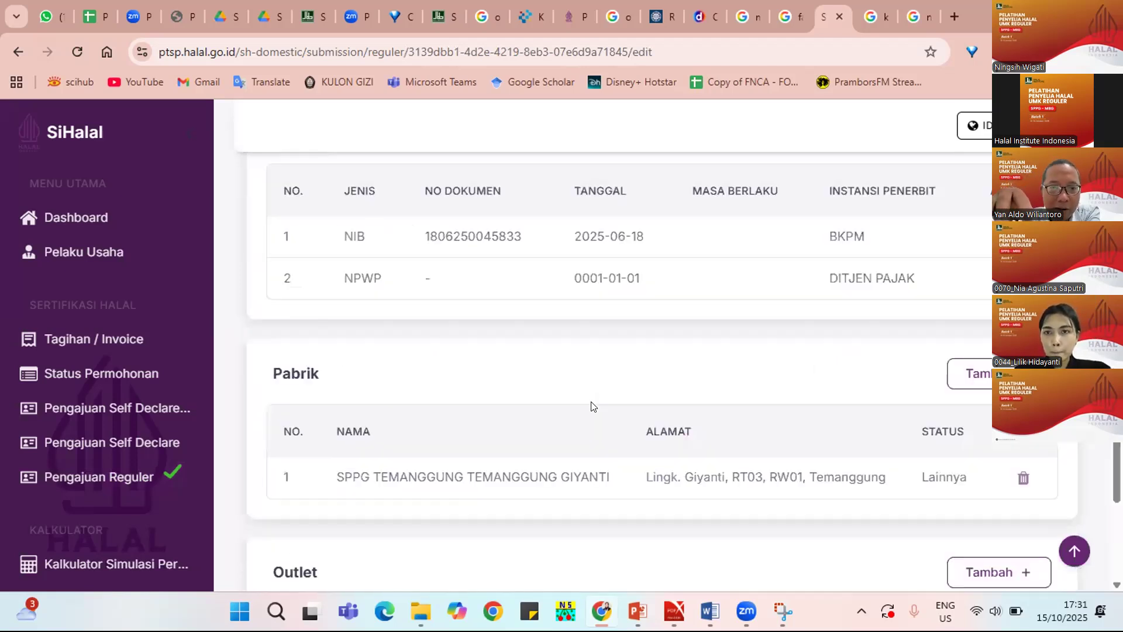
scroll(592, 405, "up", 1)
scroll(590, 401, "up", 3)
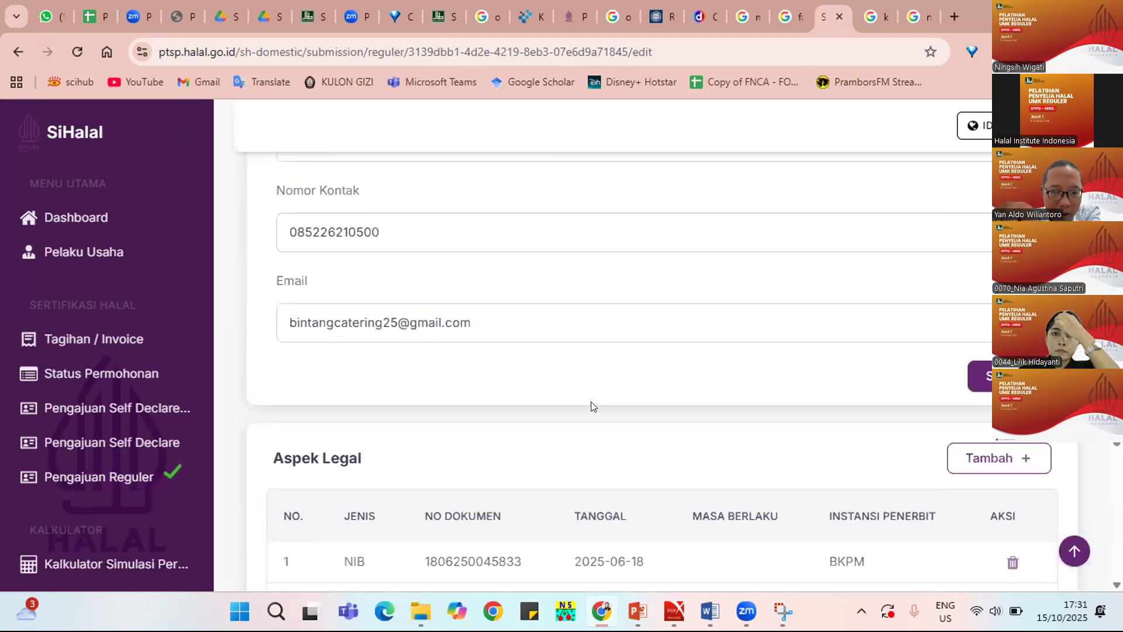
scroll(591, 401, "down", 3)
scroll(591, 401, "down", 3)
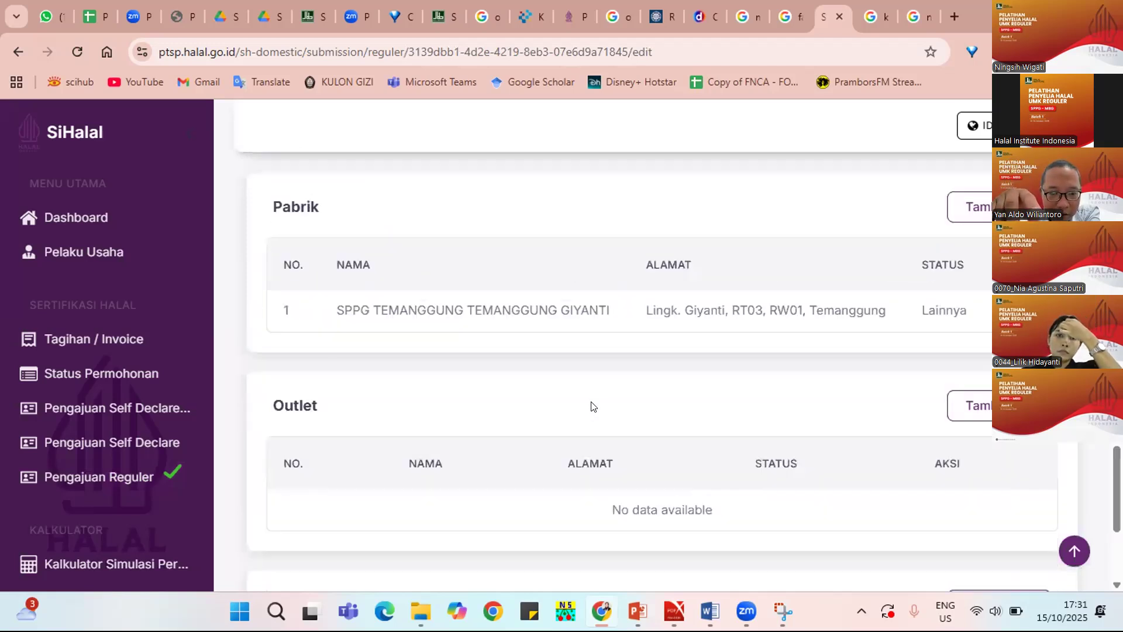
scroll(591, 404, "down", 2)
scroll(570, 441, "down", 2)
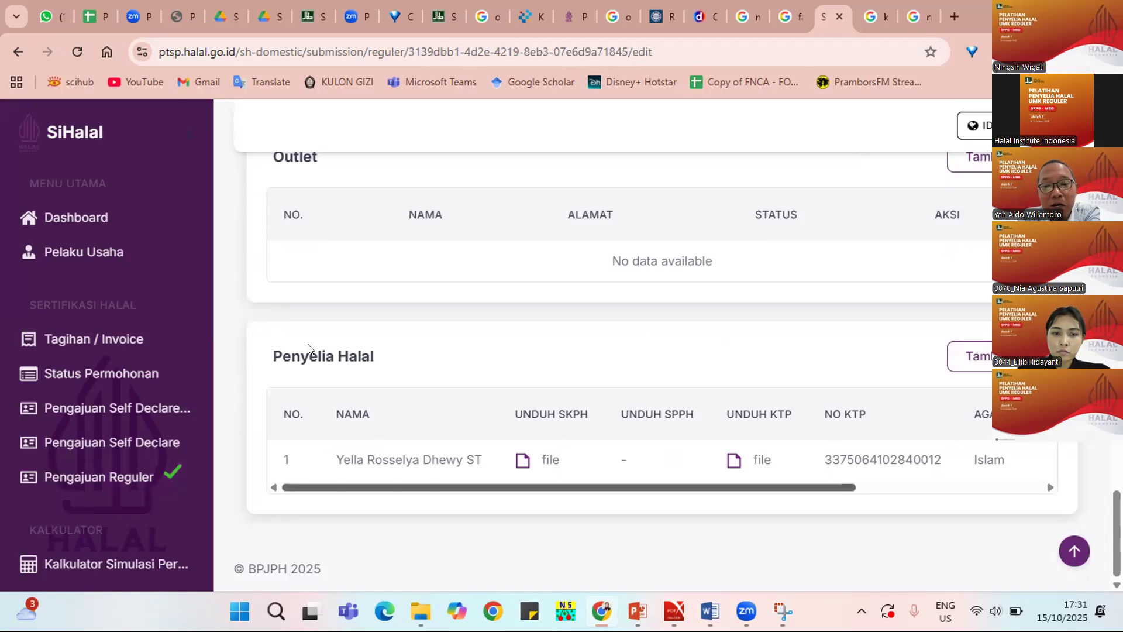
Select the Penyelia Halal heading, then confirm Jenis Pendaftaran stays Pendaftaran Mandiri/Regular.
triple_click(402, 363)
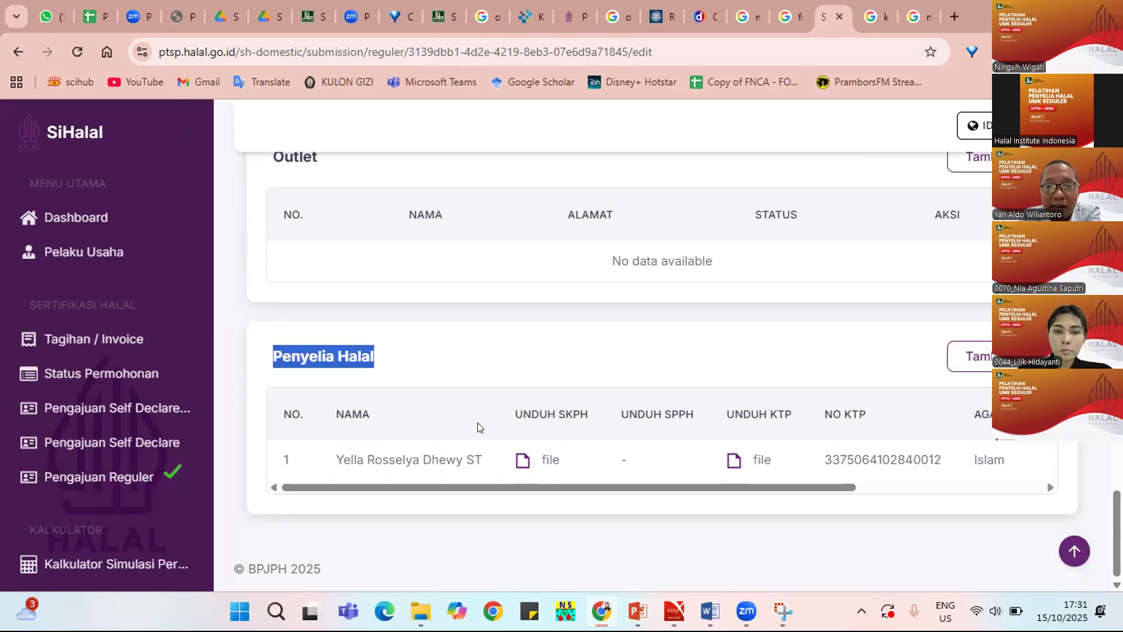
scroll(480, 427, "up", 5)
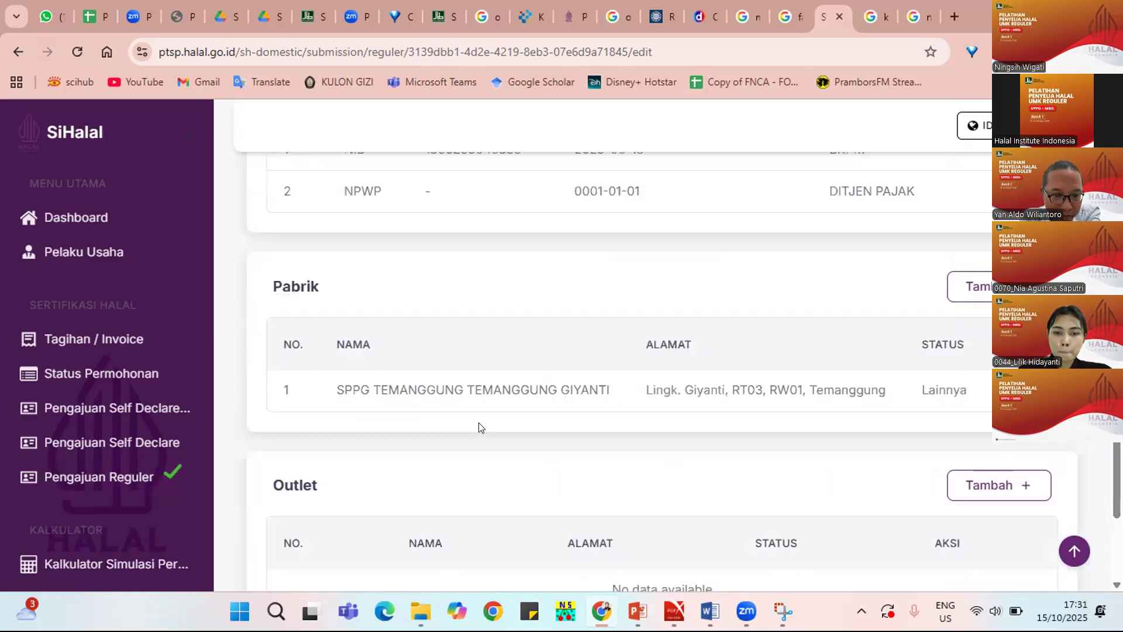
scroll(479, 428, "up", 1)
scroll(479, 427, "up", 2)
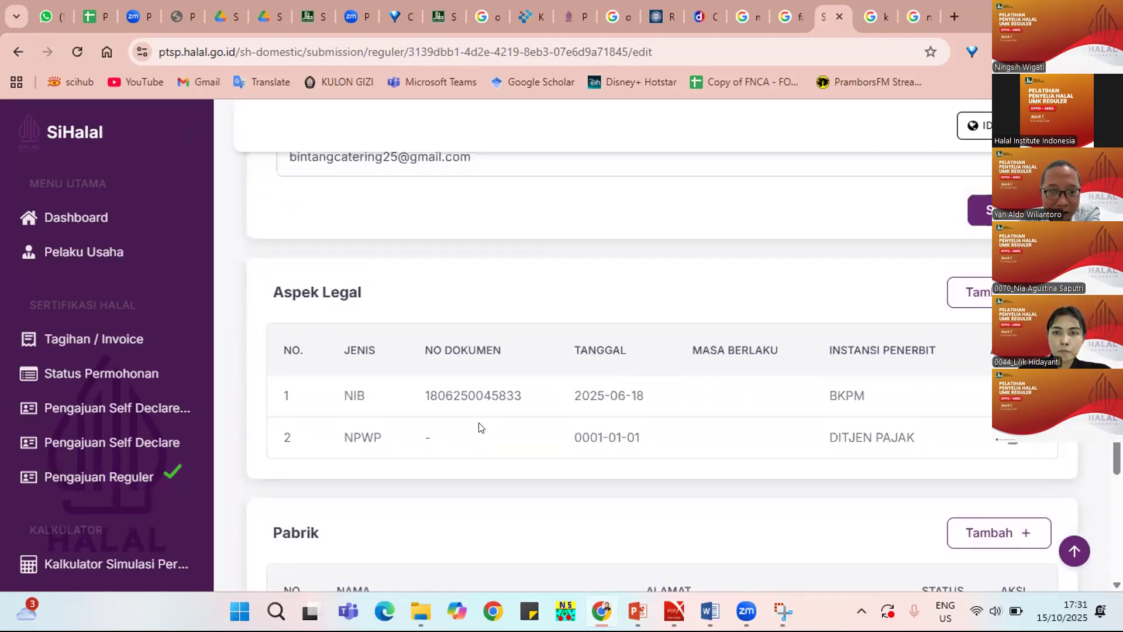
scroll(479, 427, "up", 2)
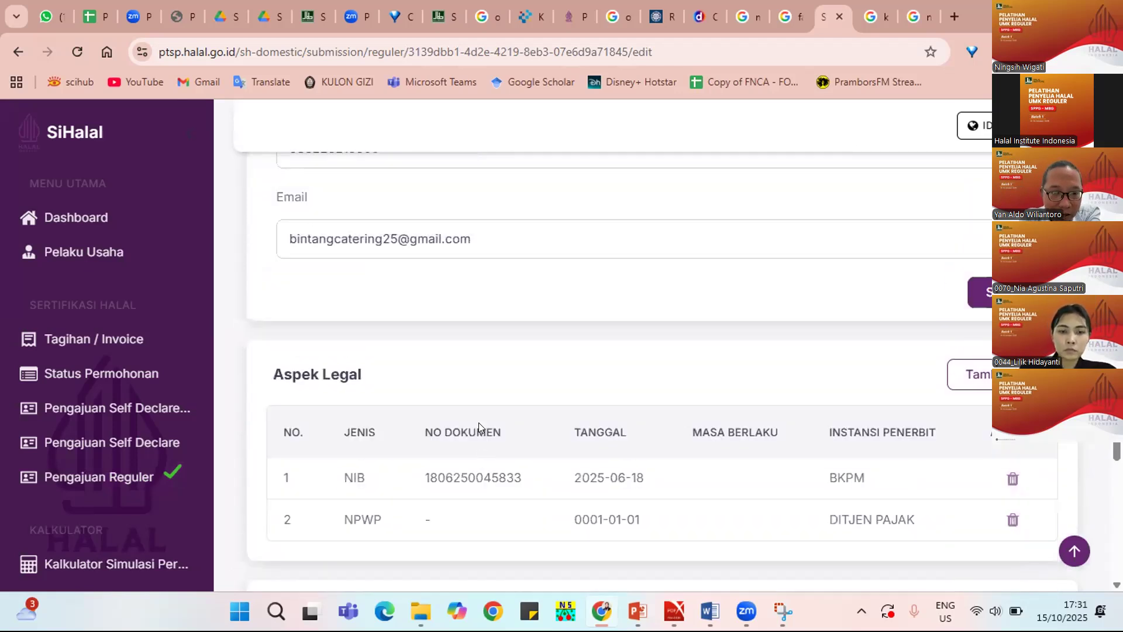
scroll(479, 427, "up", 4)
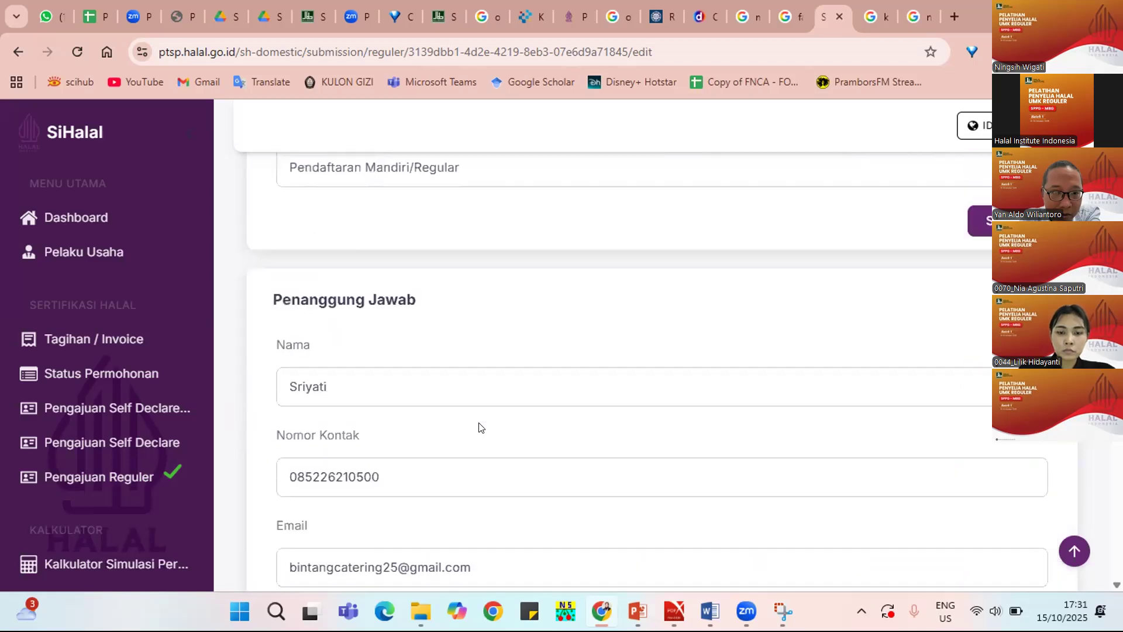
scroll(479, 427, "up", 4)
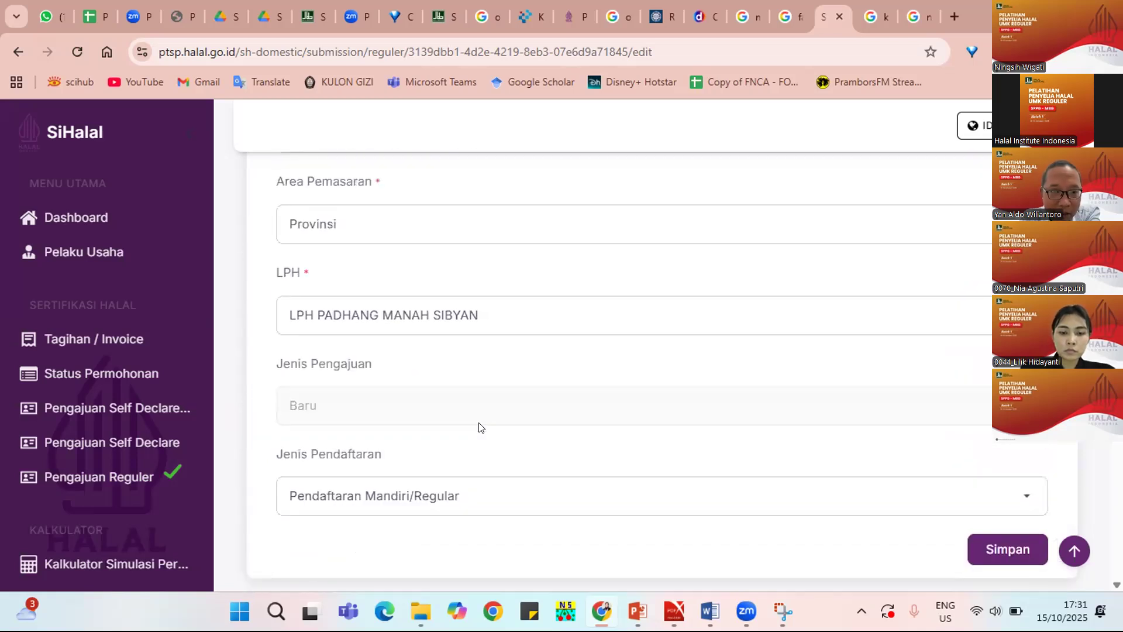
left_click(480, 496)
left_click(480, 496)
scroll(493, 340, "up", 6)
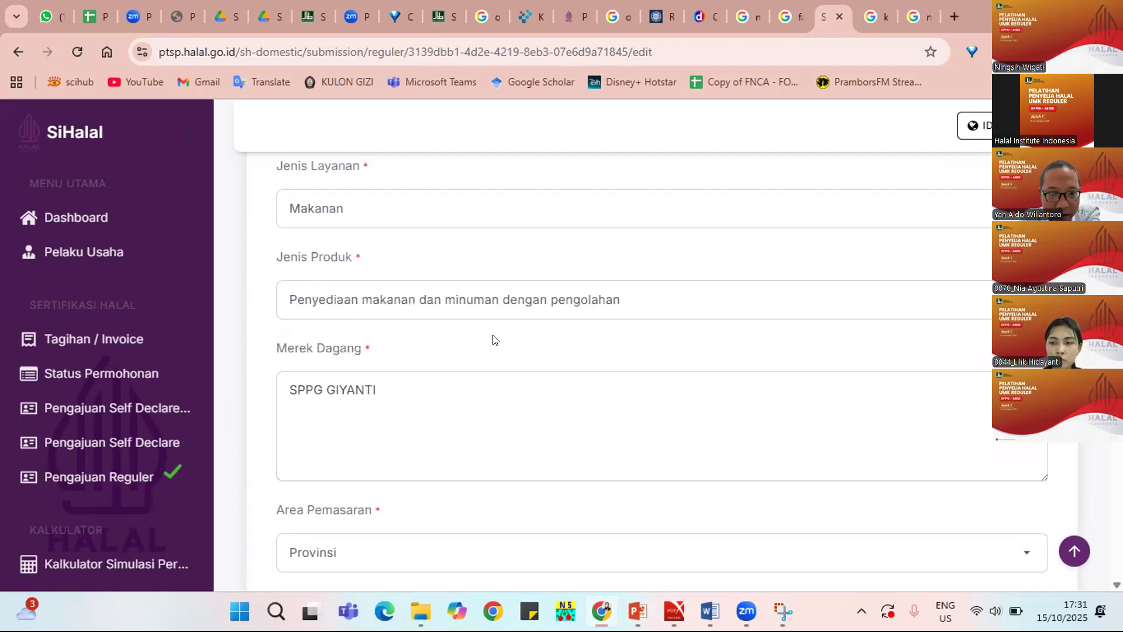
Show the committee table: a Tim Manajemen Halal Ketua and a Penyelia Halal Anggota.
scroll(493, 338, "up", 3)
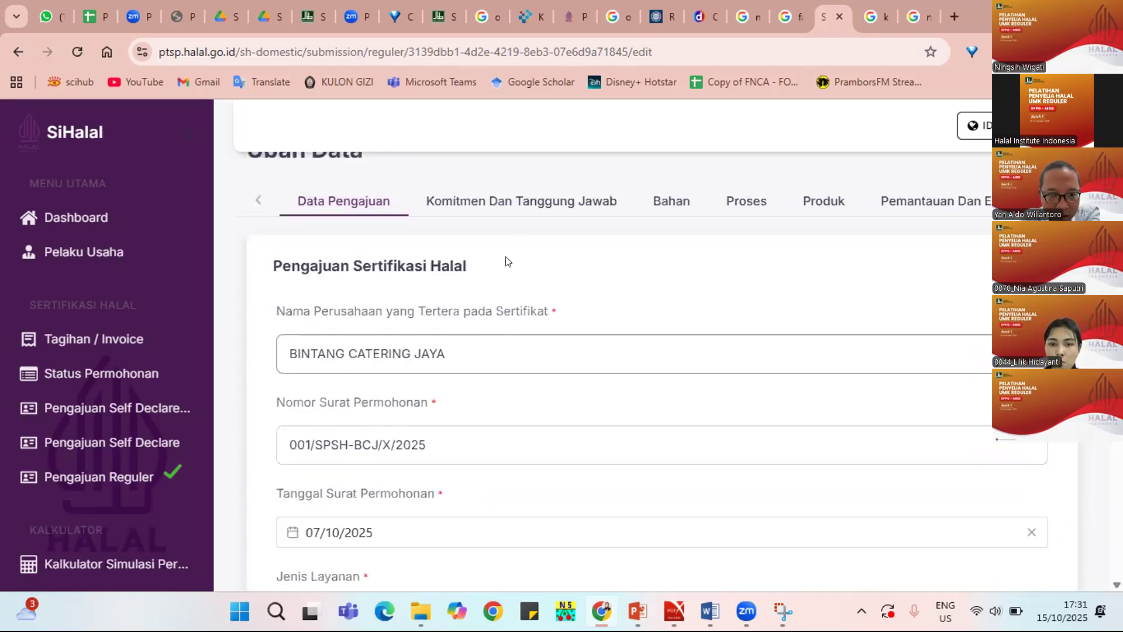
left_click(527, 198)
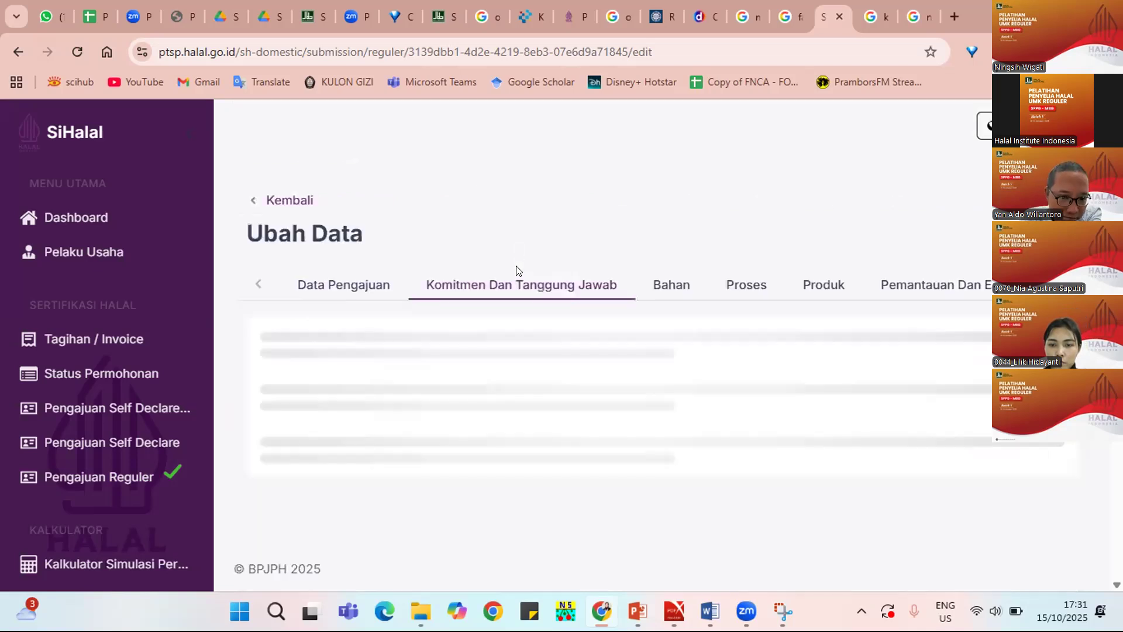
scroll(557, 367, "down", 1)
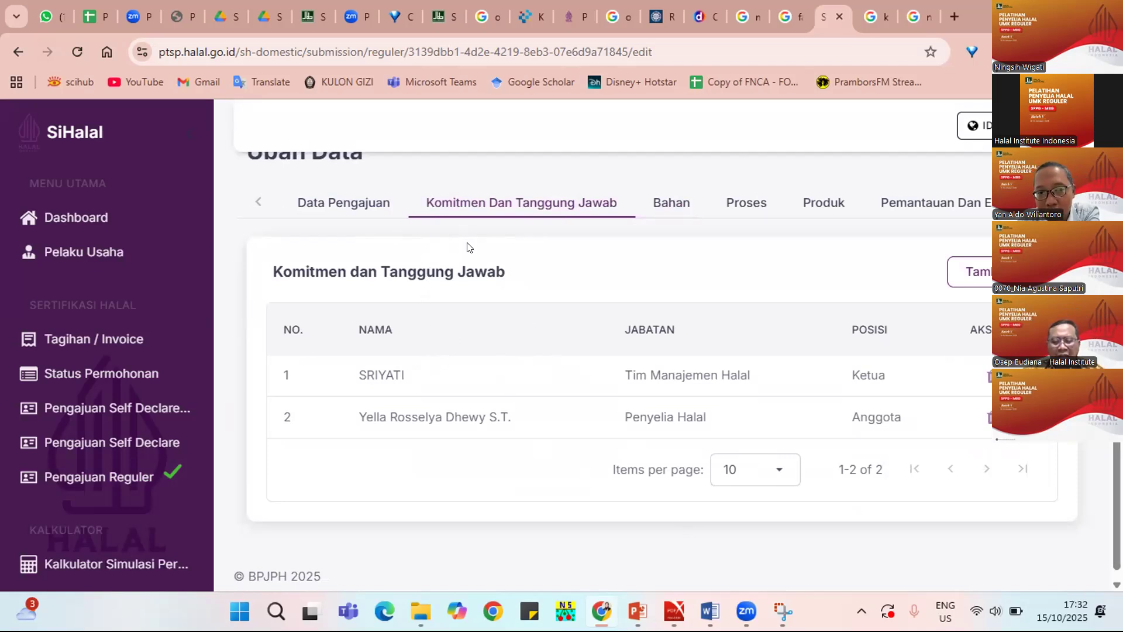
scroll(466, 243, "up", 2)
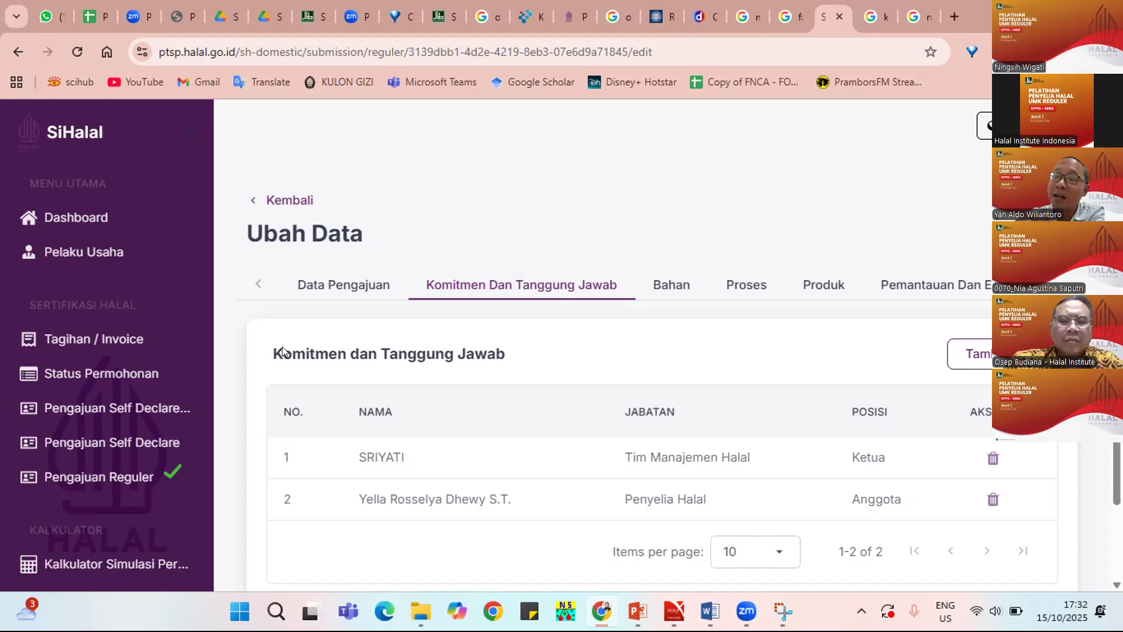
mouse_move(746, 610)
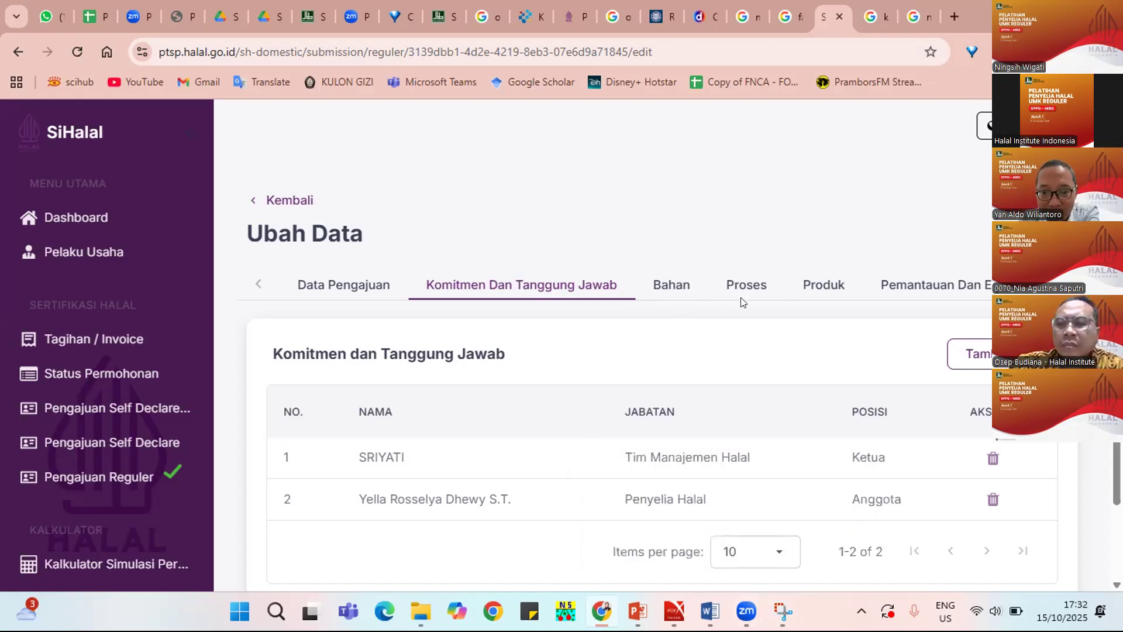
Open the Bahan tab and scan the ingredient, product and purchase tables.
left_click(667, 292)
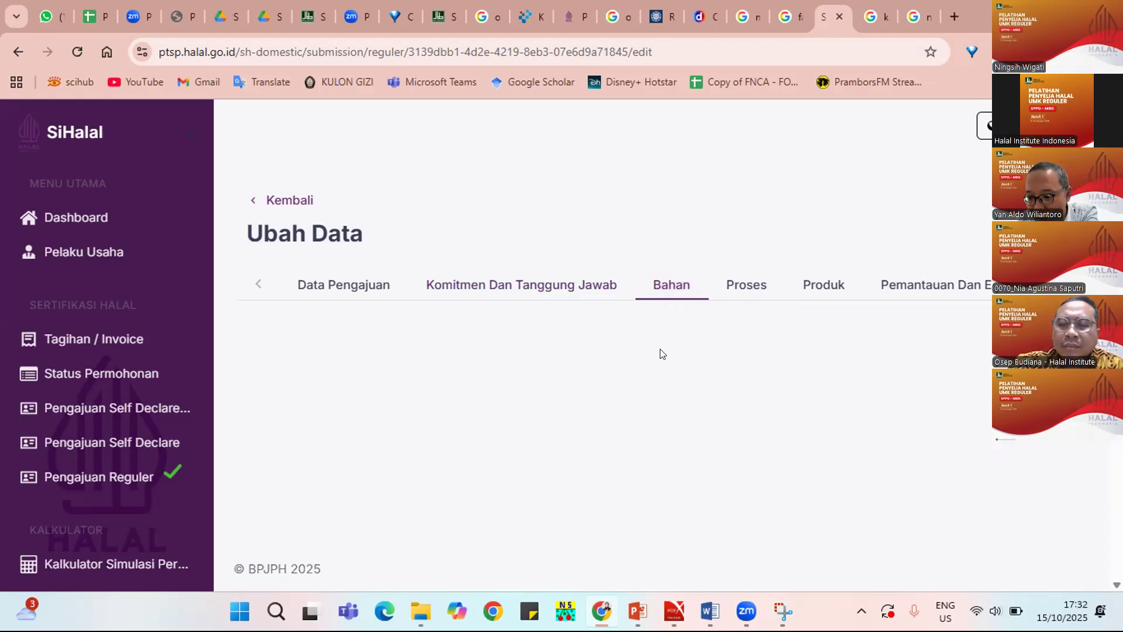
scroll(647, 388, "down", 1)
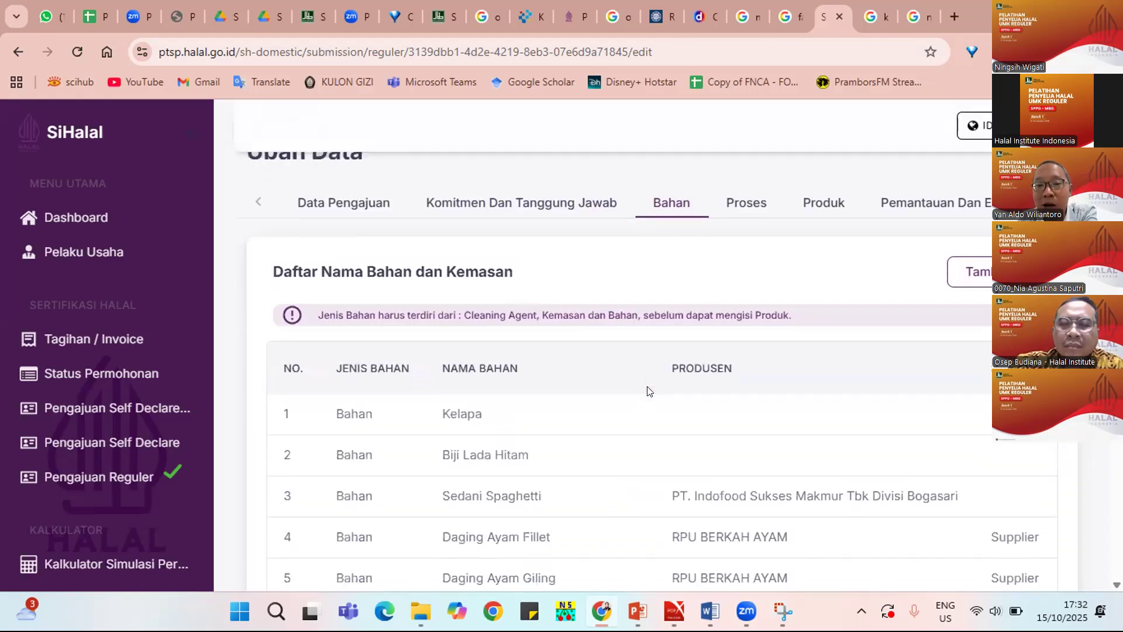
scroll(647, 391, "down", 3)
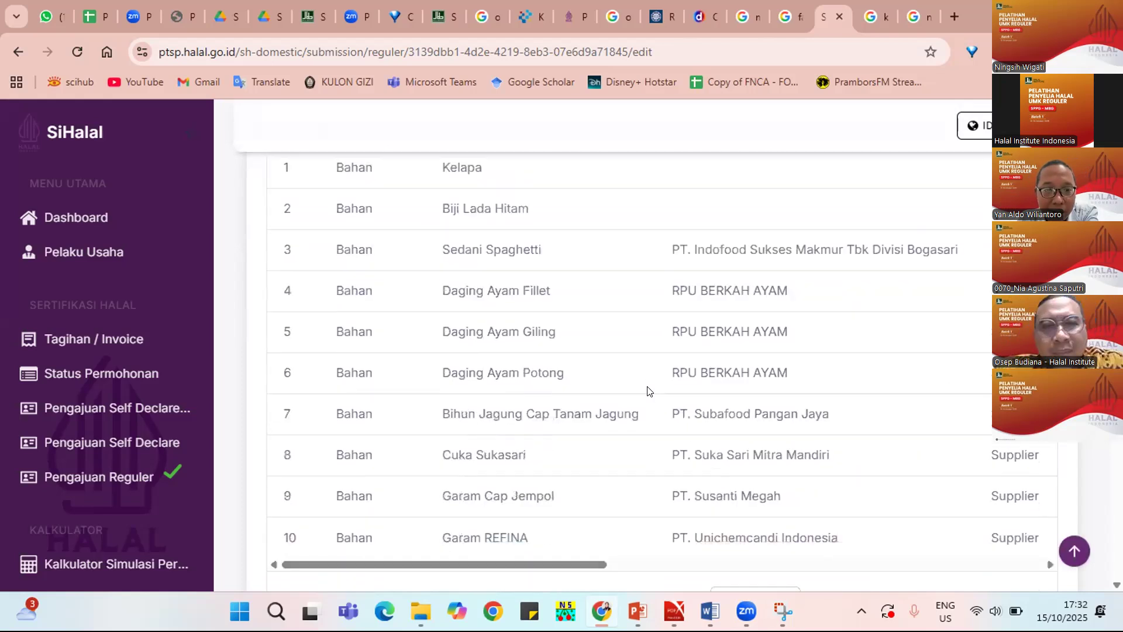
scroll(647, 390, "up", 1)
scroll(624, 441, "down", 8)
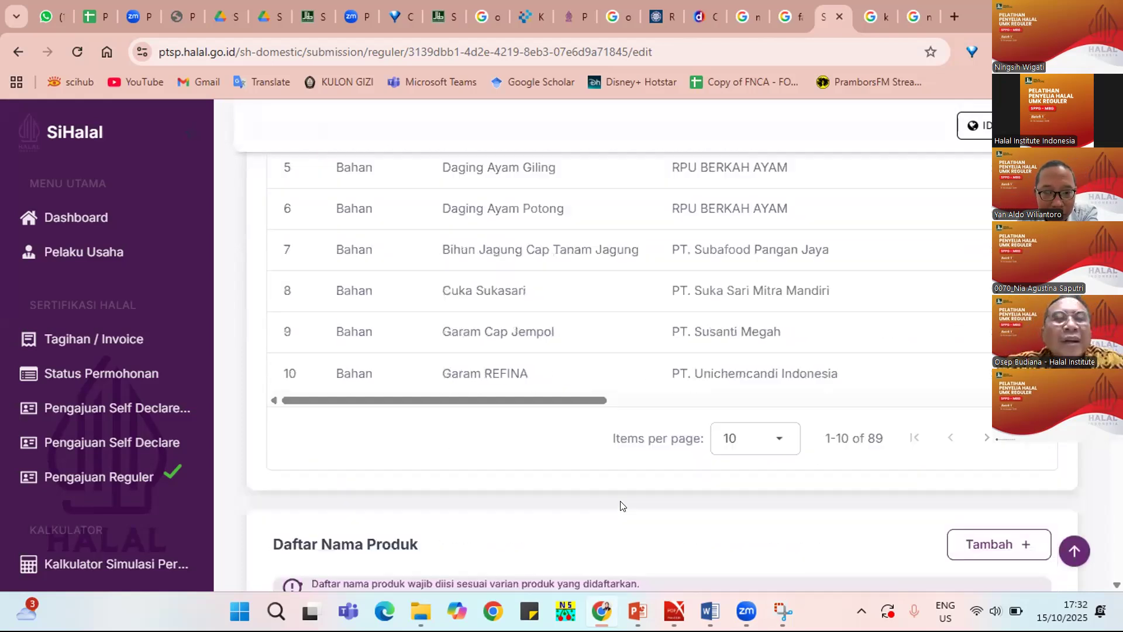
scroll(619, 504, "up", 4)
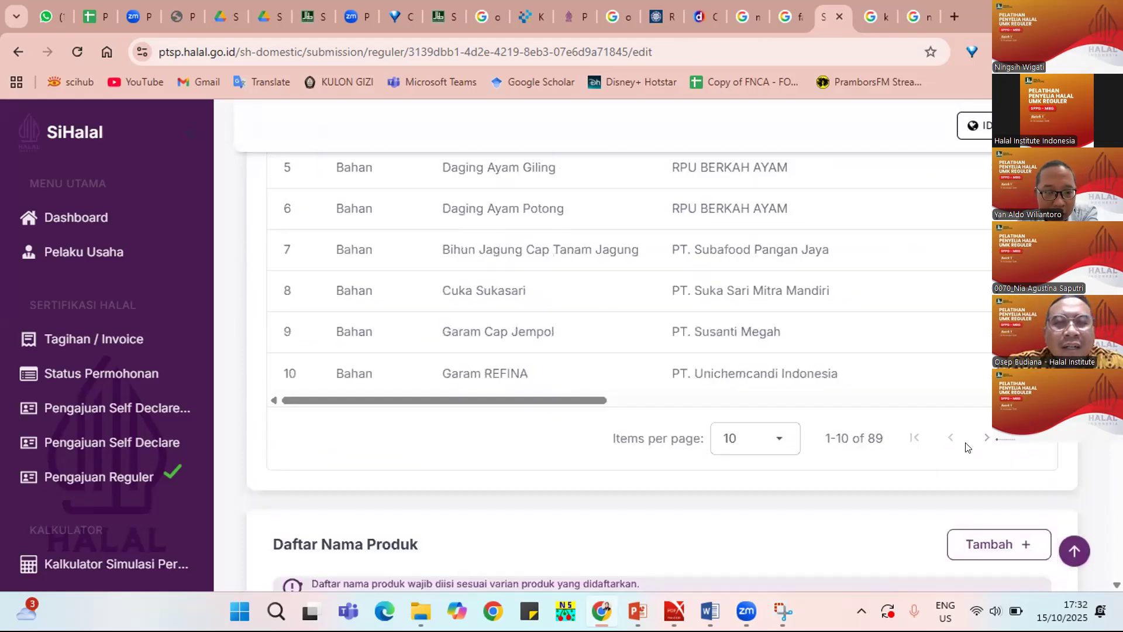
Page the ingredient list to entries 11–20 of 89 and scroll through them.
left_click(985, 439)
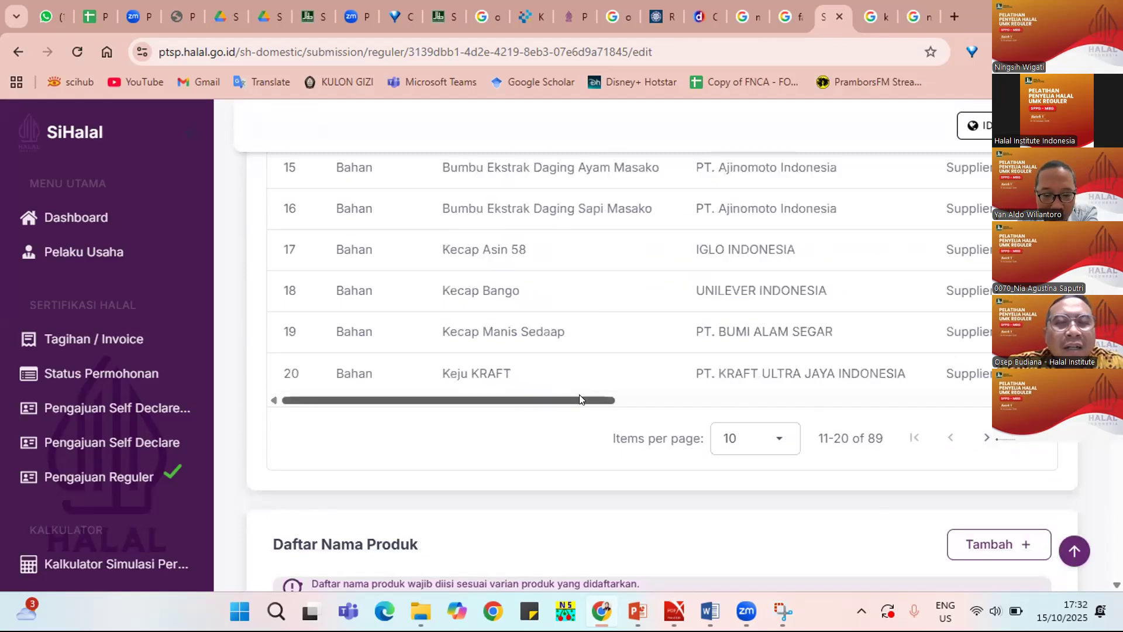
scroll(580, 398, "up", 2)
scroll(579, 399, "down", 8)
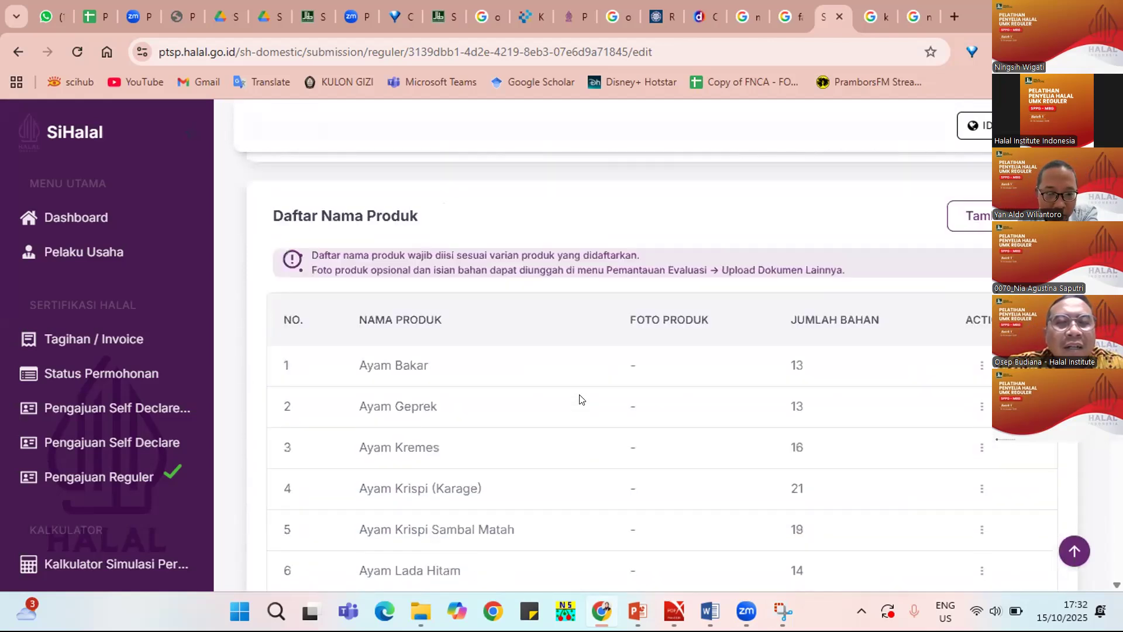
scroll(580, 400, "down", 2)
scroll(580, 399, "down", 7)
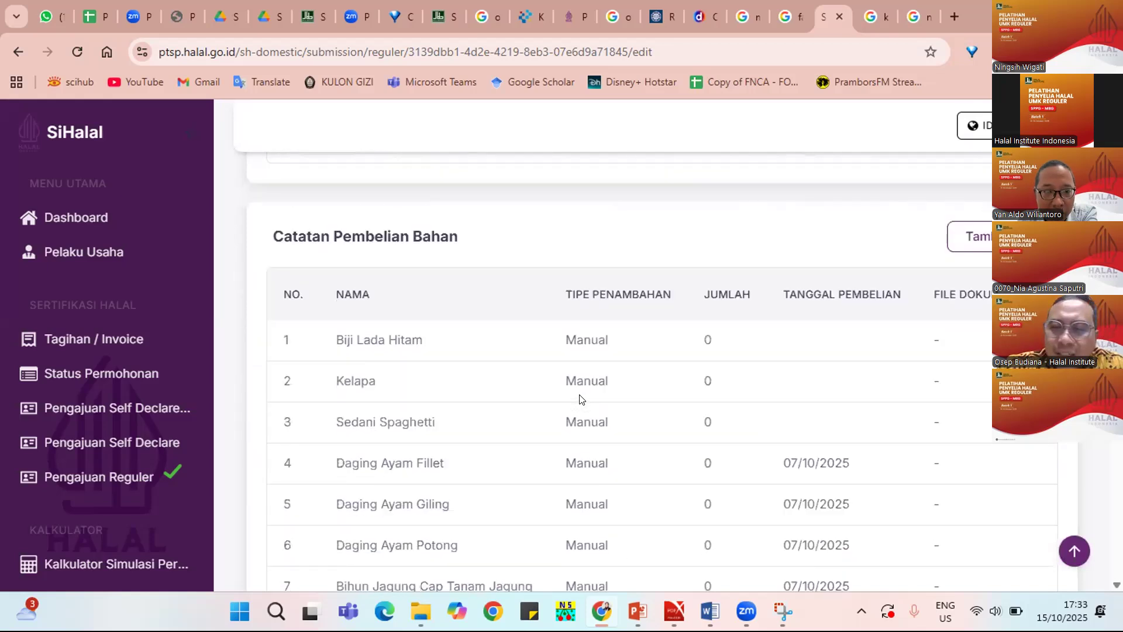
scroll(581, 400, "down", 1)
scroll(581, 399, "down", 1)
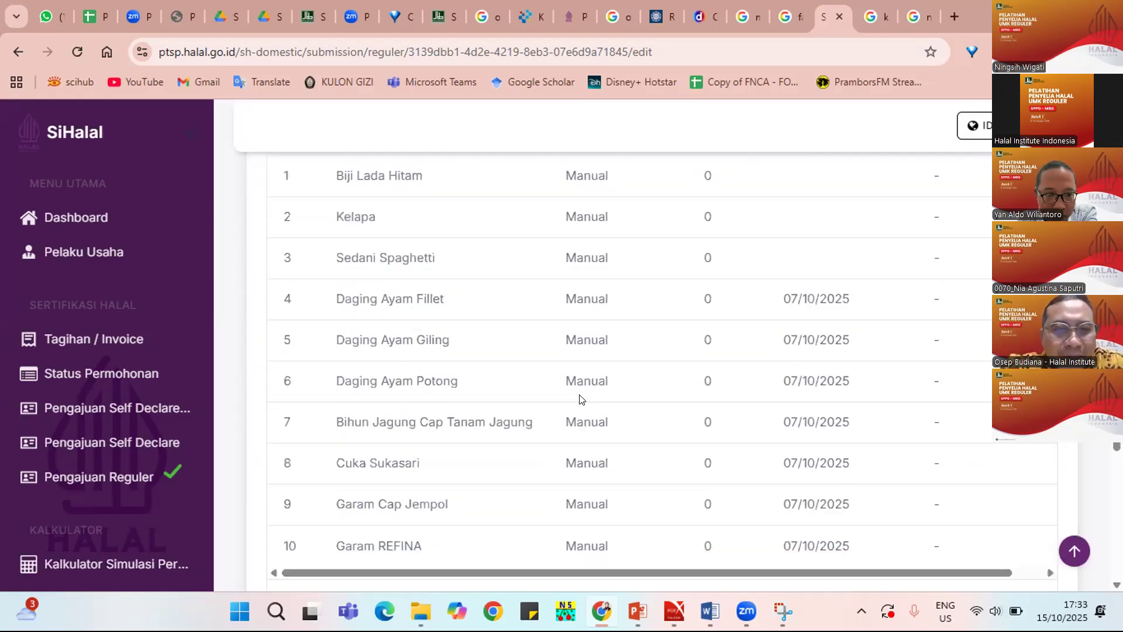
scroll(580, 400, "up", 2)
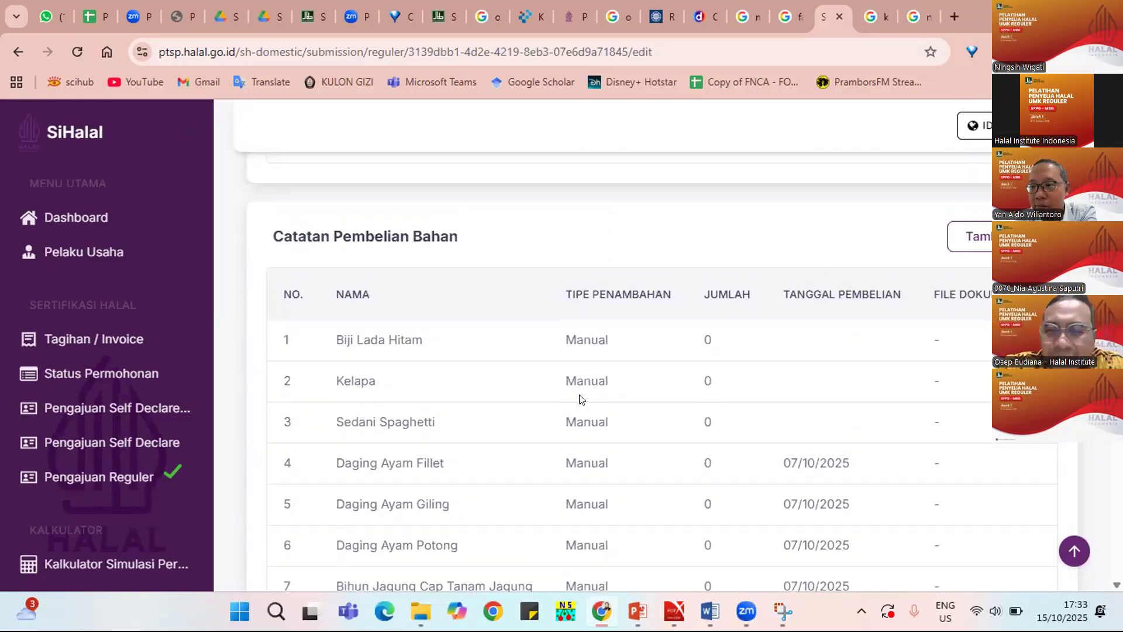
scroll(581, 399, "down", 3)
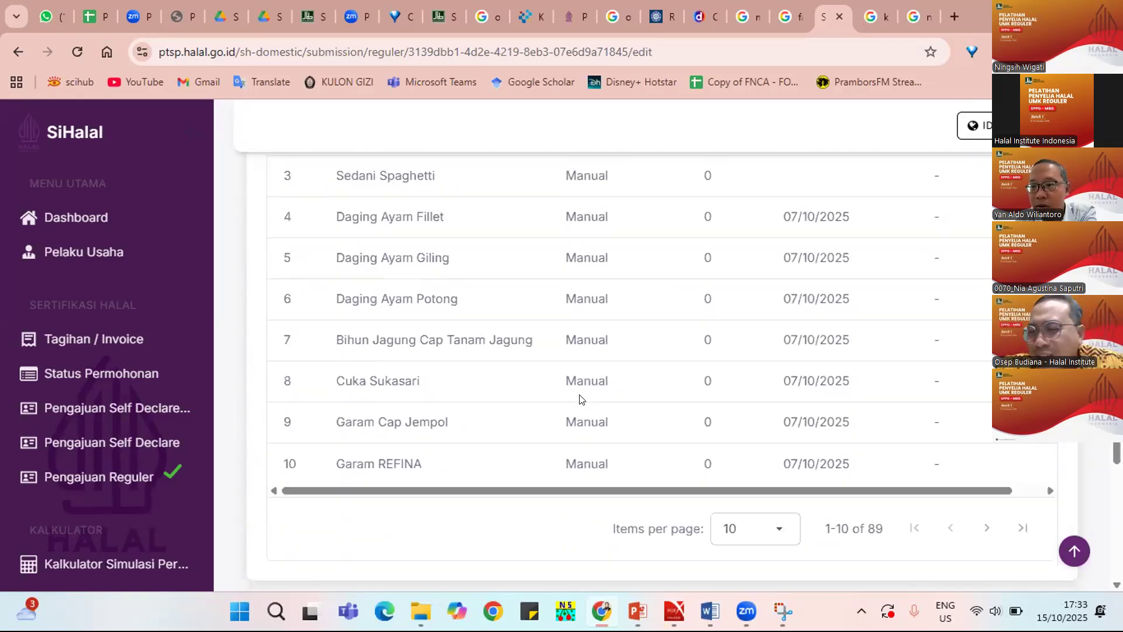
scroll(581, 400, "down", 2)
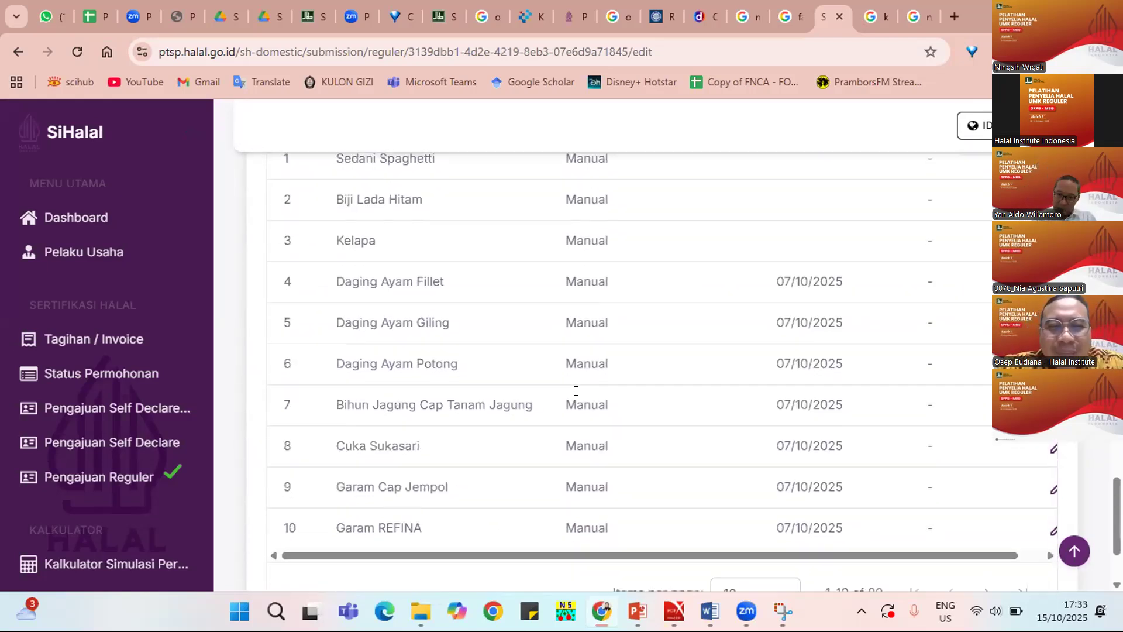
scroll(577, 395, "down", 3)
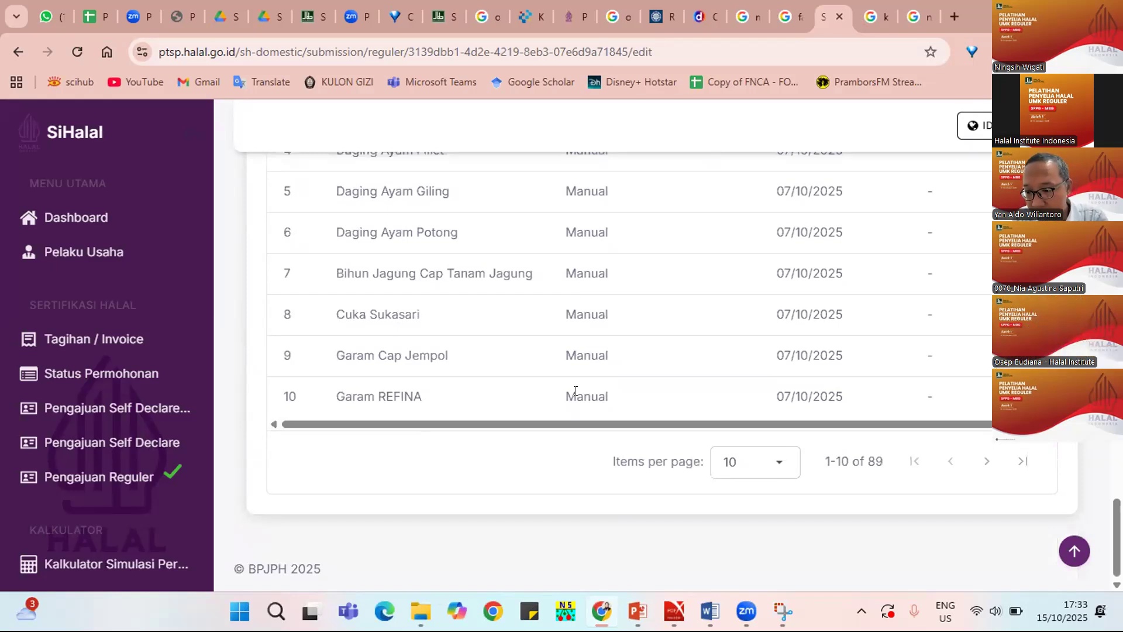
scroll(578, 398, "up", 2)
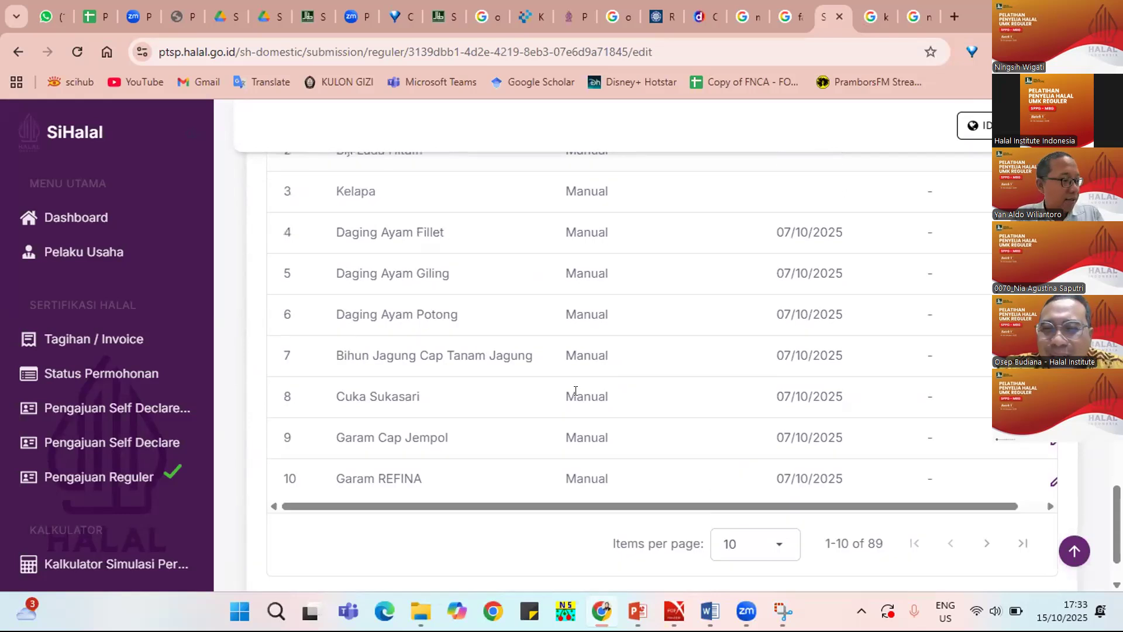
scroll(575, 390, "up", 1)
scroll(576, 395, "down", 15)
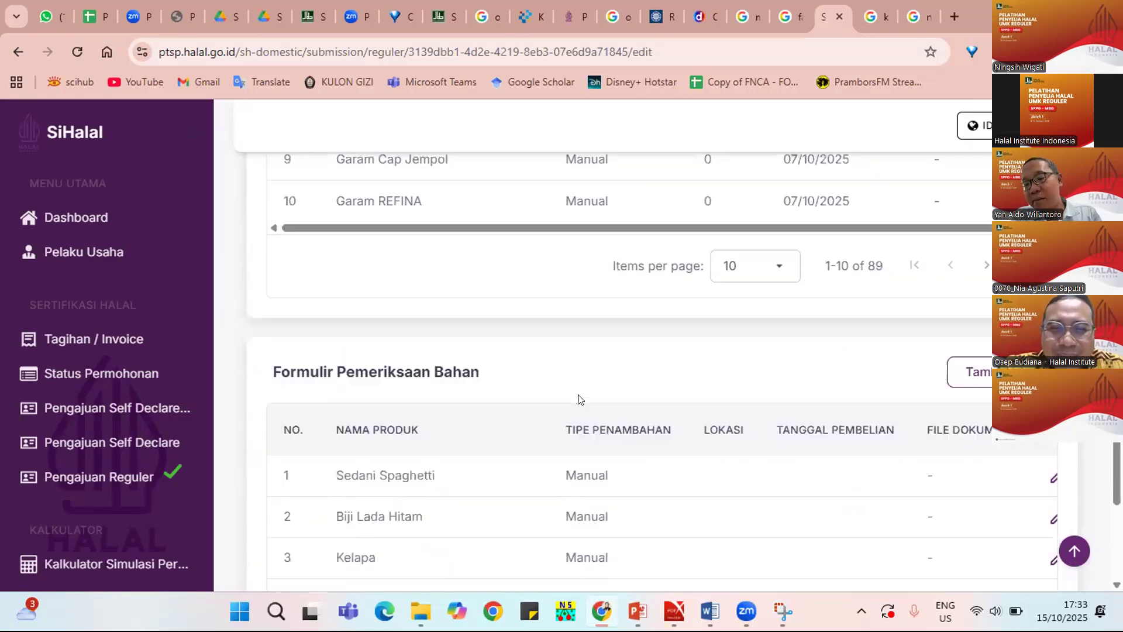
scroll(579, 398, "up", 6)
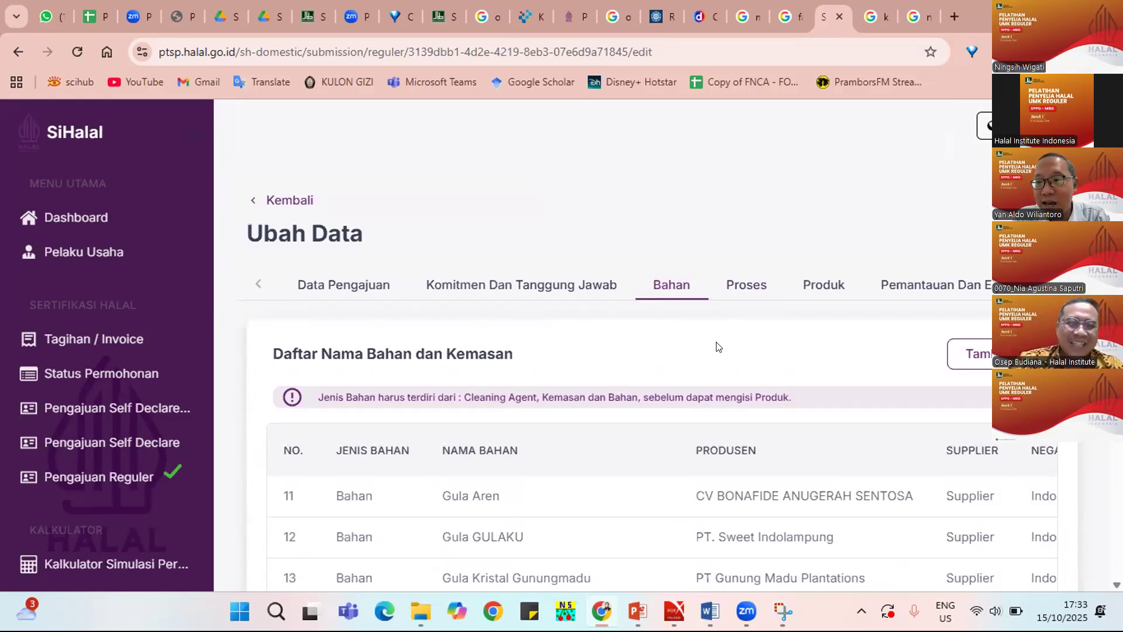
Check the Proses layout, Produk factory mapping and Data Pengajuan, then return to the committee list.
left_click(741, 284)
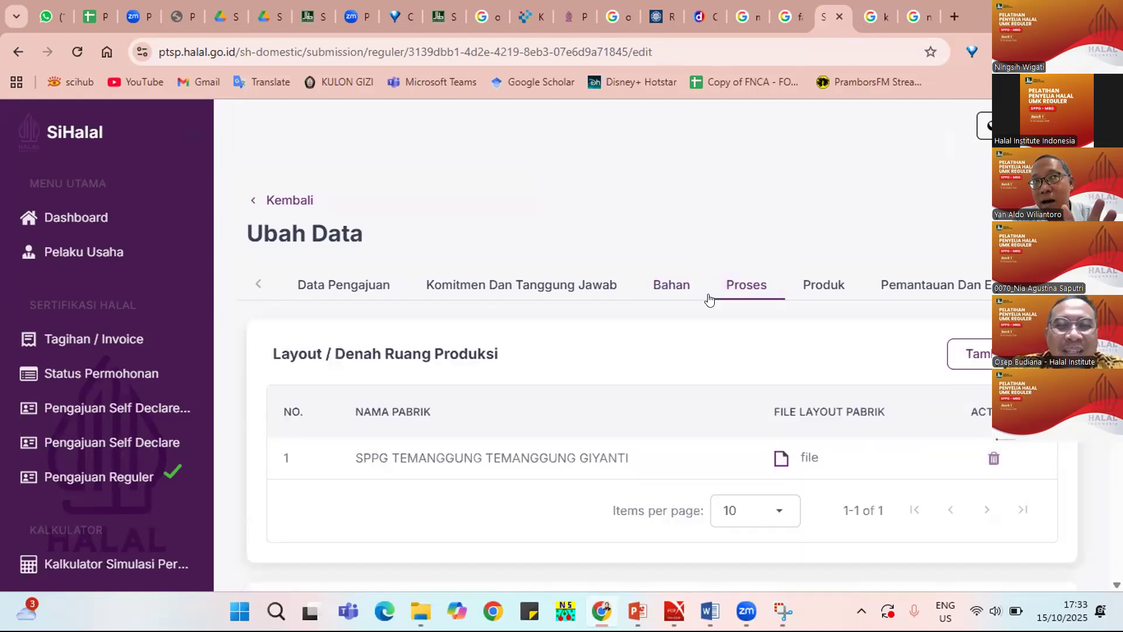
scroll(714, 298, "down", 2)
scroll(706, 298, "up", 2)
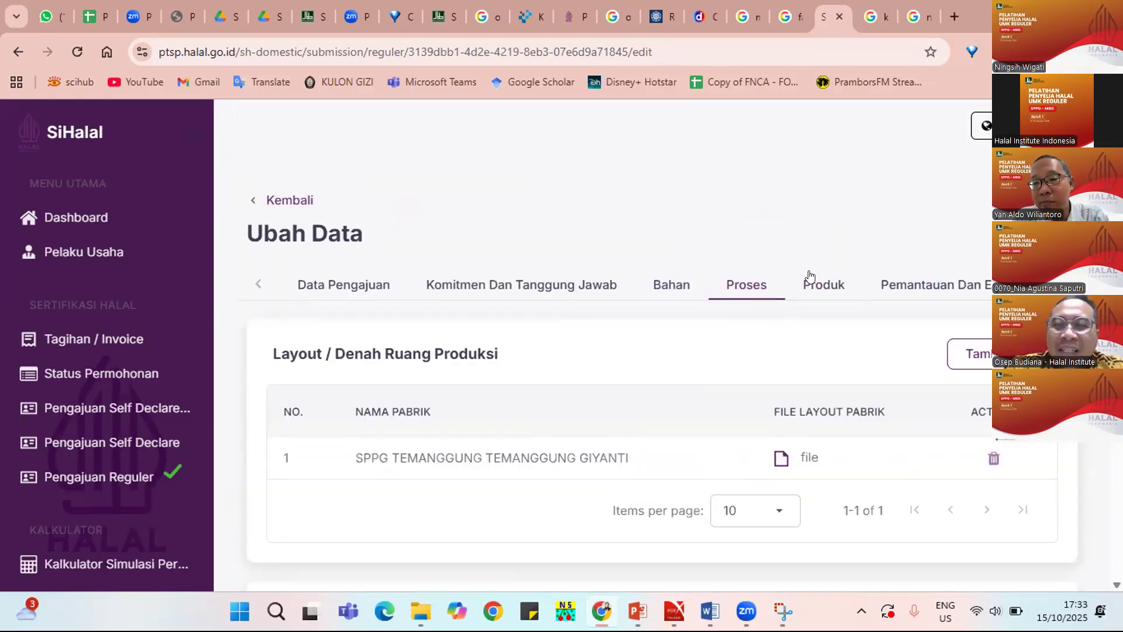
left_click(811, 285)
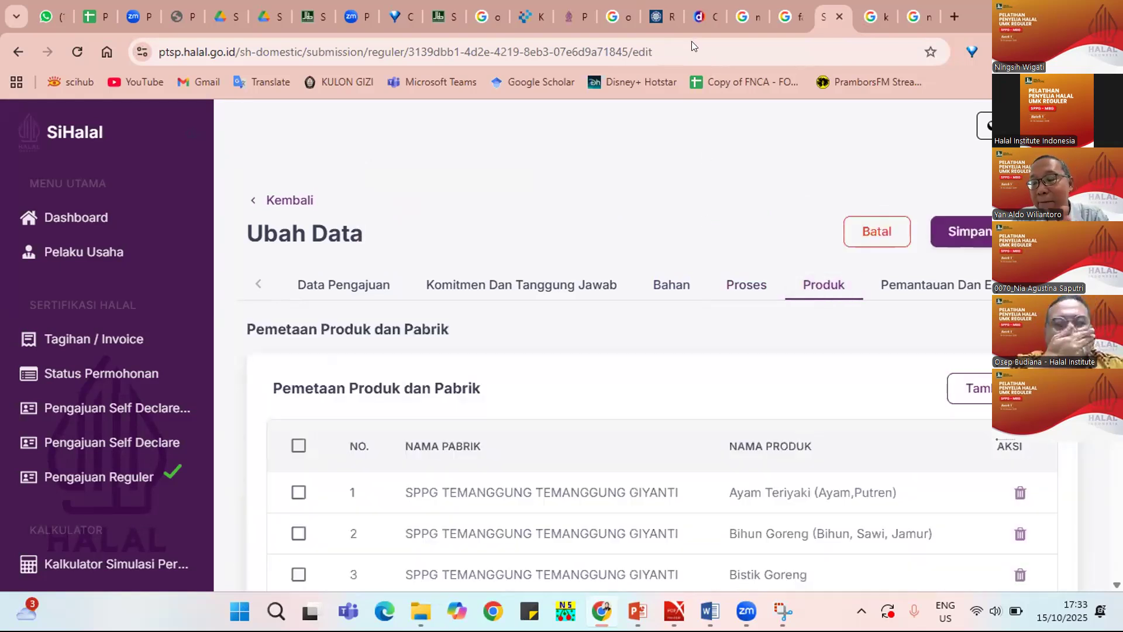
left_click(322, 286)
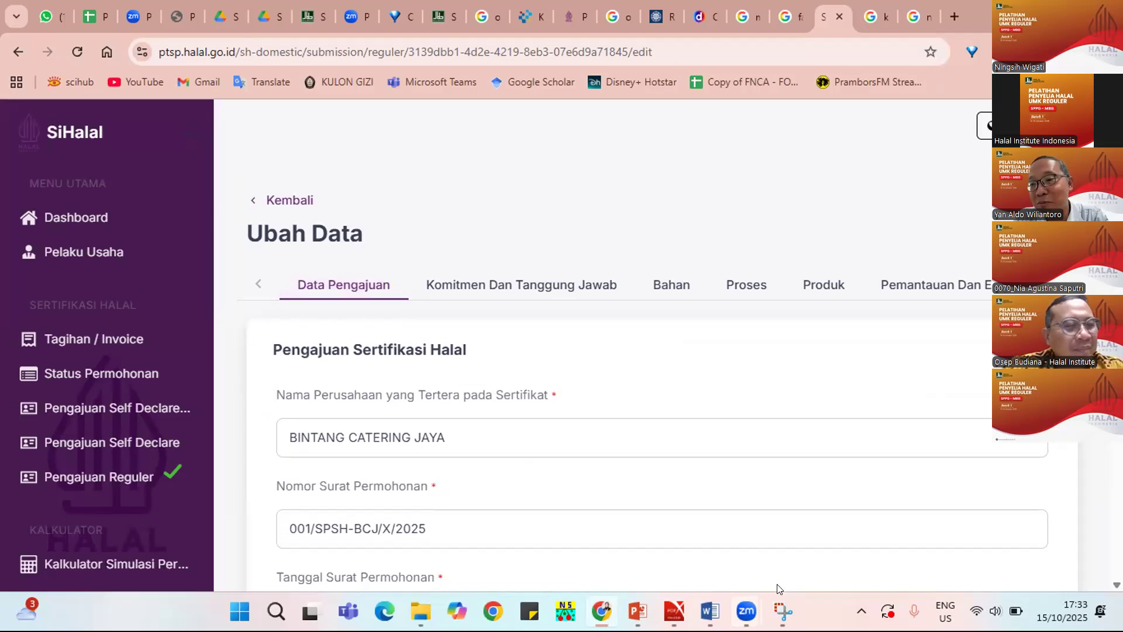
mouse_move(747, 611)
left_click(835, 549)
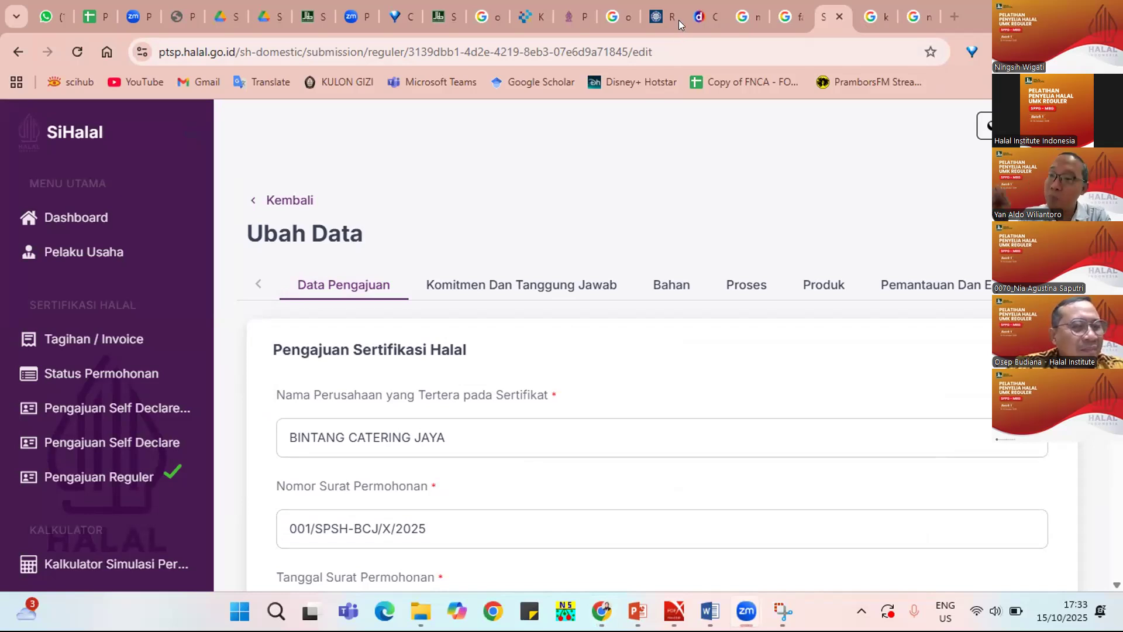
left_click(564, 286)
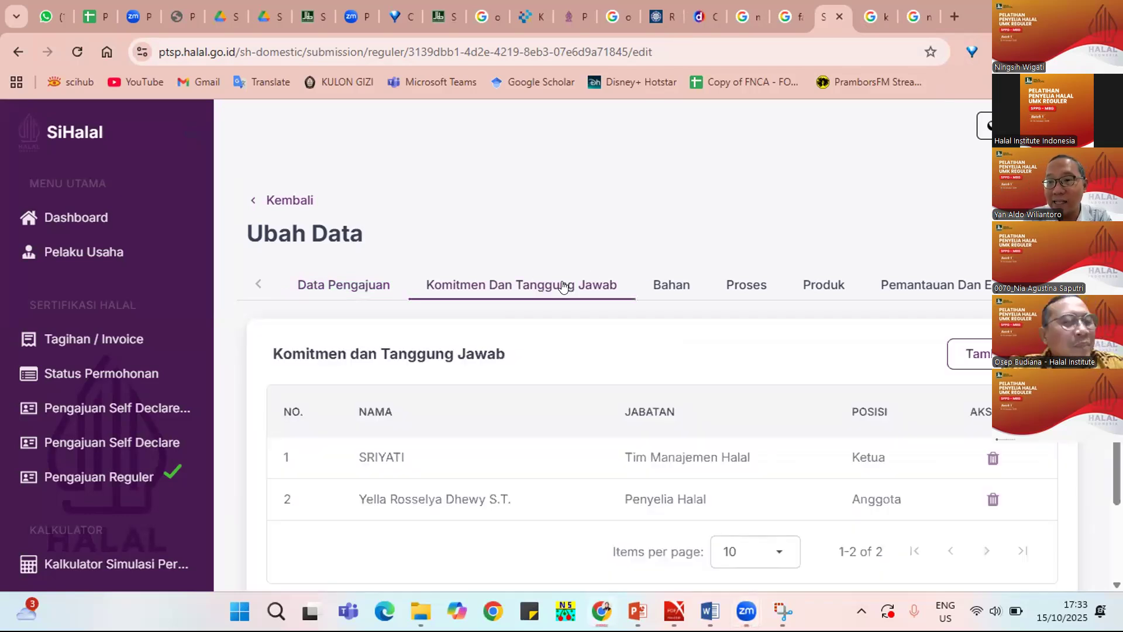